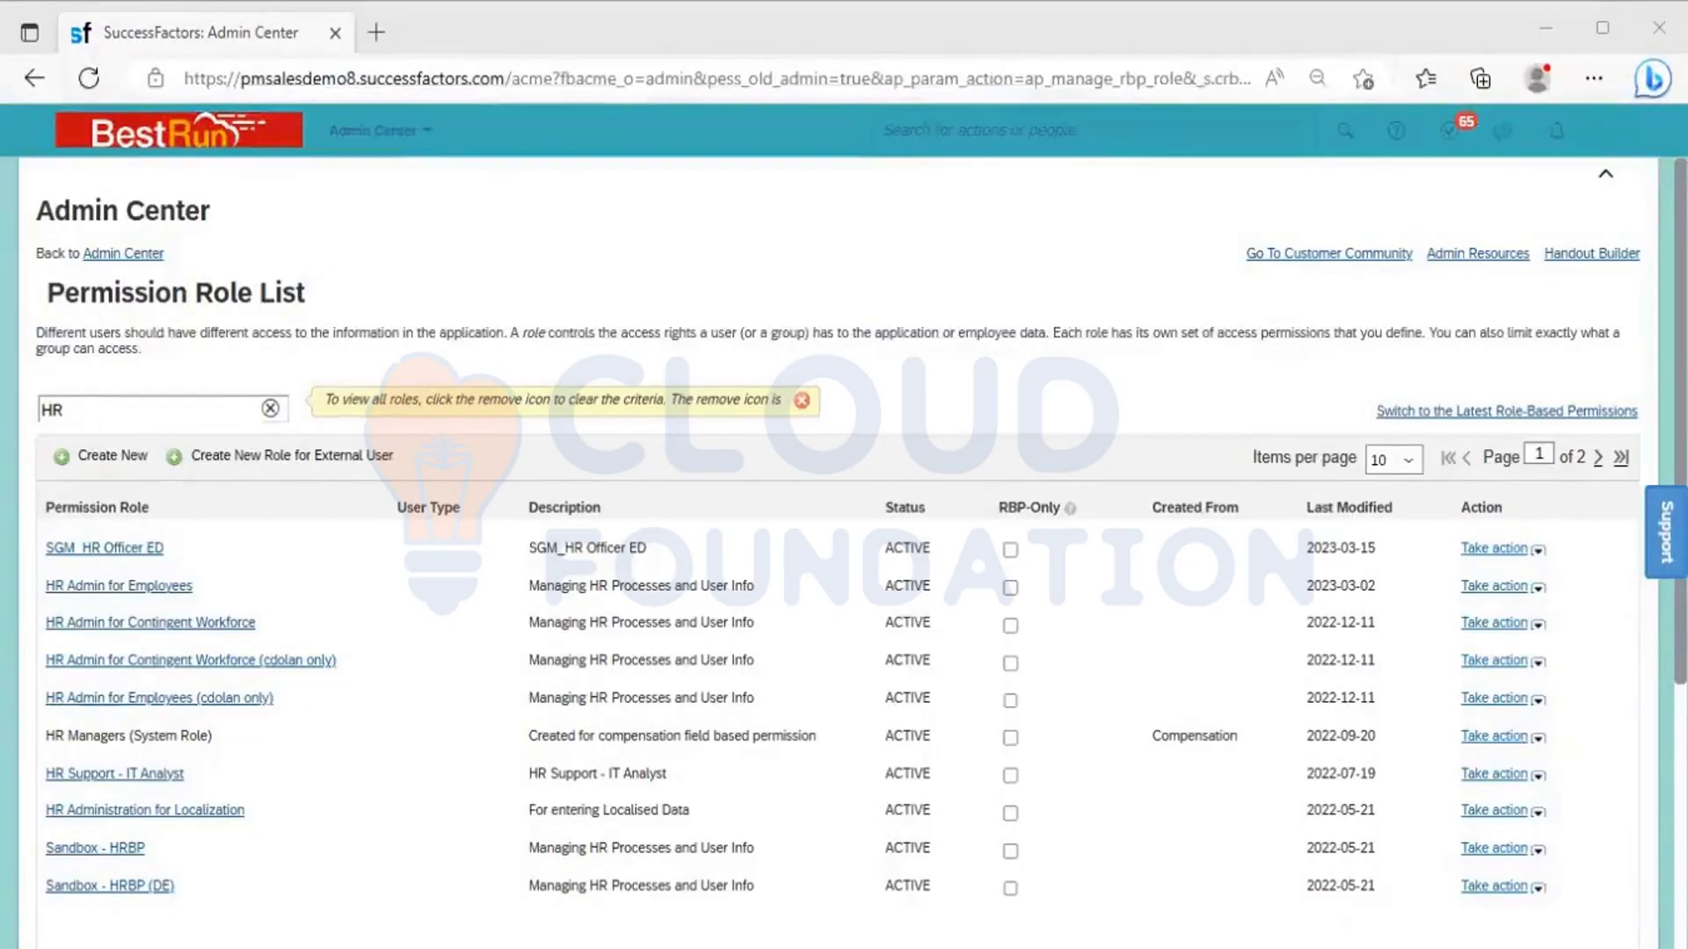
{"action": "key", "text": "alt+Tab"}
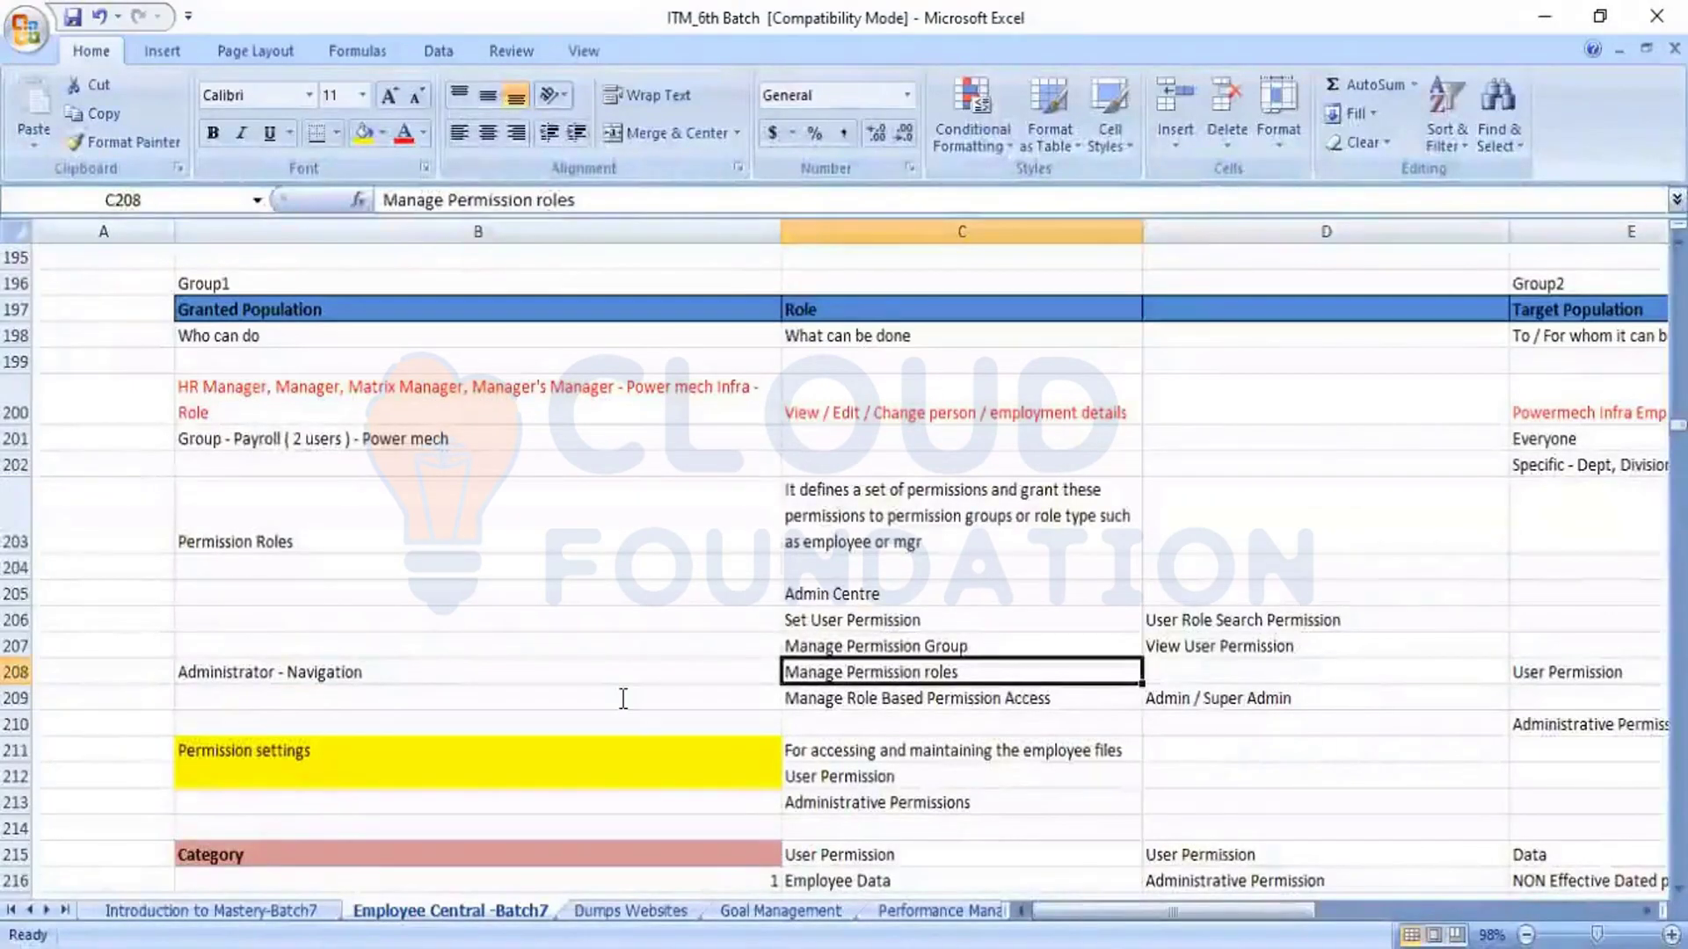
{"action": "key", "text": "alt+Tab"}
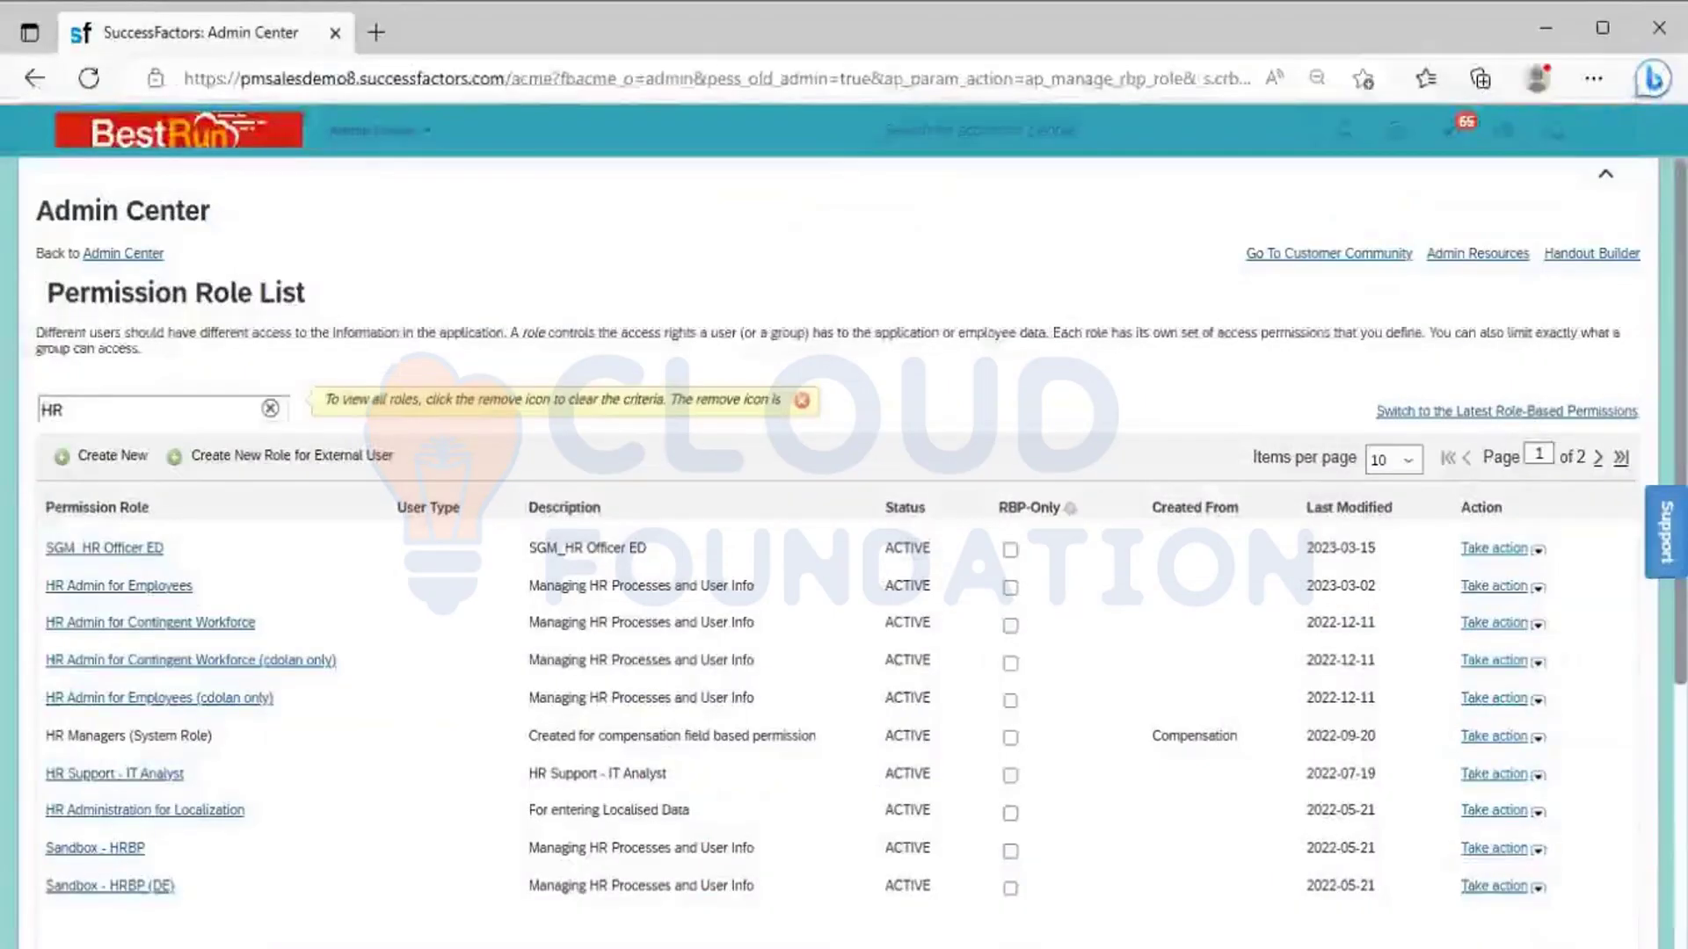
{"action": "key", "text": "alt+Tab"}
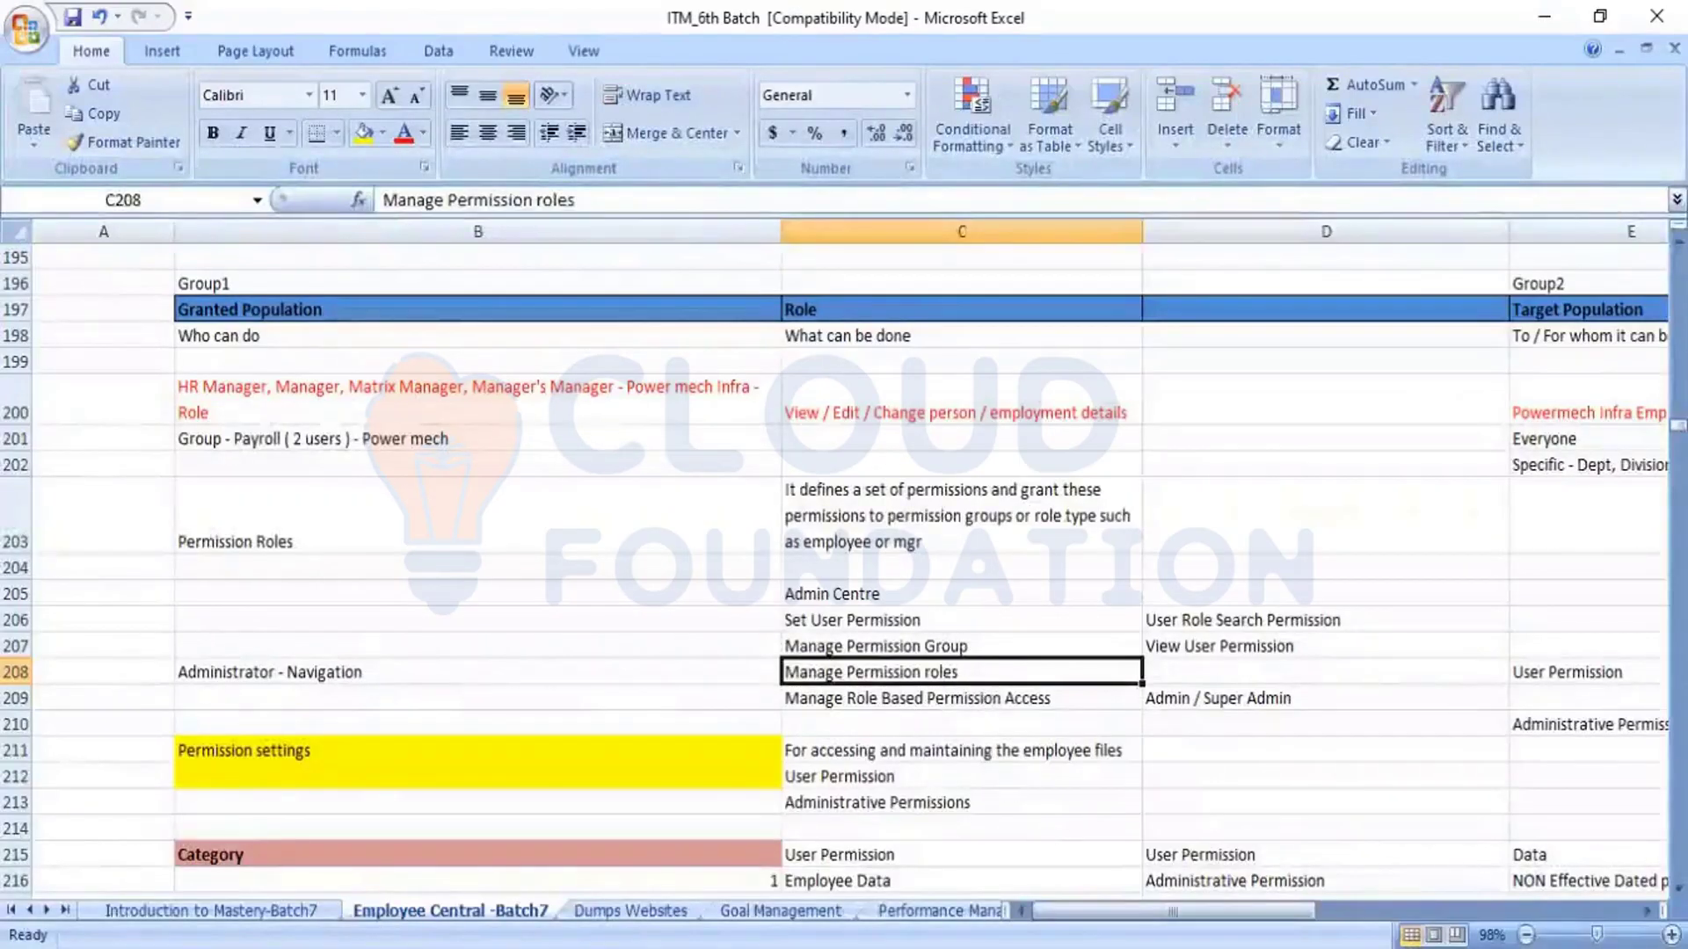
{"action": "key", "text": "alt+Tab"}
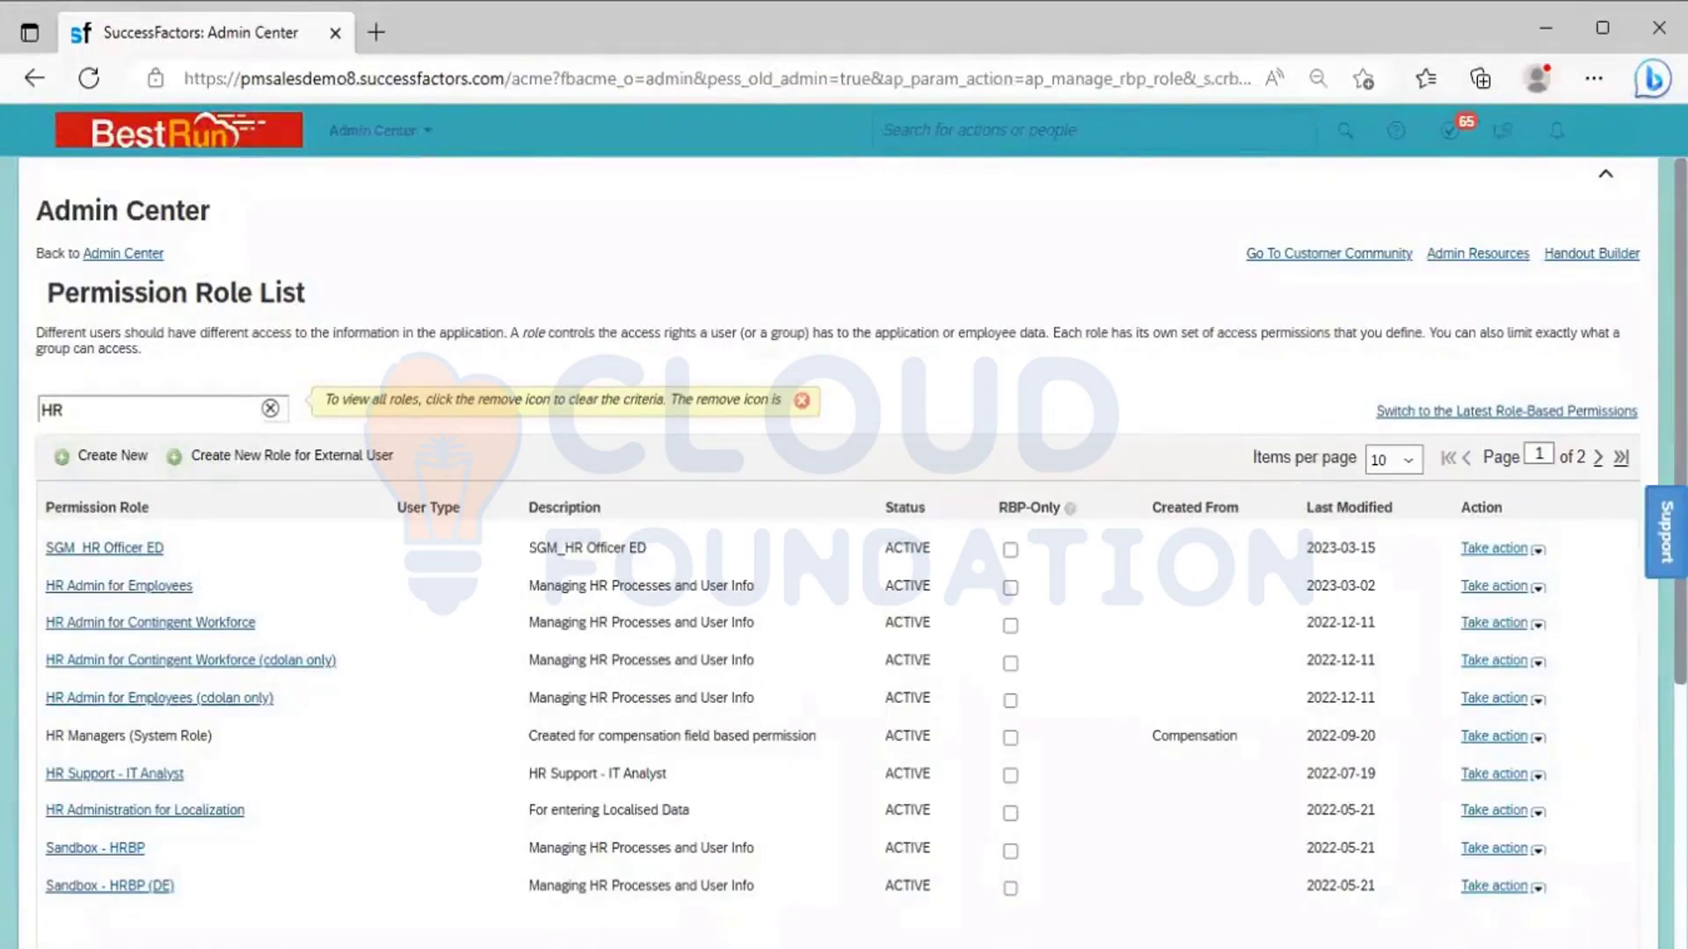
- Switch to the Excel workbook and enter "Permissions" in cell B212, directly below the Permission settings entry
{"action": "key", "text": "alt+Tab"}
{"action": "left_click", "coordinate": [299, 753]}
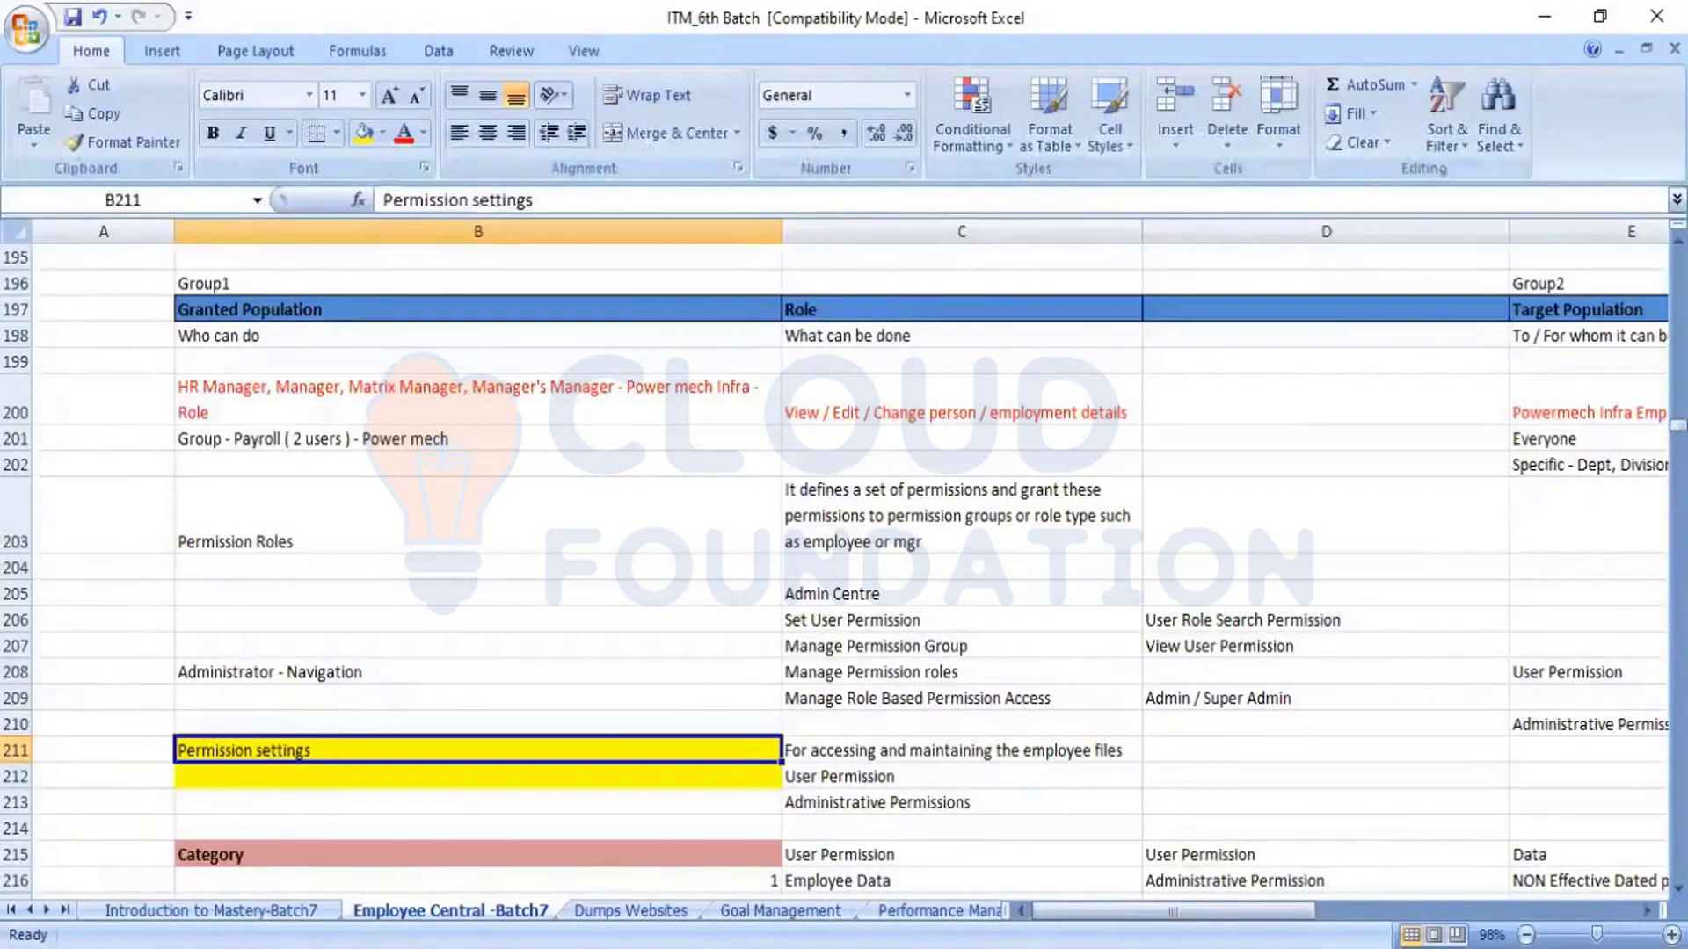
{"action": "left_click", "coordinate": [479, 777]}
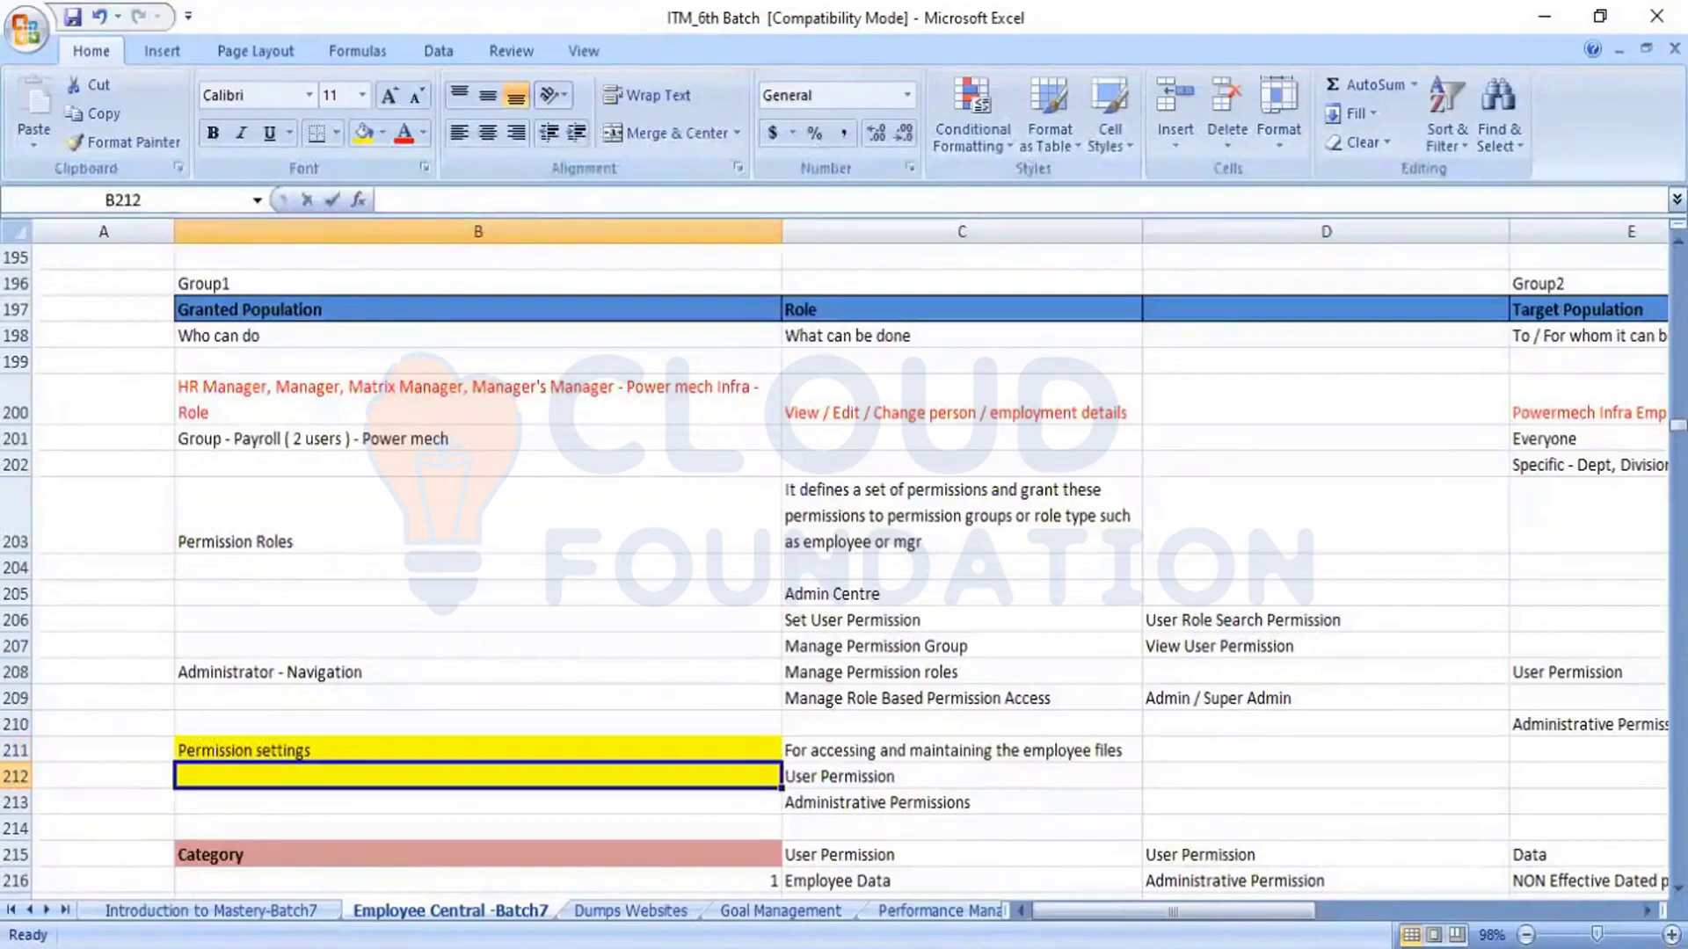
{"action": "type", "text": "Permissions"}
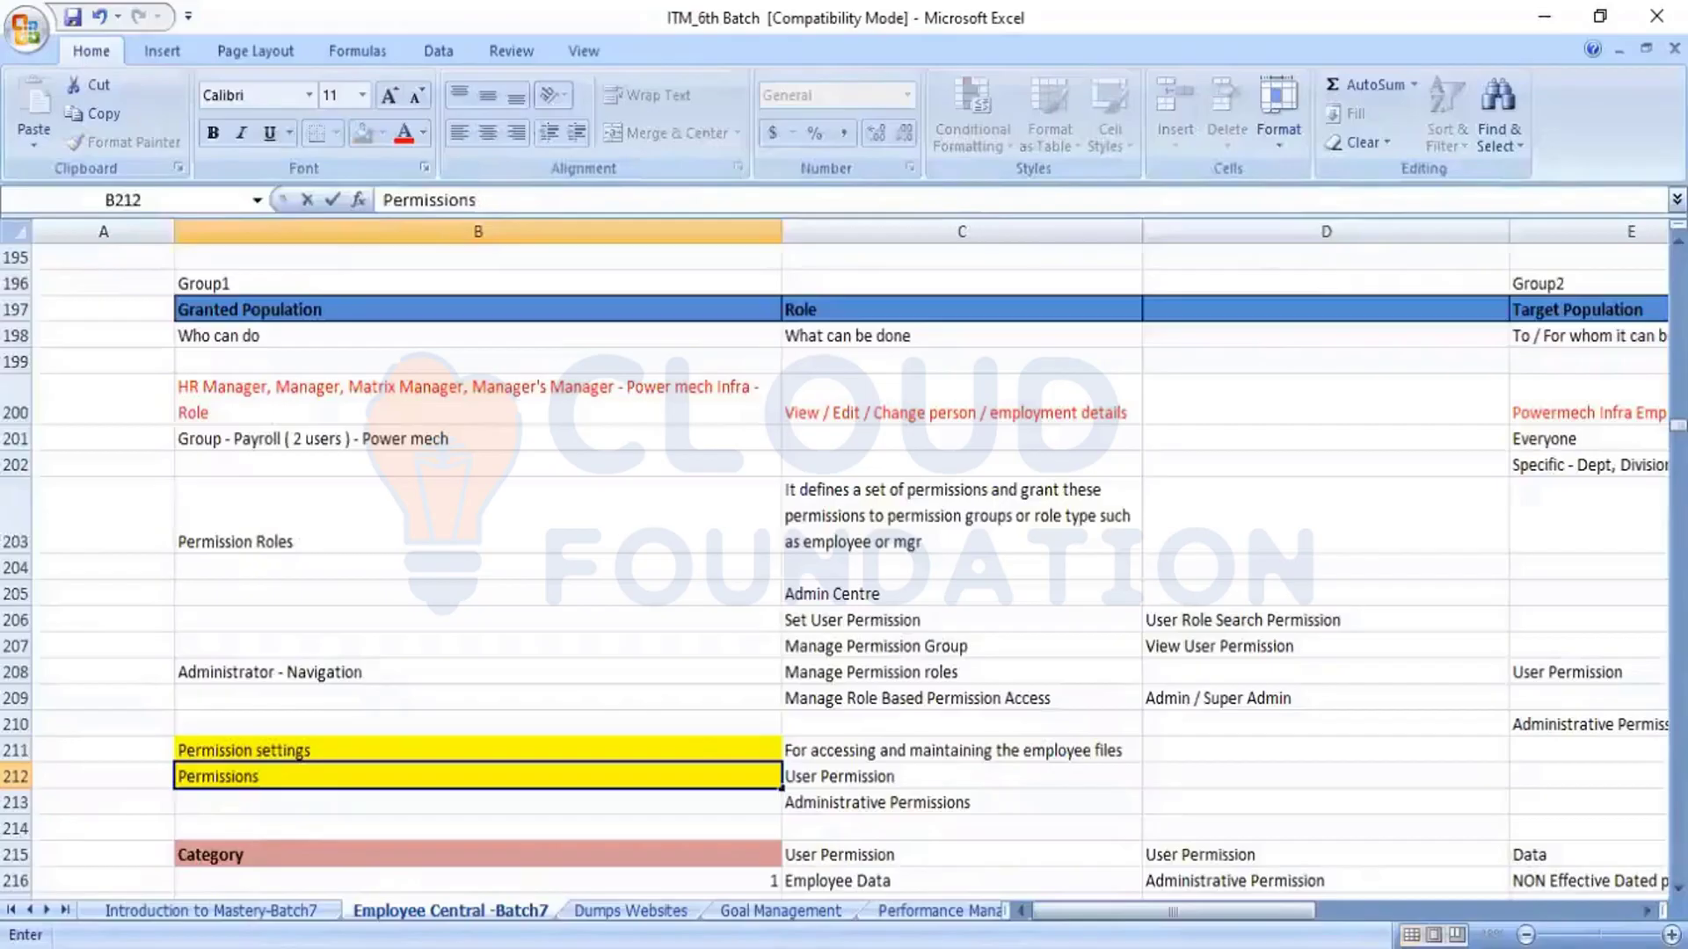
{"action": "key", "text": "shift+Left"}
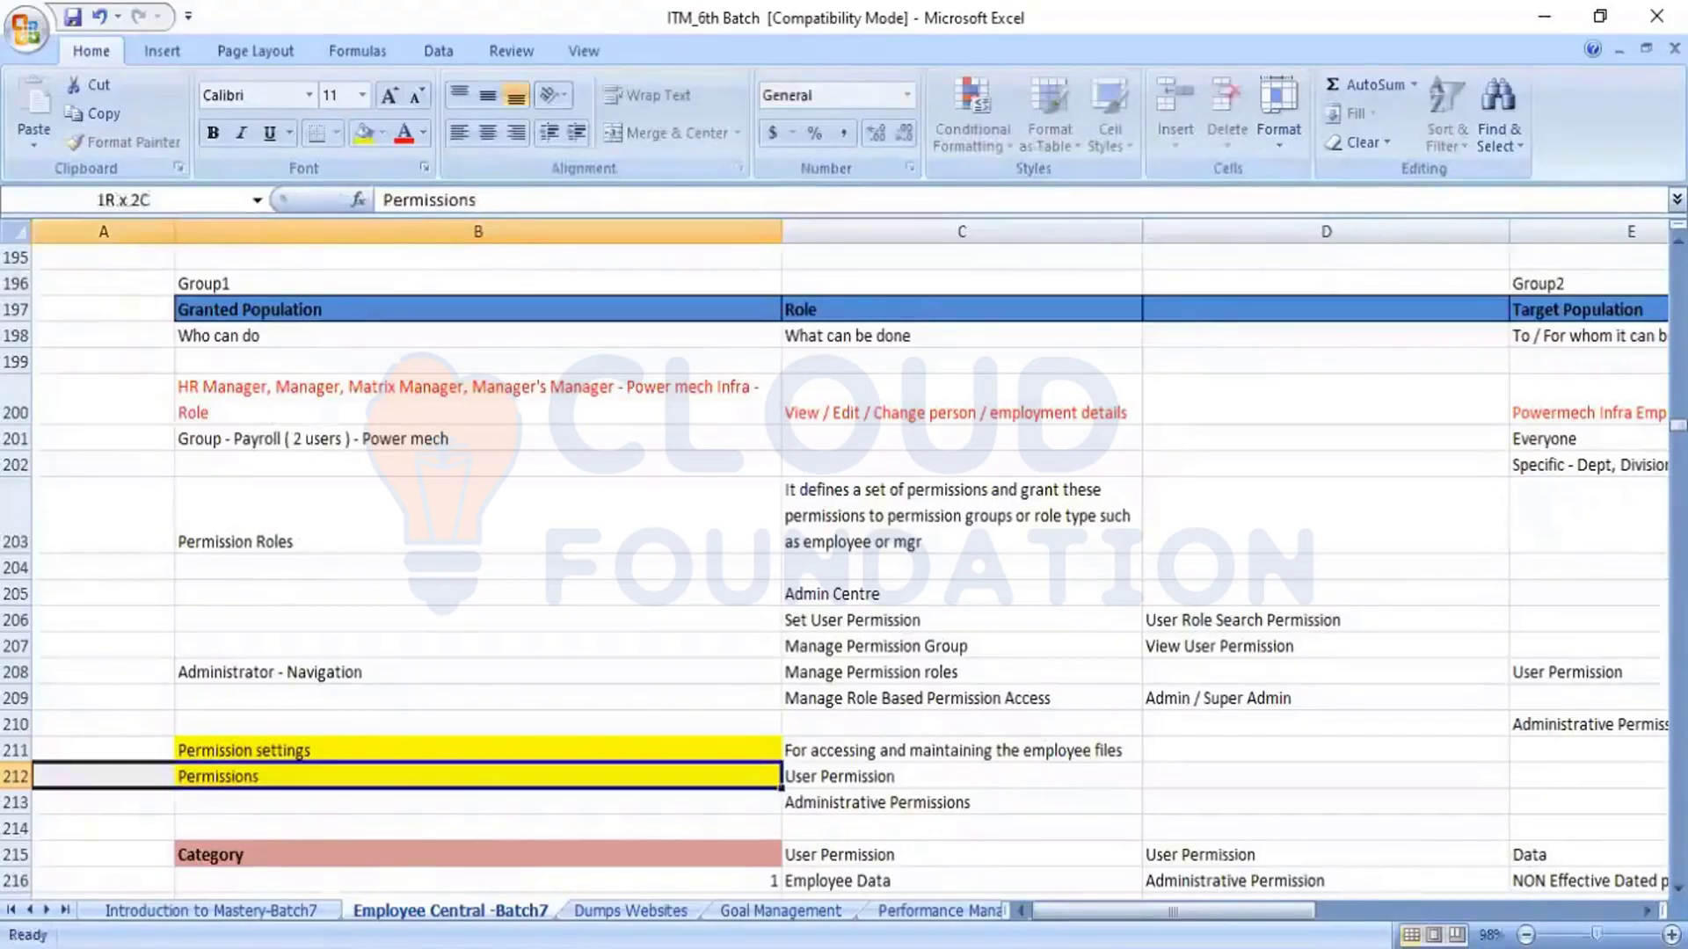
{"action": "key", "text": "Right"}
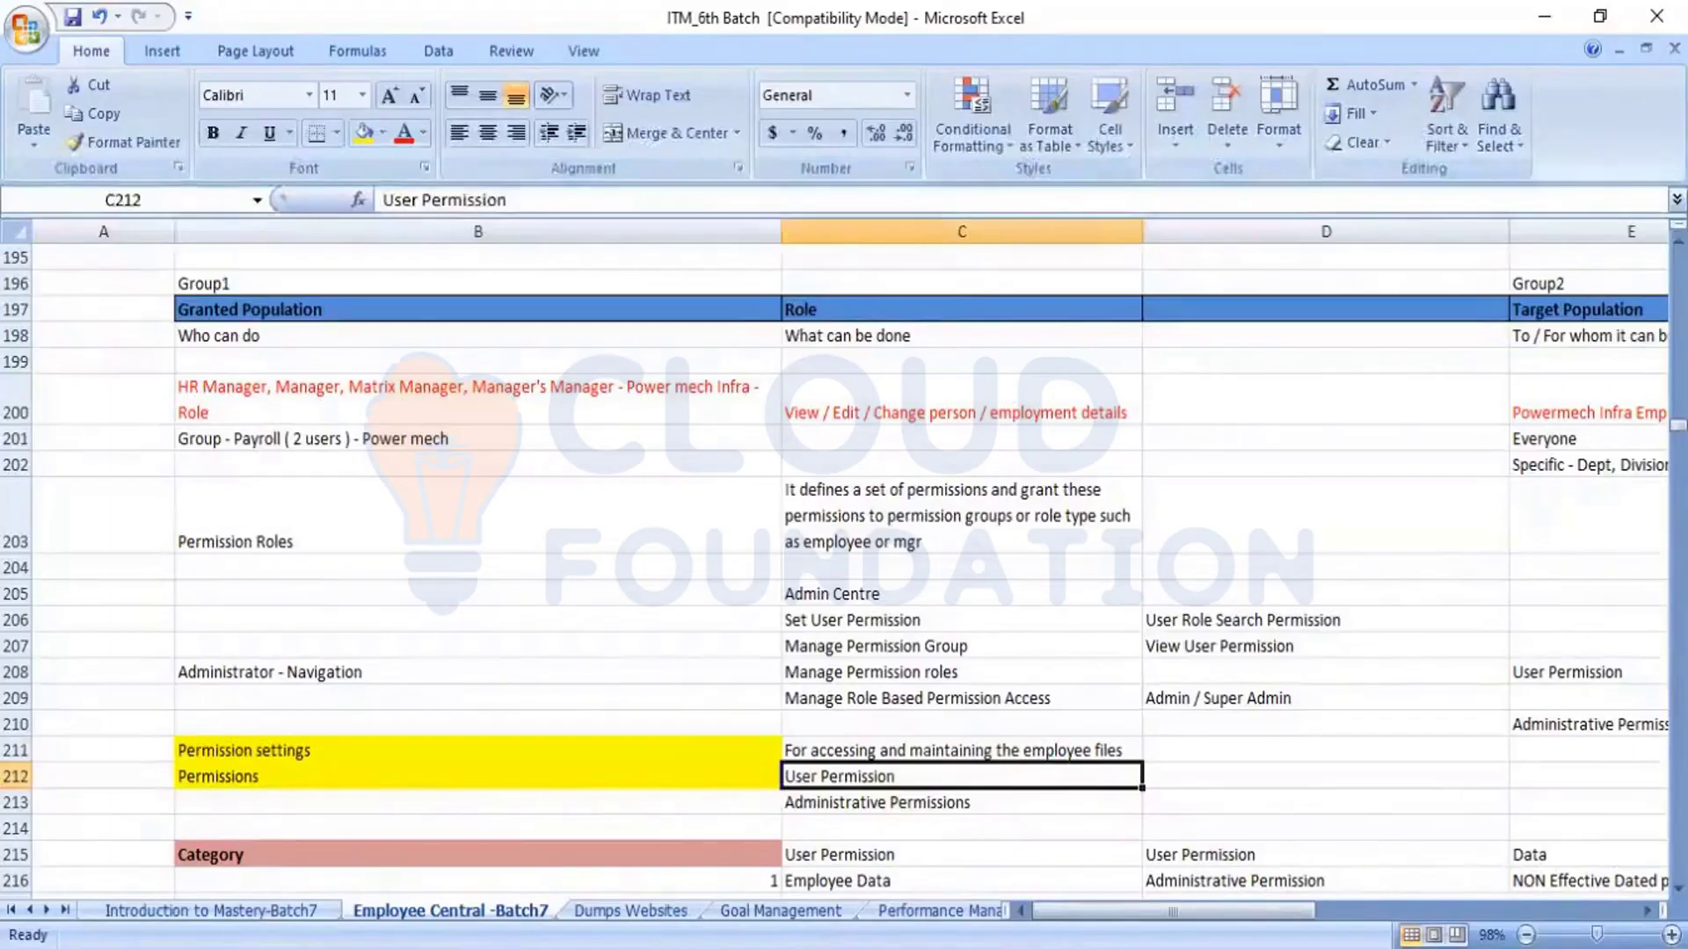
- Make the Permissions text in cell B212 bold
{"action": "left_click", "coordinate": [237, 778]}
{"action": "left_click", "coordinate": [237, 778]}
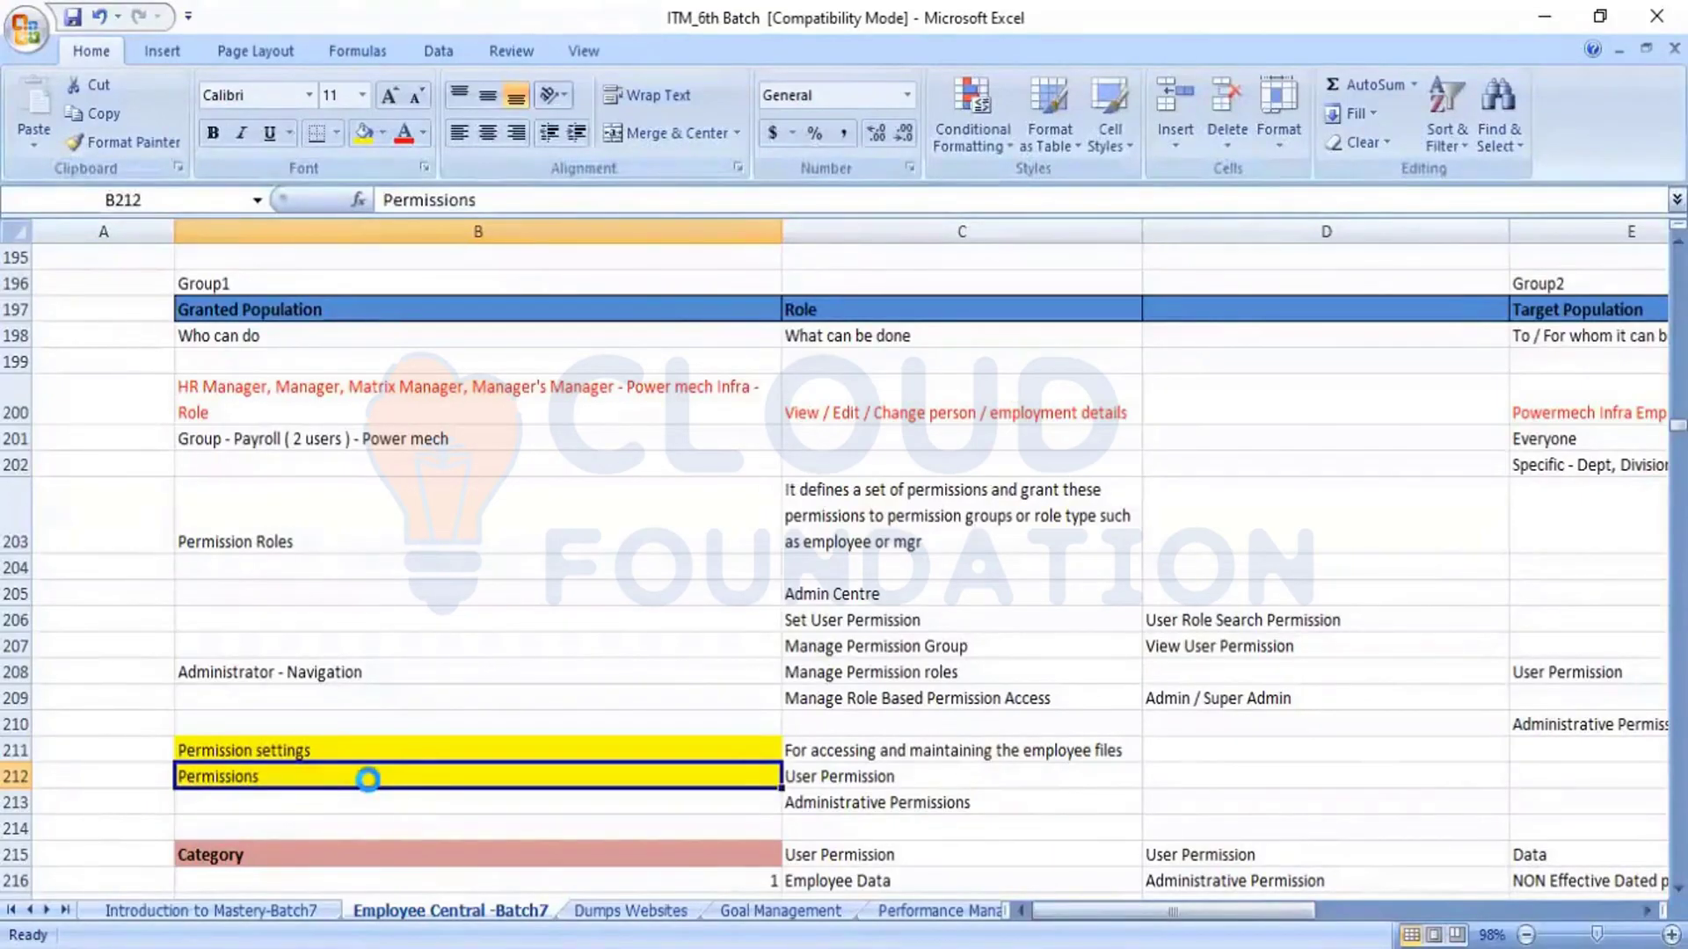
{"action": "key", "text": "alt+Tab"}
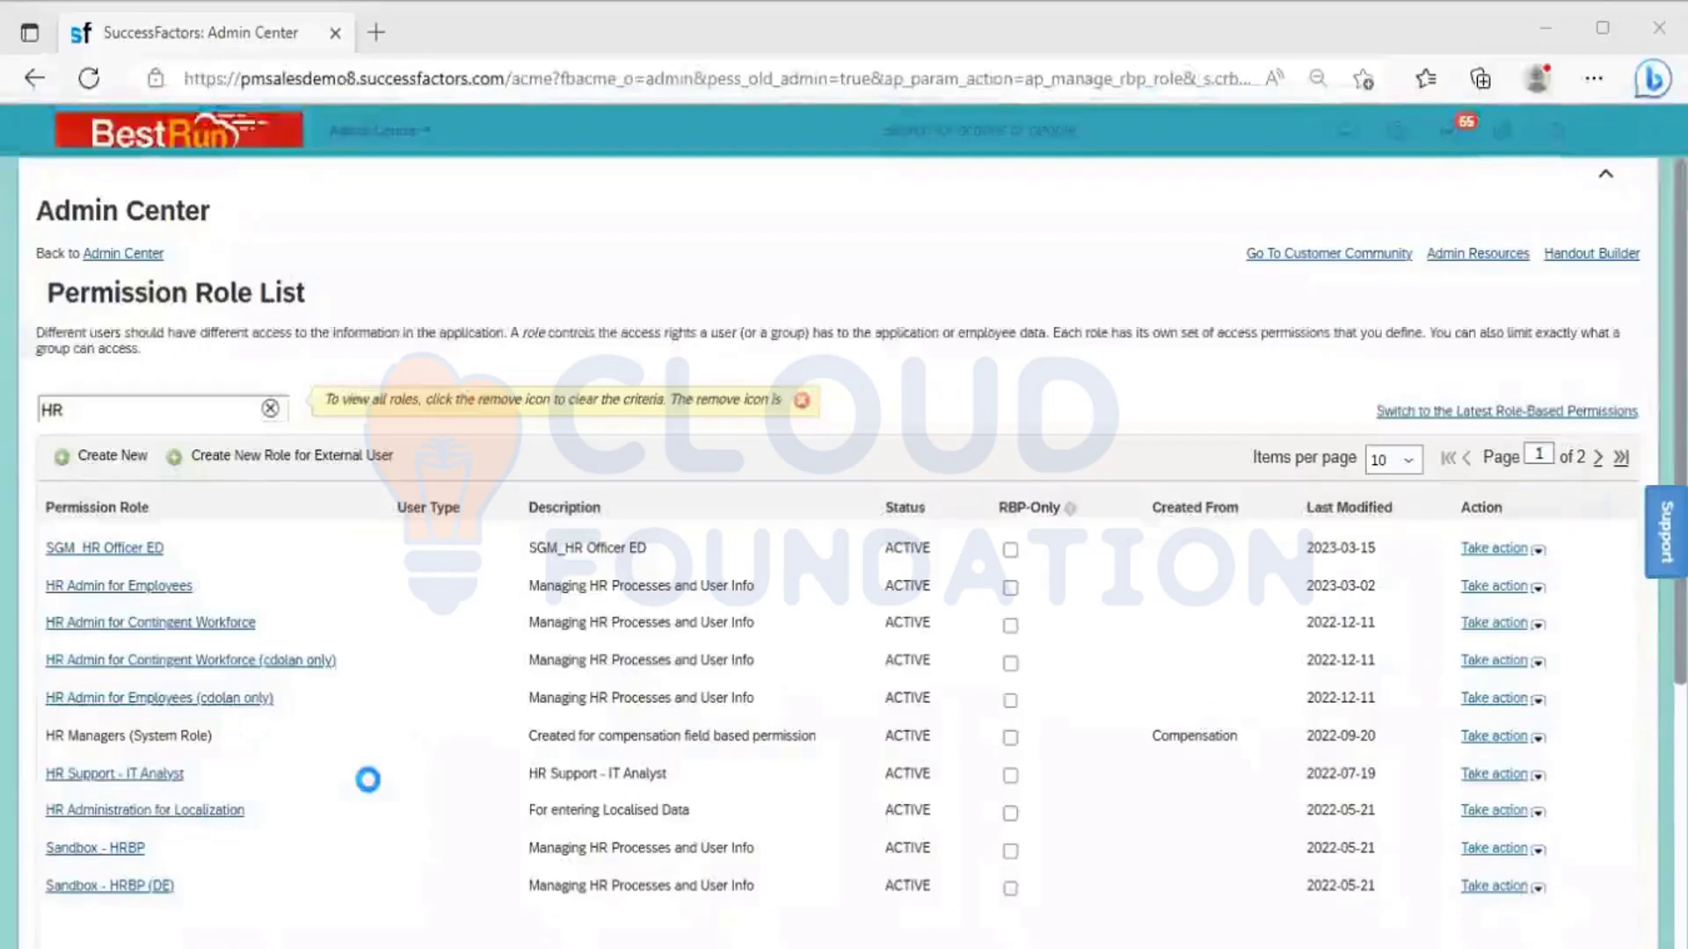
{"action": "key", "text": "alt+Tab"}
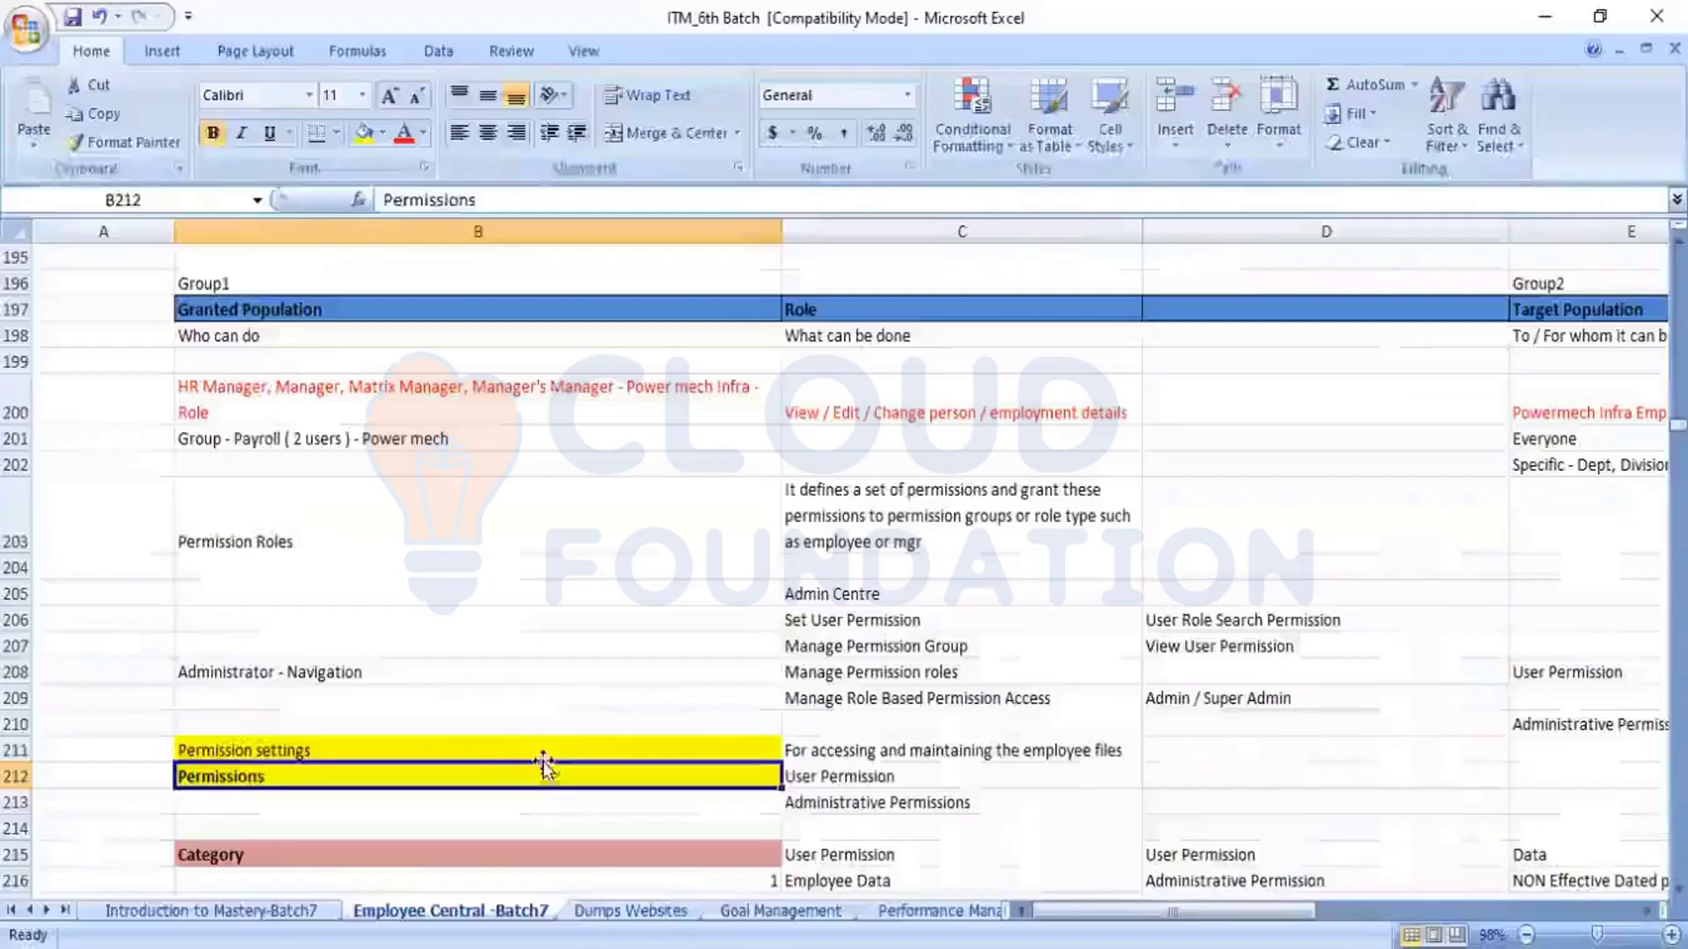
{"action": "left_click", "coordinate": [886, 778]}
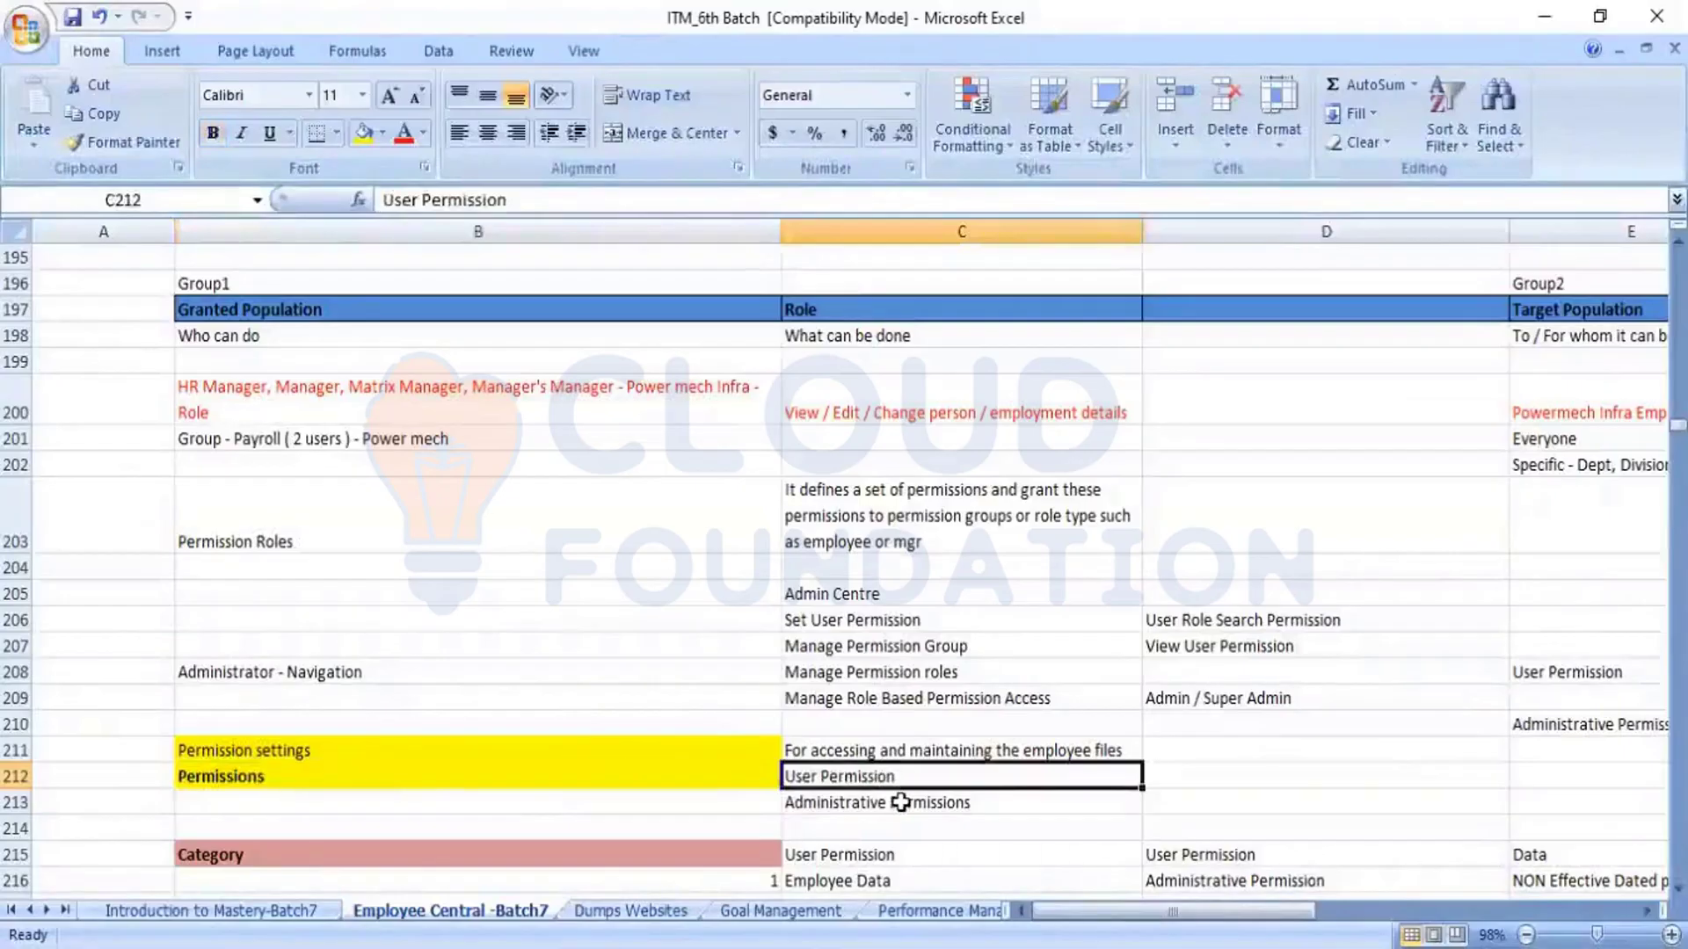
{"action": "left_click", "coordinate": [900, 803]}
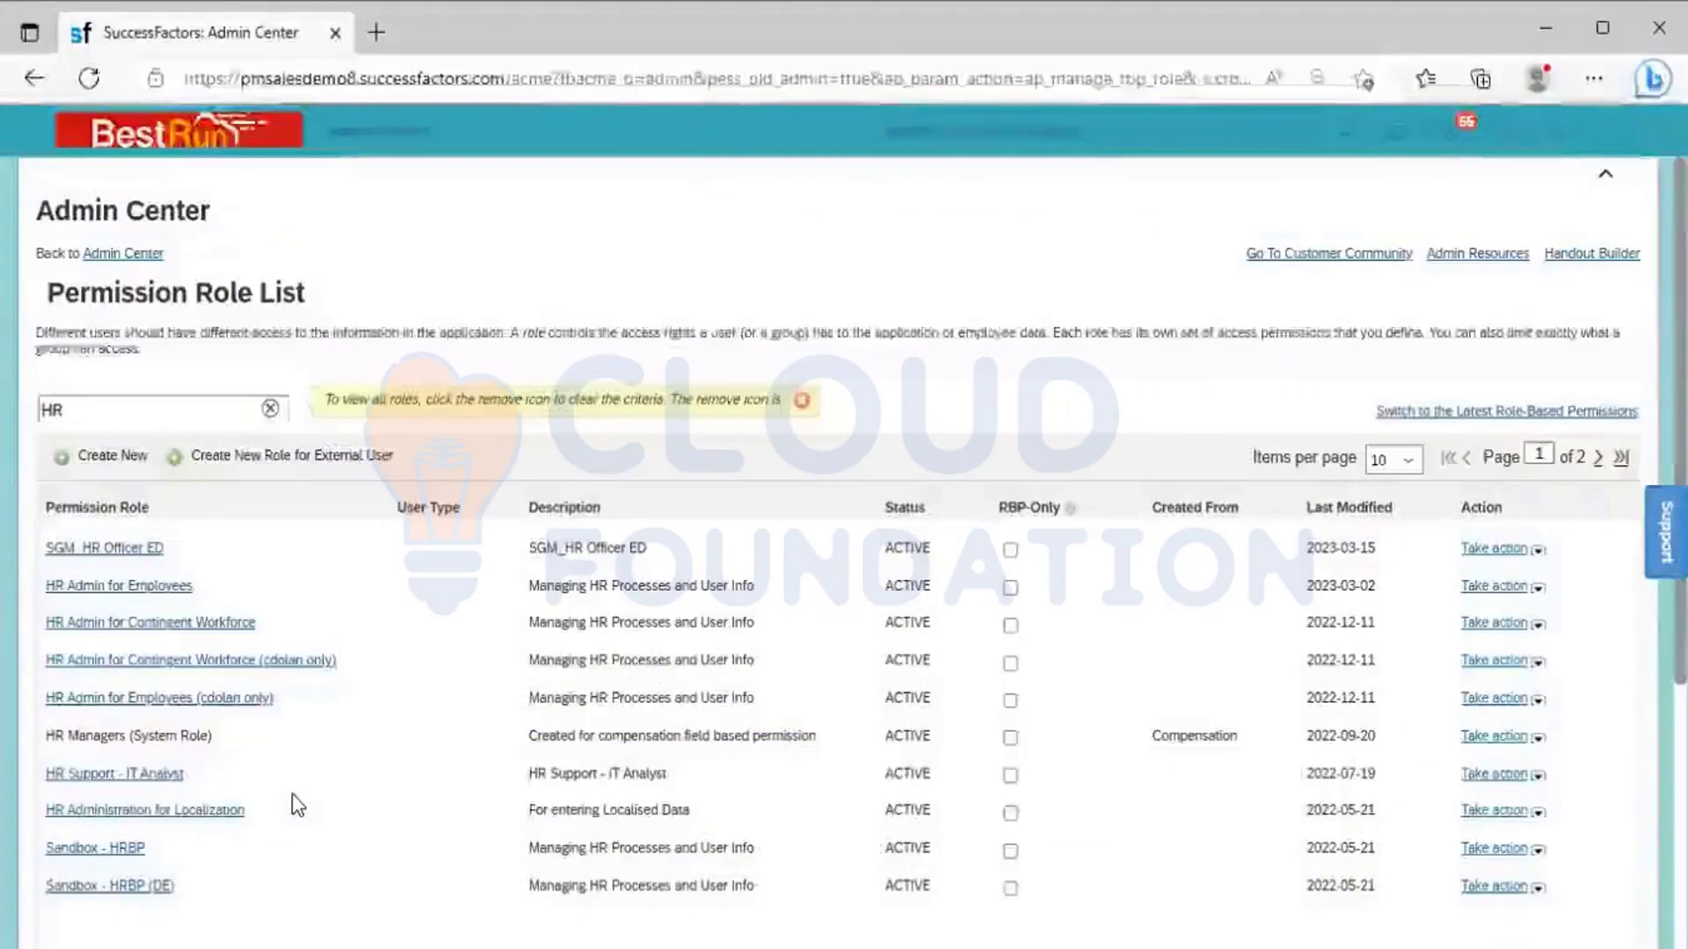
- Switch to SuccessFactors, clear the HR search from the Permission Role List and open the System Admin role
{"action": "left_click", "coordinate": [268, 409]}
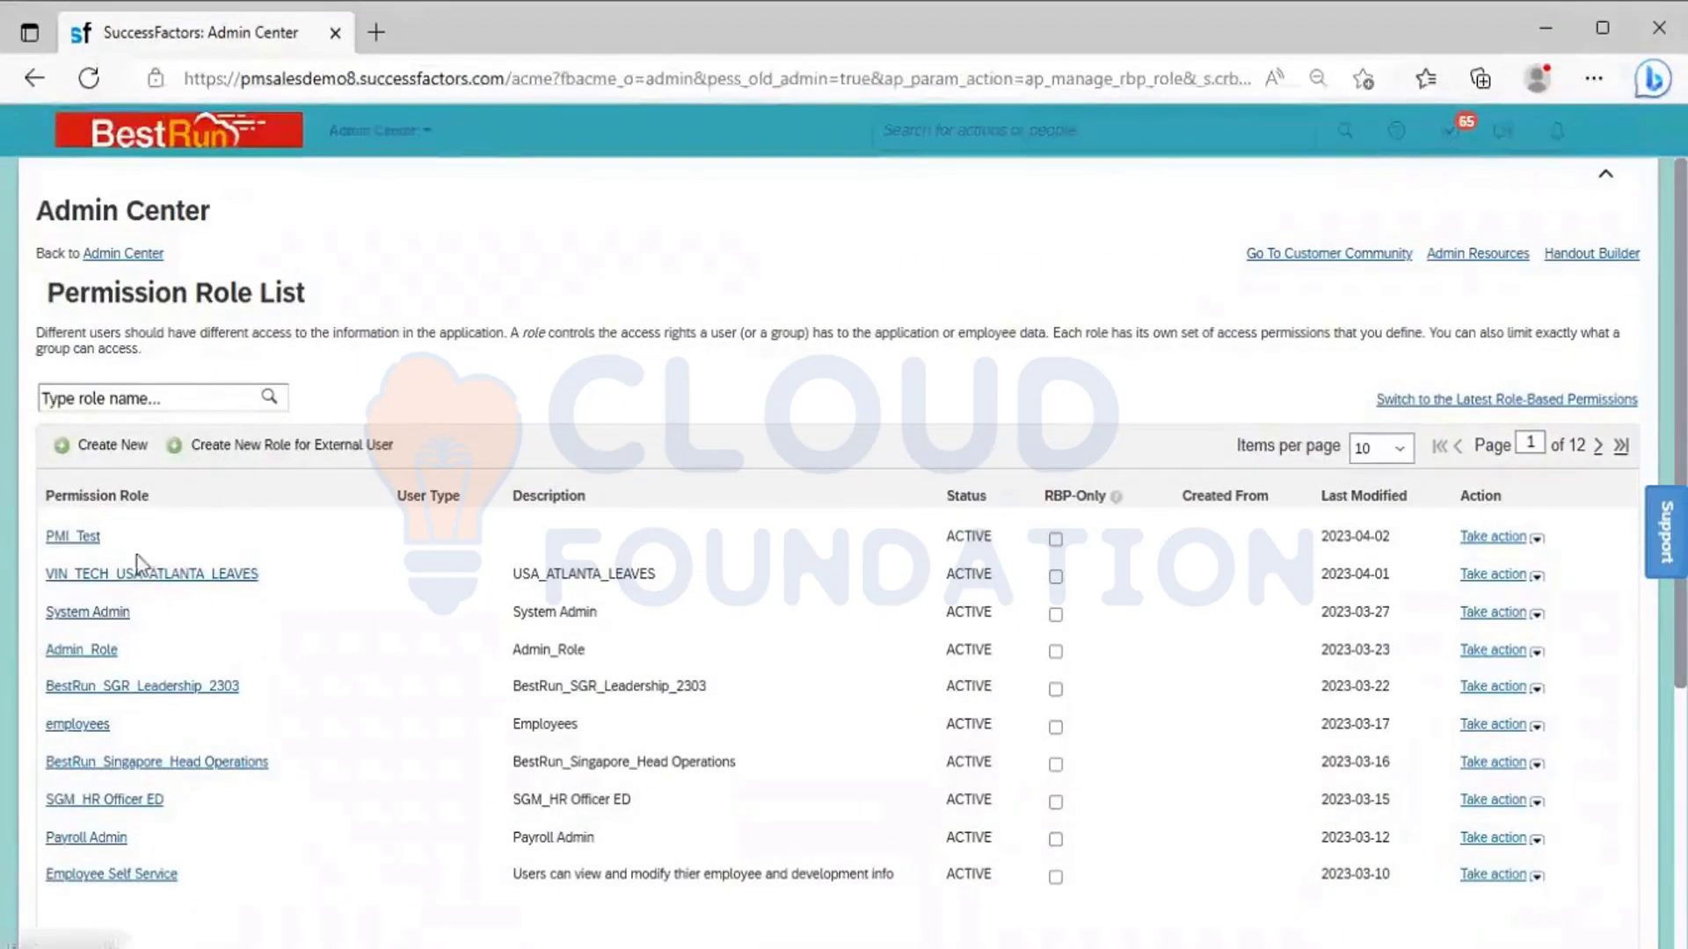
{"action": "left_click", "coordinate": [107, 624]}
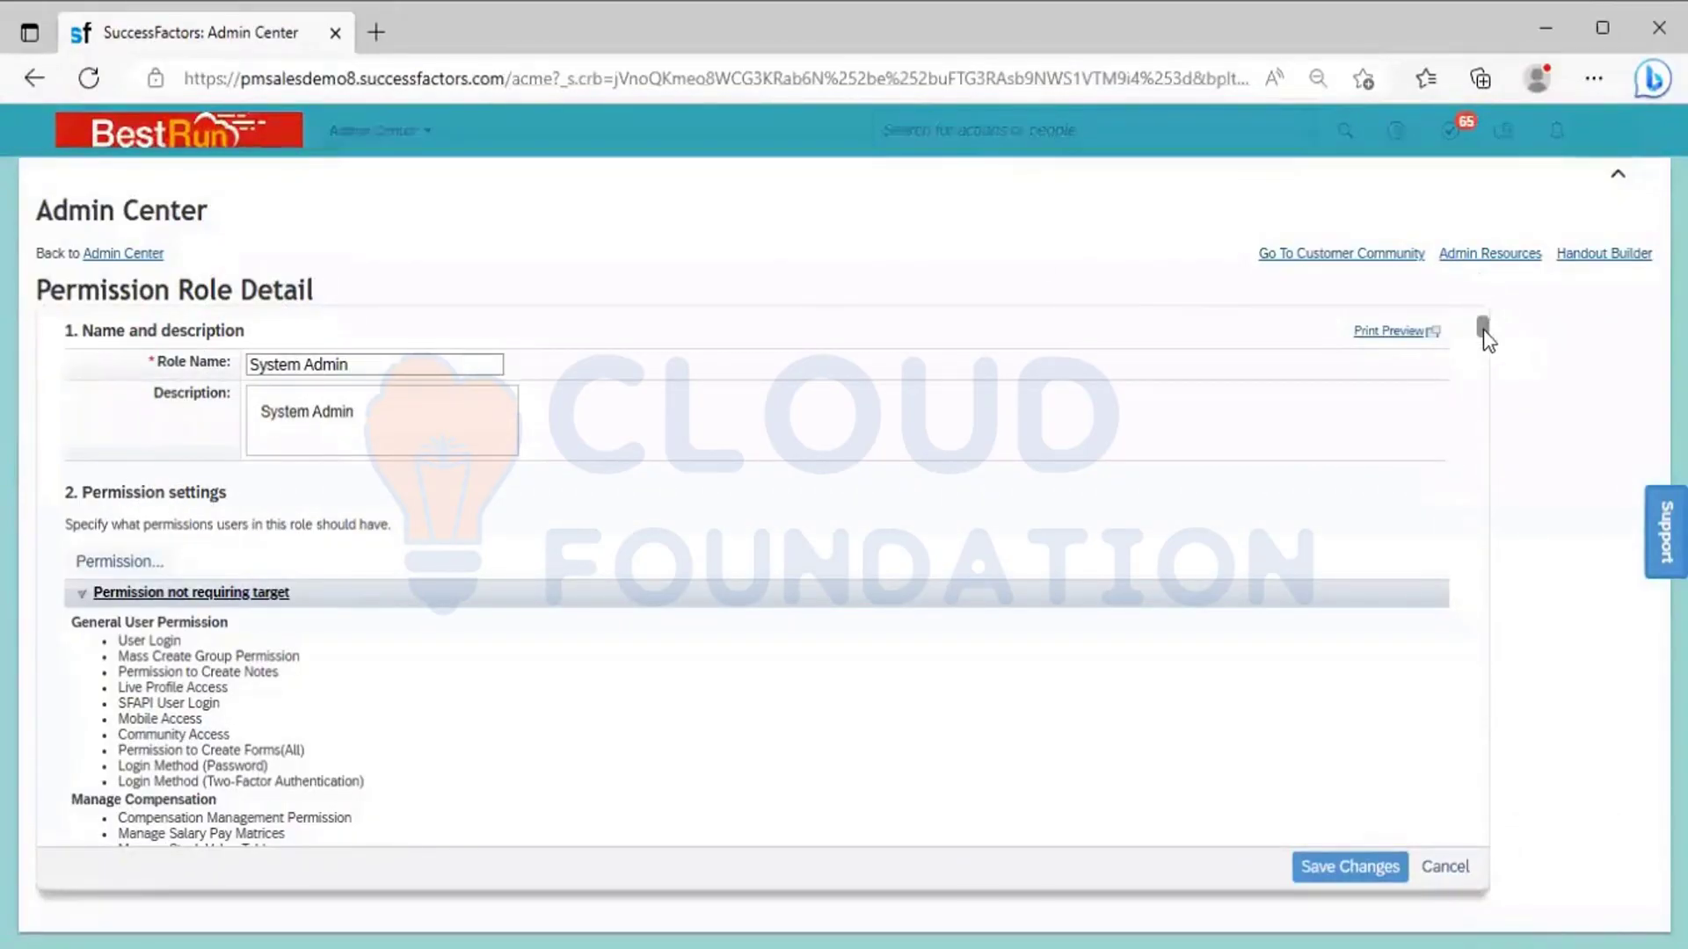
- Review the System Admin role's assigned permissions and the groups it is granted to
{"action": "left_click_drag", "start_coordinate": [1484, 329], "coordinate": [1501, 837]}
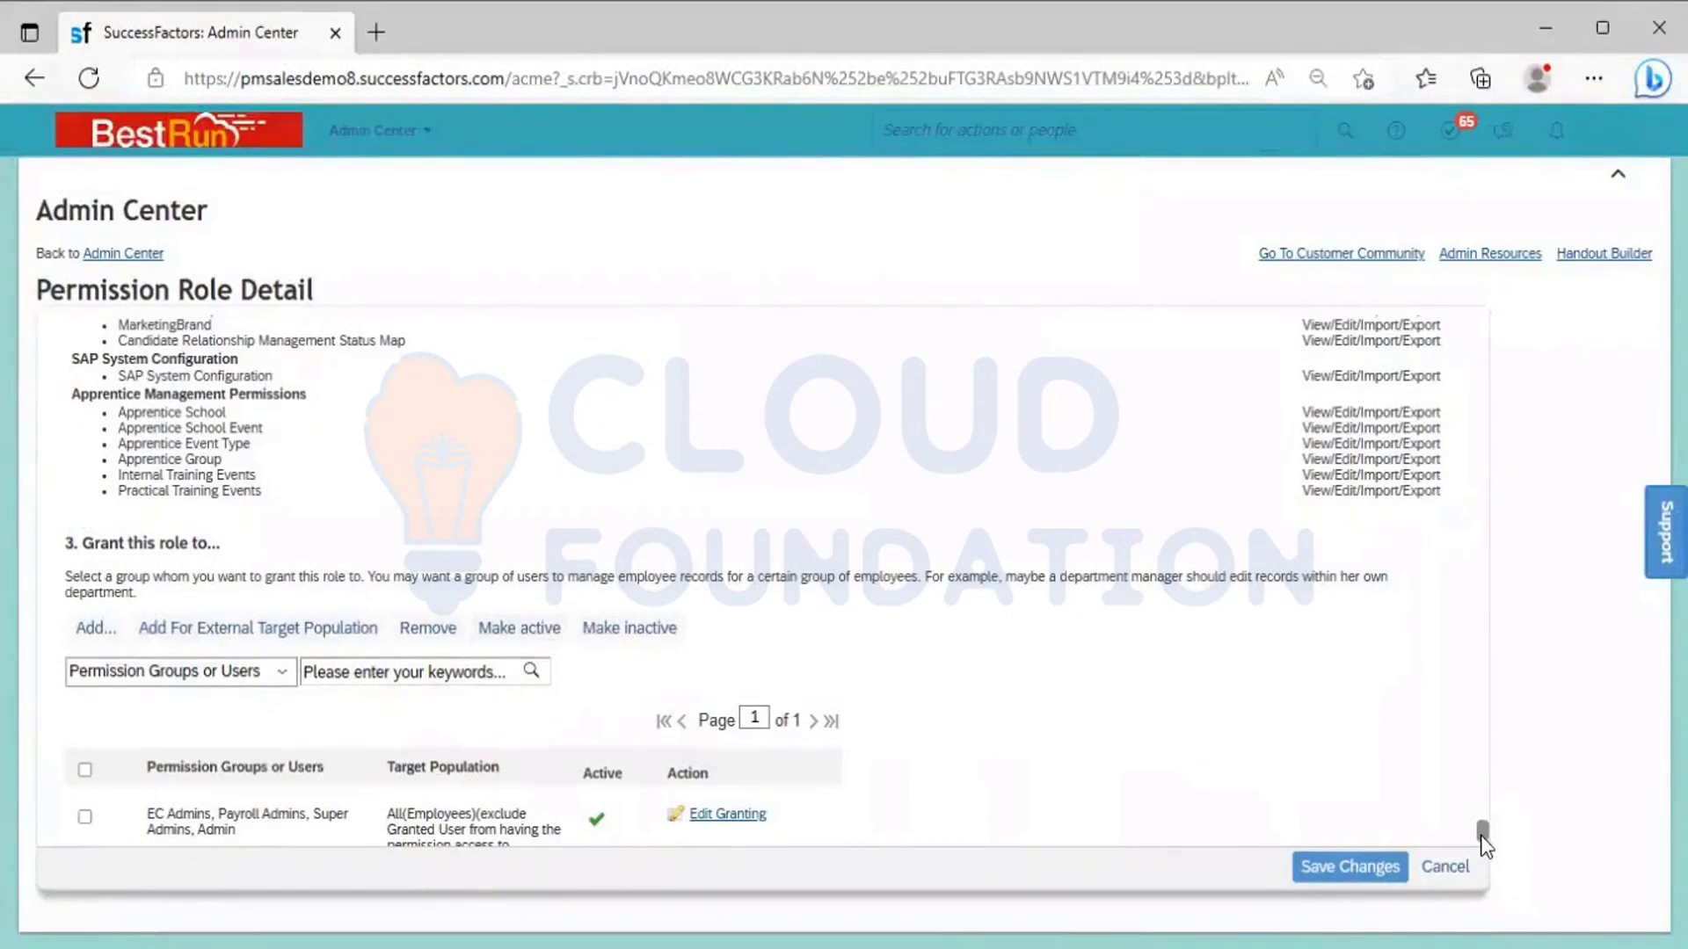
{"action": "left_click_drag", "start_coordinate": [1480, 835], "coordinate": [1450, 327]}
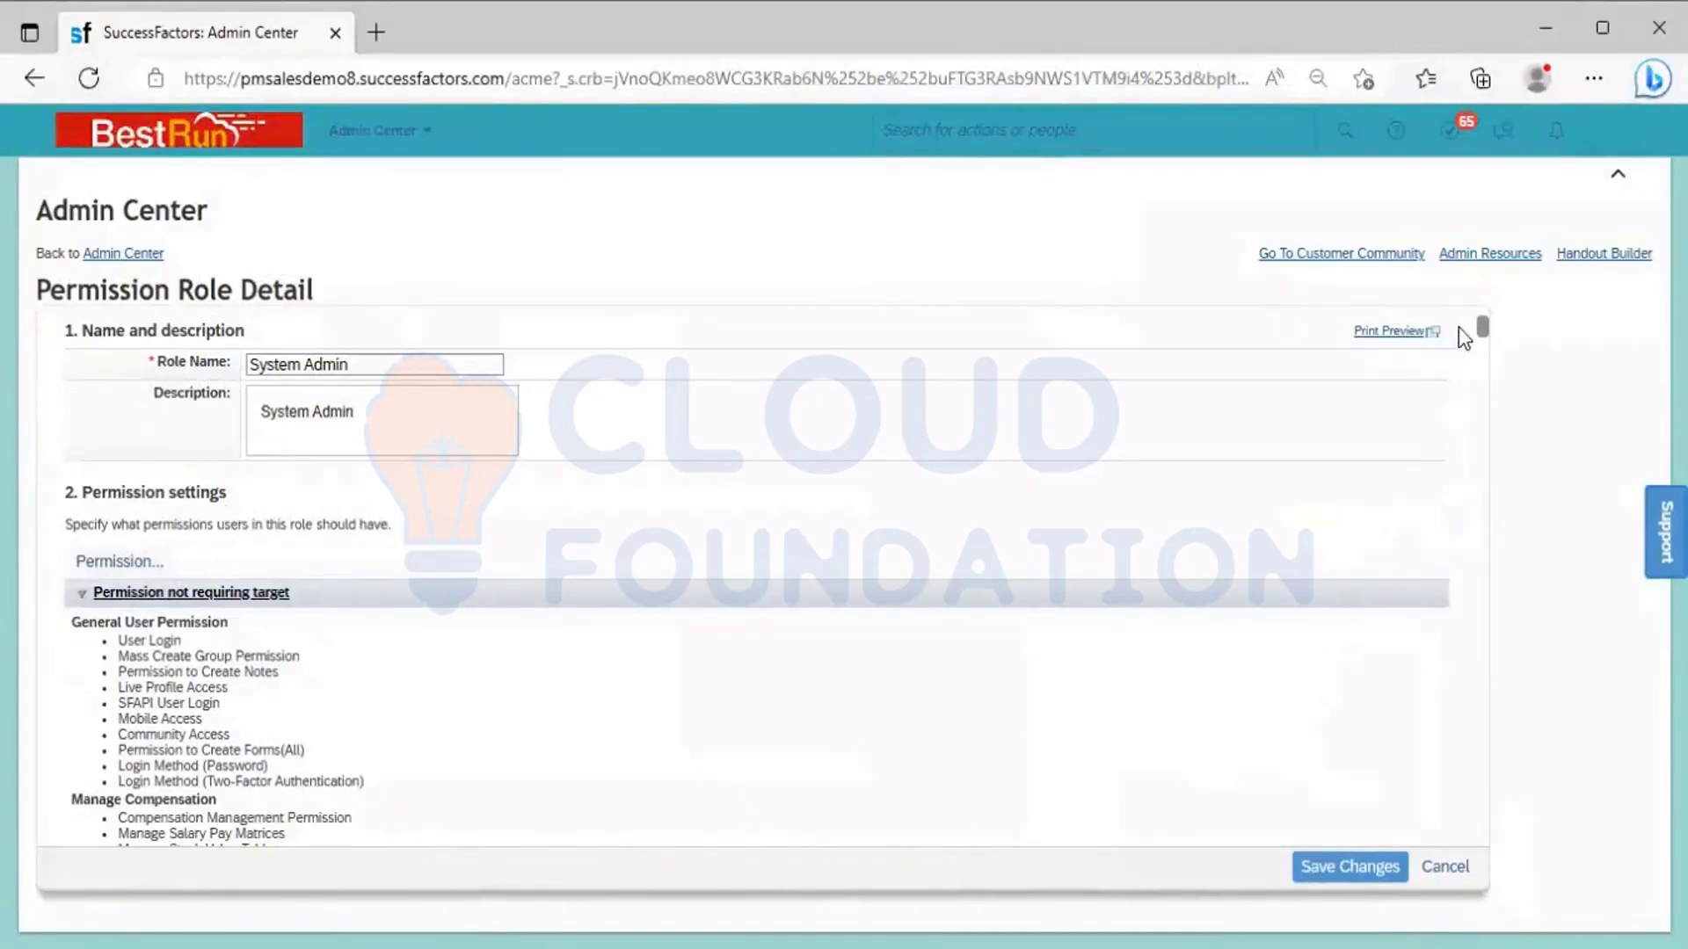
{"action": "left_click_drag", "start_coordinate": [1481, 327], "coordinate": [1501, 831]}
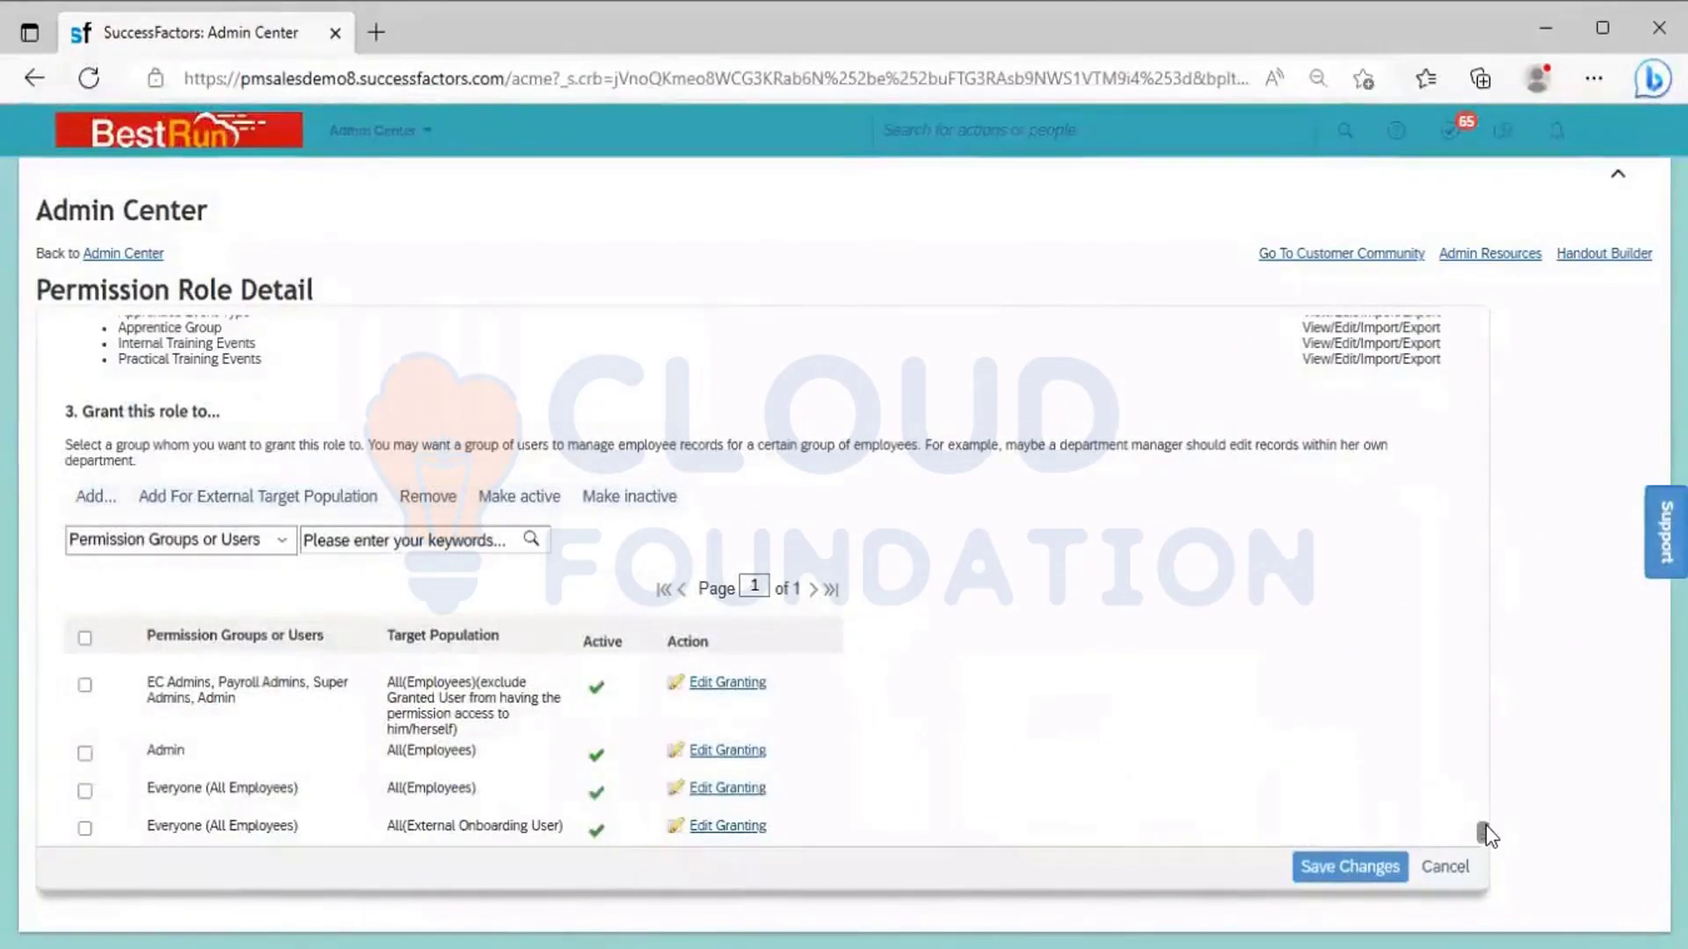
{"action": "scroll", "coordinate": [1492, 709], "scroll_direction": "up", "scroll_amount": 20}
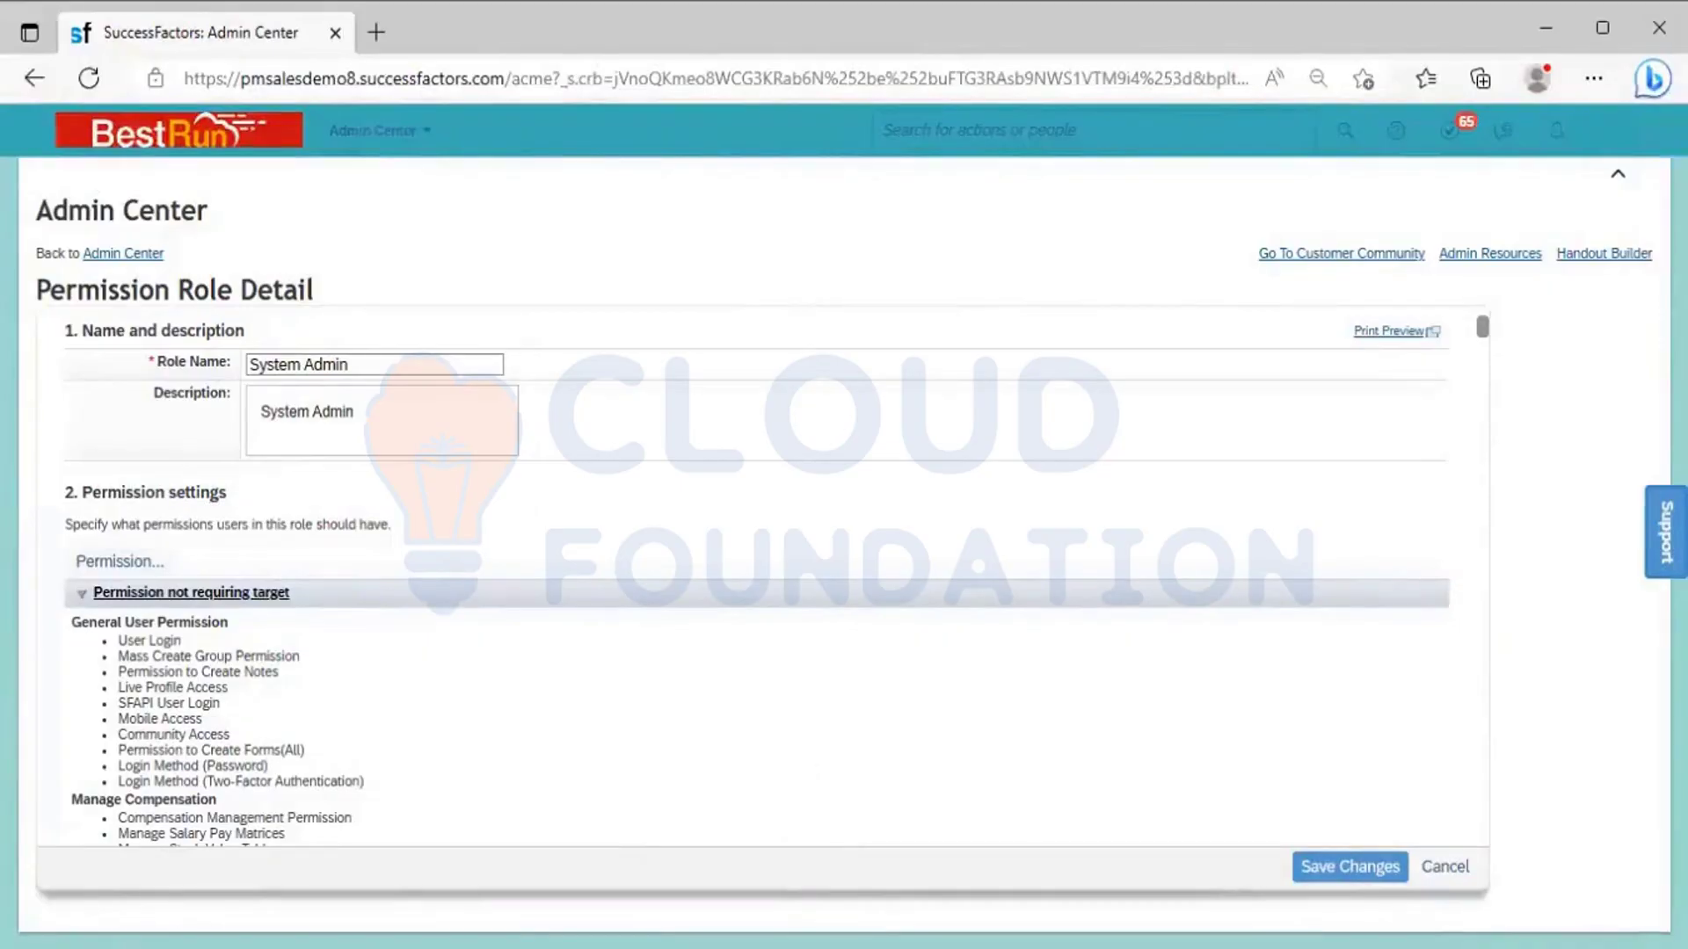
- Open the System Admin role's permission settings and look at the User Permissions category
{"action": "key", "text": "alt+Tab"}
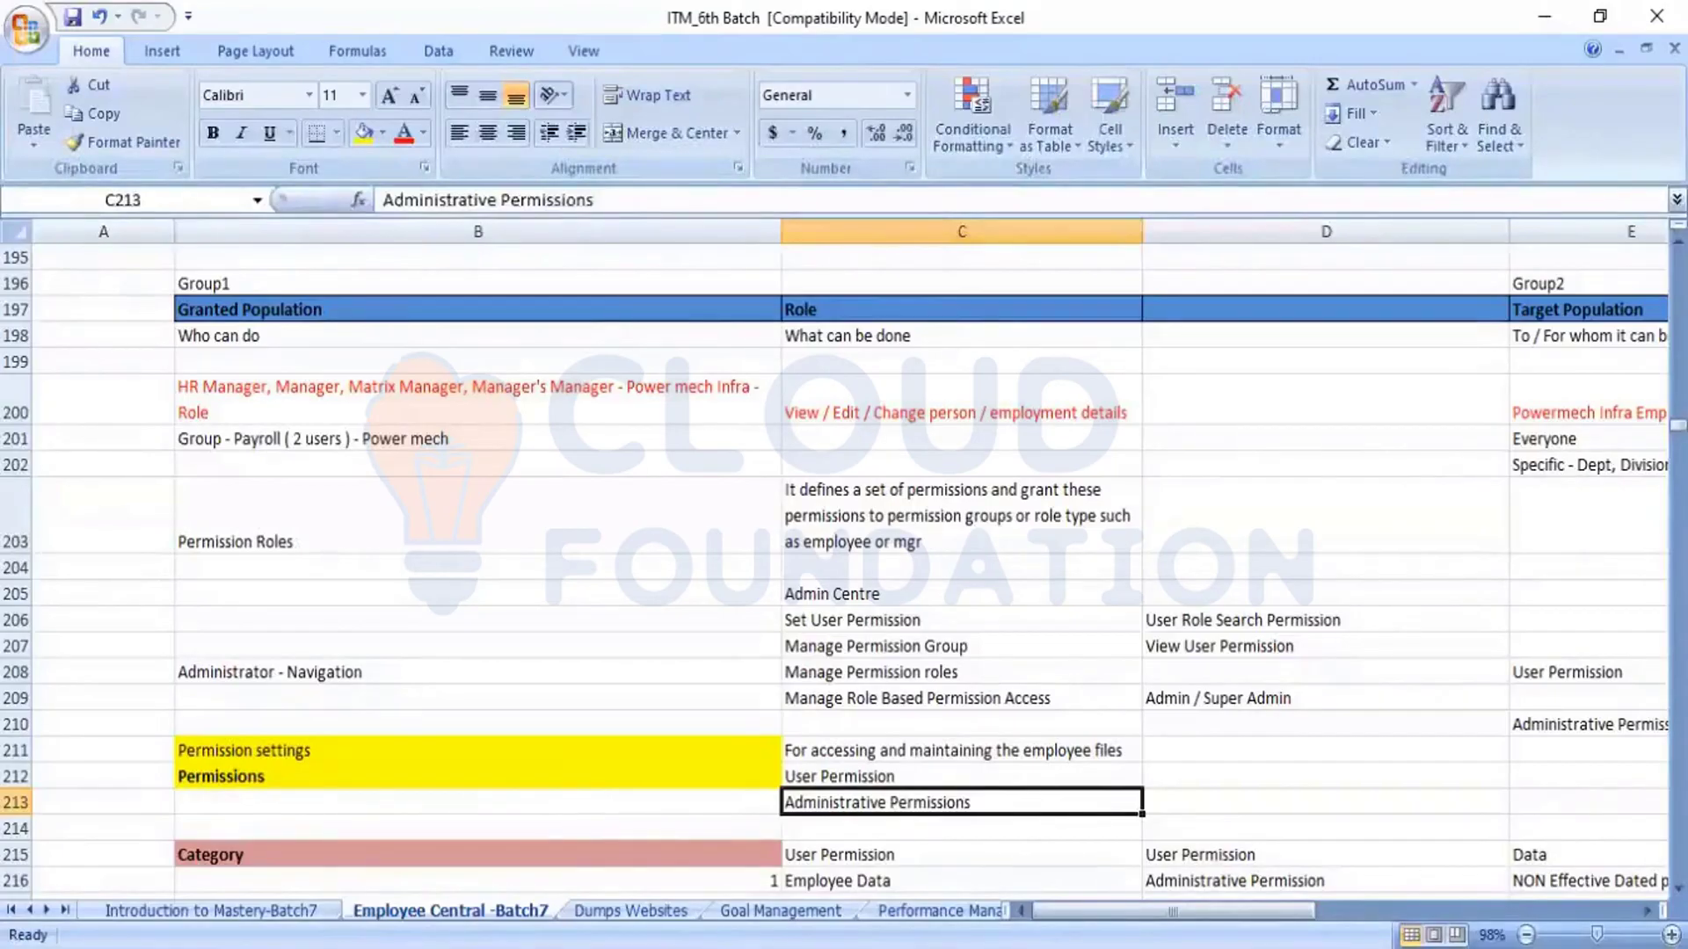
{"action": "key", "text": "alt+Tab"}
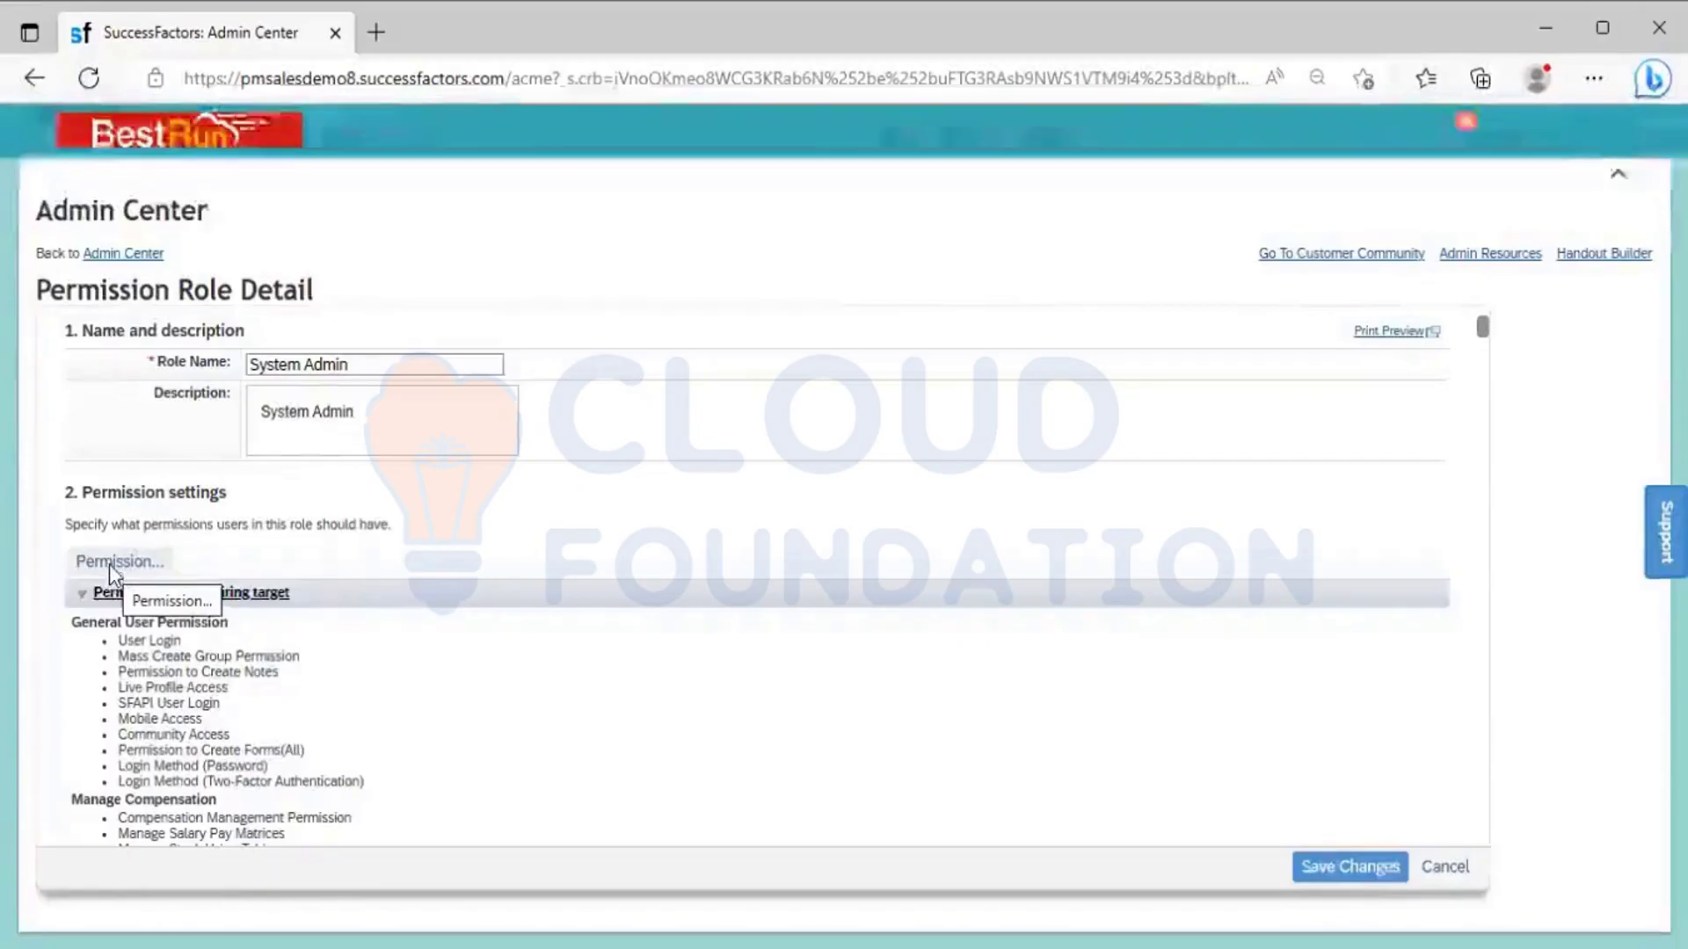
{"action": "left_click", "coordinate": [109, 565]}
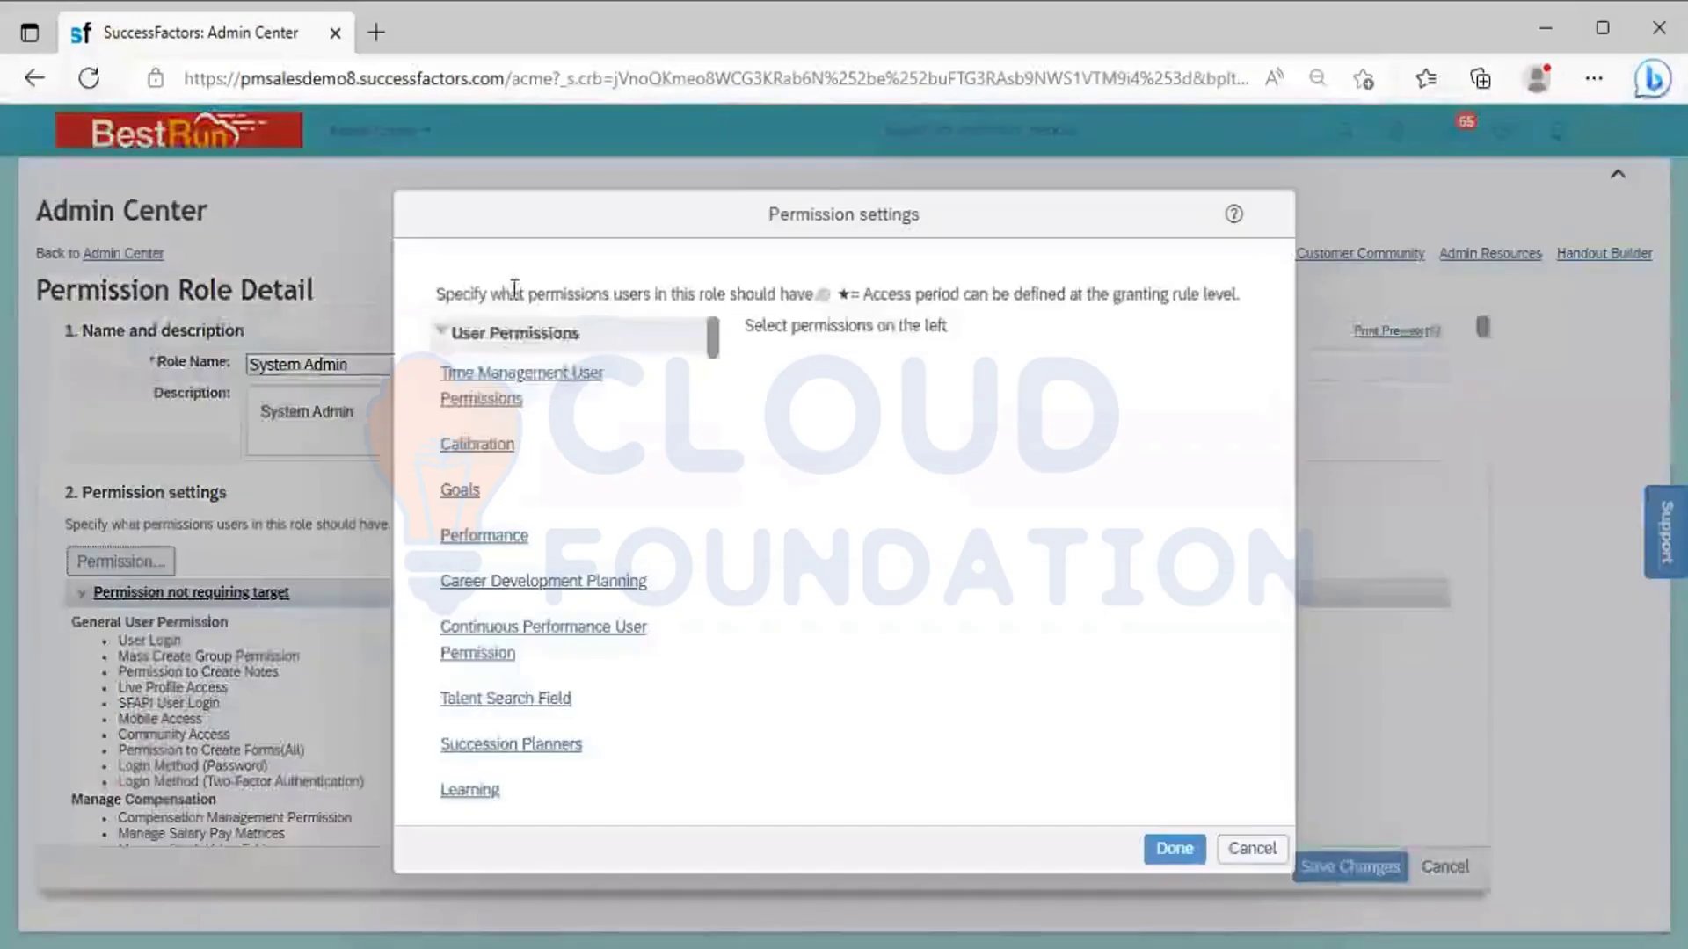
{"action": "left_click", "coordinate": [520, 338]}
{"action": "left_click", "coordinate": [522, 373]}
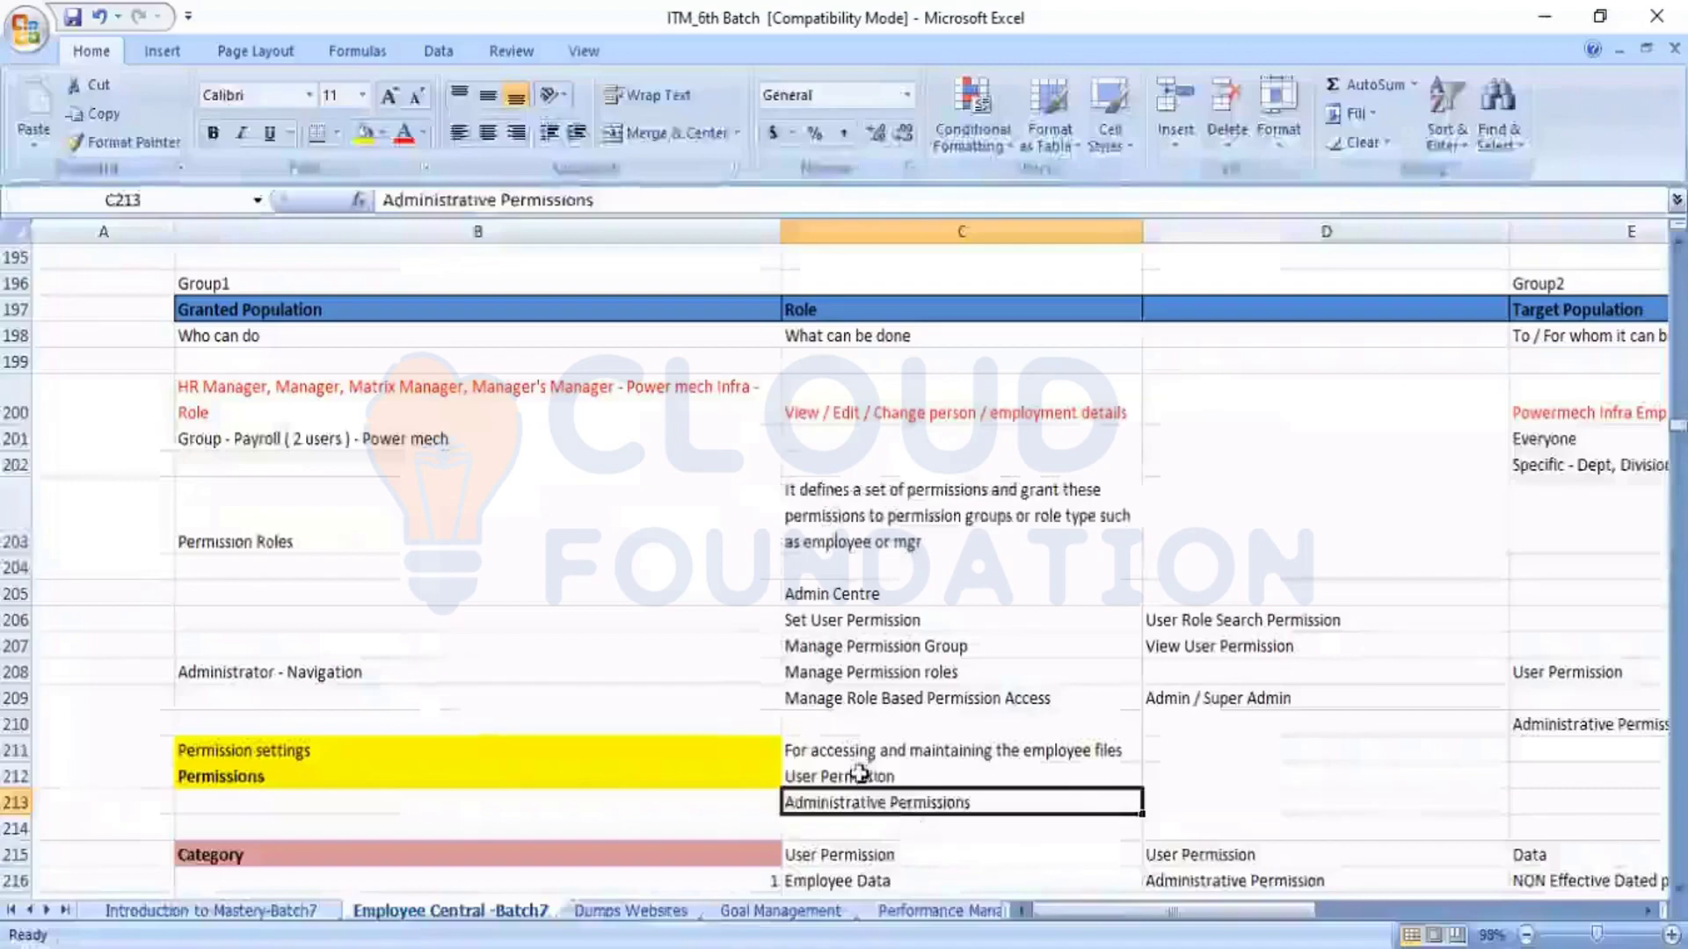
- Switch to the Excel workbook and examine the User Permission and Administrative Permissions entries in cells C212 and C213
{"action": "left_click", "coordinate": [858, 774]}
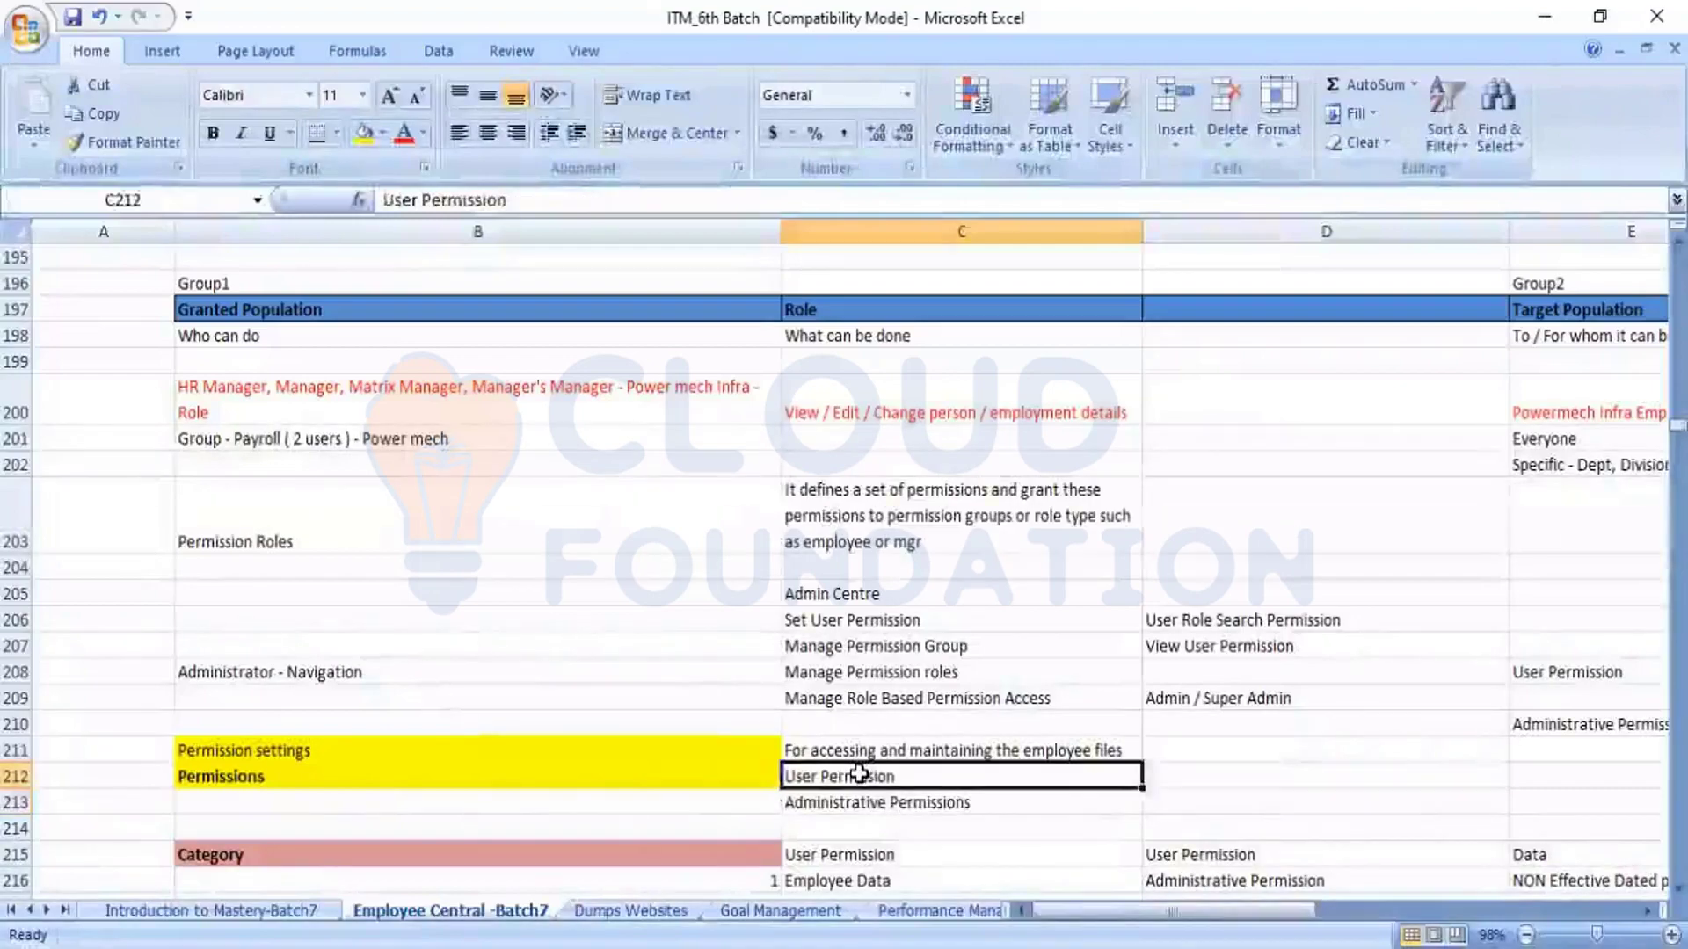
{"action": "key", "text": "Down"}
{"action": "key", "text": "Down"}
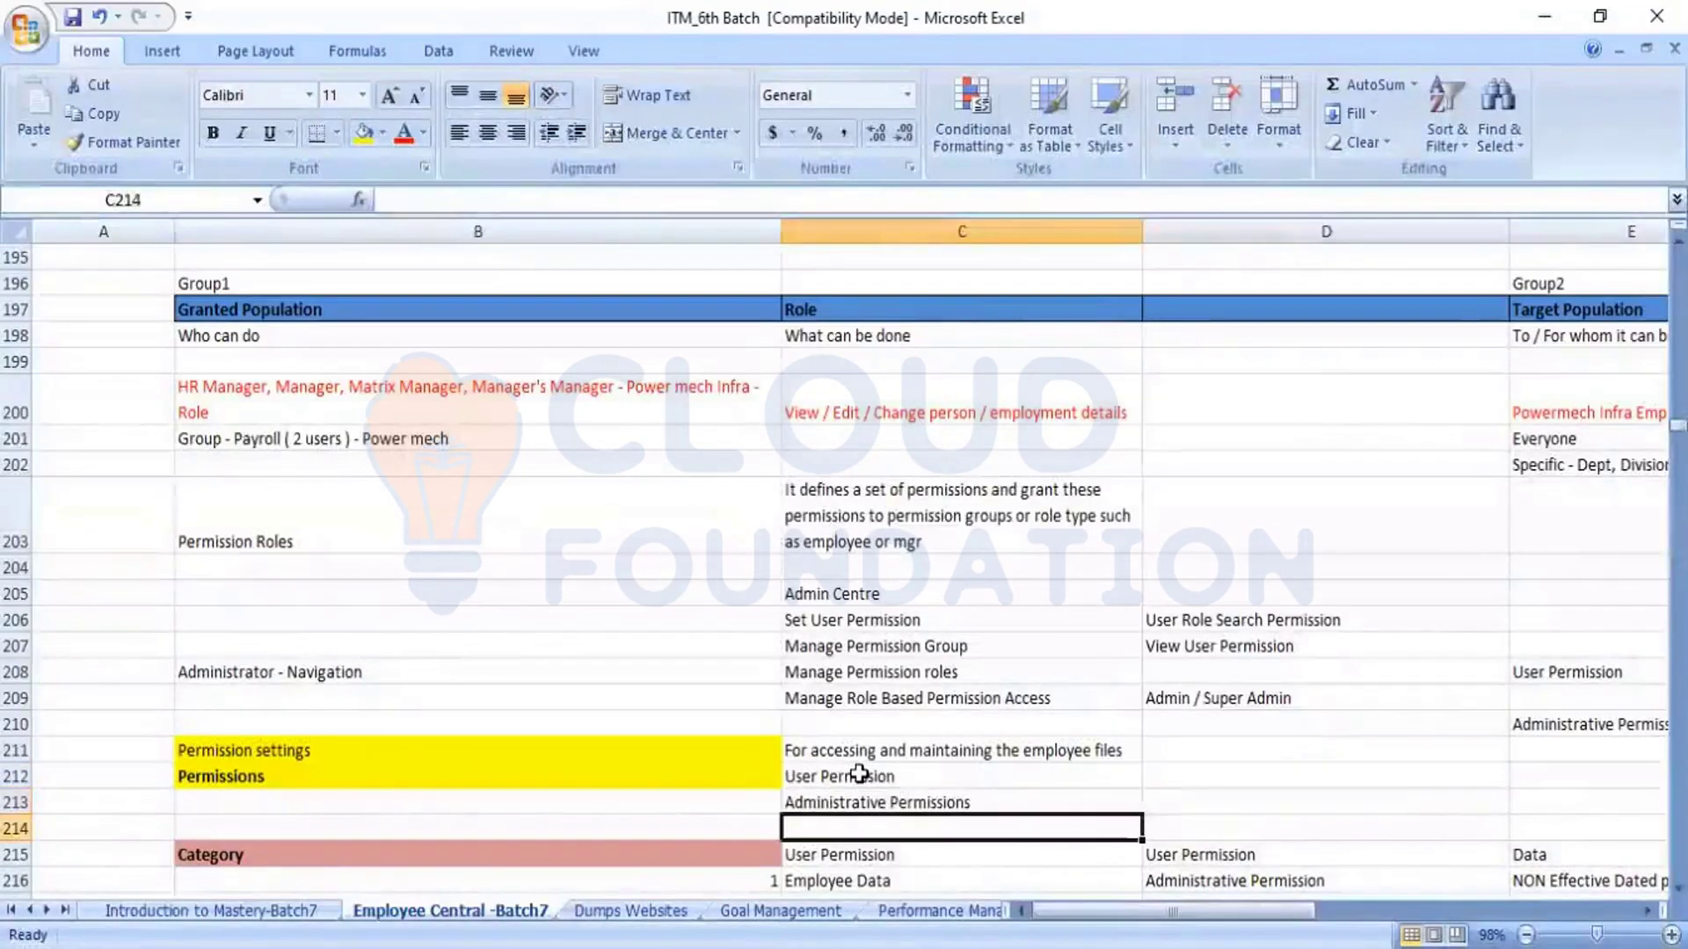
{"action": "key", "text": "Up"}
{"action": "key", "text": "Up"}
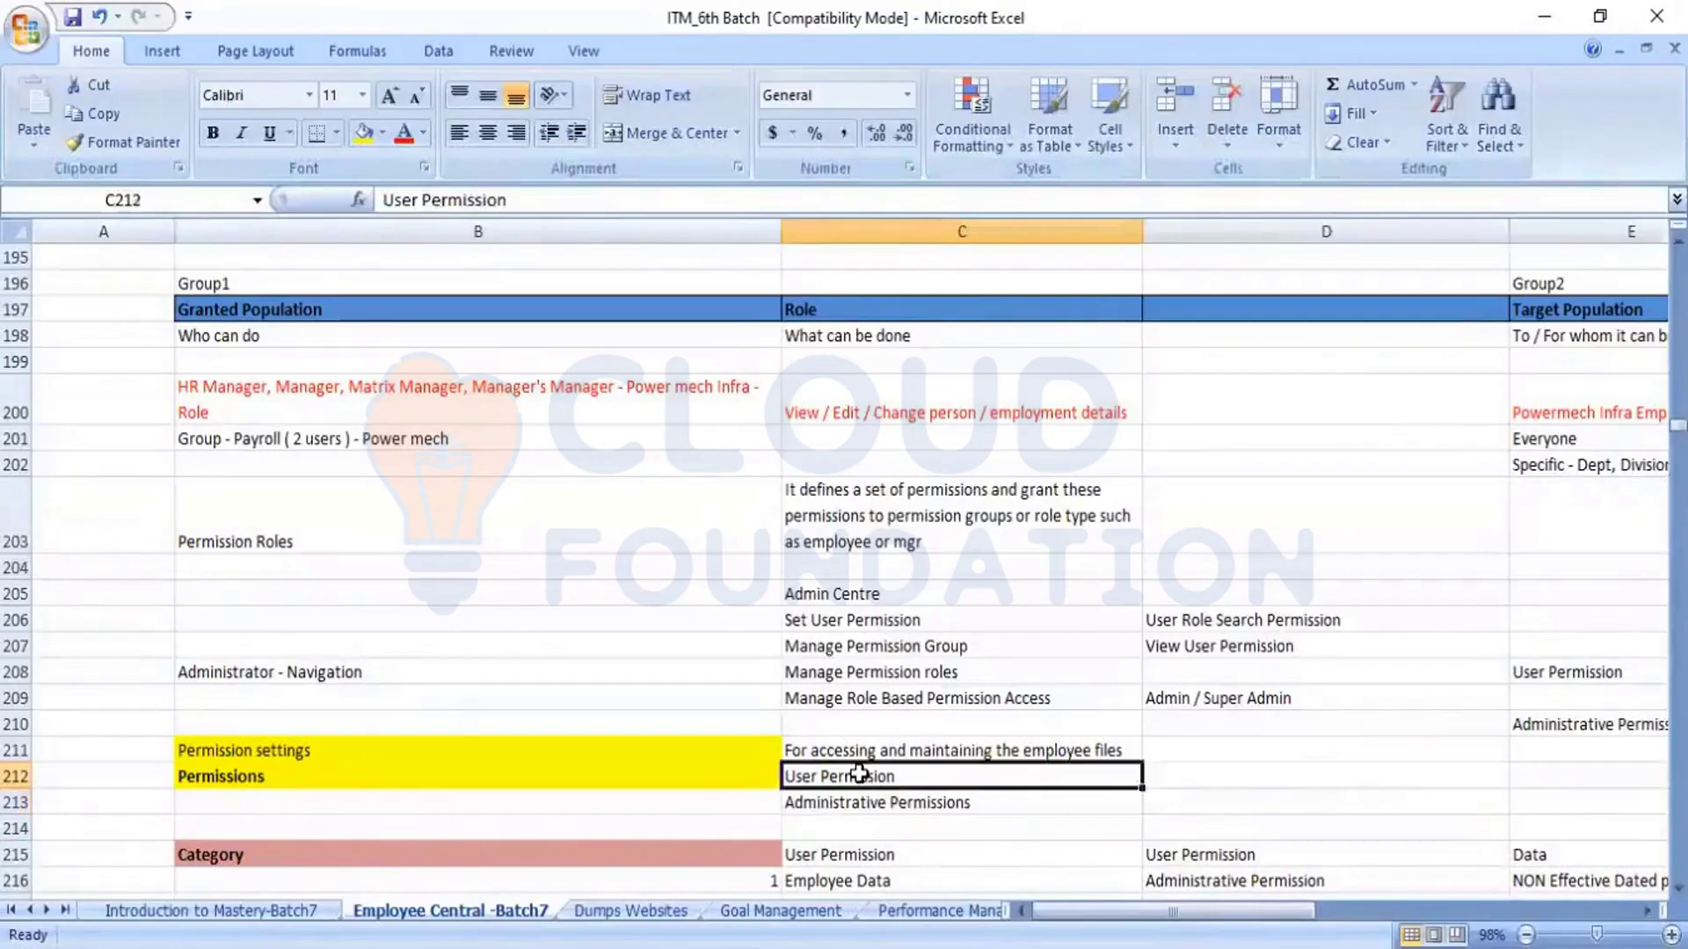
{"action": "key", "text": "Down"}
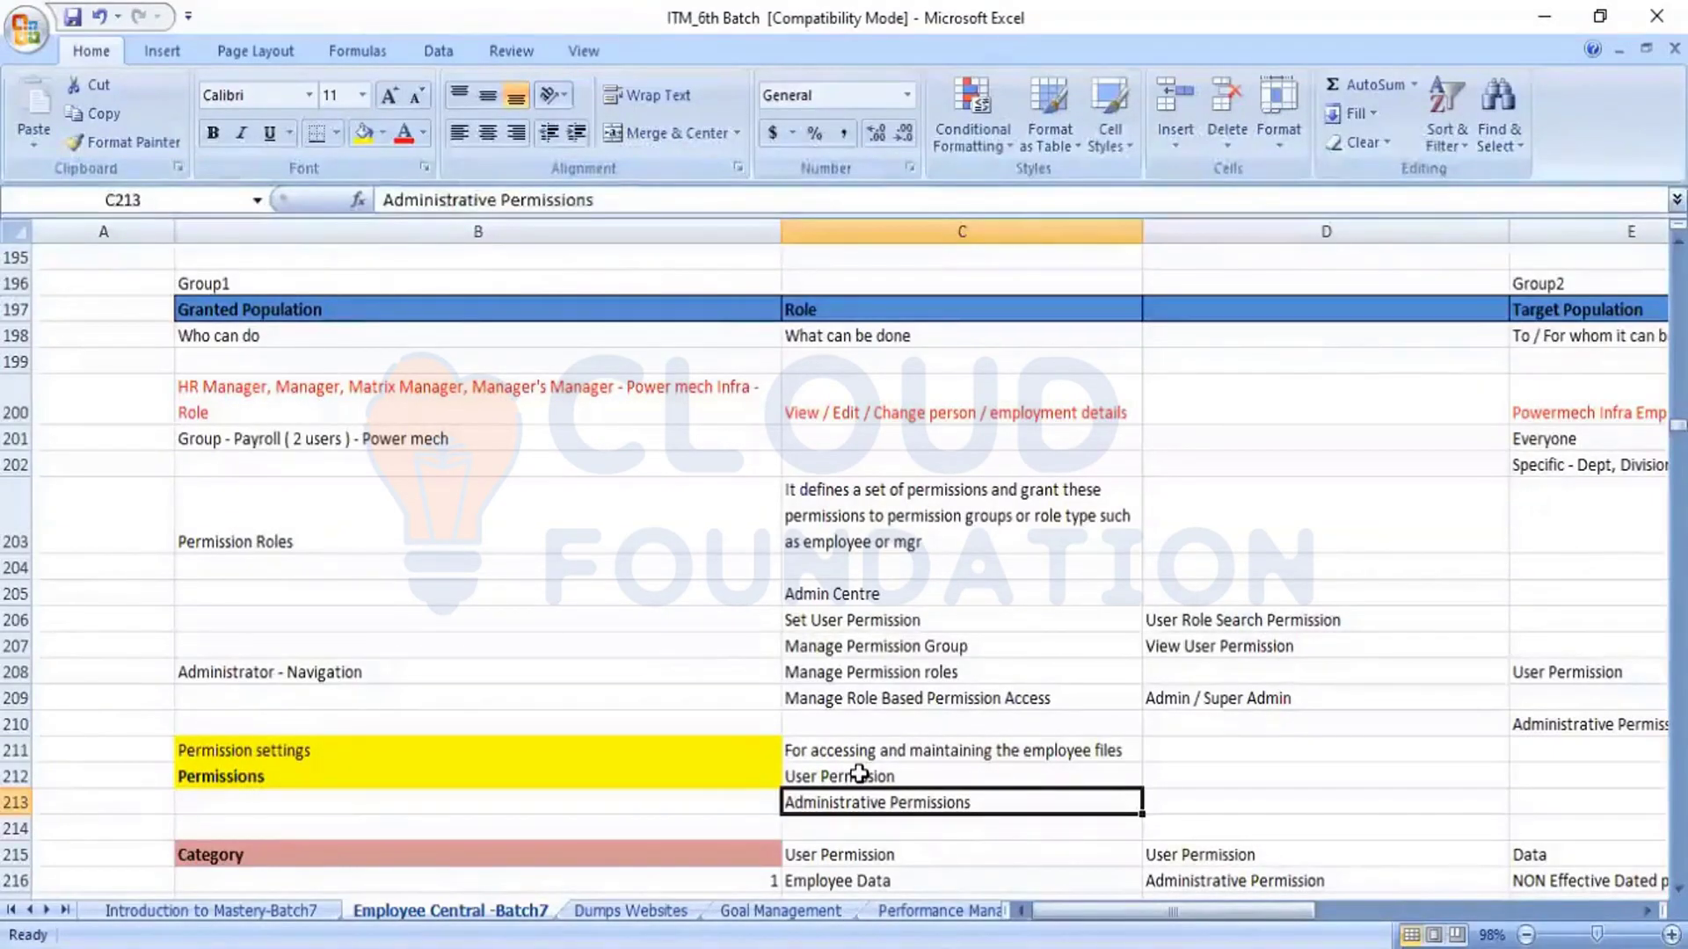
{"action": "left_click", "coordinate": [859, 774]}
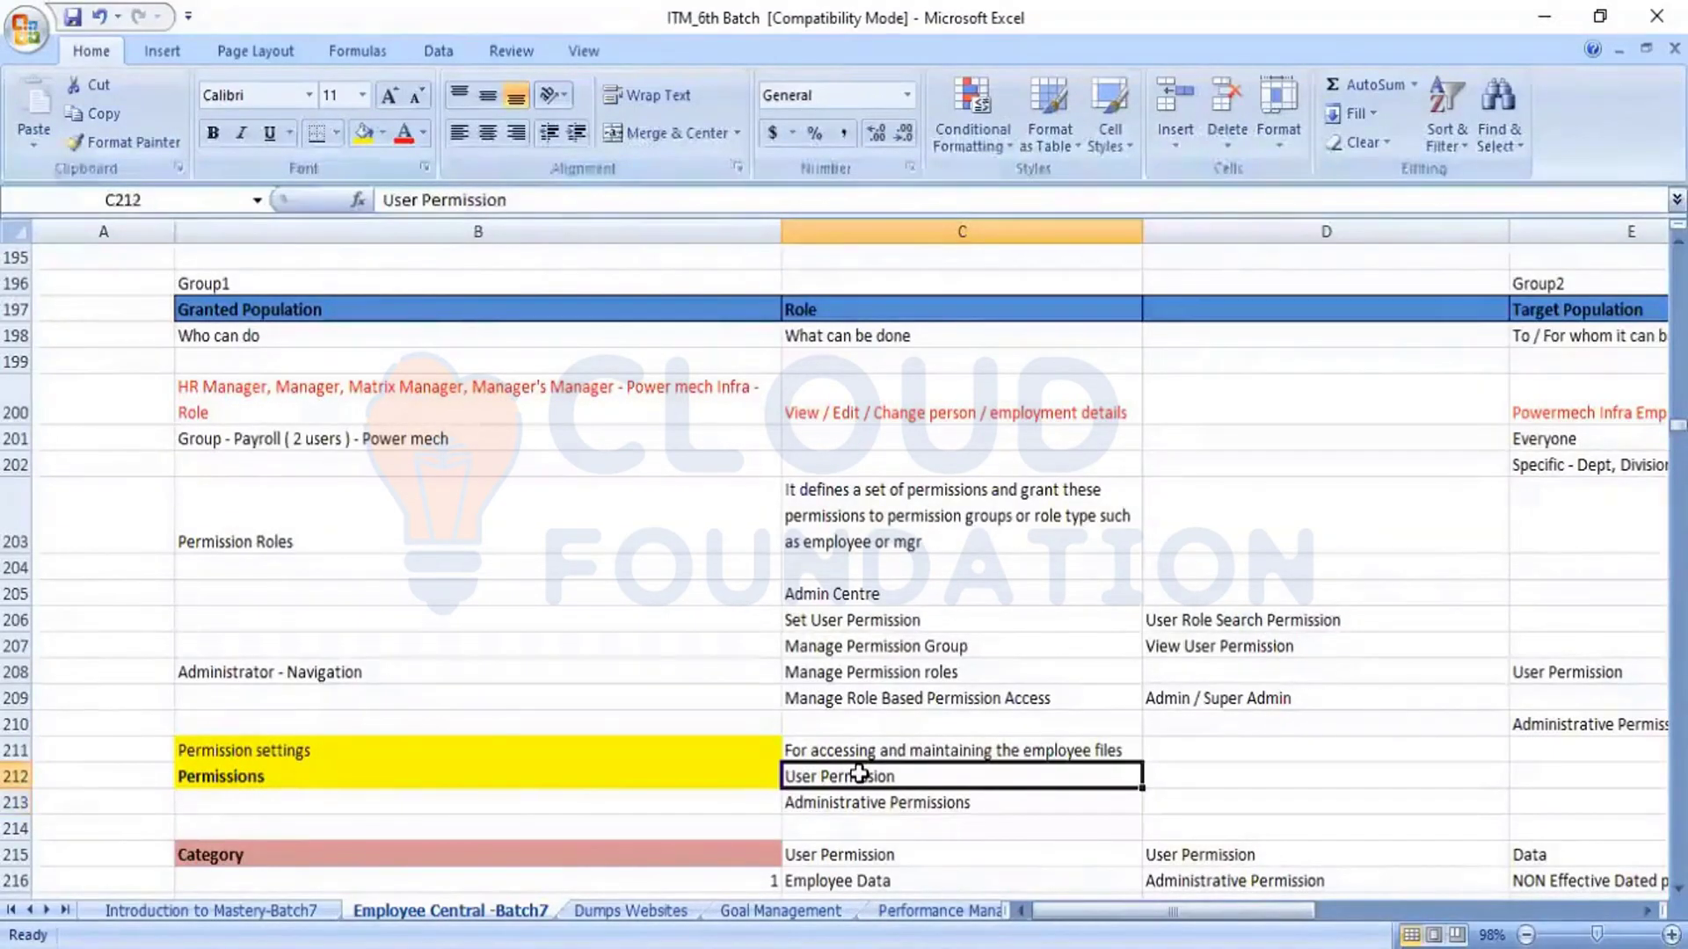
{"action": "key", "text": "Down"}
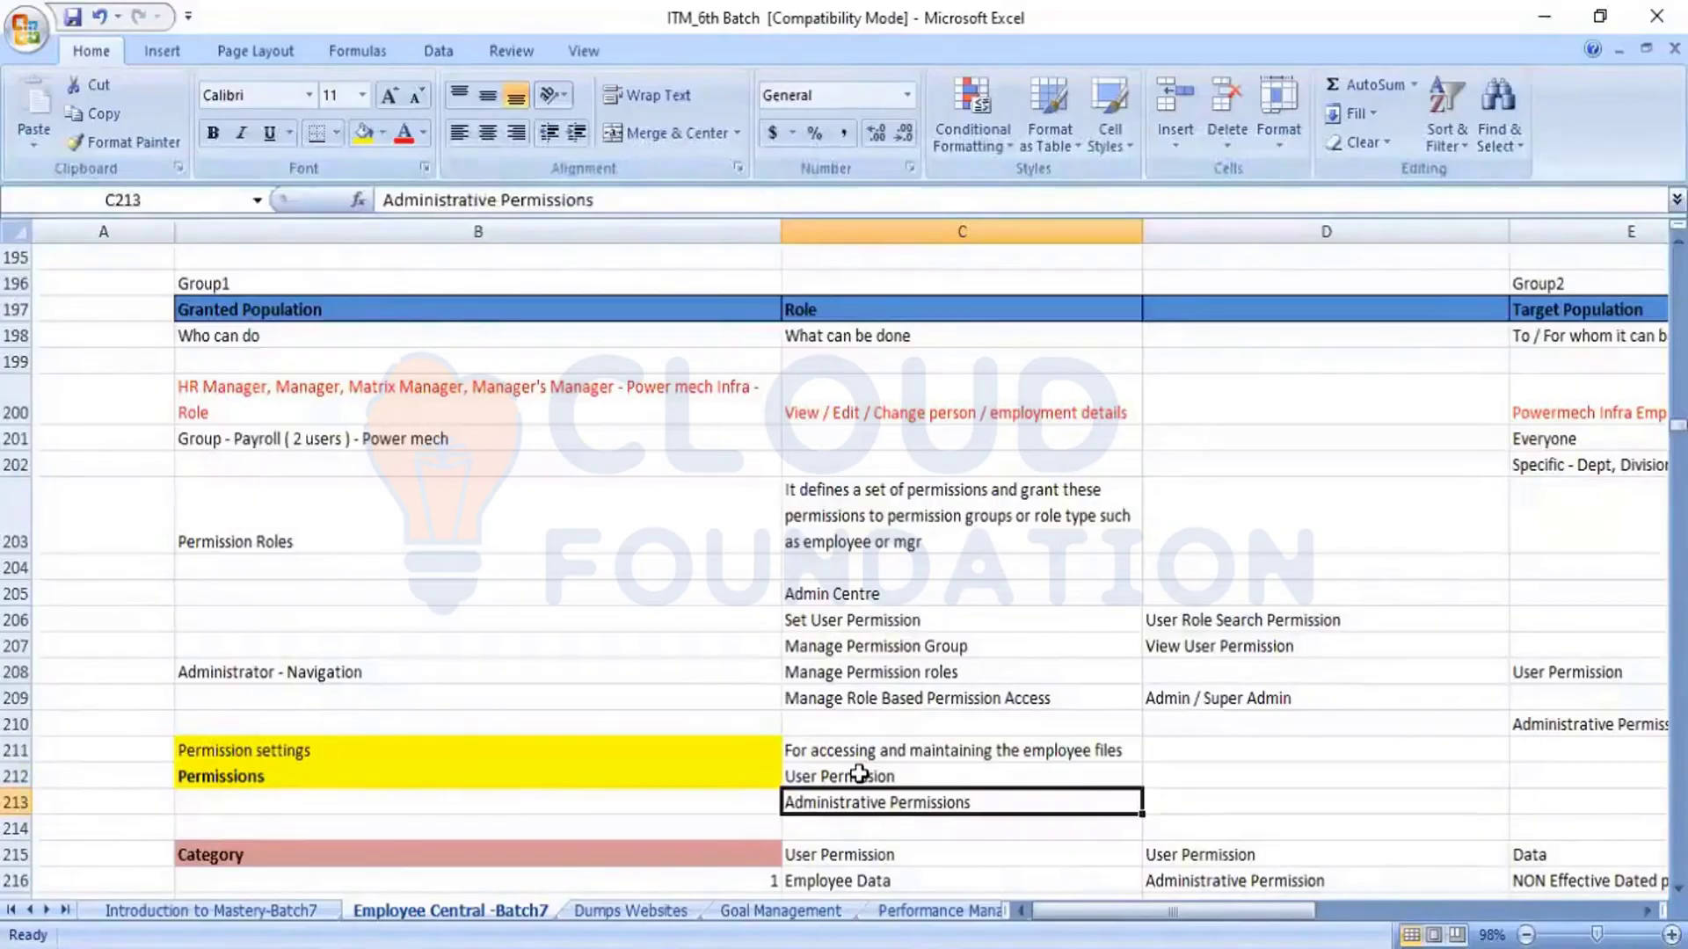
{"action": "left_click", "coordinate": [859, 775]}
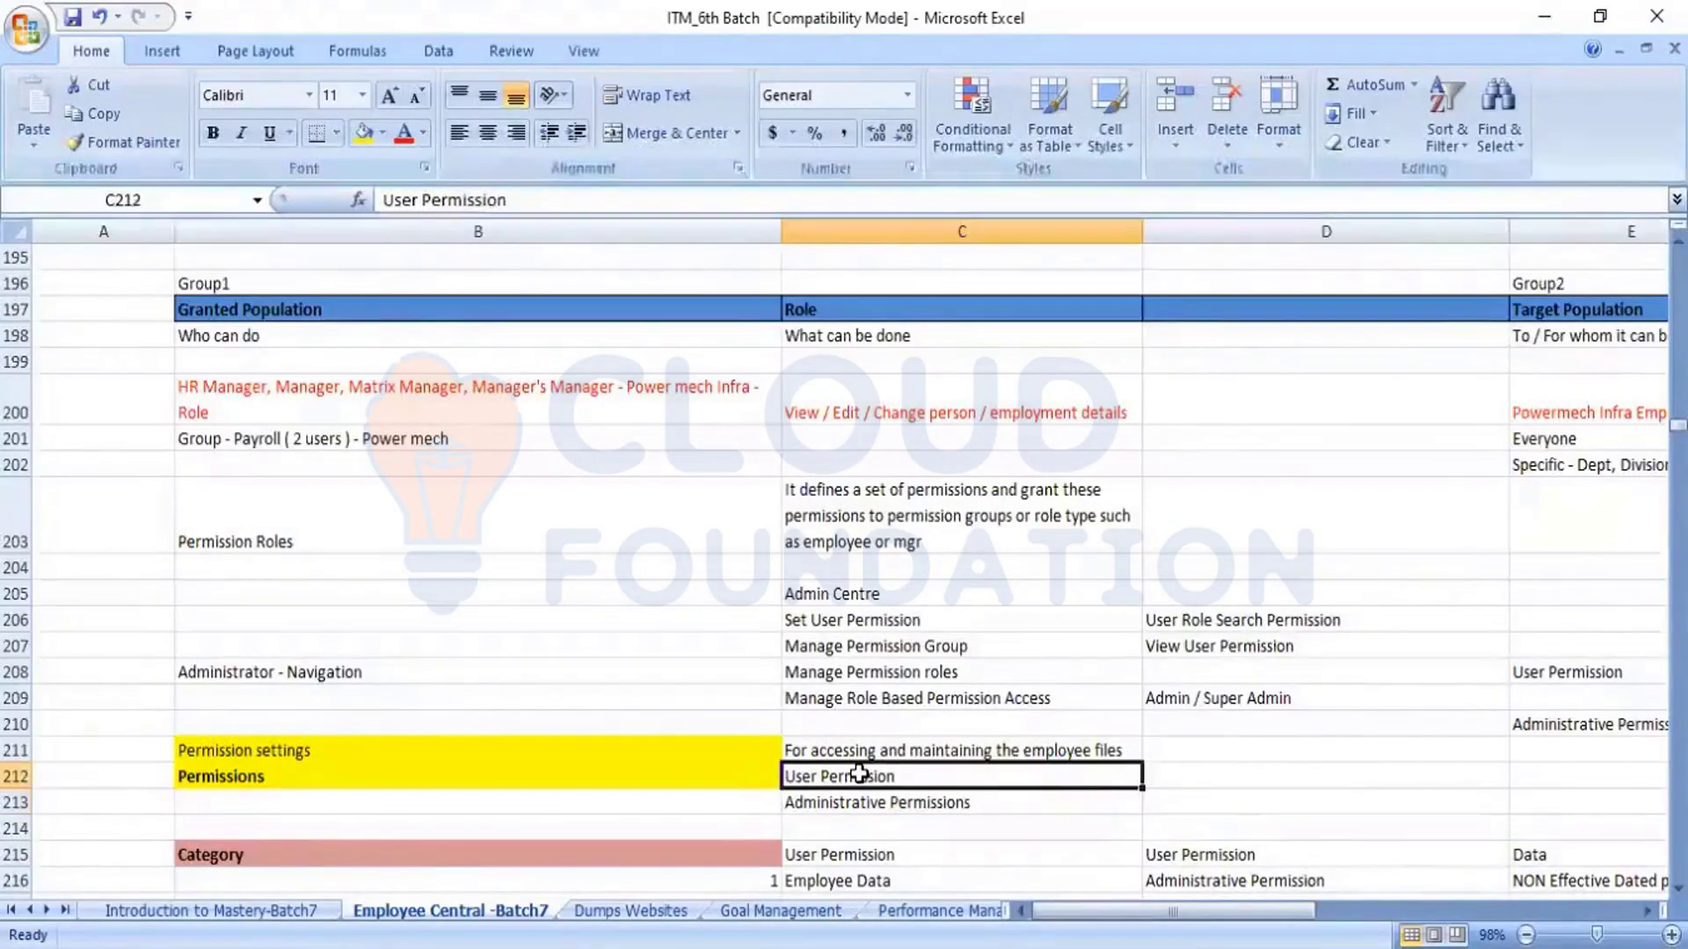
{"action": "key", "text": "Down"}
{"action": "left_click", "coordinate": [859, 775]}
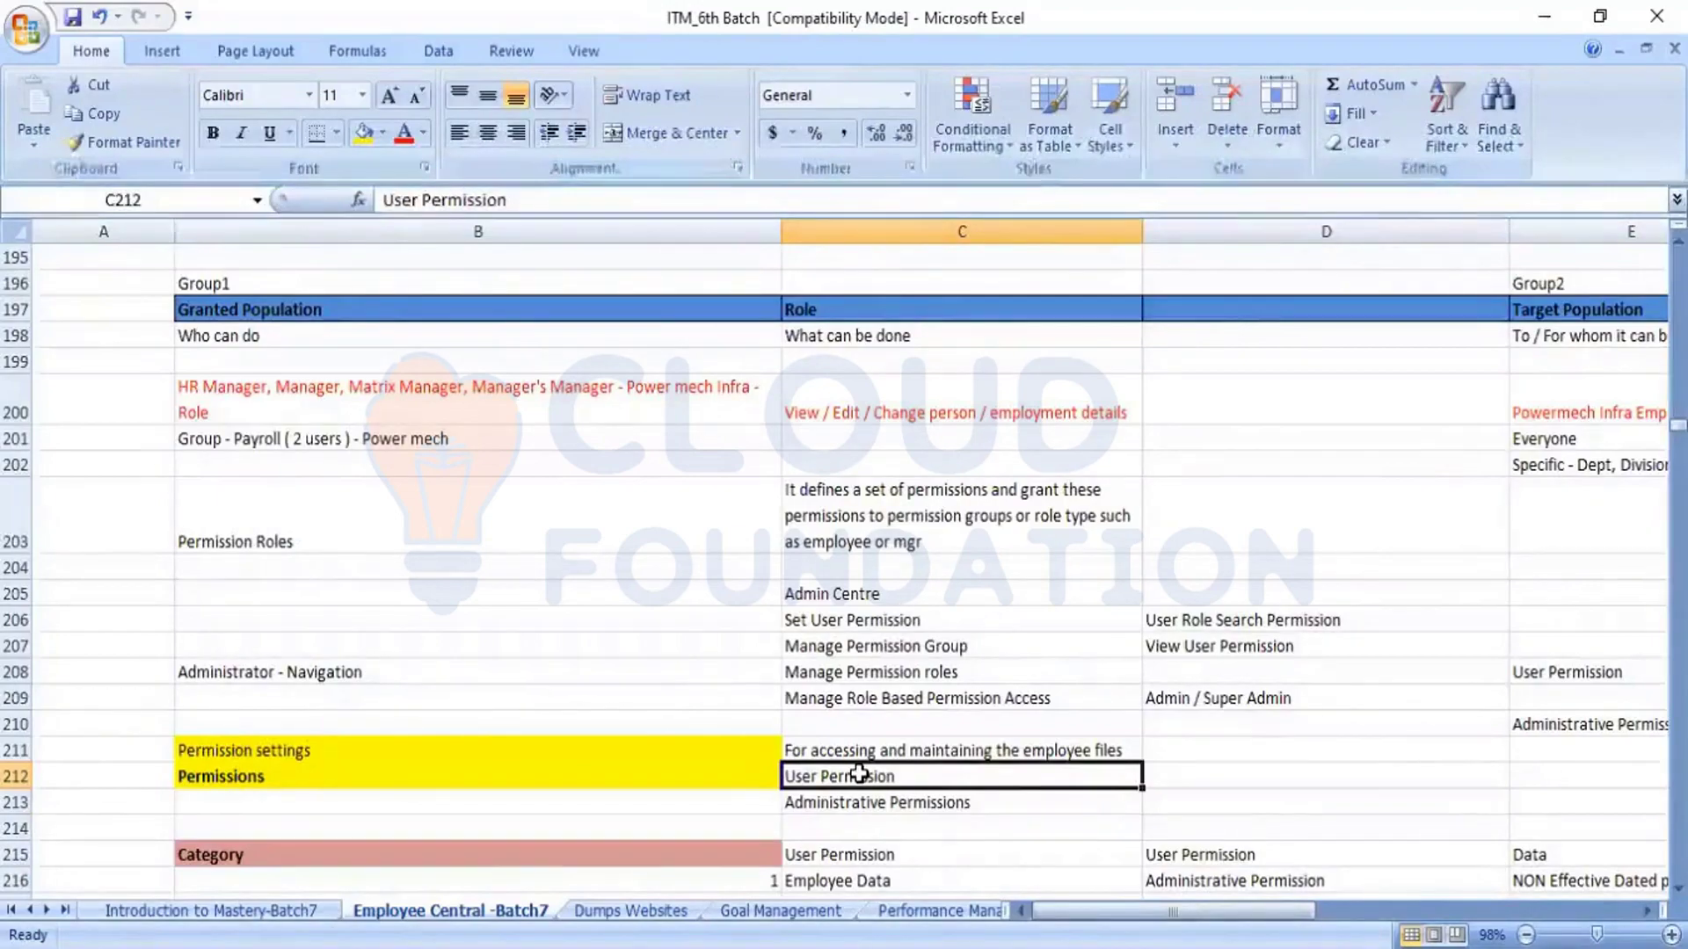
{"action": "key", "text": "Down"}
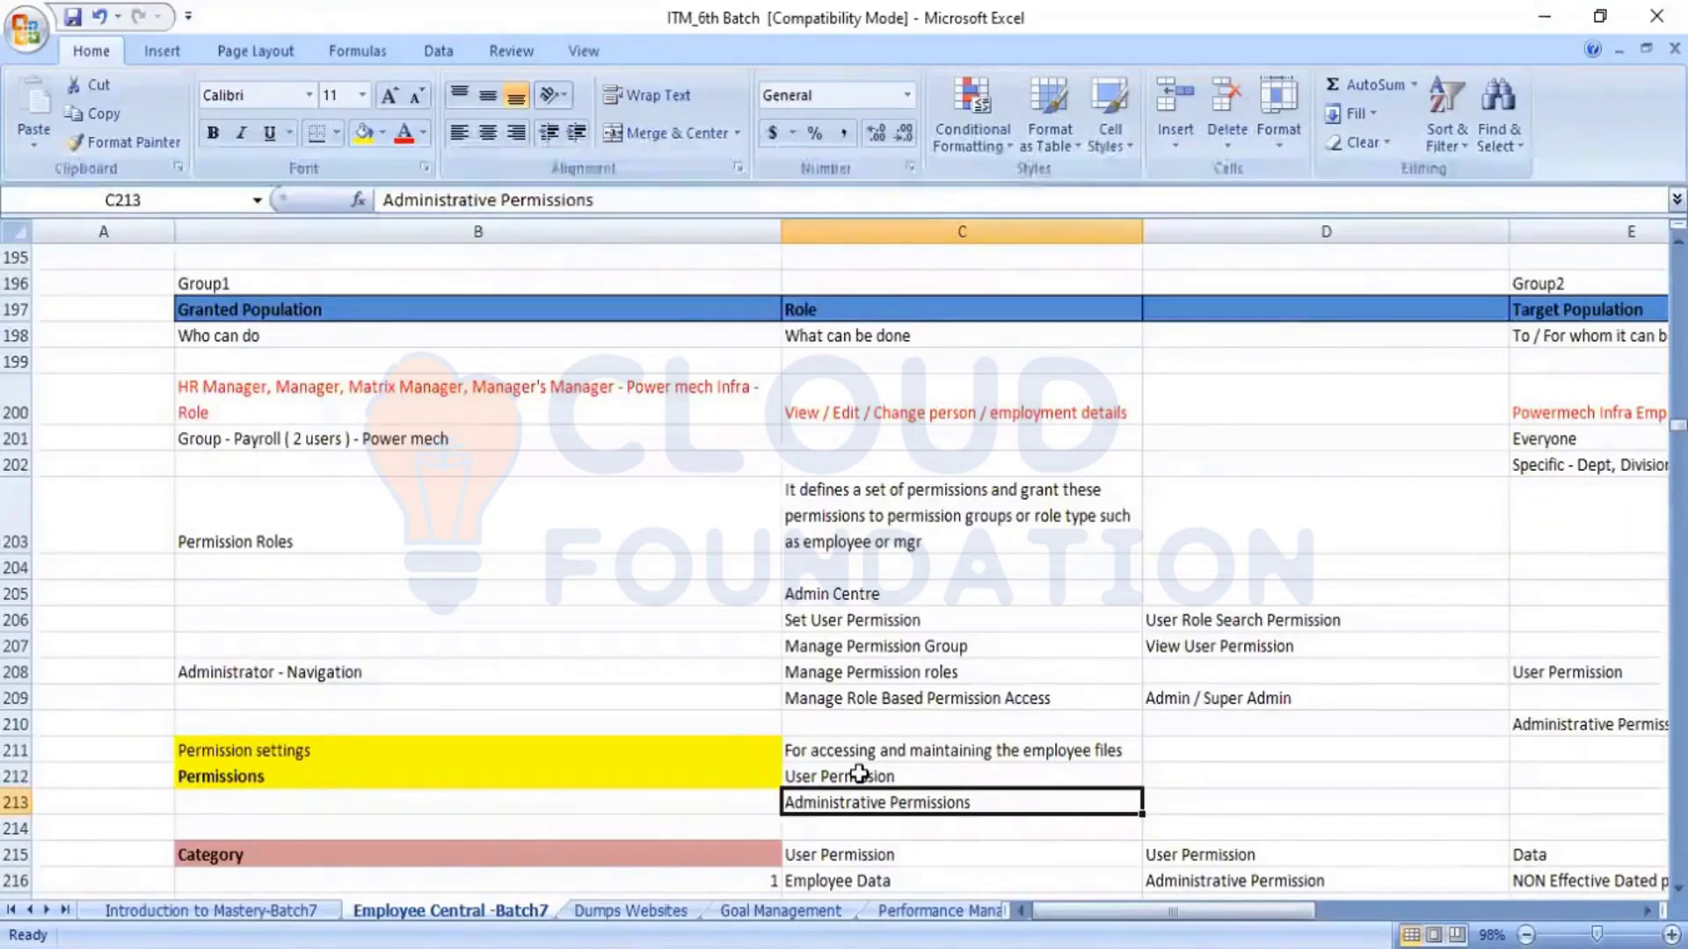
{"action": "left_click", "coordinate": [858, 775]}
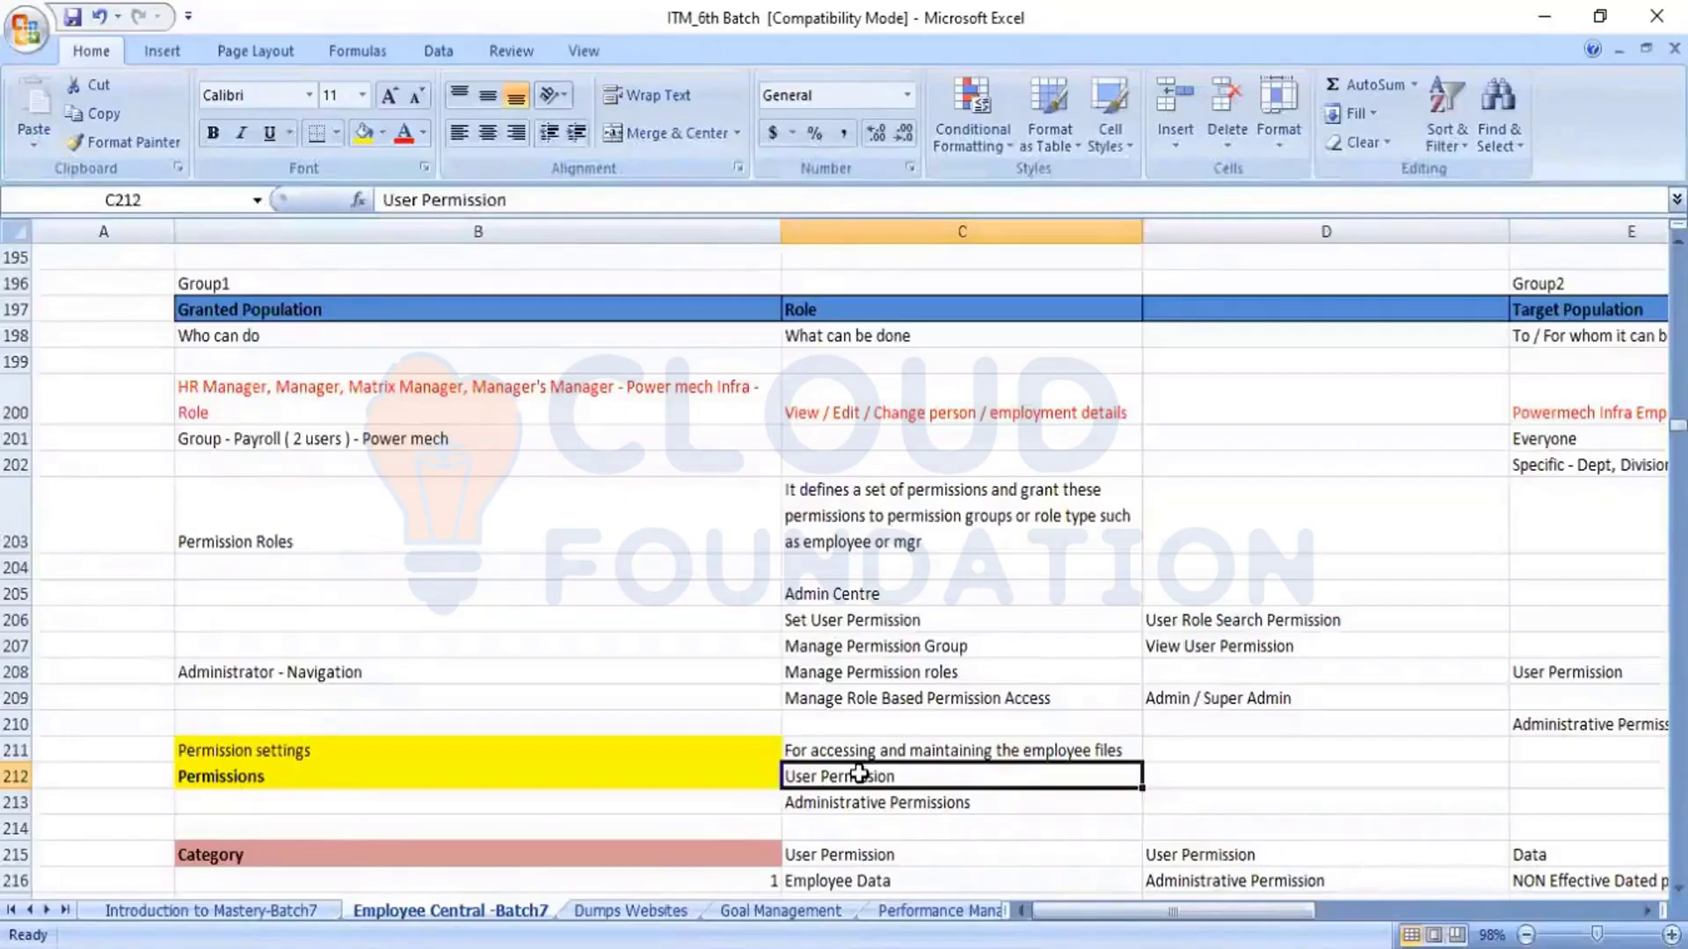
{"action": "key", "text": "Down"}
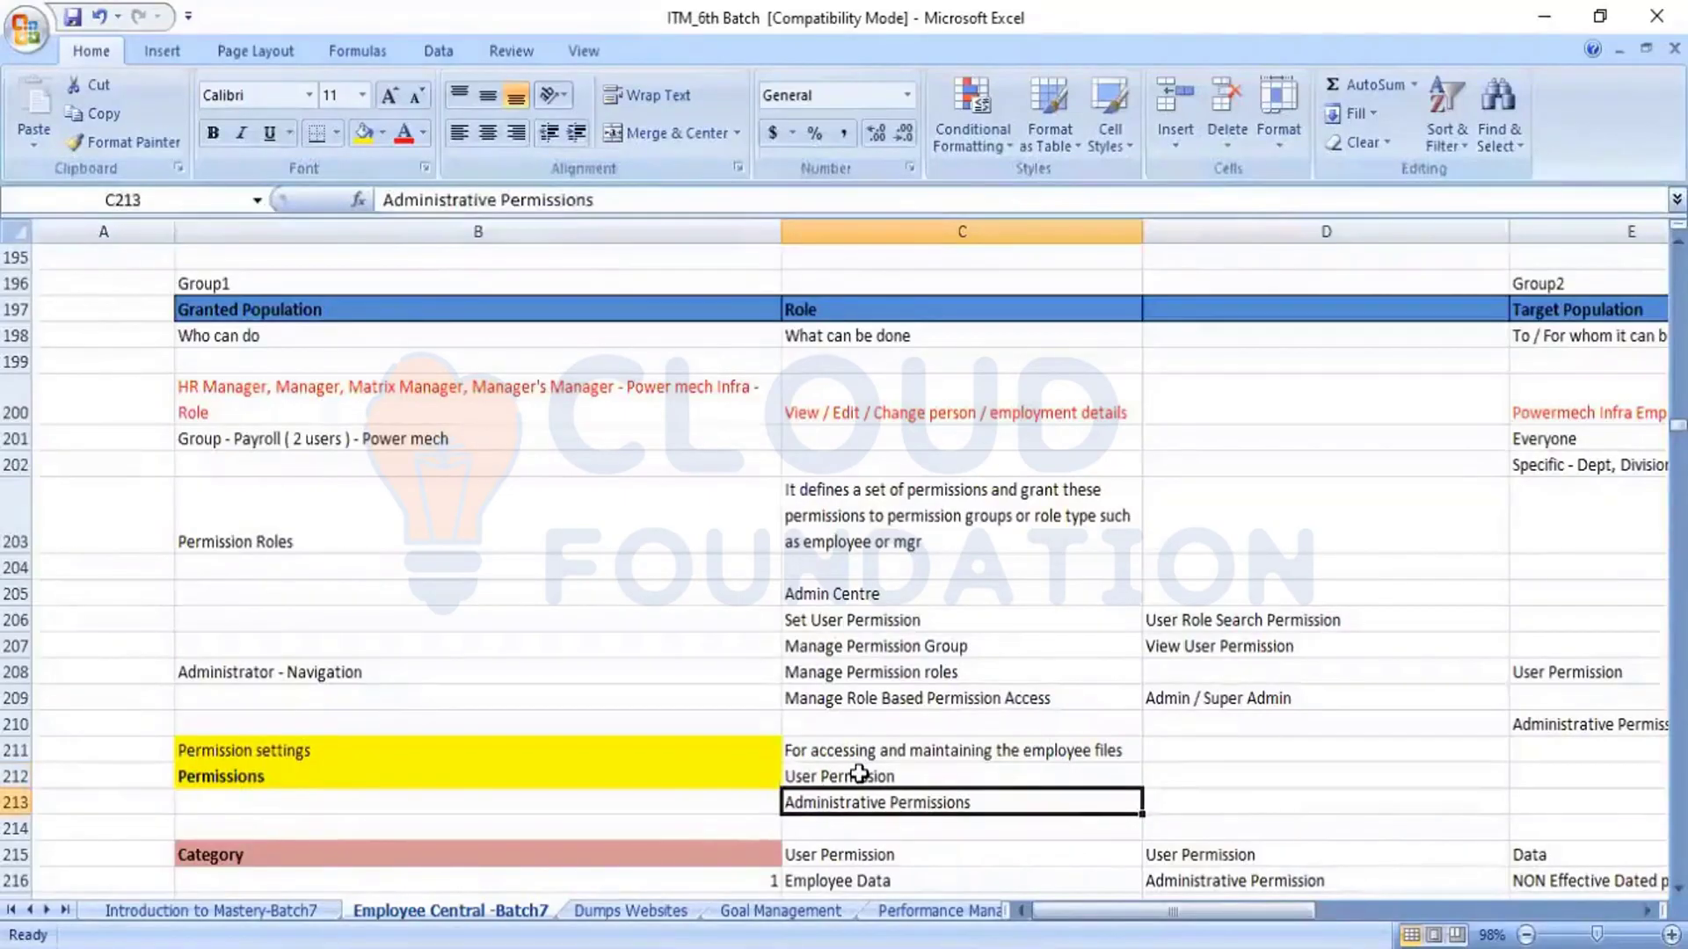
- Compare the User Permission entry in C212 with the Administrative Permissions entry in C213
{"action": "key", "text": "Up"}
{"action": "key", "text": "Down"}
{"action": "key", "text": "Up"}
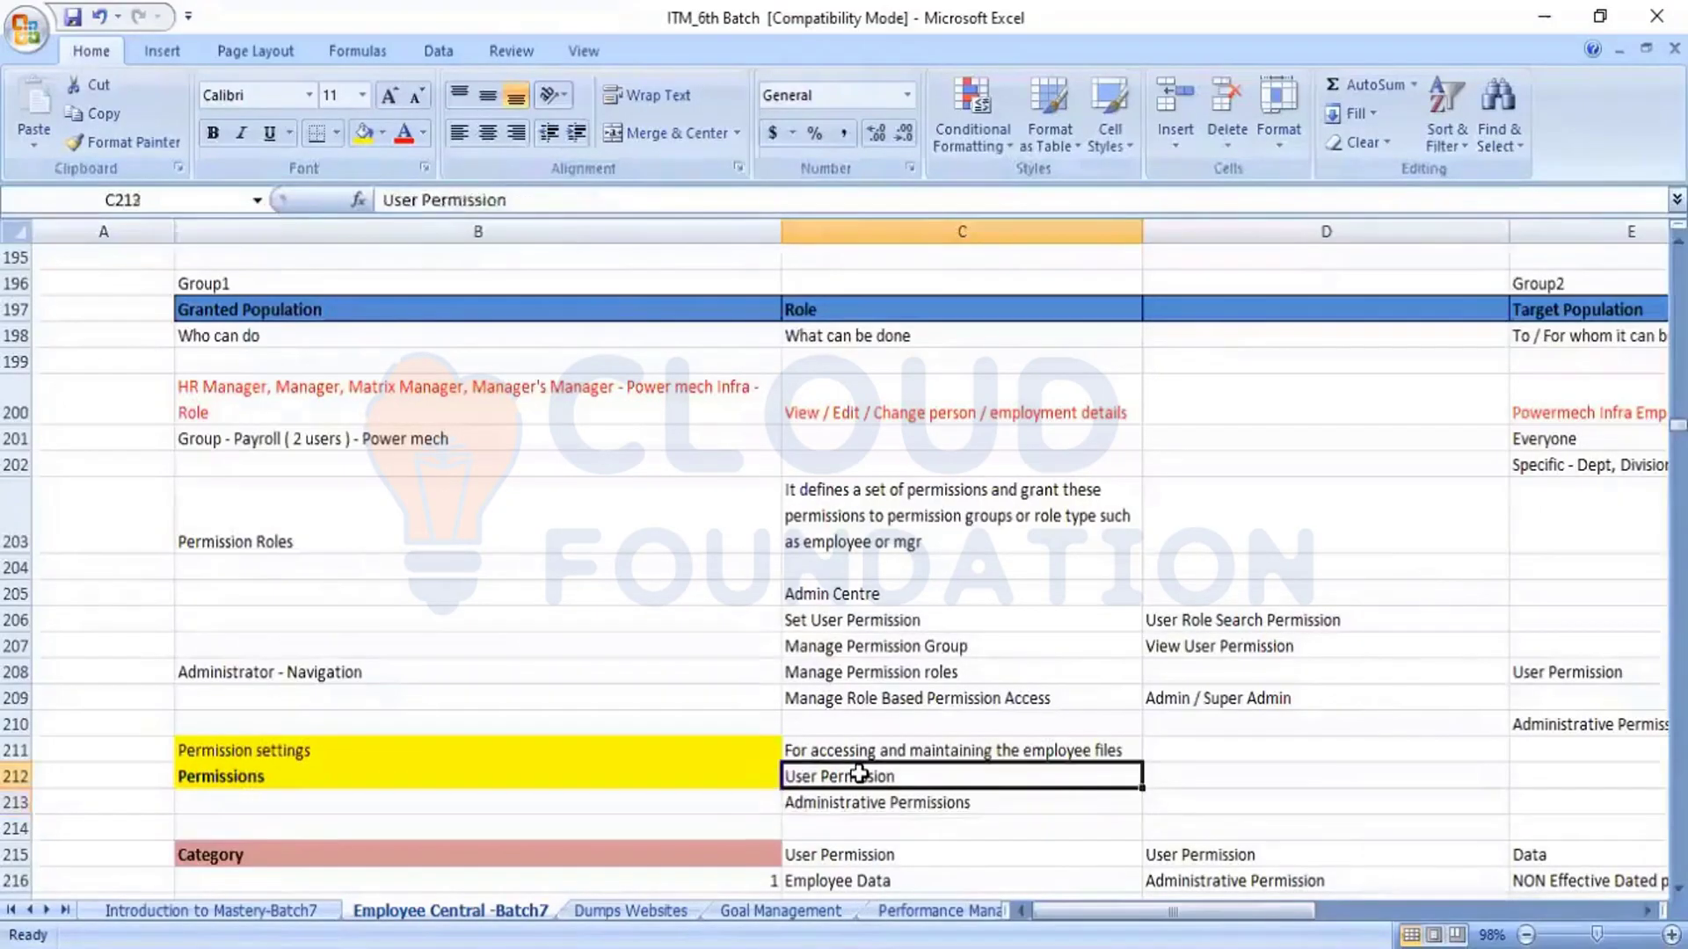
{"action": "key", "text": "Down"}
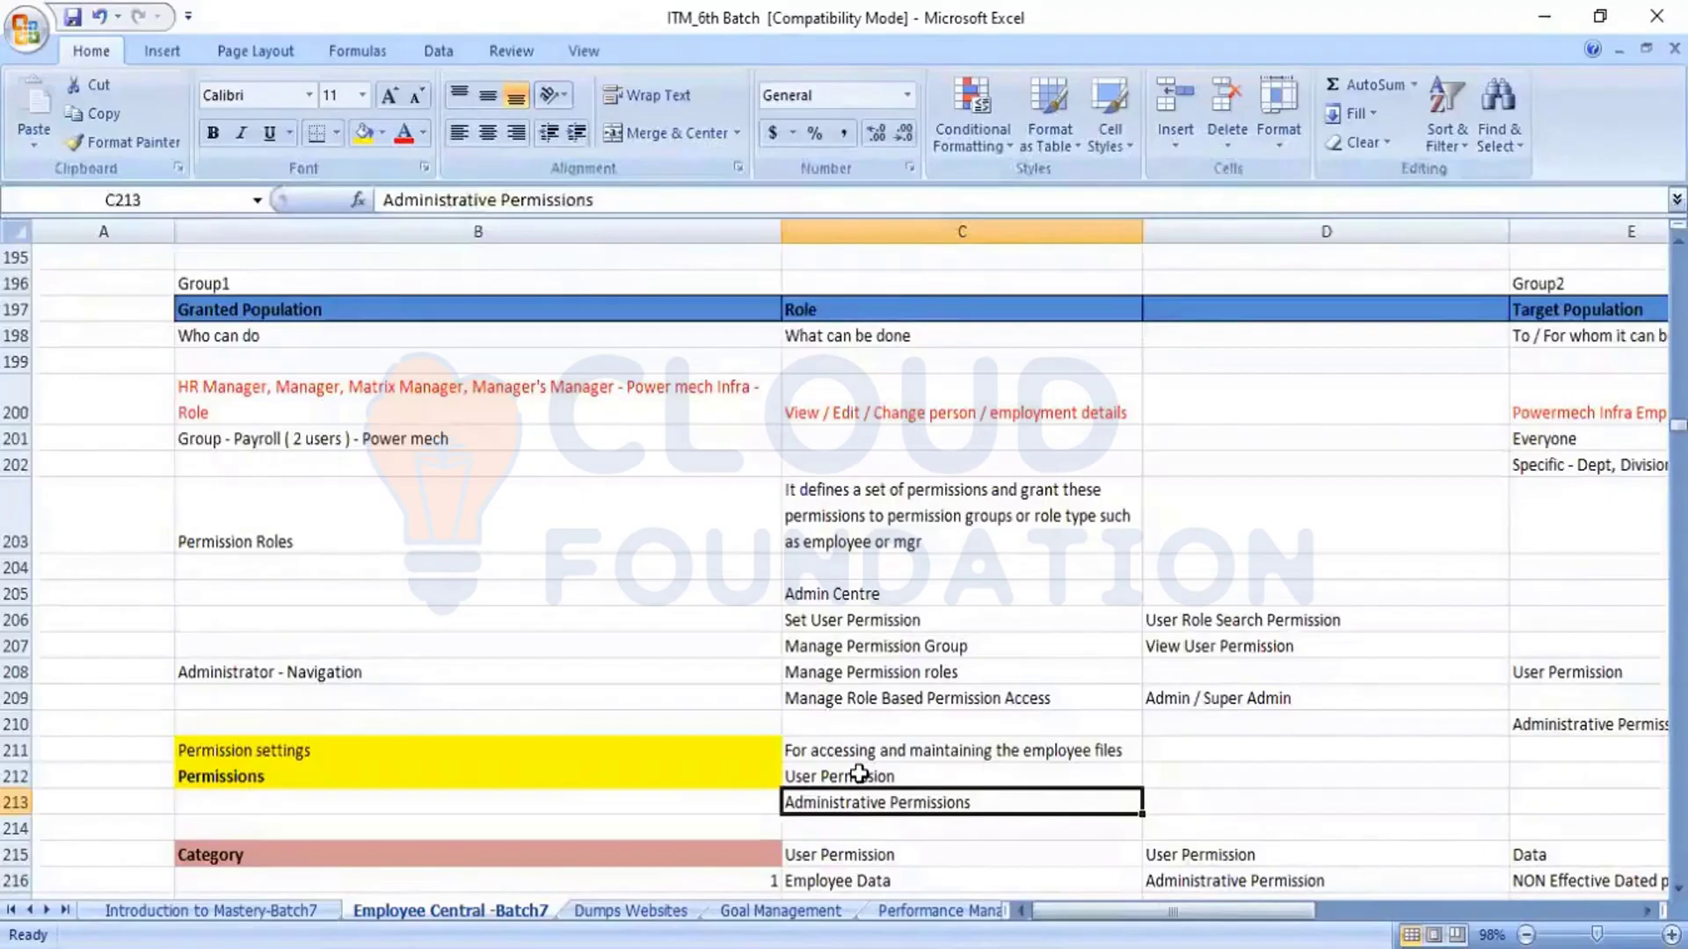
- Review the numbered user permission categories in cells C216 to C218 and the Employee Data description in C220
{"action": "key", "text": "Down"}
{"action": "key", "text": "Down"}
{"action": "key", "text": "Down"}
{"action": "key", "text": "Down"}
{"action": "key", "text": "Down"}
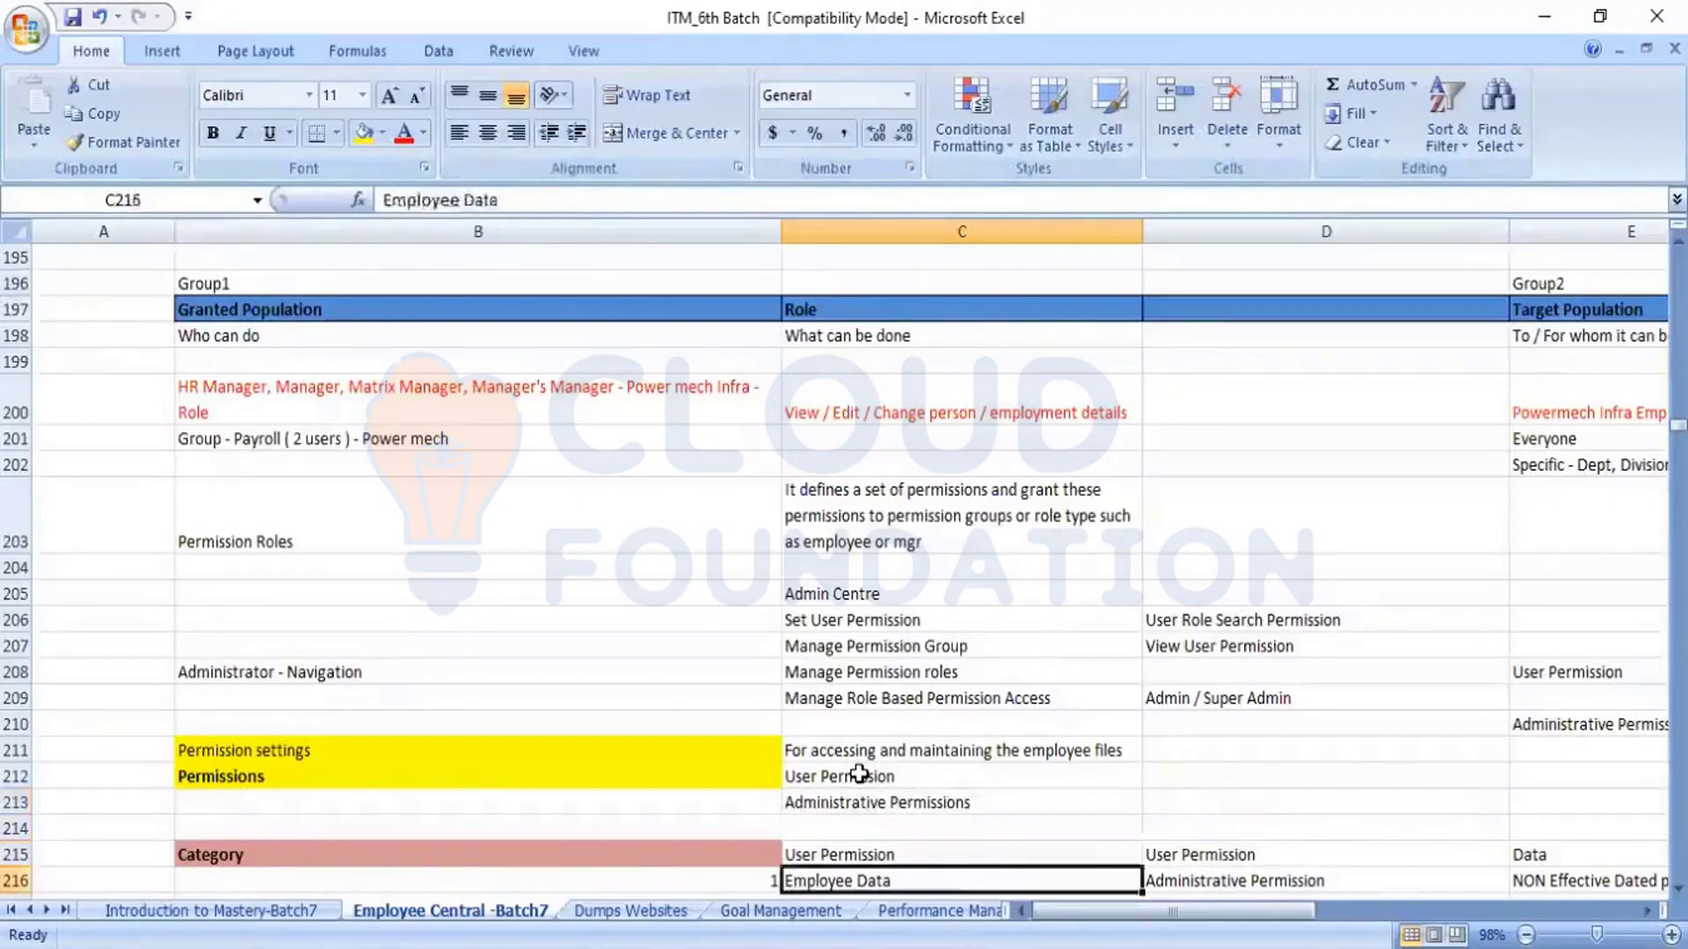
{"action": "key", "text": "Down"}
{"action": "key", "text": "Down"}
{"action": "key", "text": "Down"}
{"action": "key", "text": "Up"}
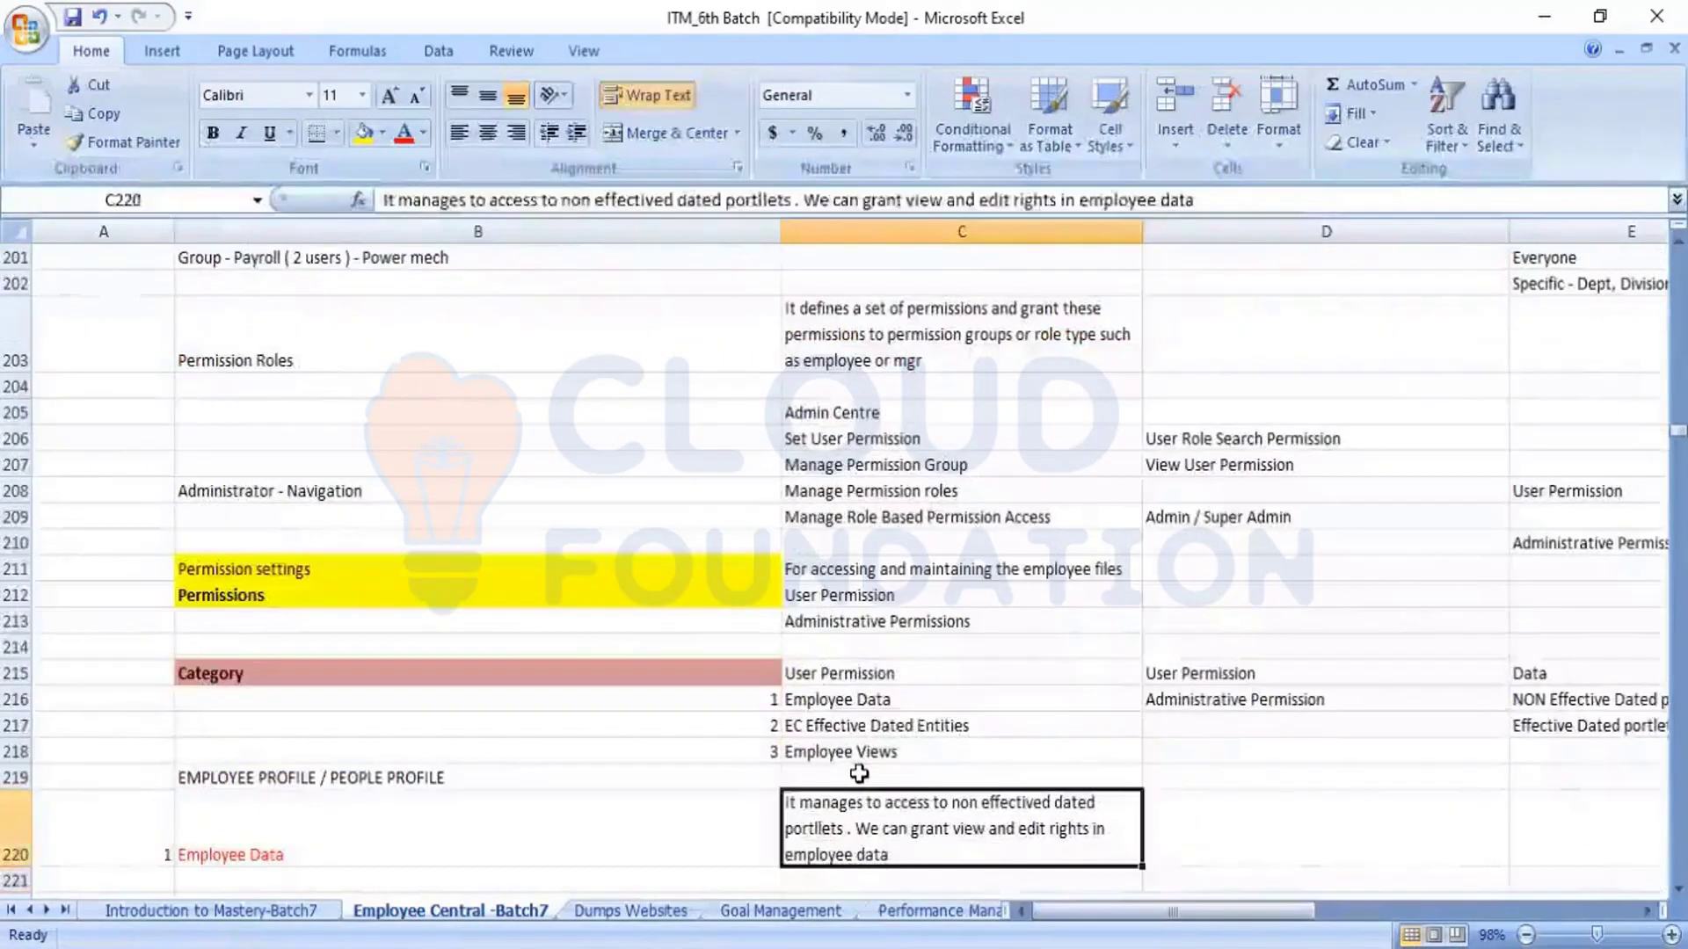
{"action": "key", "text": "Up"}
{"action": "key", "text": "Up"}
{"action": "key", "text": "Up"}
{"action": "key", "text": "Up"}
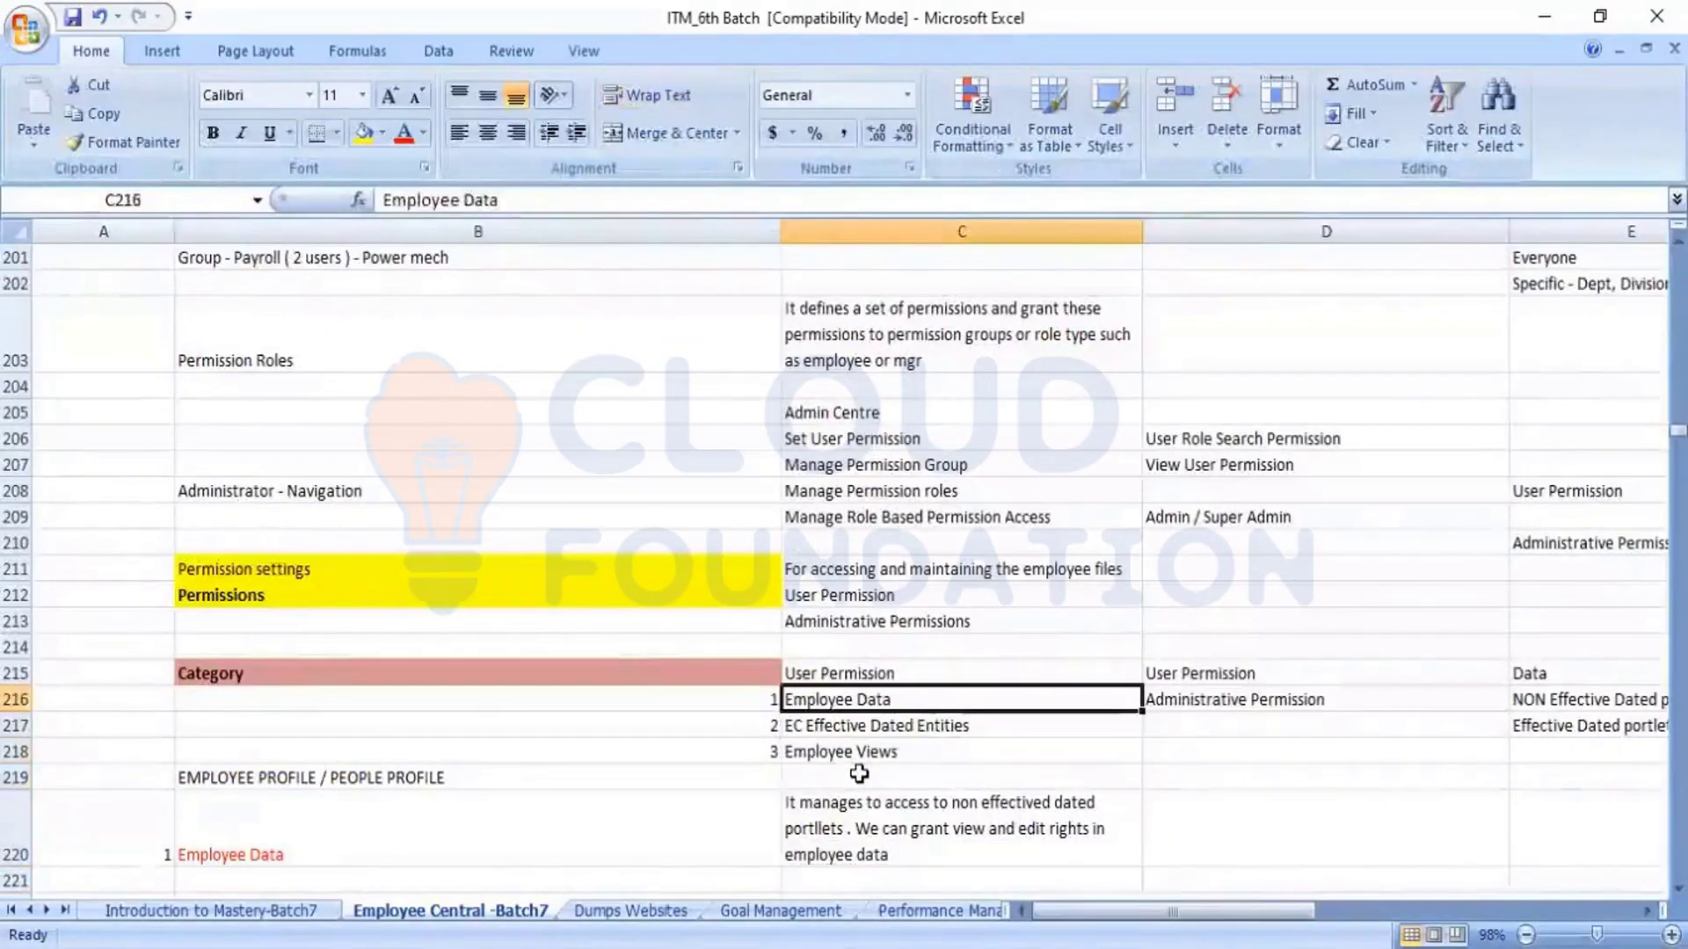
{"action": "key", "text": "Down"}
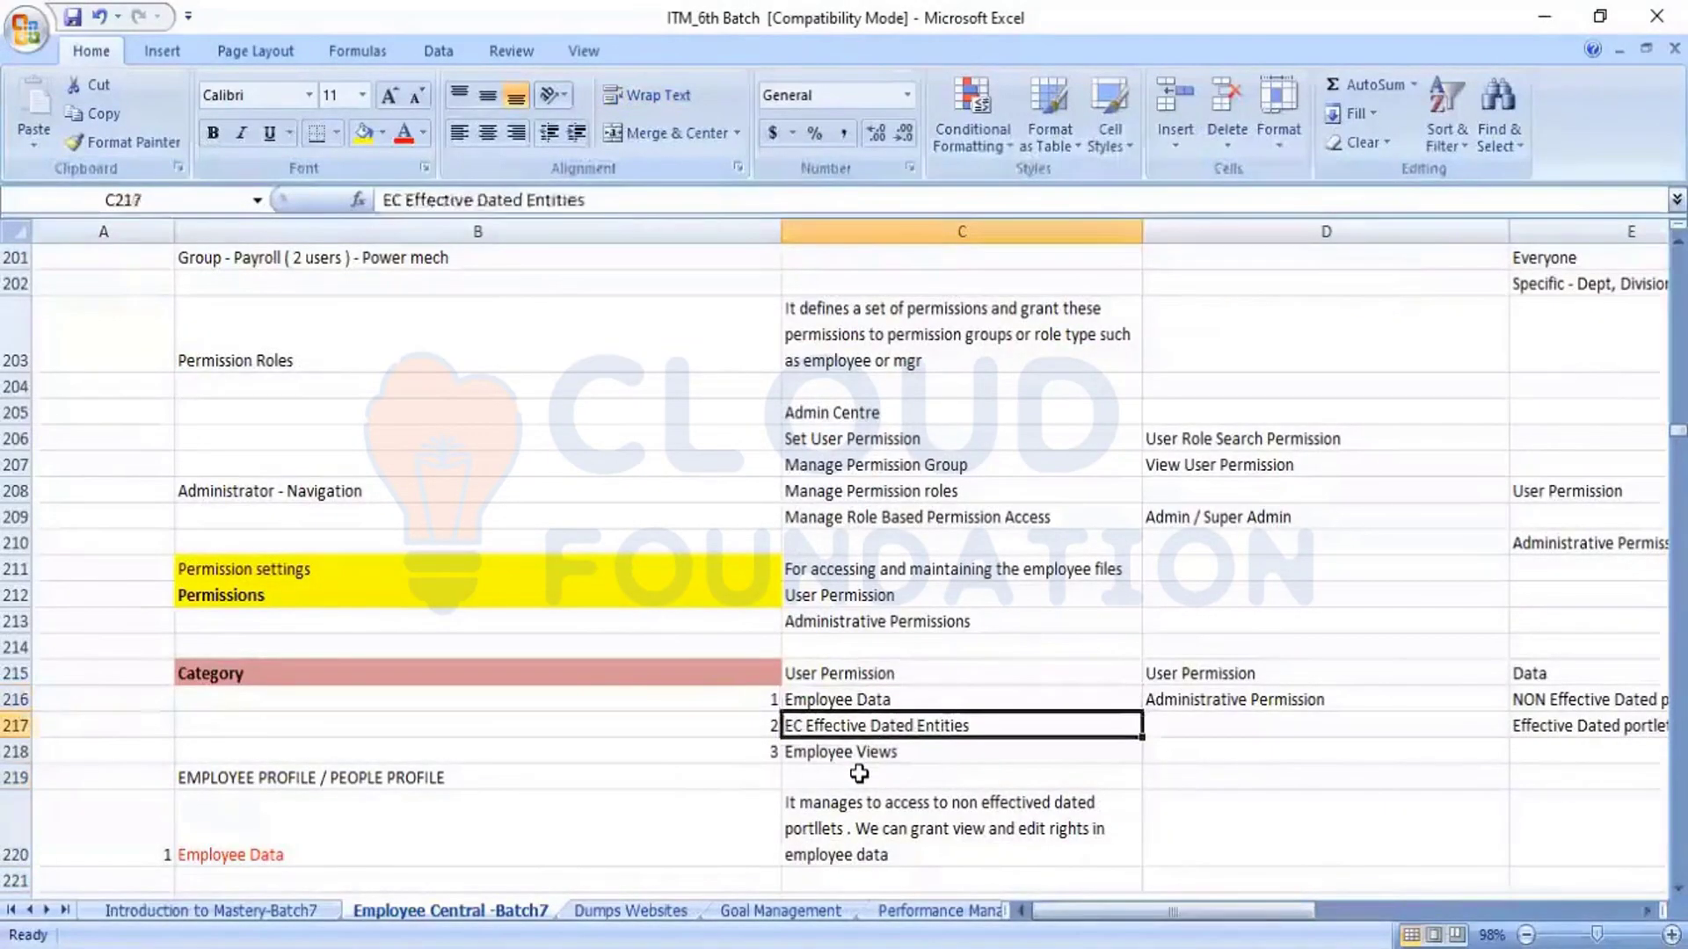
{"action": "key", "text": "Down"}
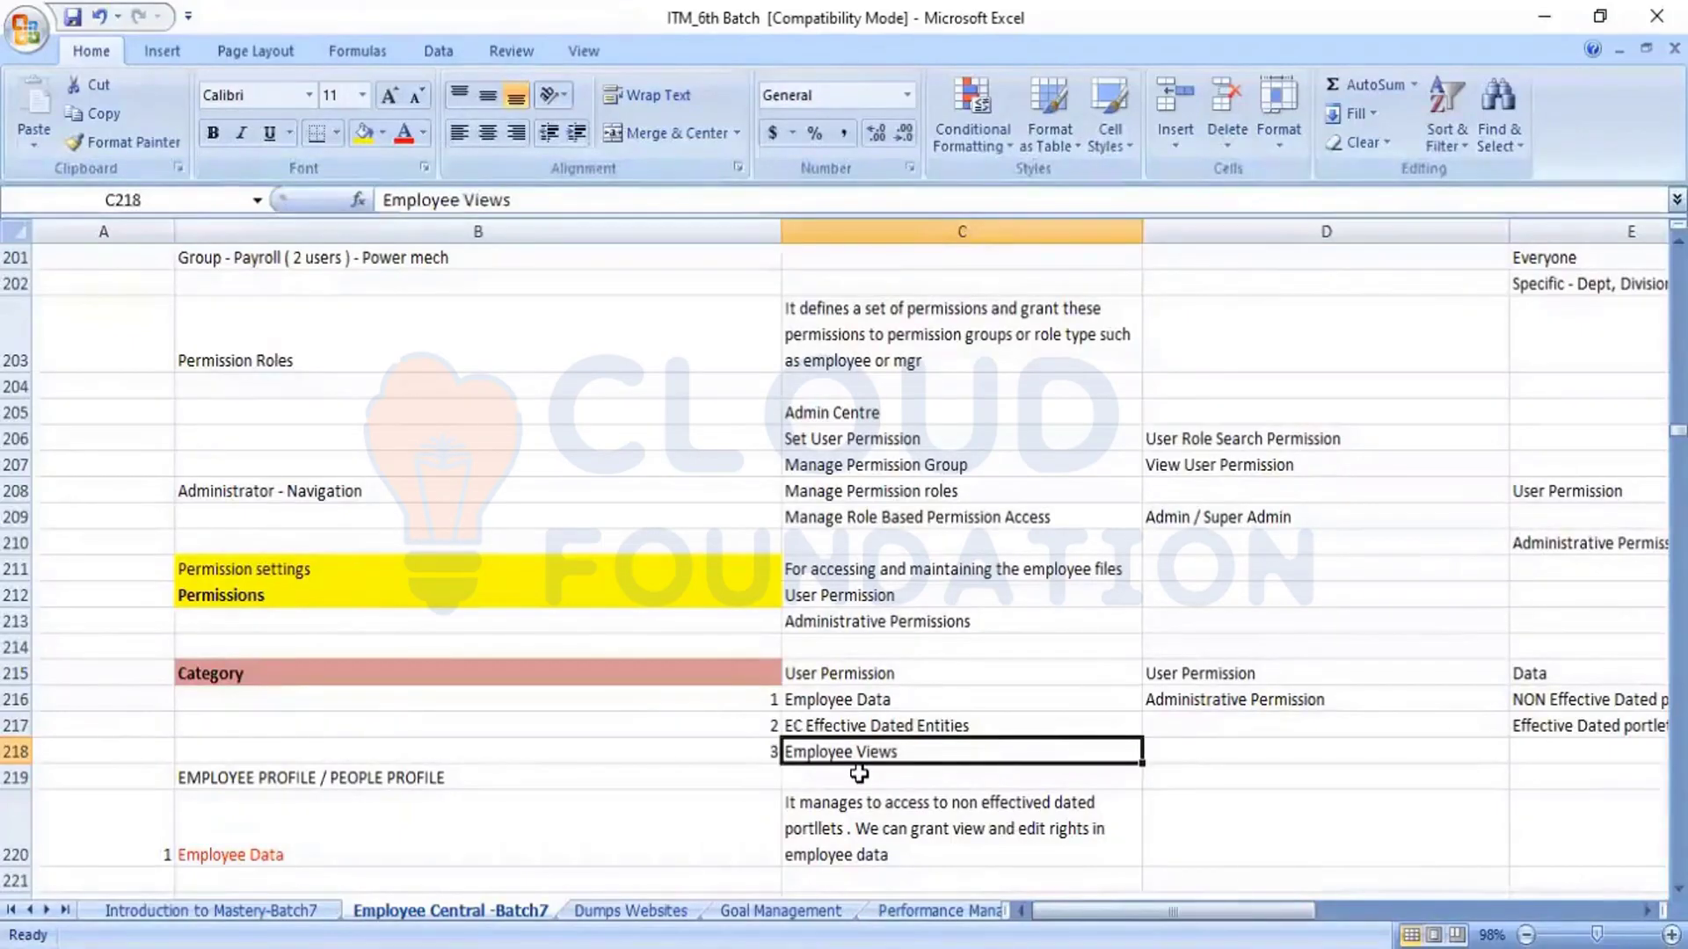
- Compare the Employee Data, EC Effective Dated Entities and Employee Views categories in cells C216 to C218
{"action": "key", "text": "Up"}
{"action": "key", "text": "Up"}
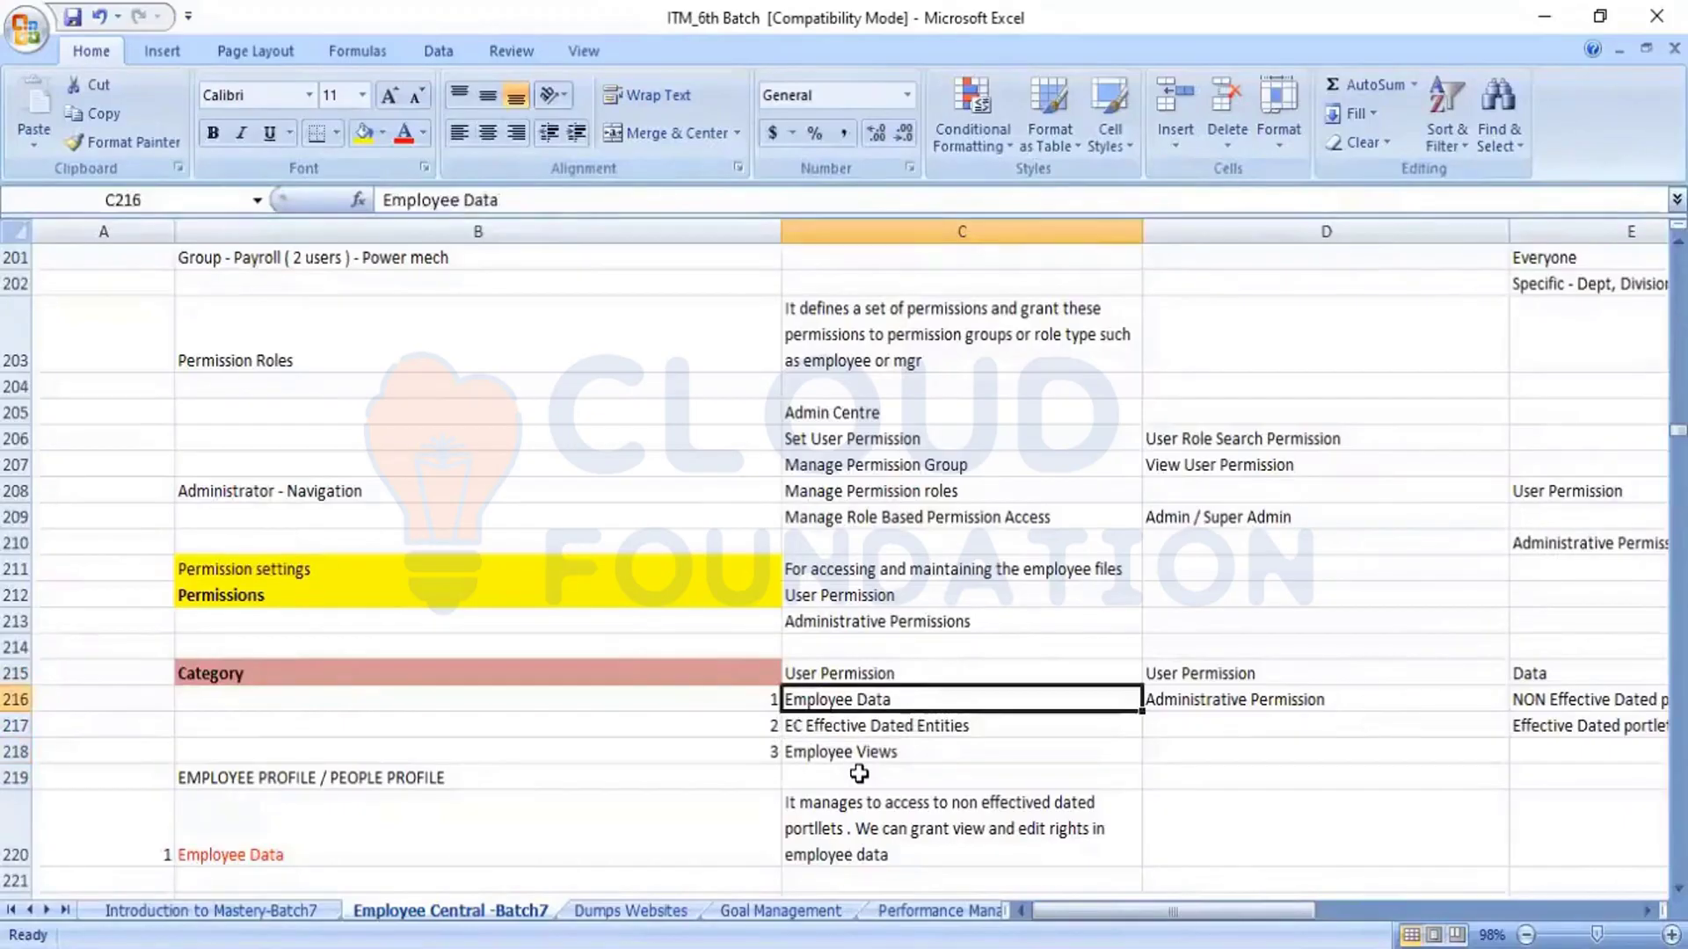
{"action": "key", "text": "Down"}
{"action": "key", "text": "Down"}
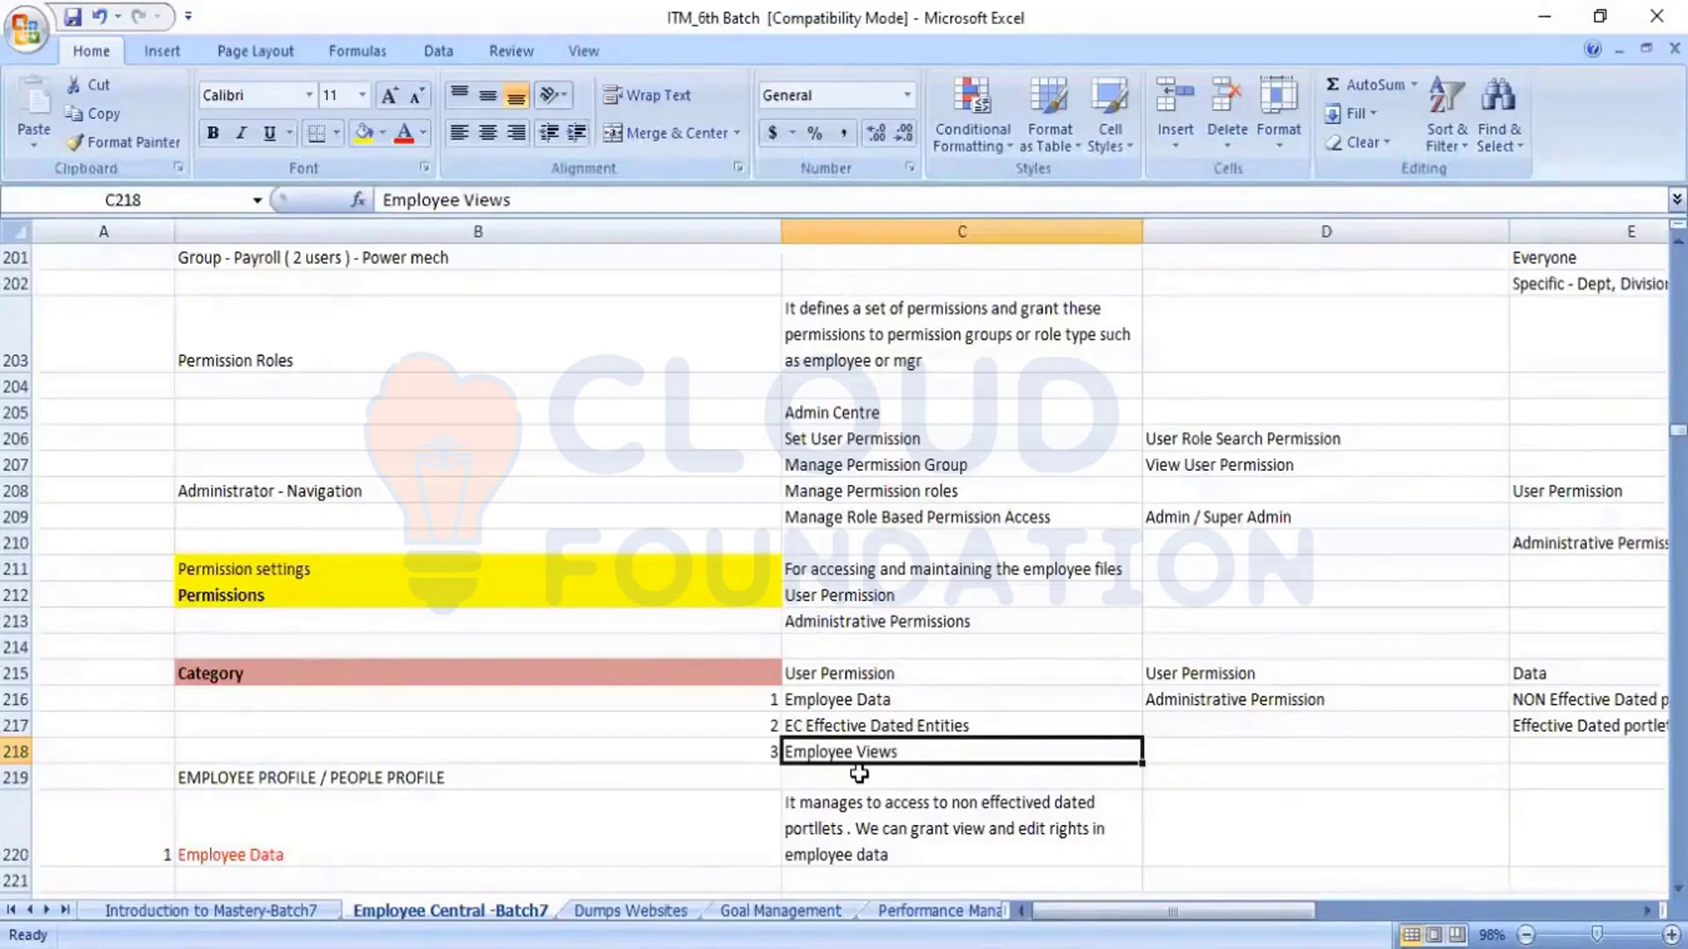
{"action": "key", "text": "Up"}
{"action": "key", "text": "Up"}
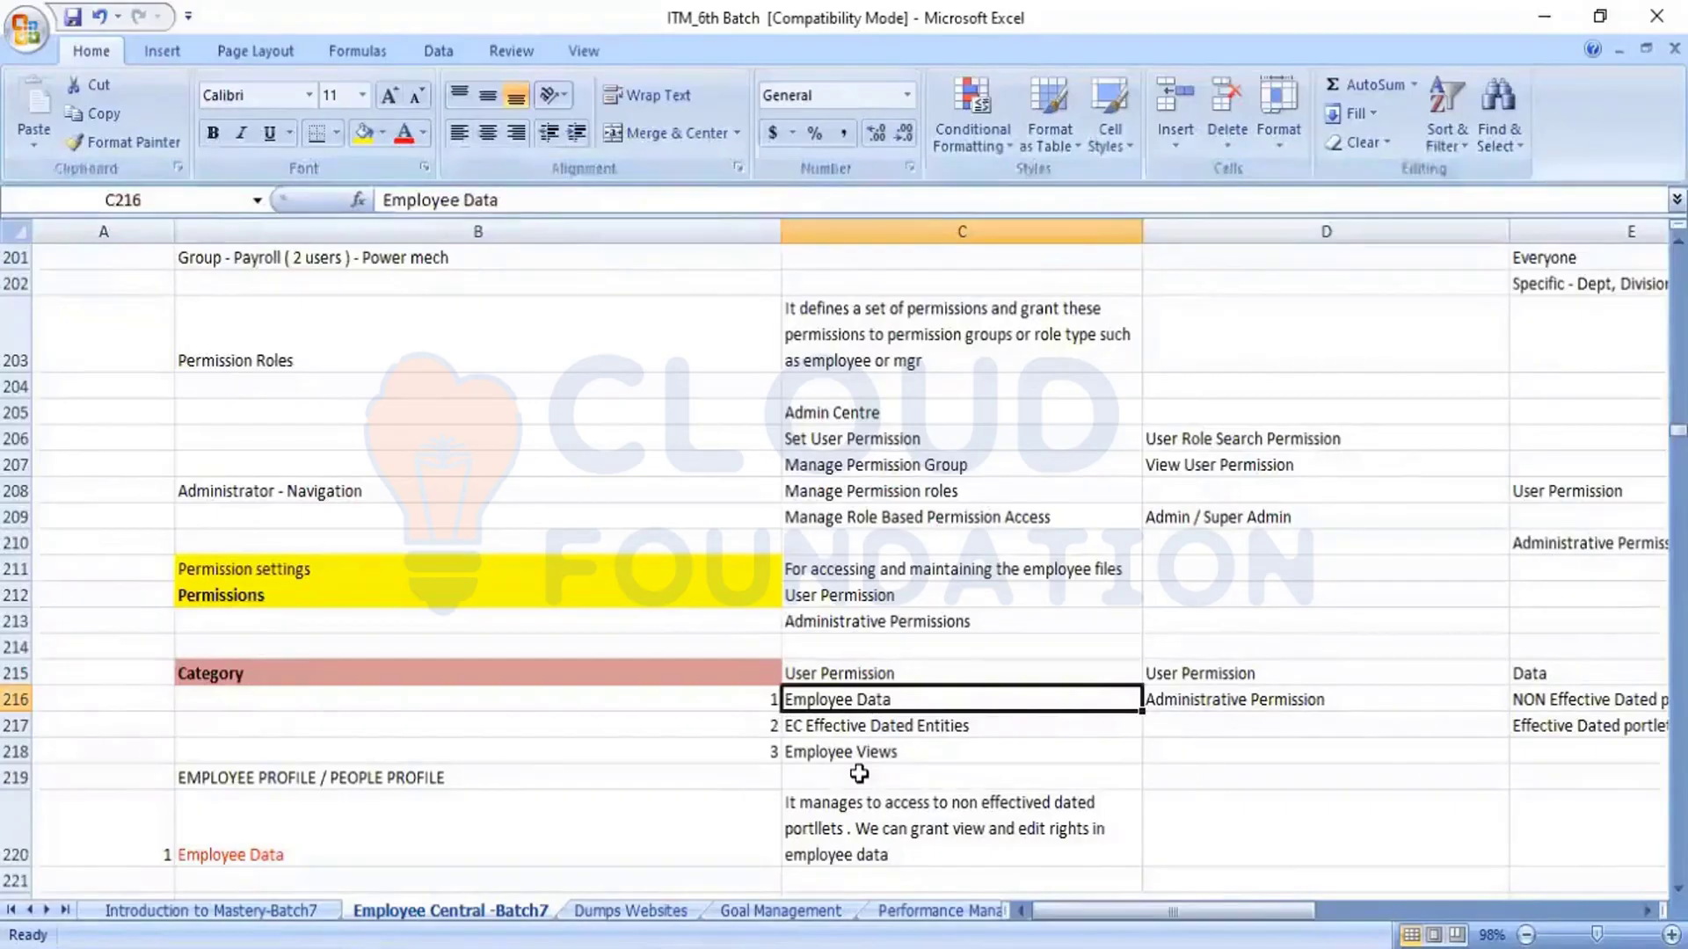
{"action": "key", "text": "Down"}
{"action": "key", "text": "Down"}
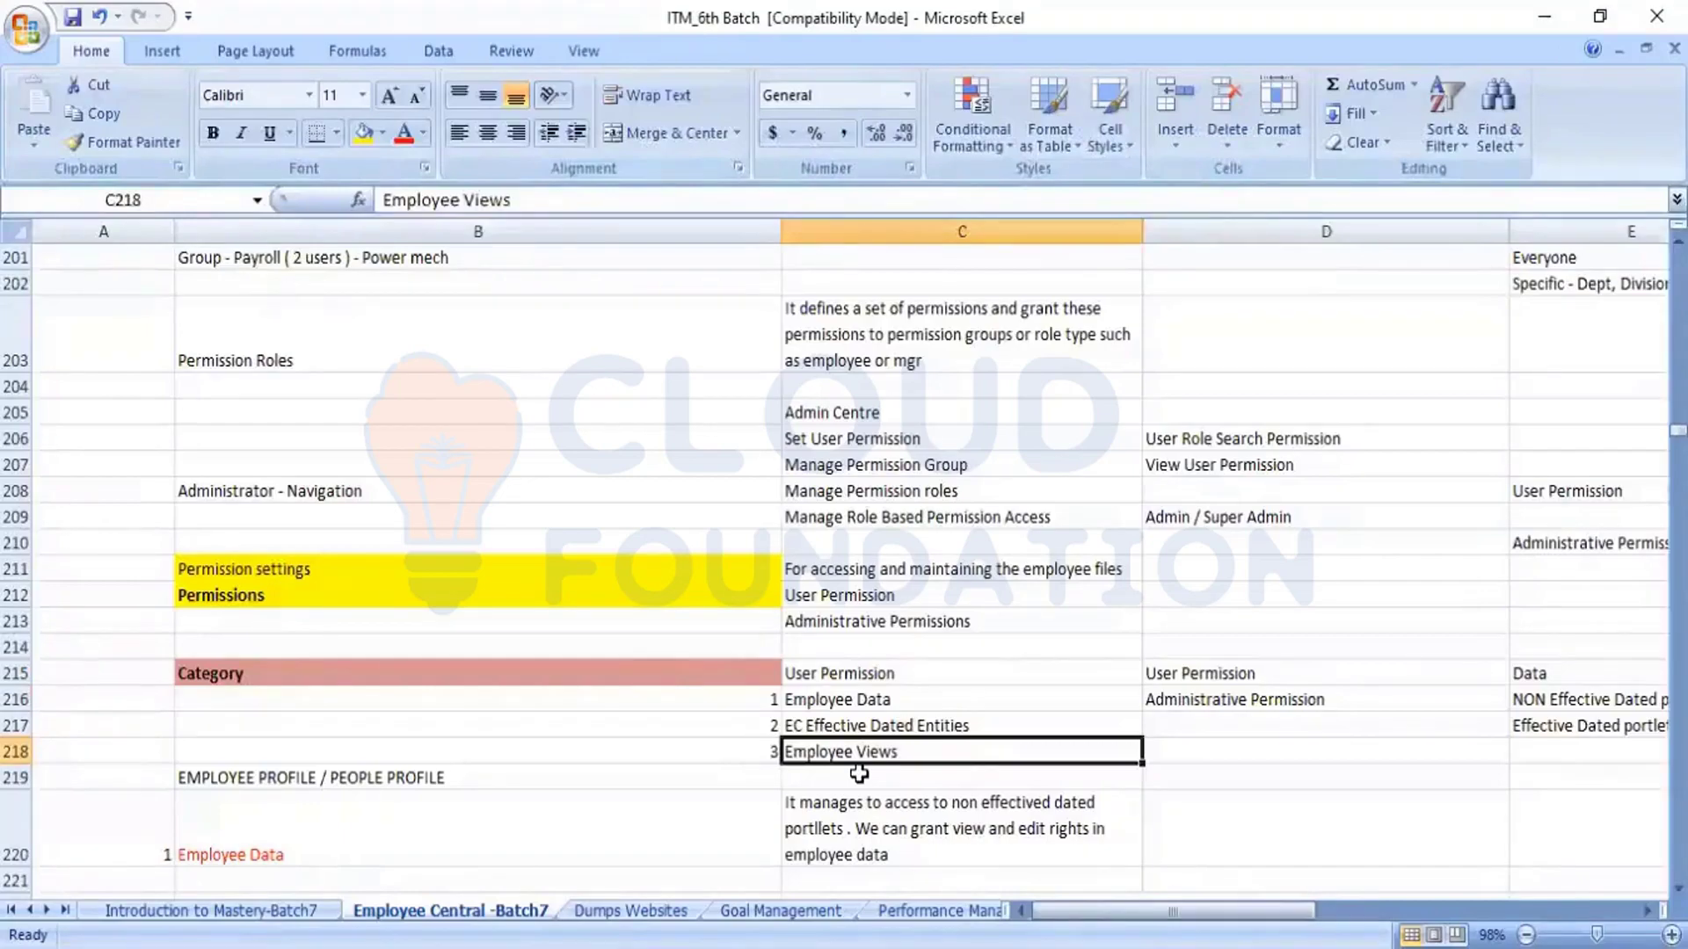
{"action": "key", "text": "Up"}
{"action": "key", "text": "Up"}
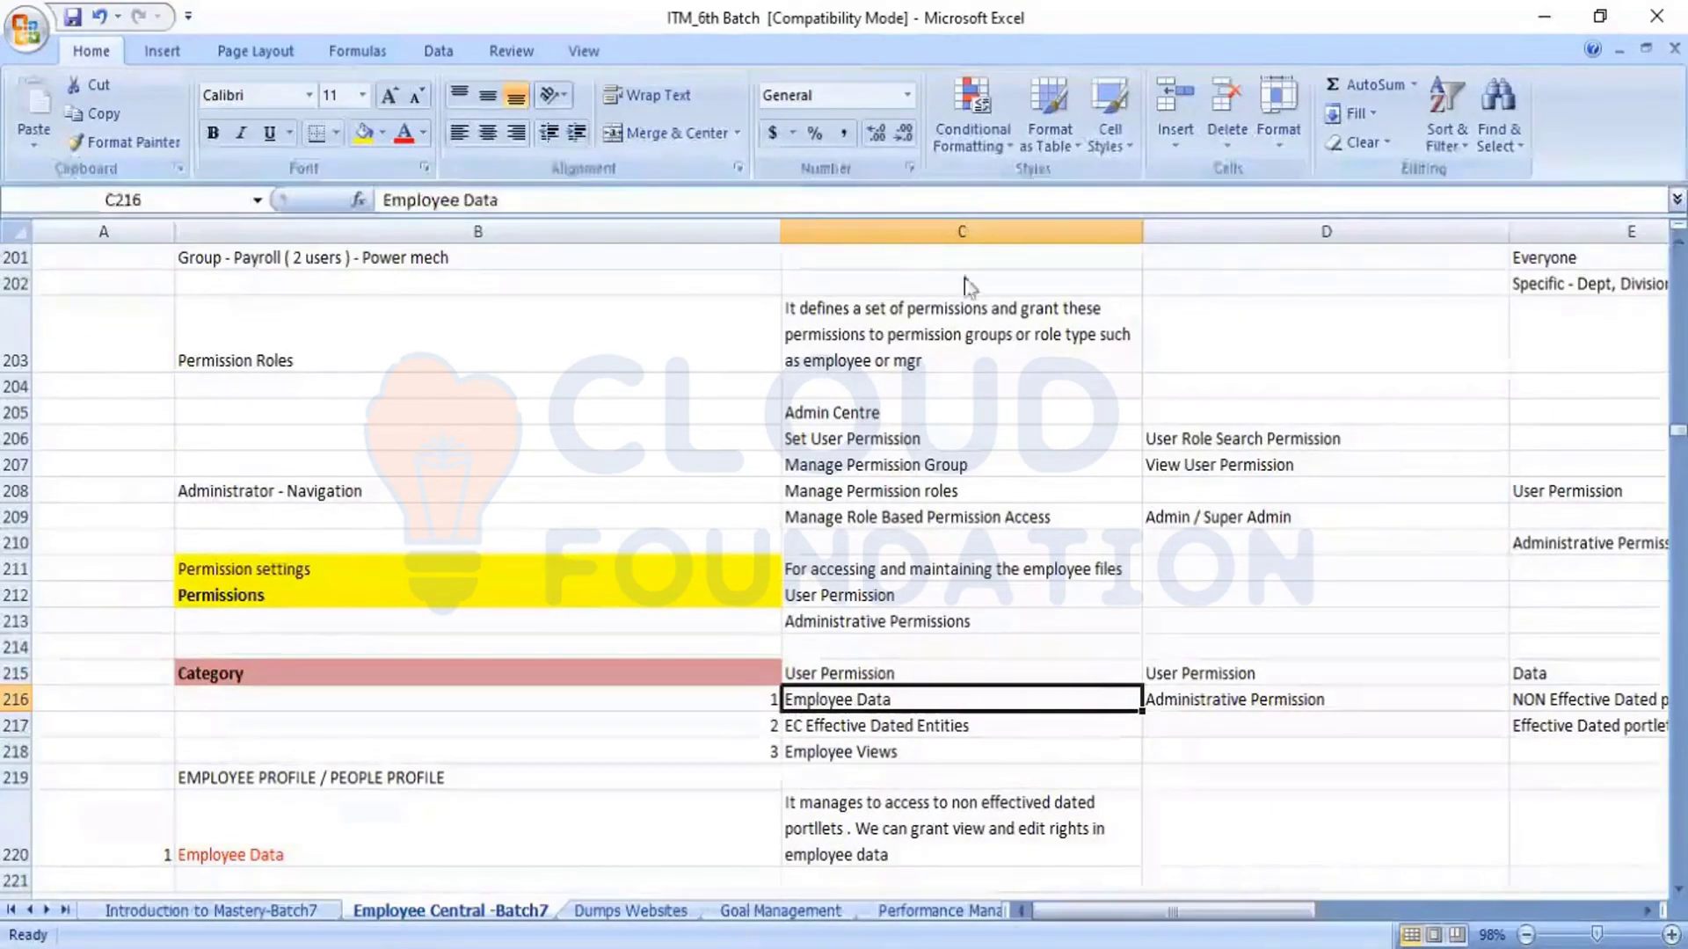
- Switch to SuccessFactors, cancel the System Admin role's permission settings and duplicate the role page in a second browser tab
{"action": "key", "text": "alt+Tab"}
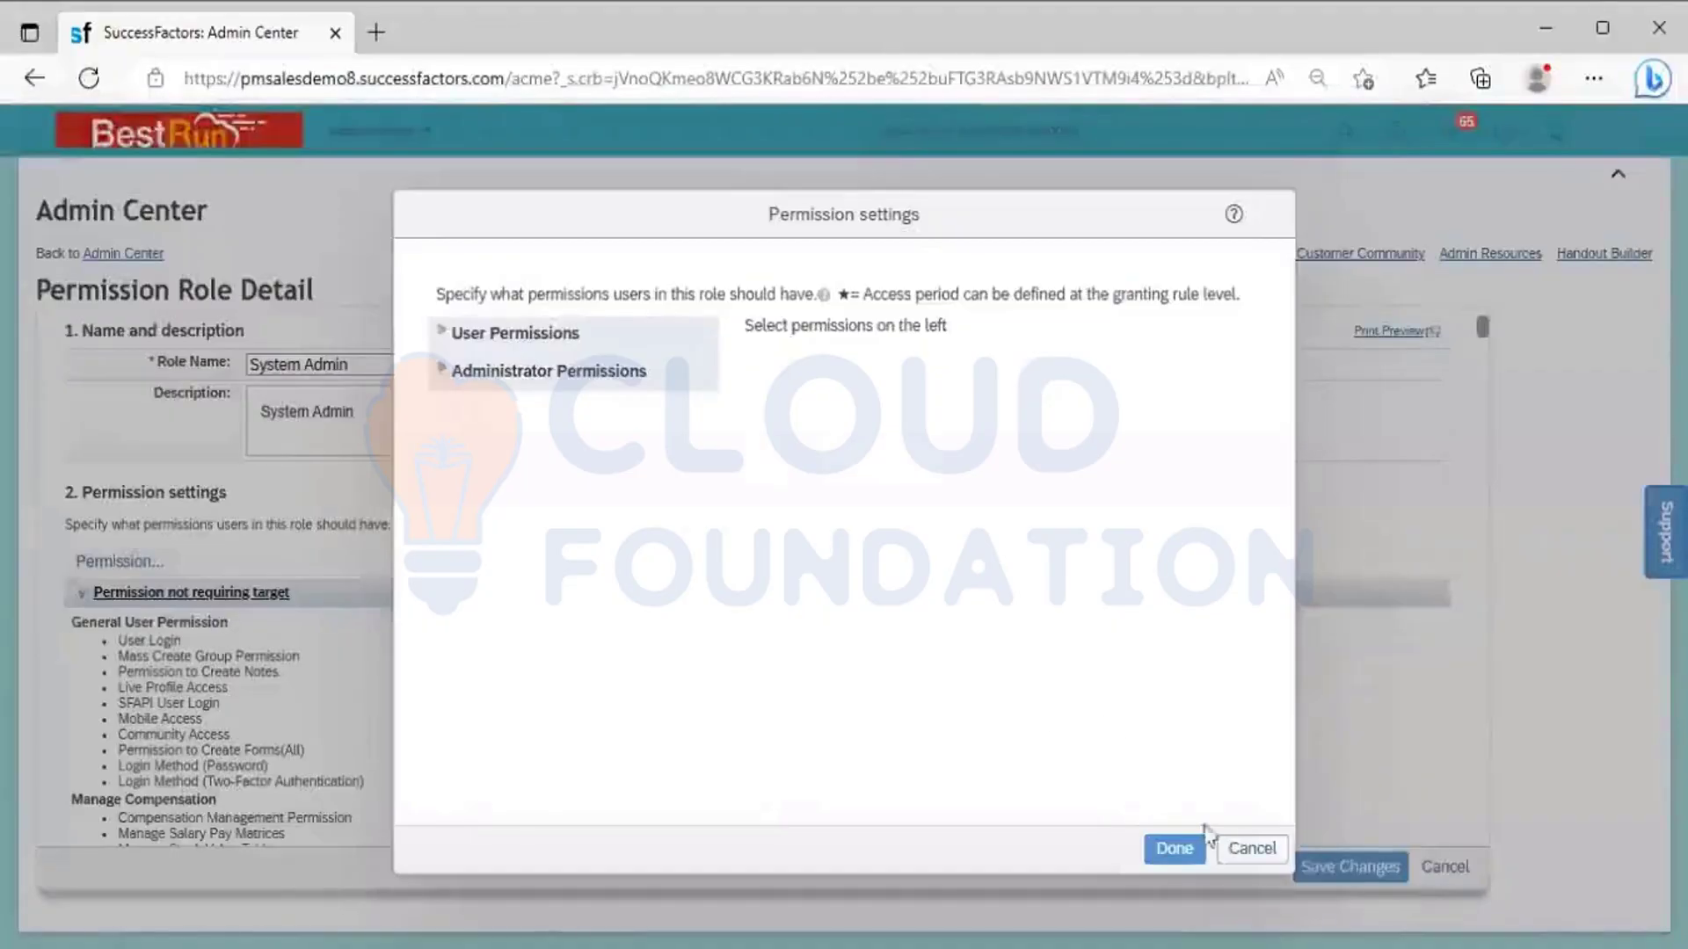
{"action": "left_click", "coordinate": [1230, 849]}
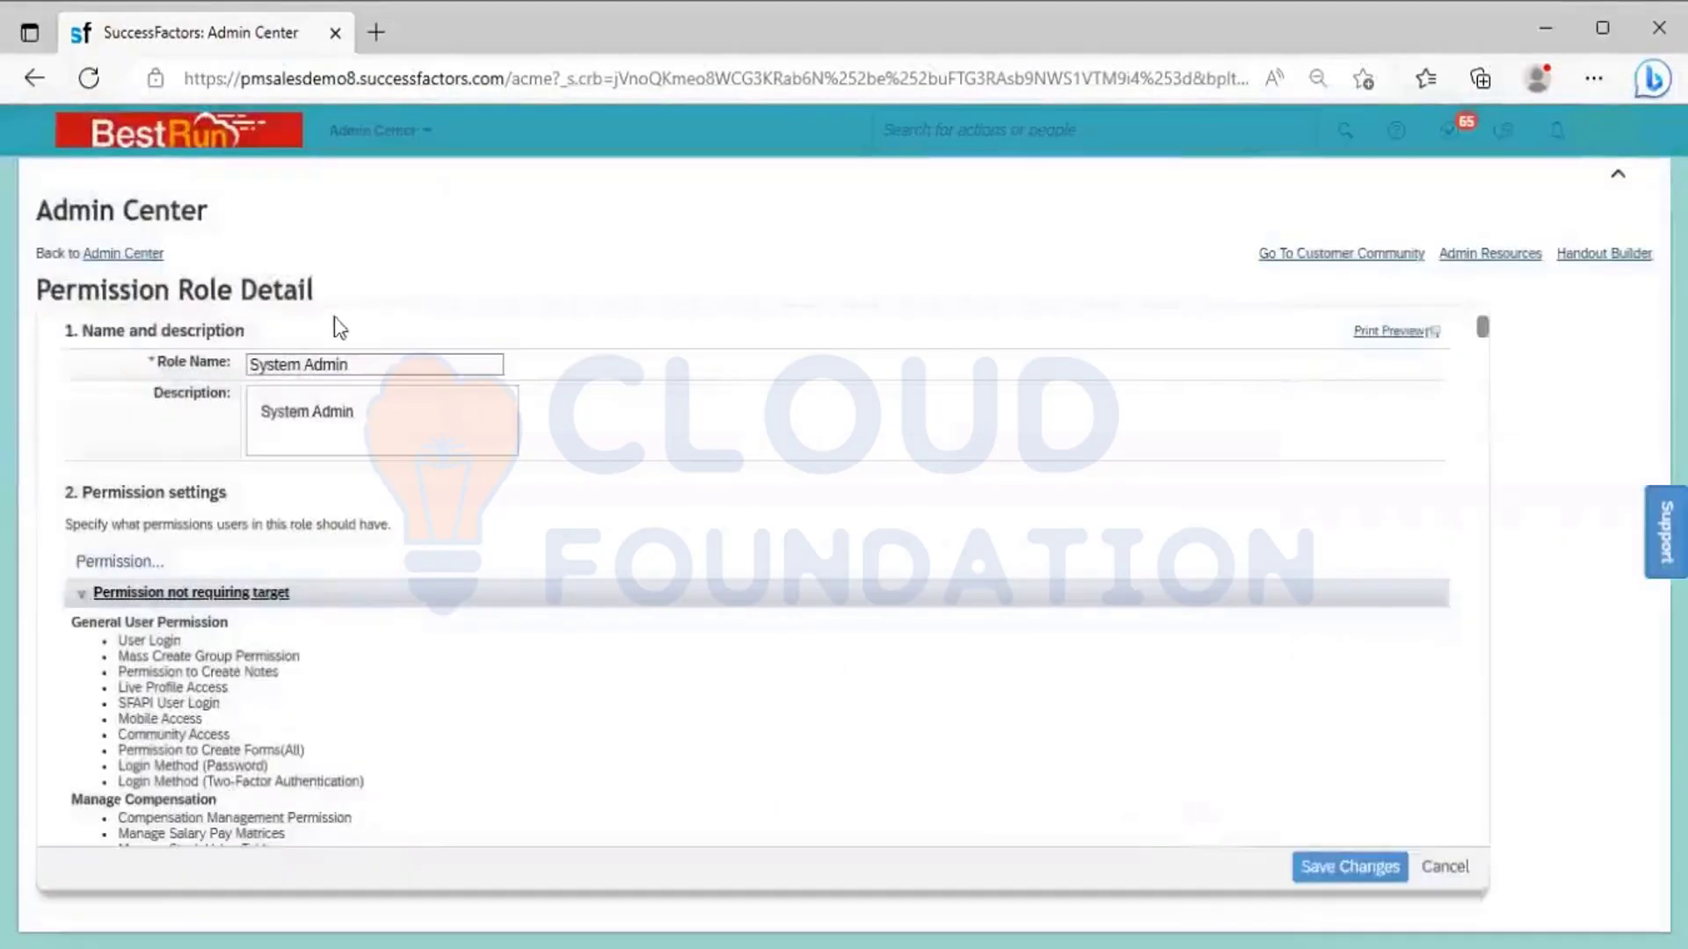
{"action": "right_click", "coordinate": [248, 40]}
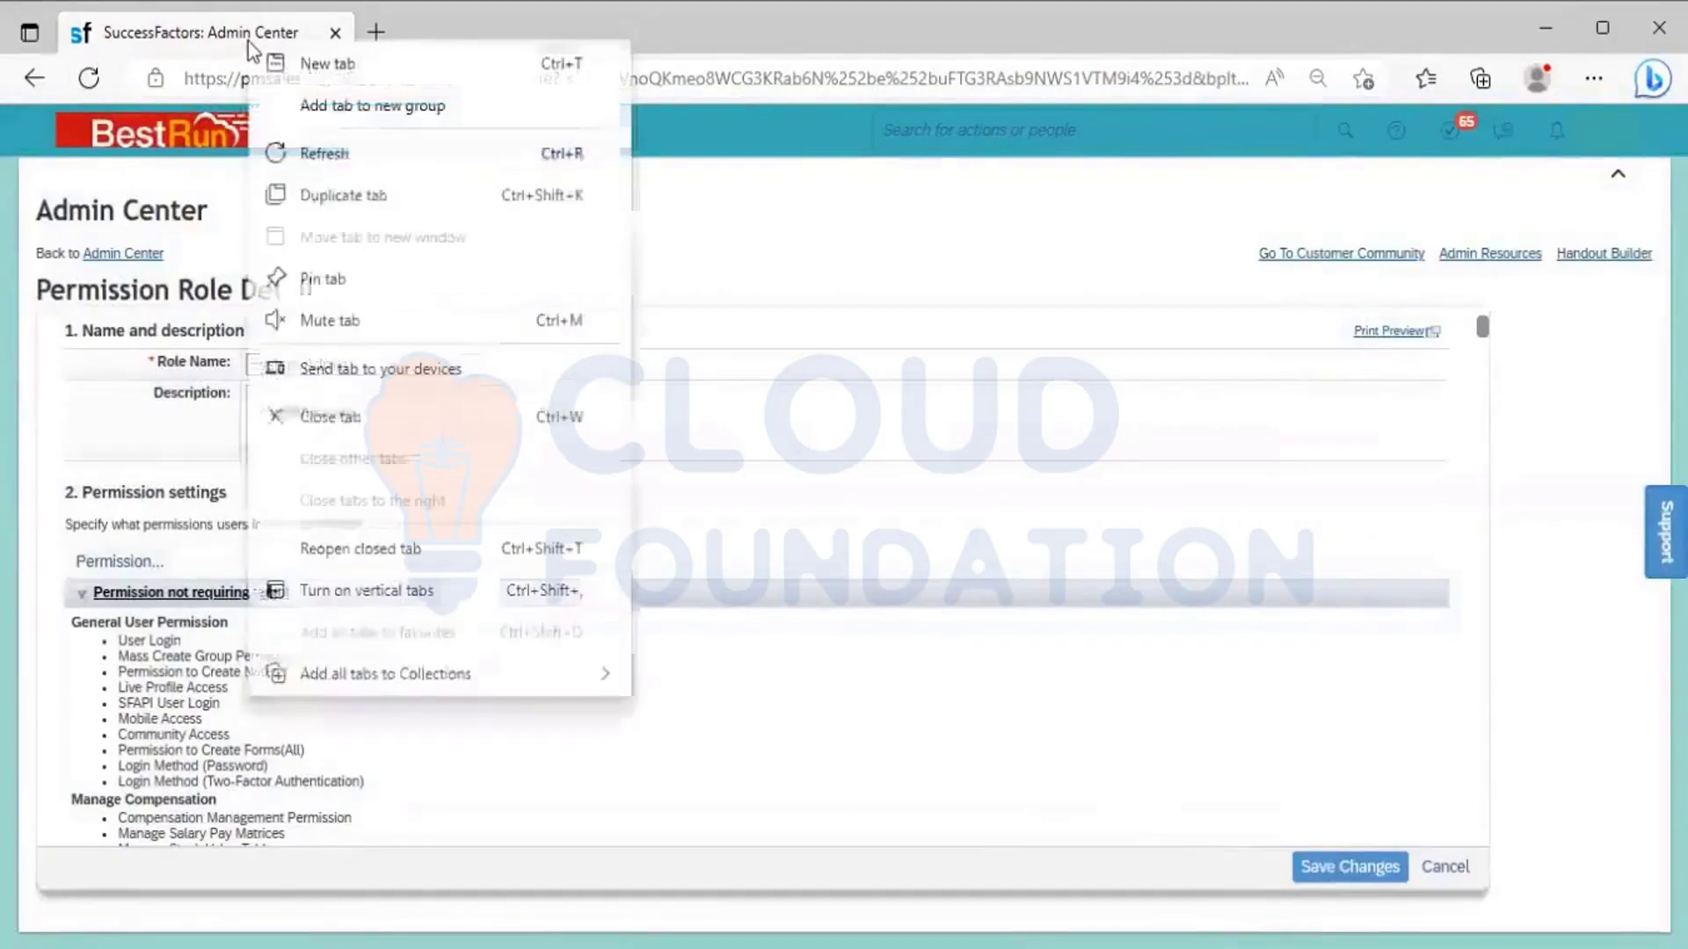
{"action": "left_click", "coordinate": [421, 198]}
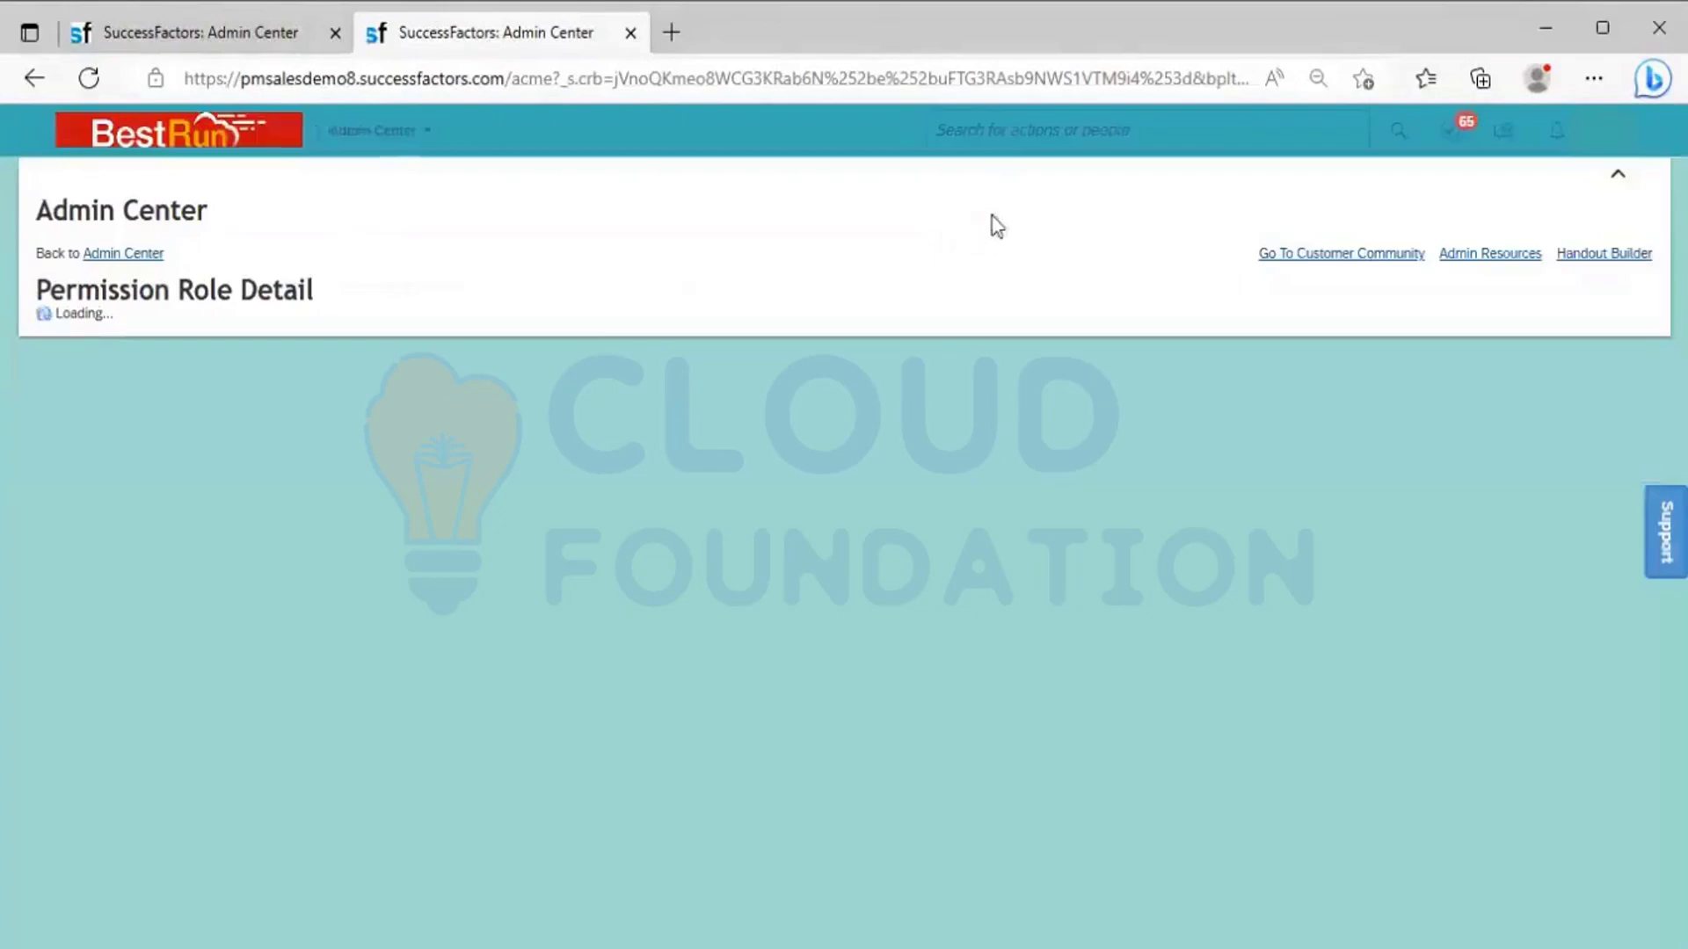
- Search for the employee by first name in the duplicated tab and open the employee's People Profile
{"action": "left_click", "coordinate": [993, 132]}
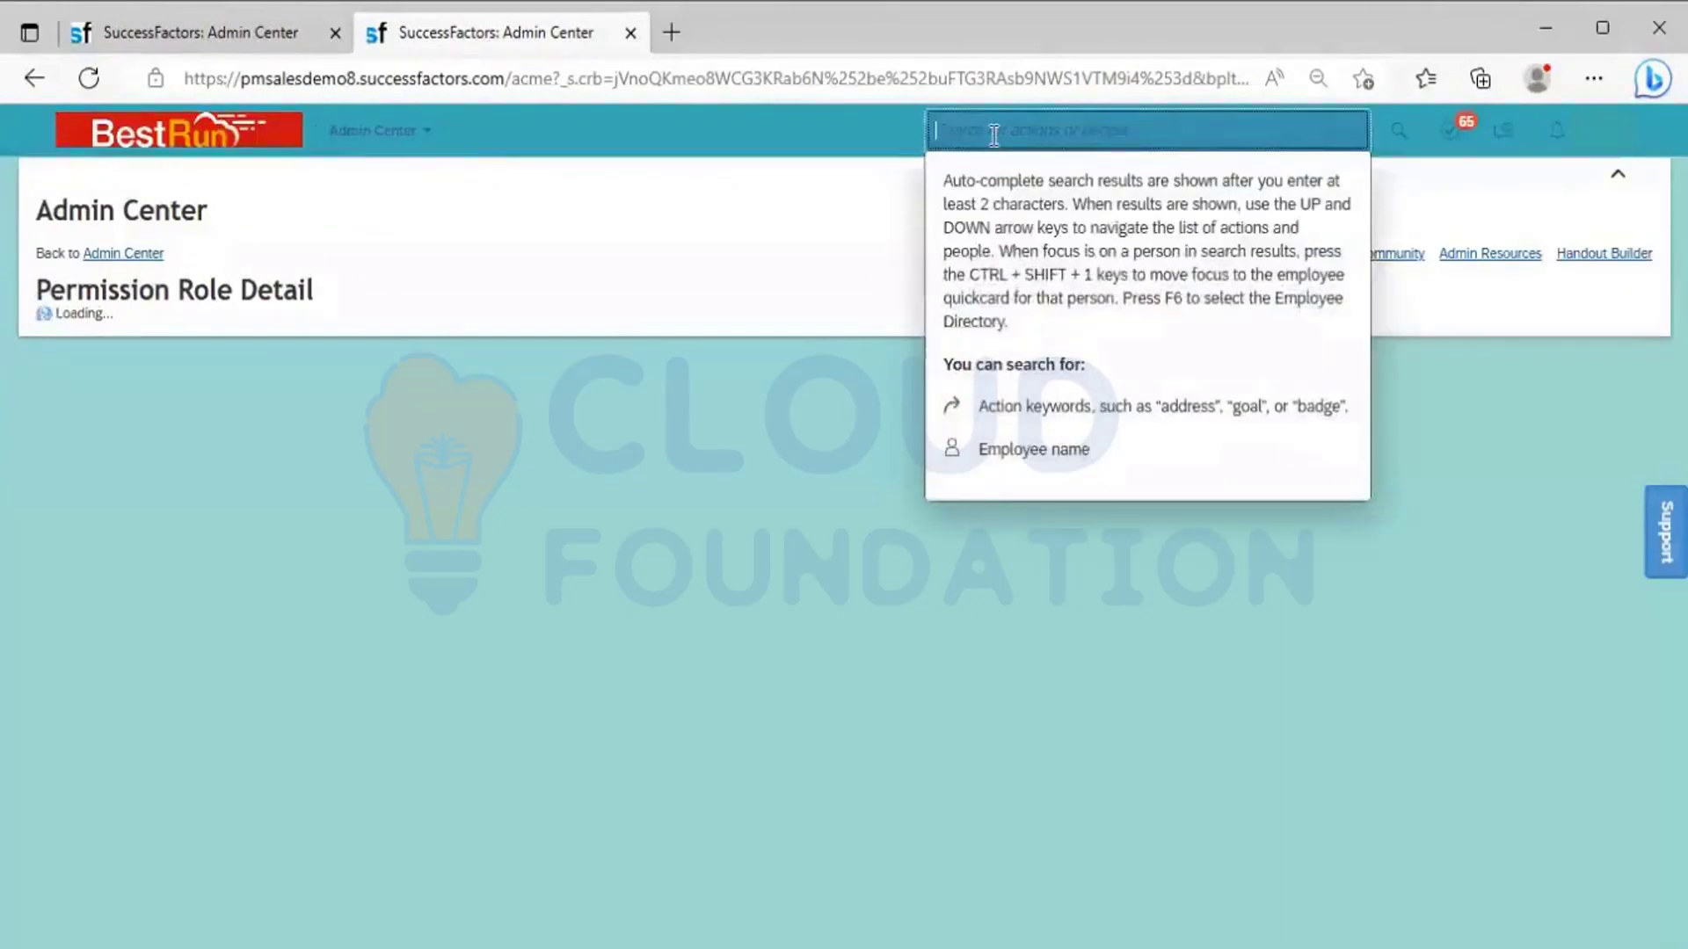
{"action": "type", "text": "Anil"}
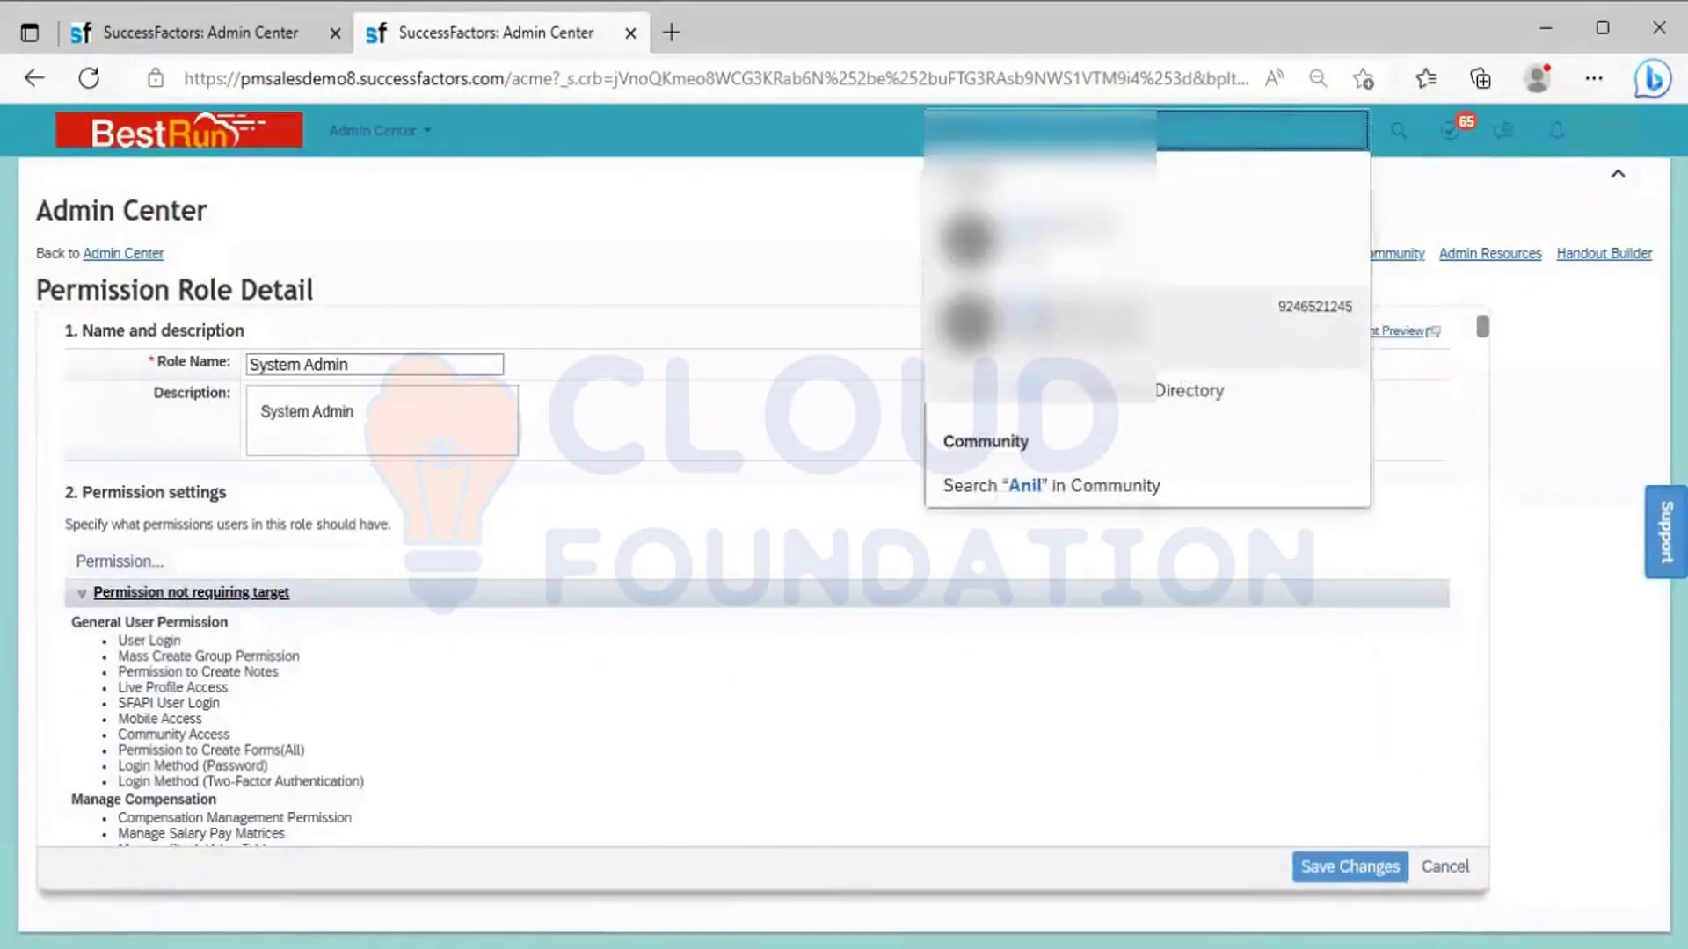
{"action": "key", "text": "Return"}
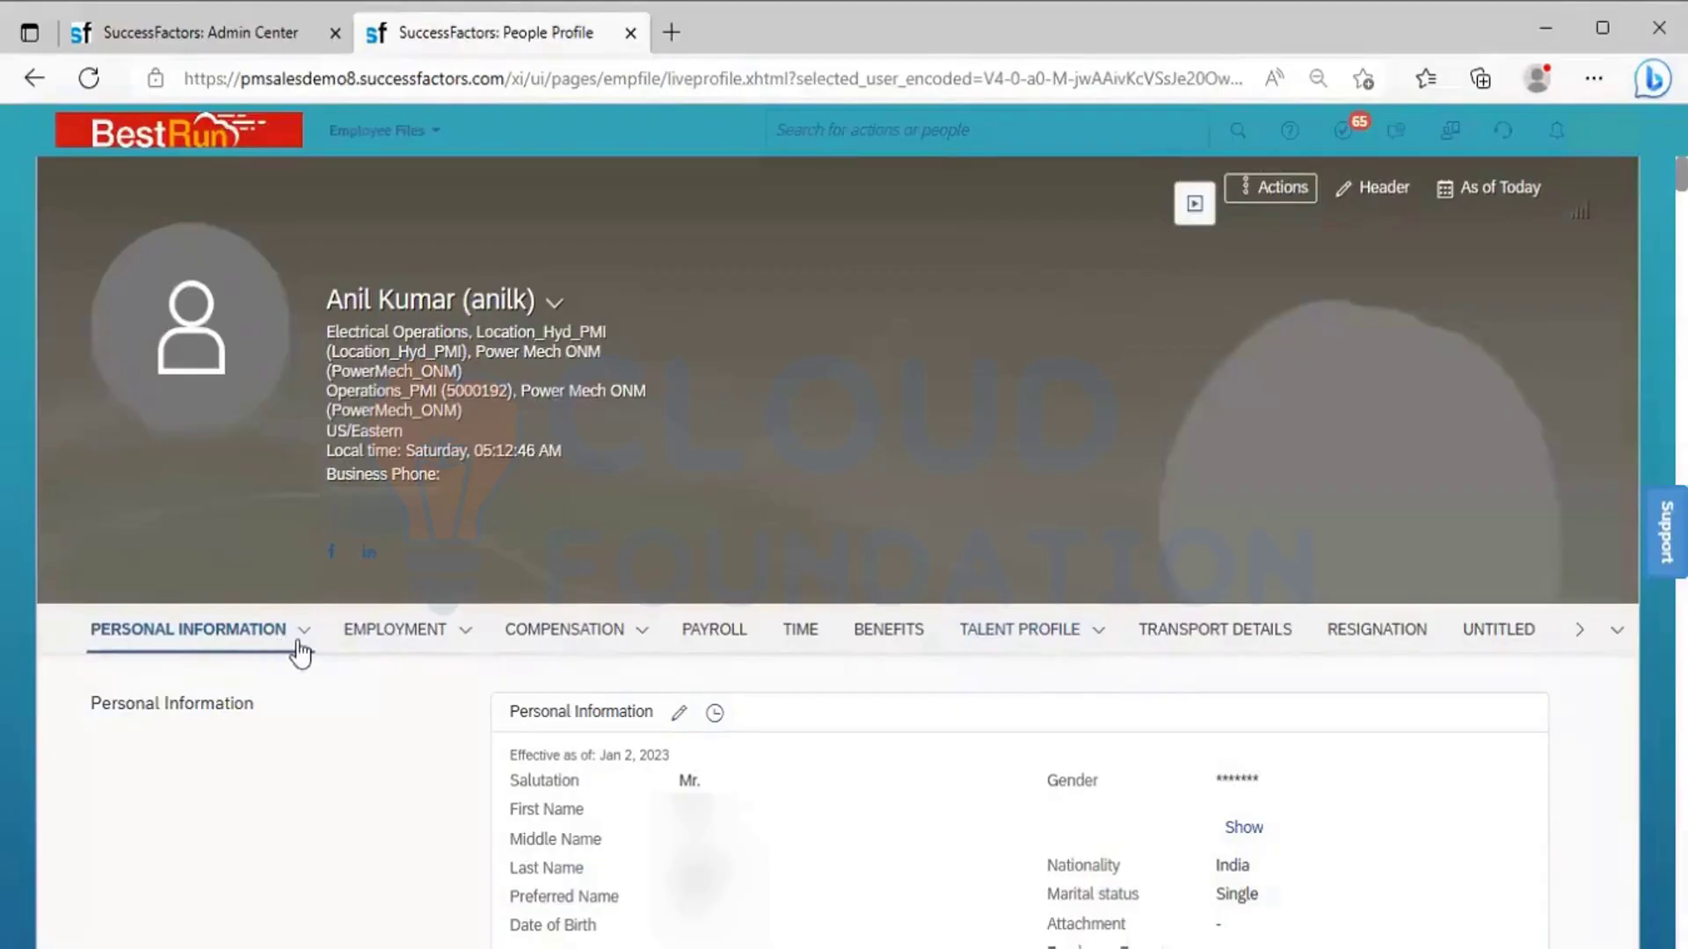
- Go to the employee's Personal Information section, view its change history and close it without changes
{"action": "mouse_move", "coordinate": [297, 648]}
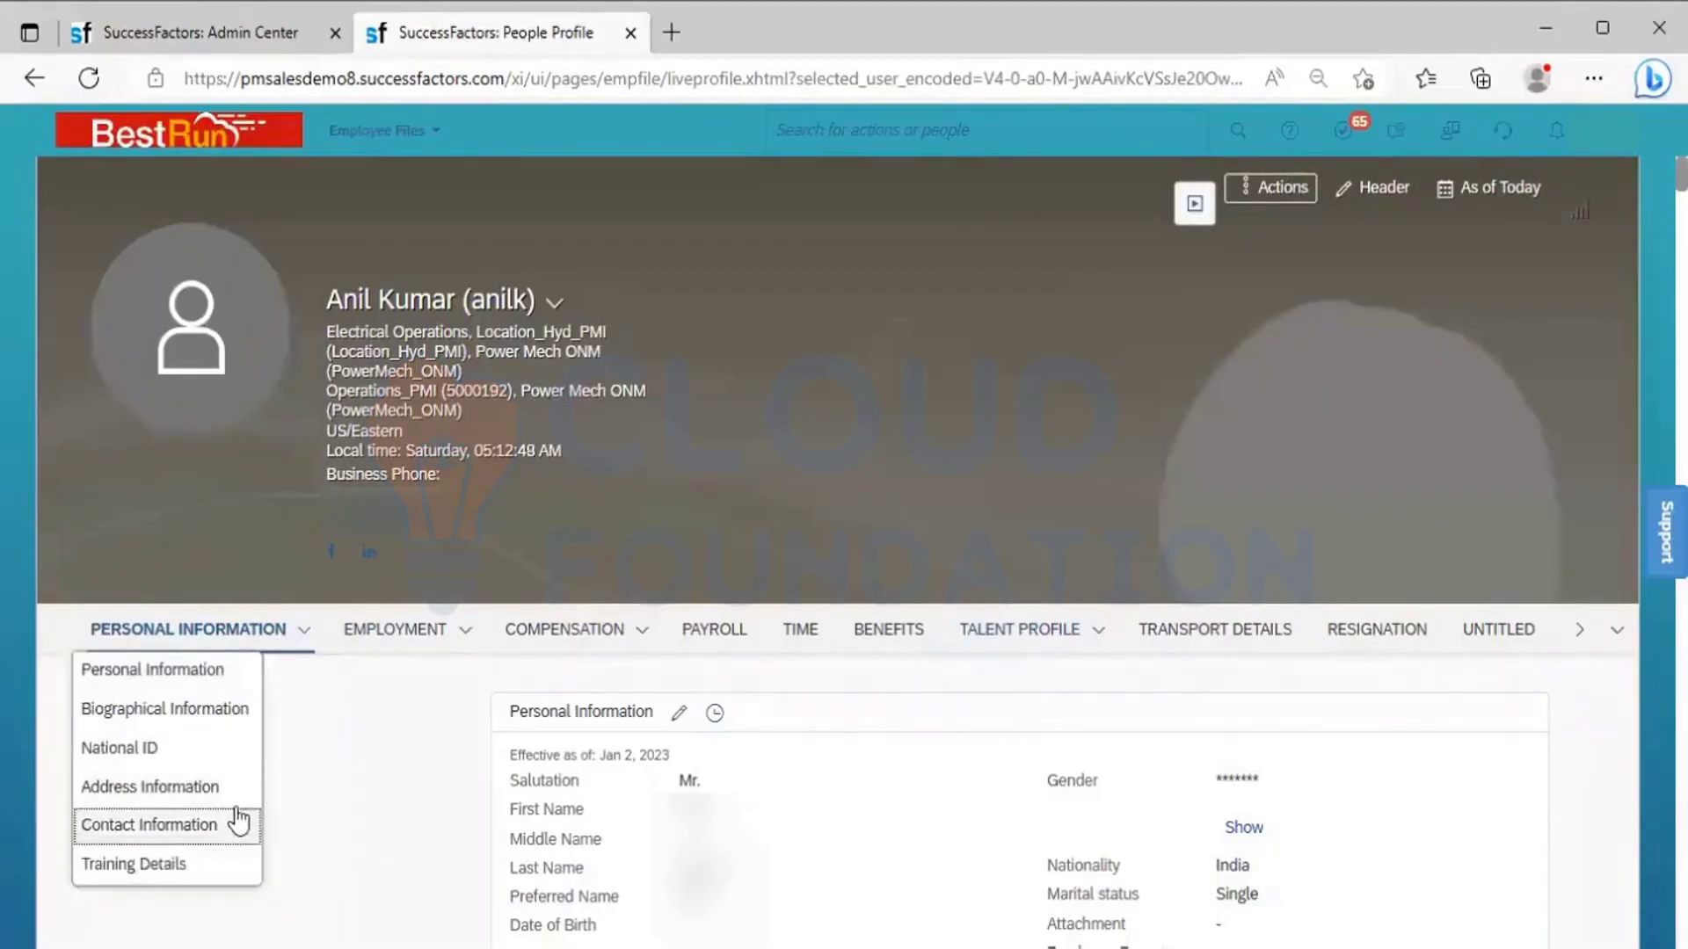
{"action": "left_click", "coordinate": [200, 682]}
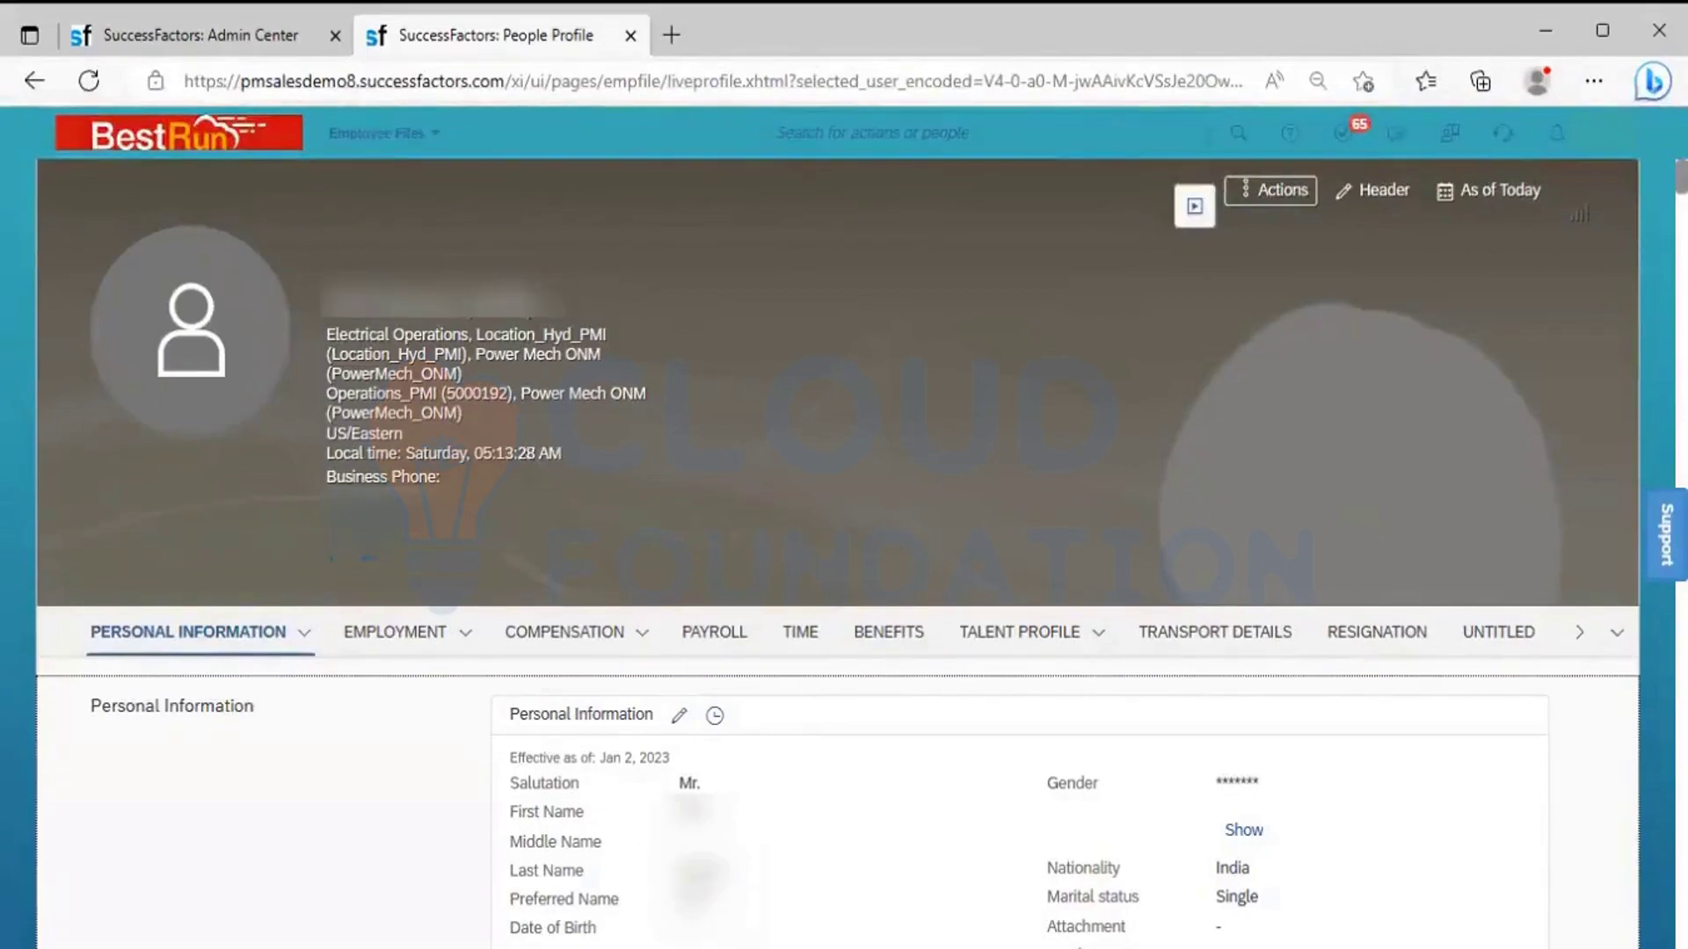
{"action": "scroll", "coordinate": [835, 545], "scroll_direction": "down", "scroll_amount": 3}
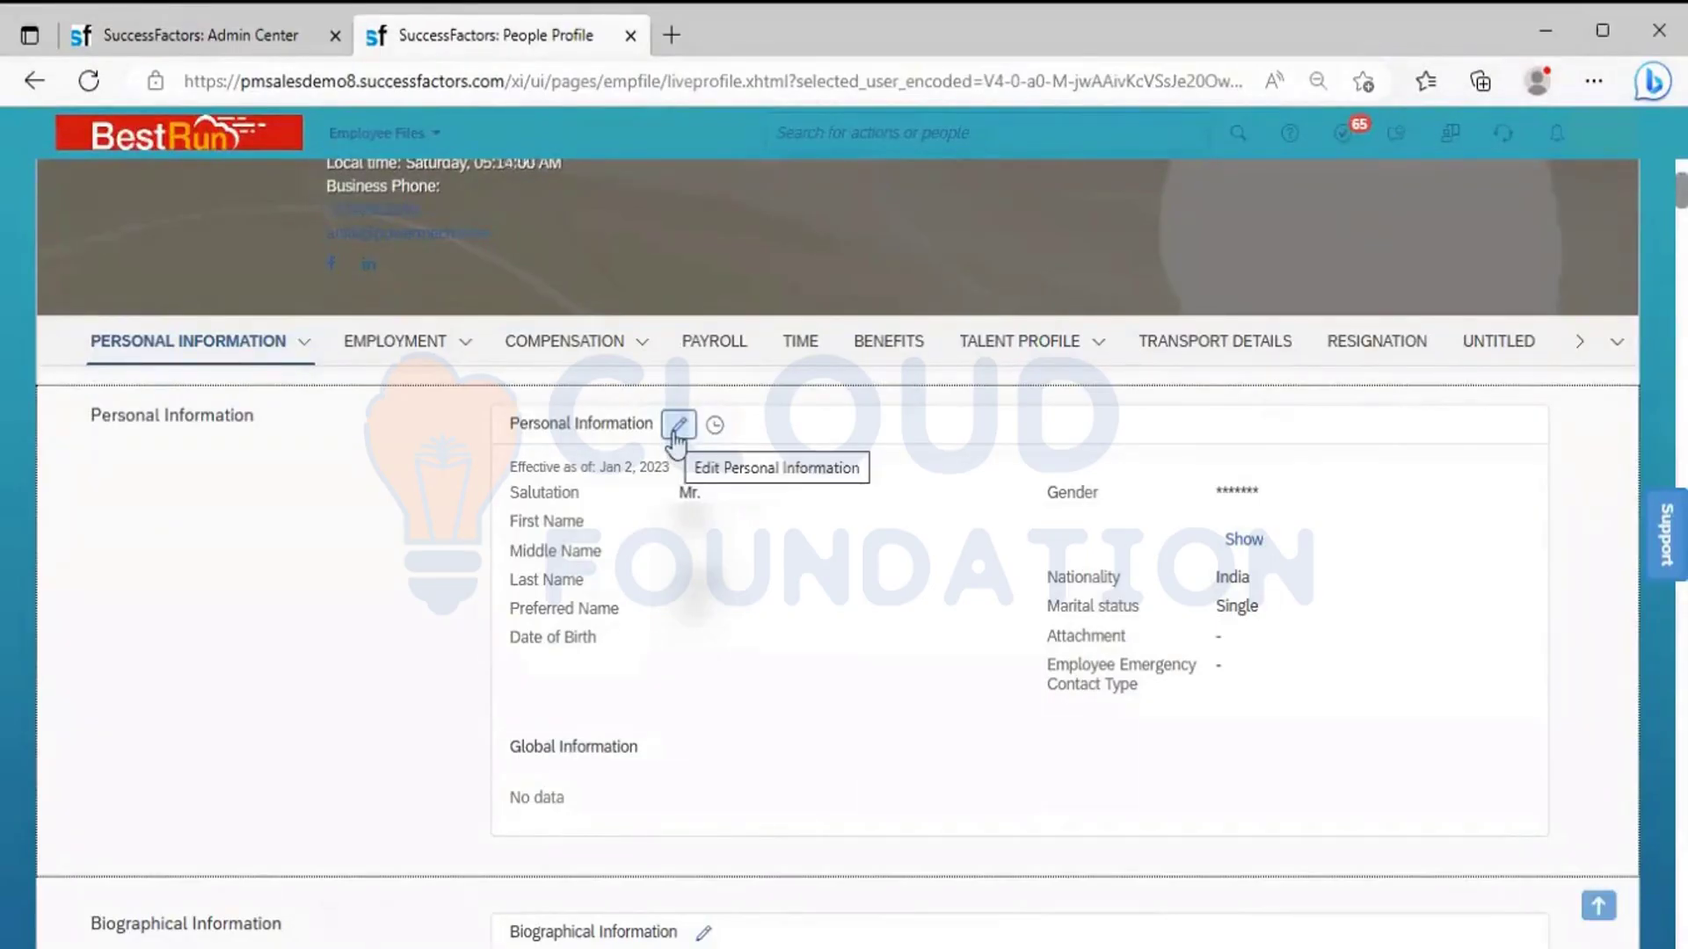
{"action": "left_click", "coordinate": [725, 426]}
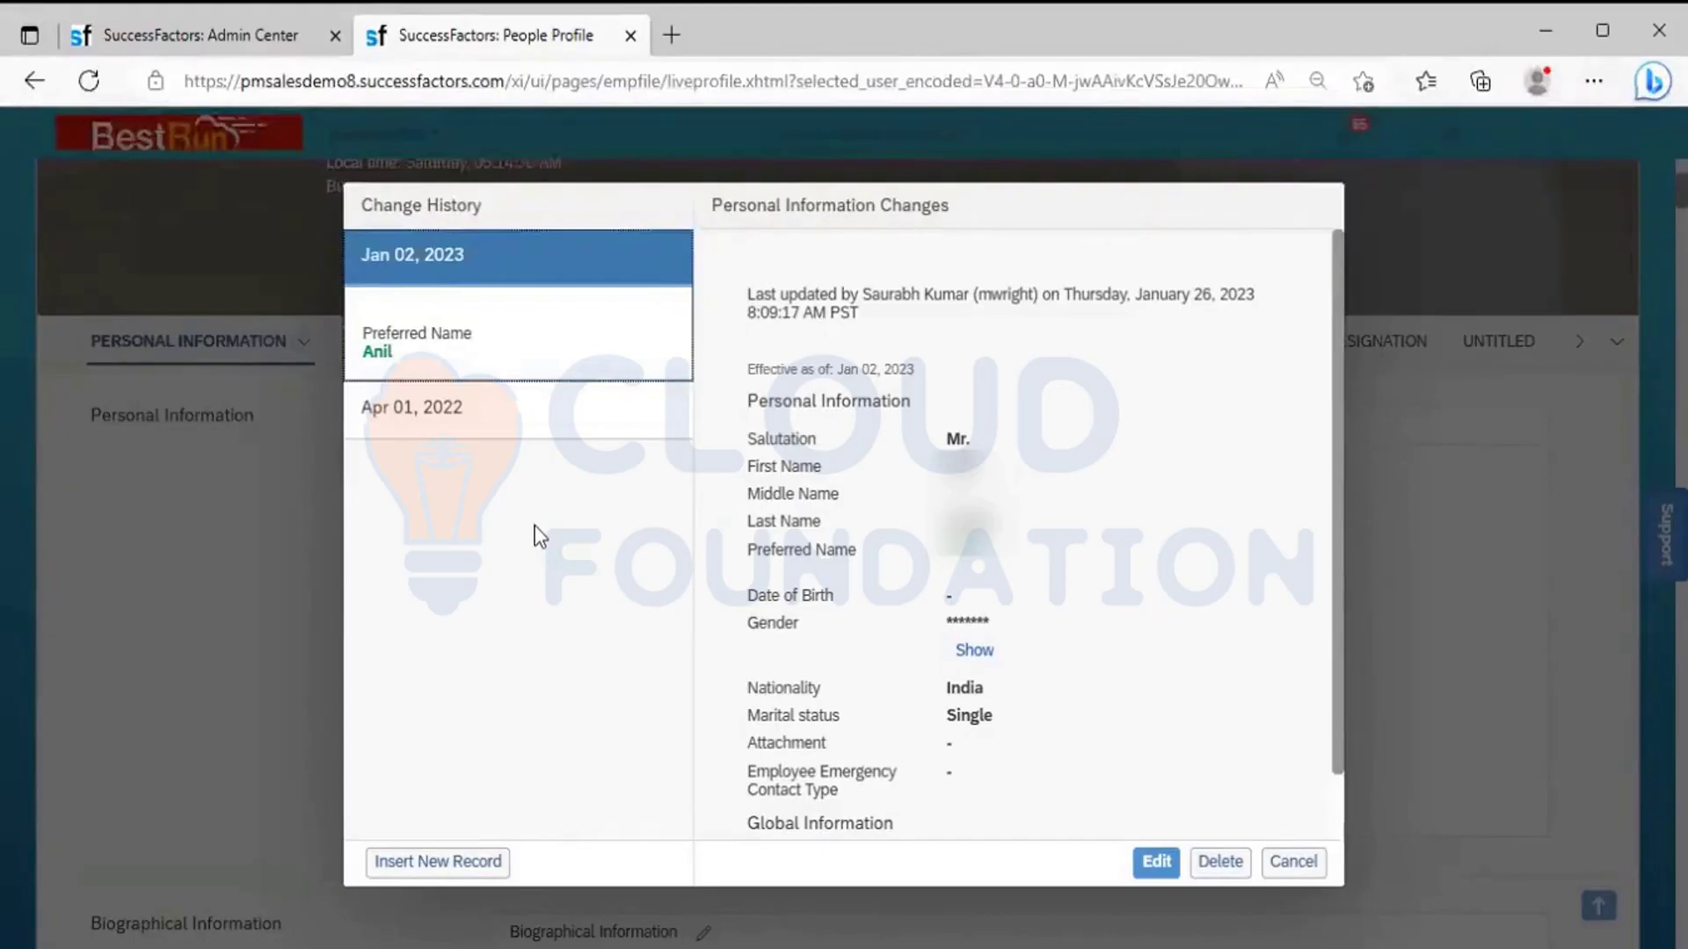
{"action": "left_click", "coordinate": [1279, 859]}
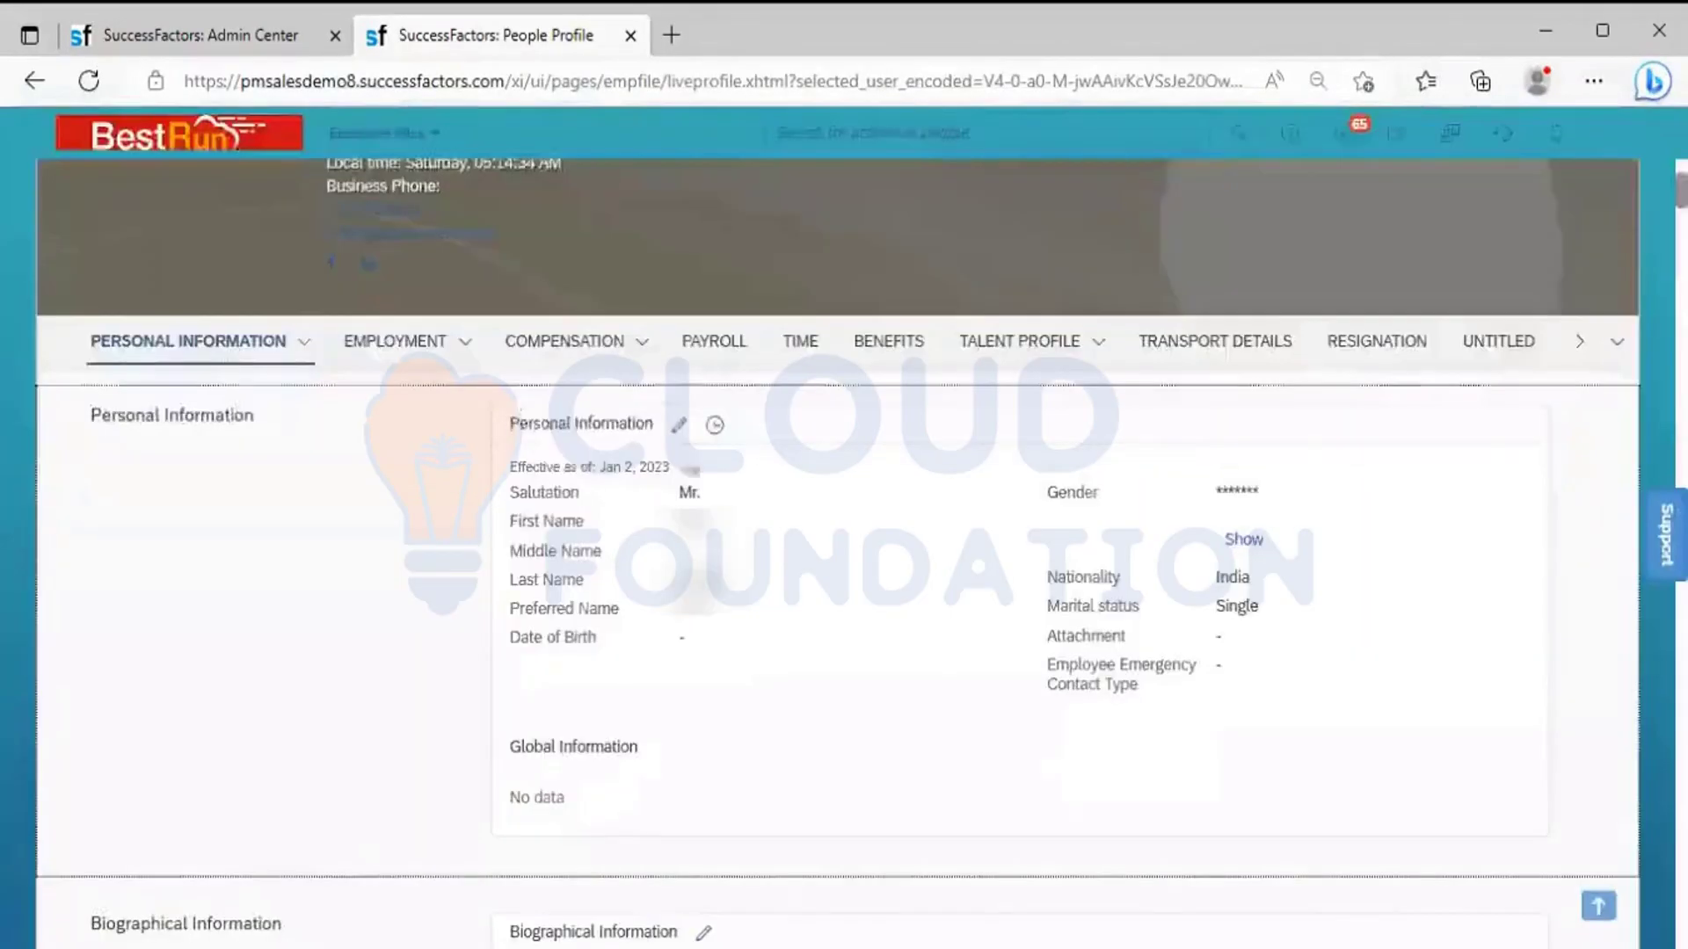
- View the employee's Address Information, then inspect the Contact Information edit form's email and phone fields and cancel it
{"action": "left_click", "coordinate": [304, 360]}
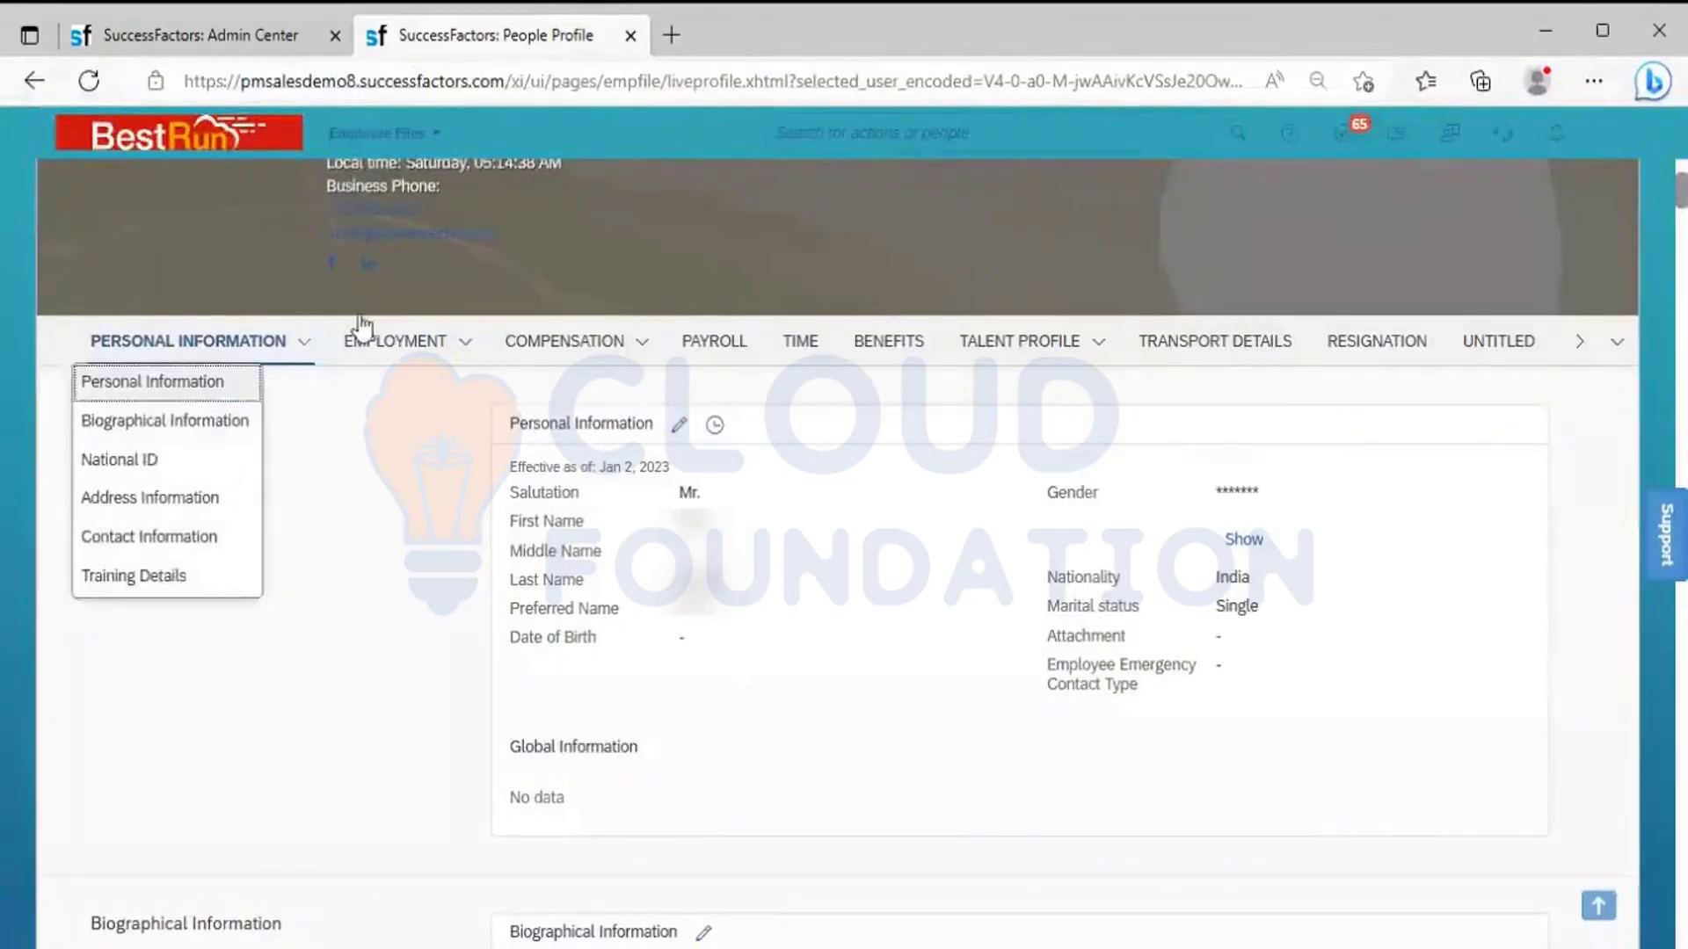
{"action": "left_click", "coordinate": [197, 509]}
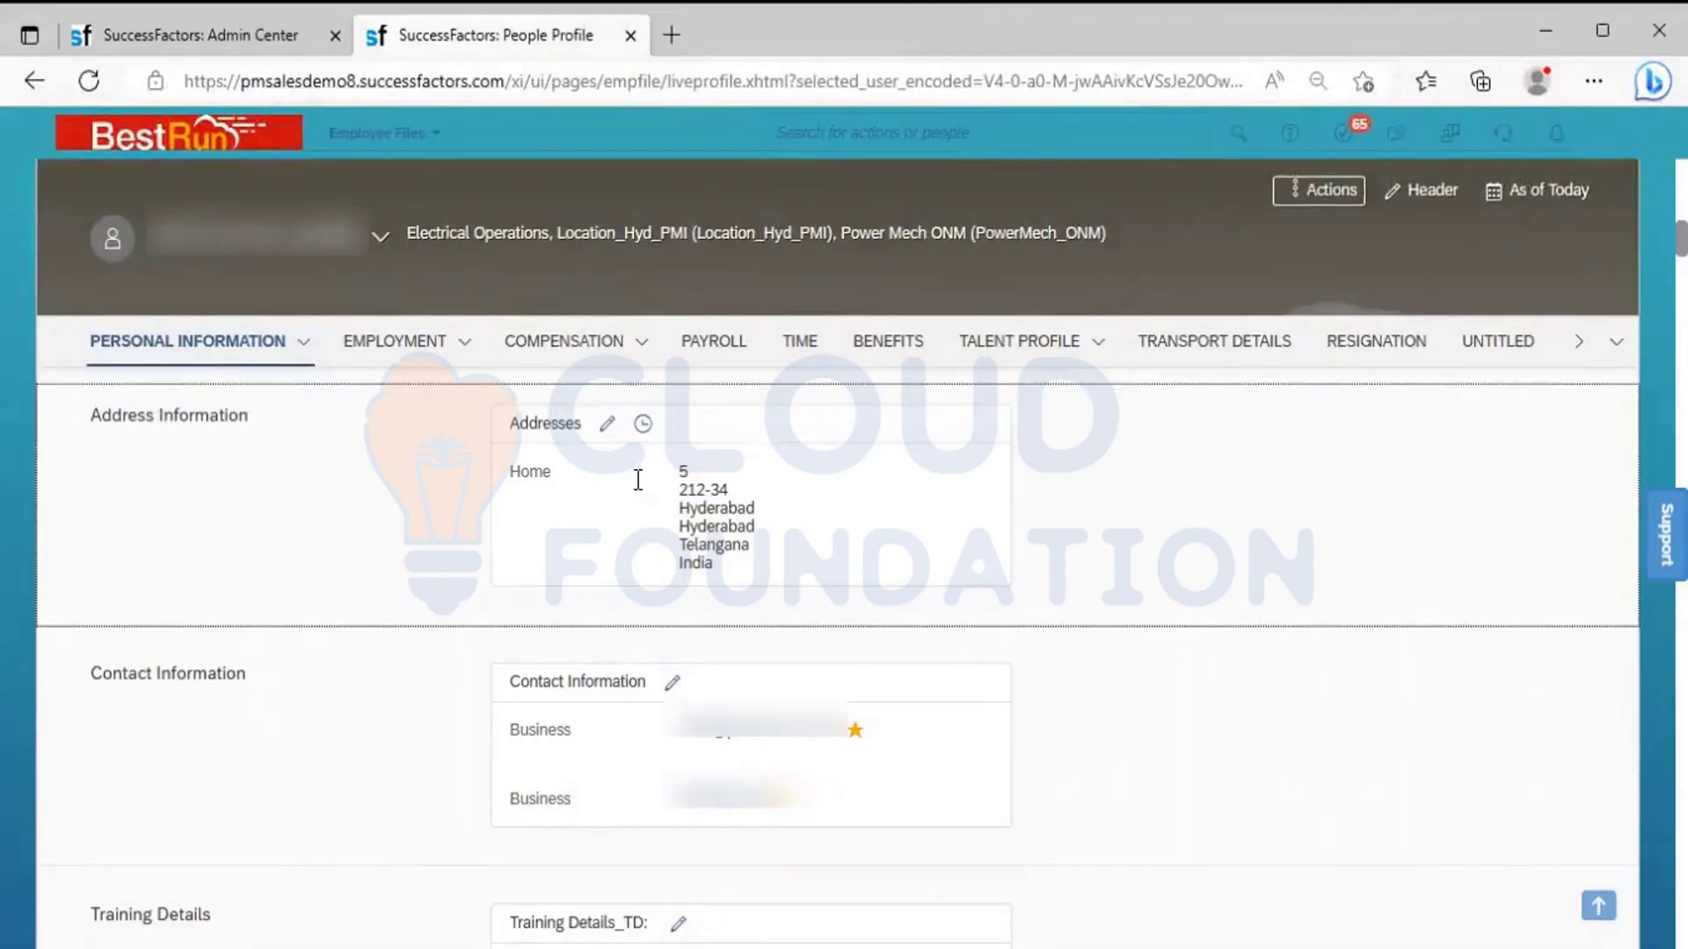
{"action": "left_click", "coordinate": [300, 356]}
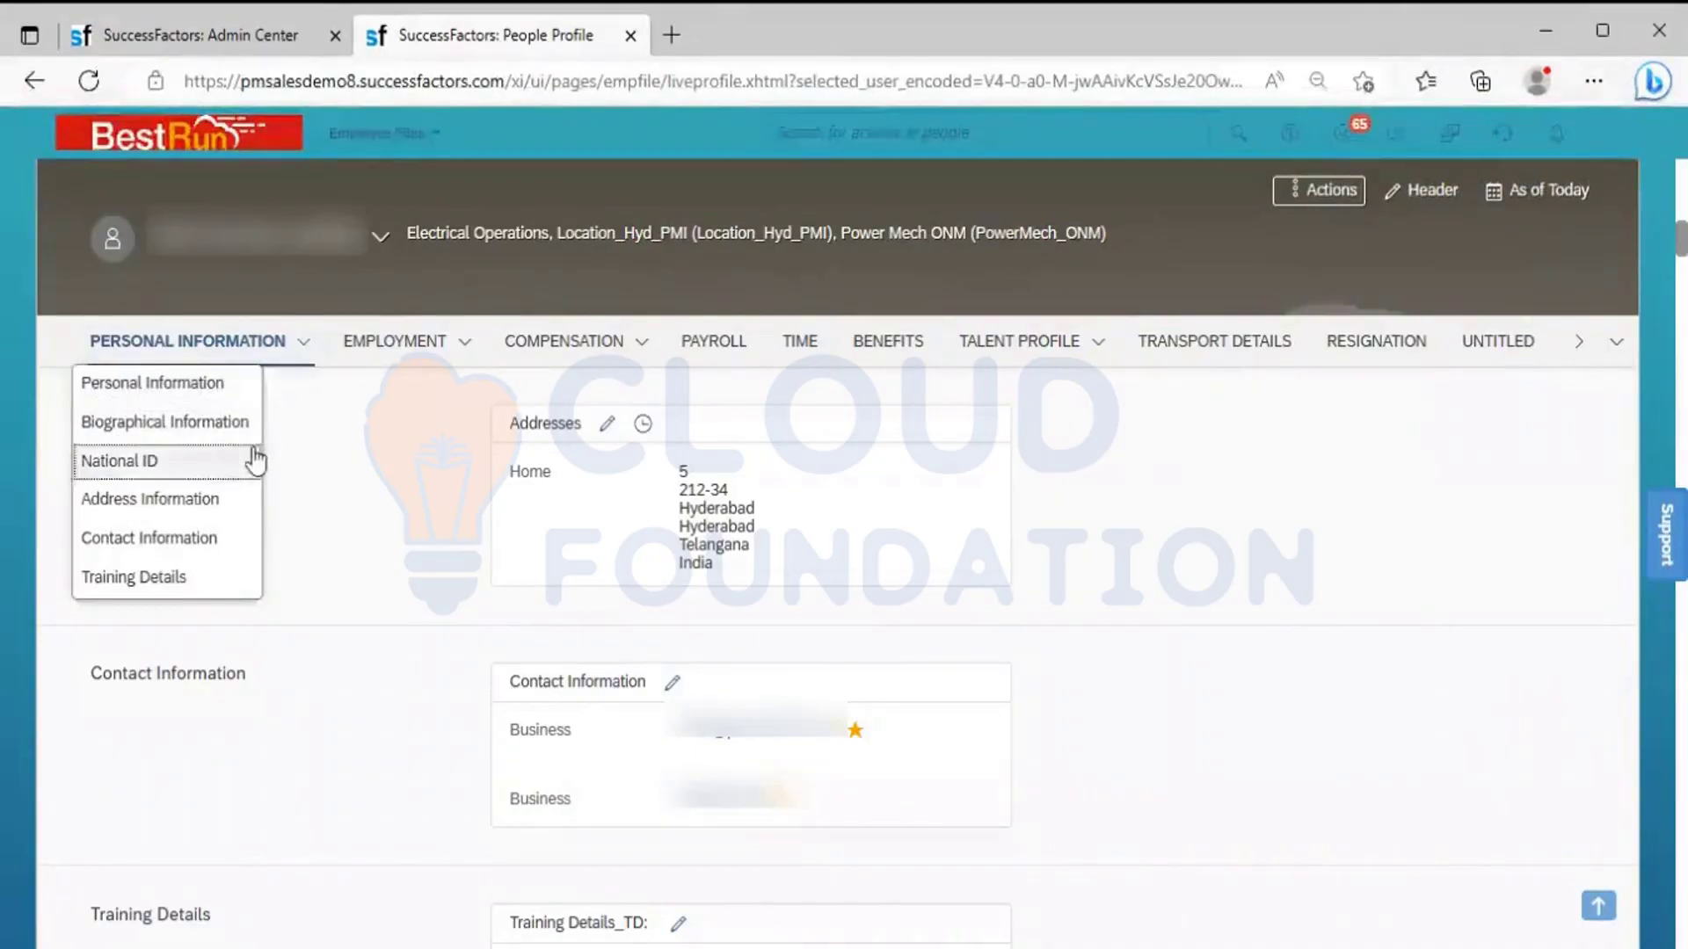
{"action": "left_click", "coordinate": [213, 538]}
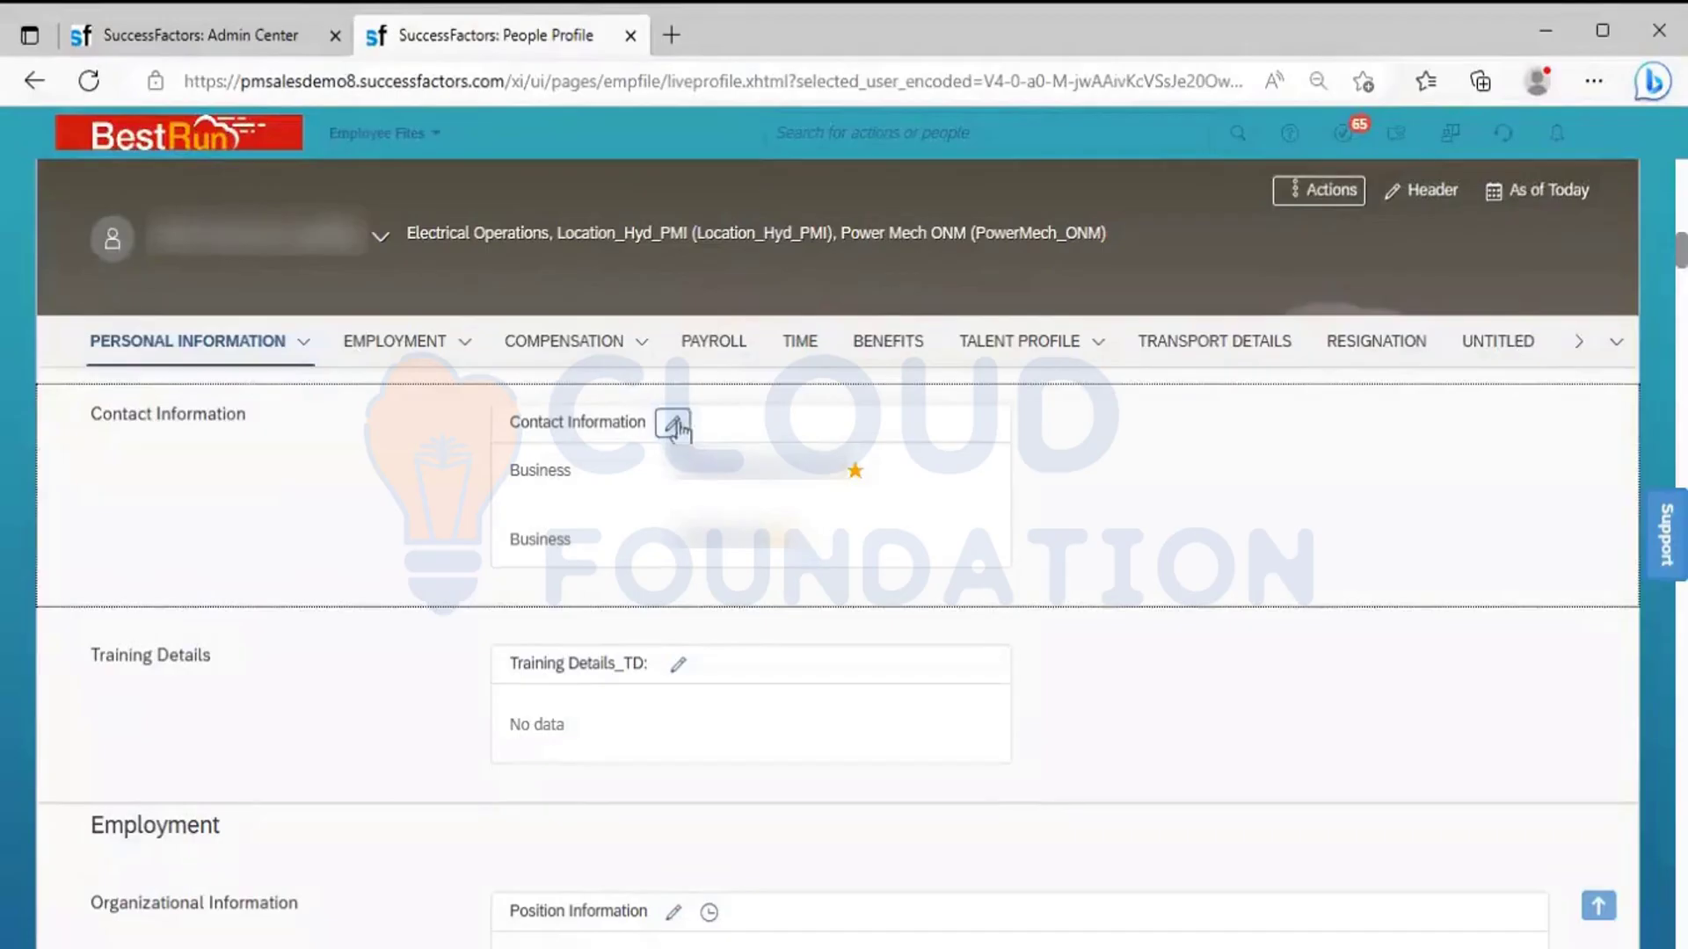
{"action": "left_click", "coordinate": [674, 425]}
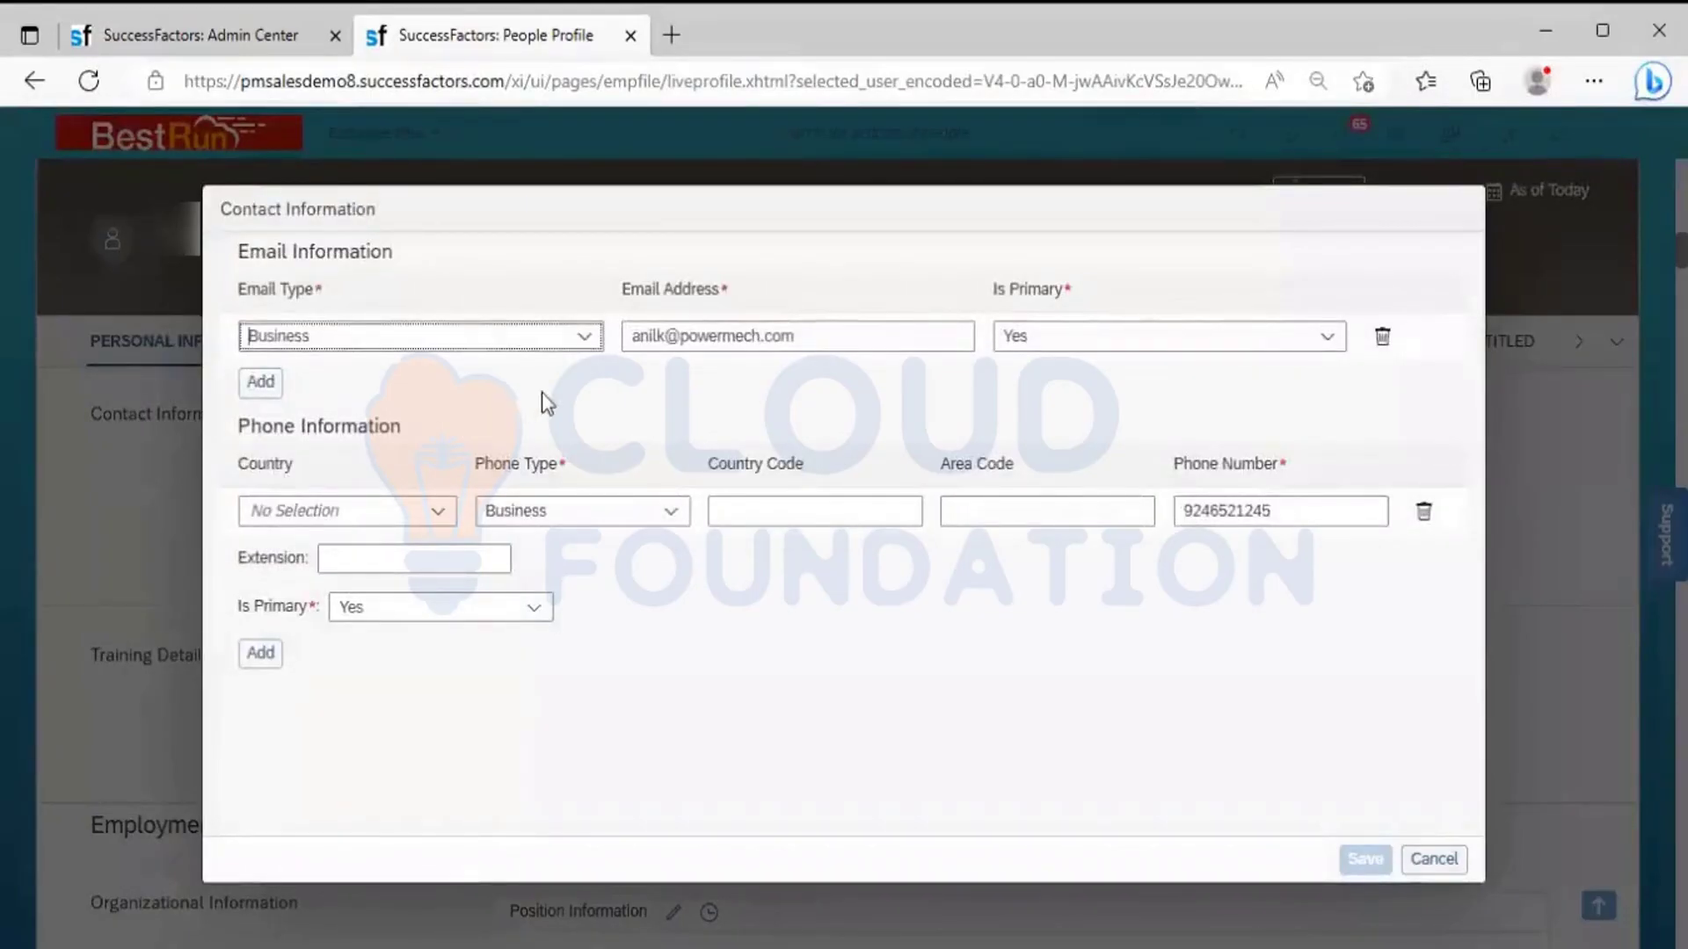
{"action": "left_click", "coordinate": [835, 349]}
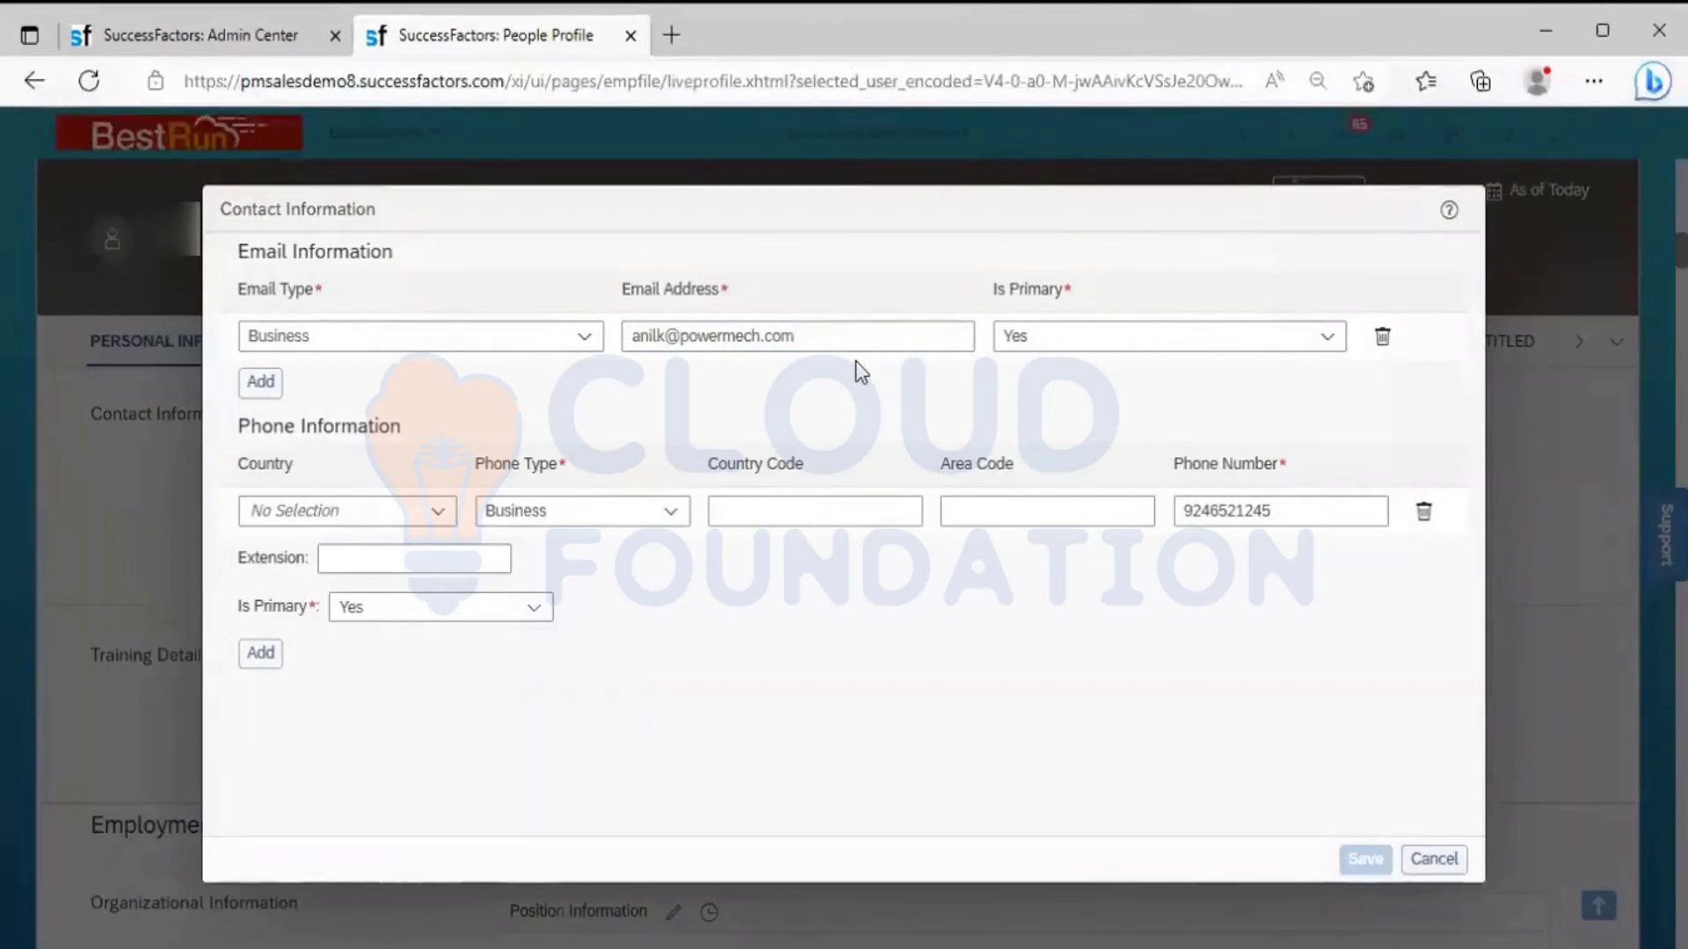
{"action": "left_click", "coordinate": [1433, 859]}
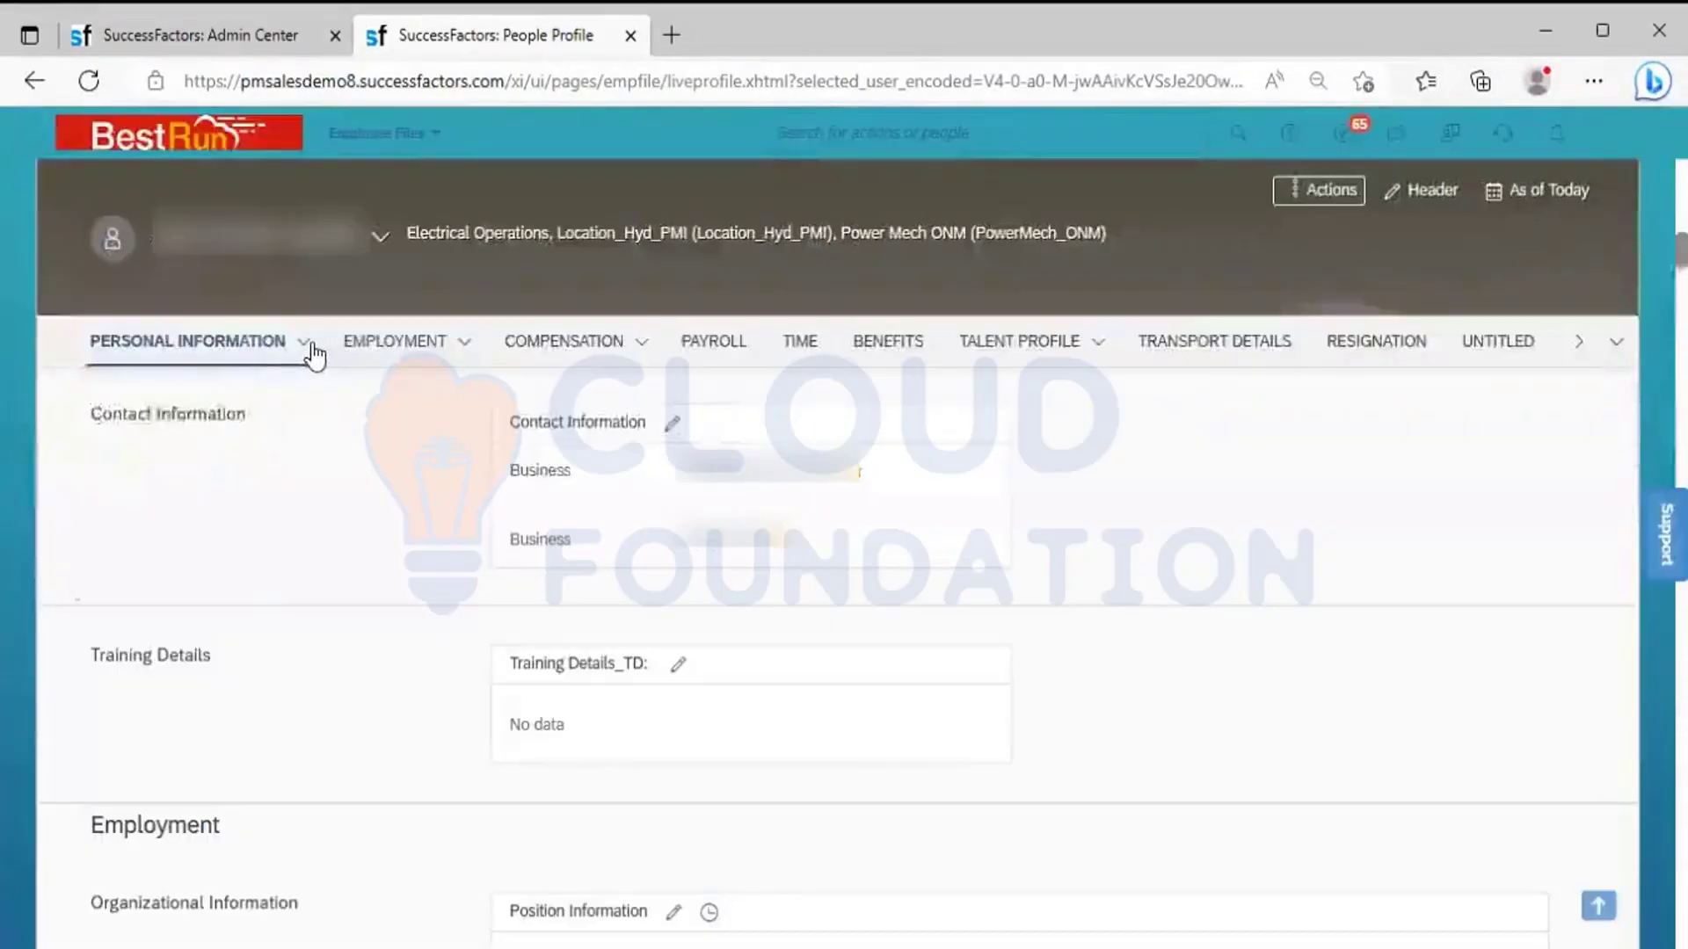
- Go to the Biographical Information section, inspect the fields in its edit form and cancel without changes
{"action": "left_click", "coordinate": [316, 344]}
{"action": "left_click", "coordinate": [213, 425]}
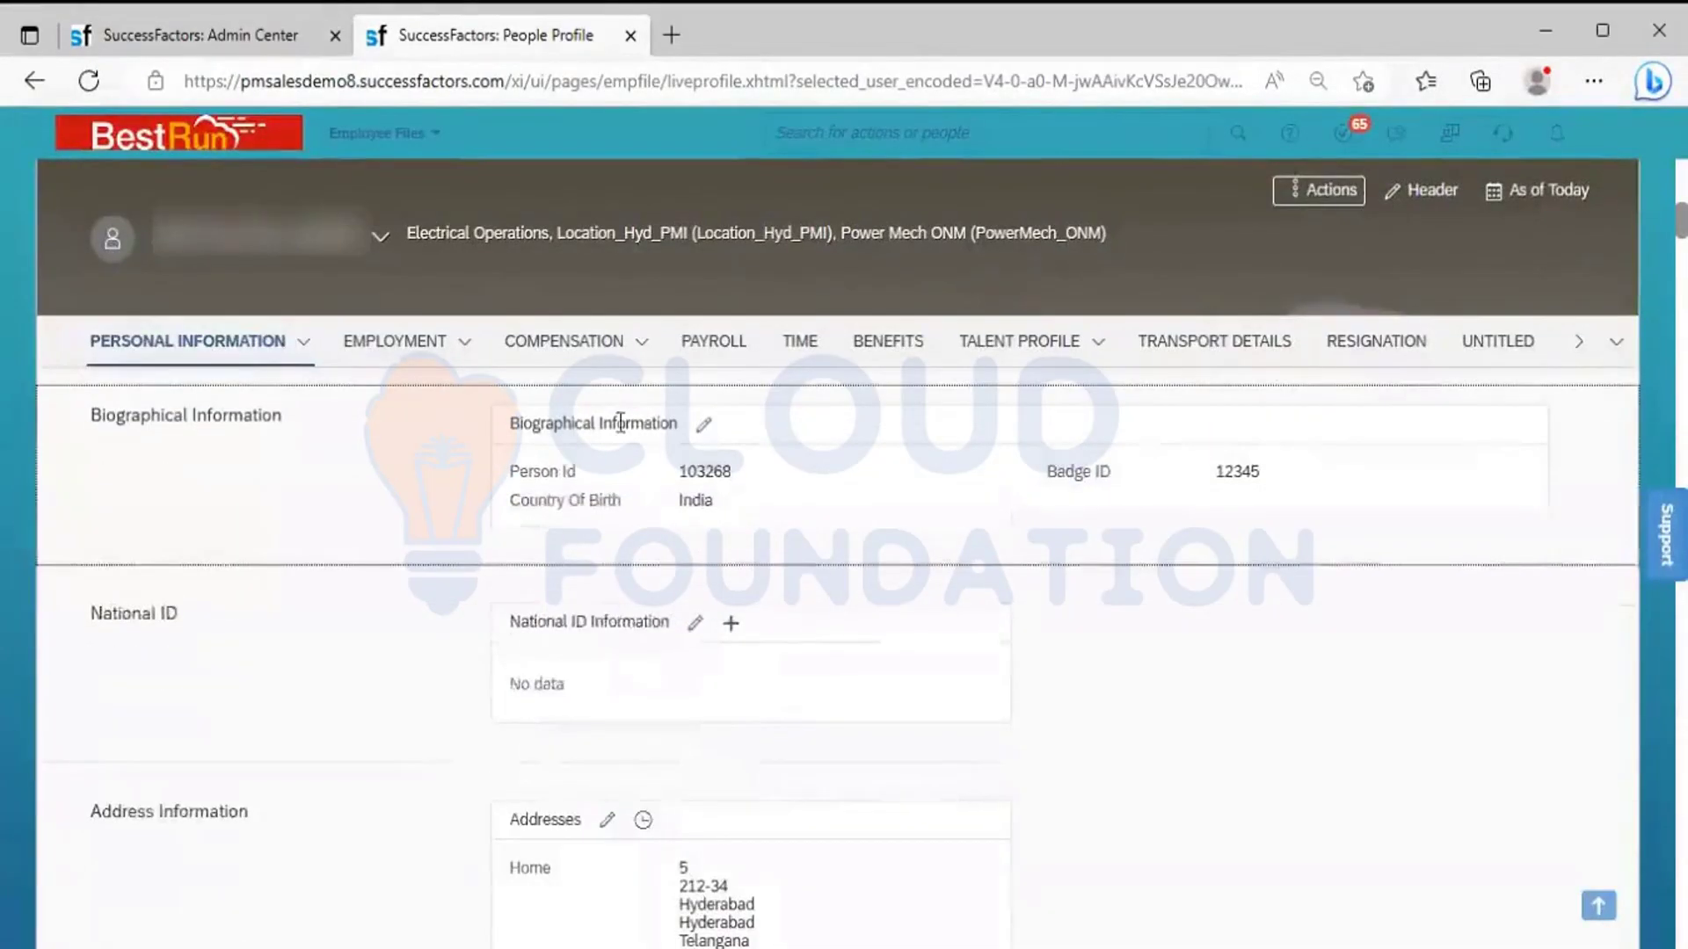
{"action": "left_click", "coordinate": [701, 427]}
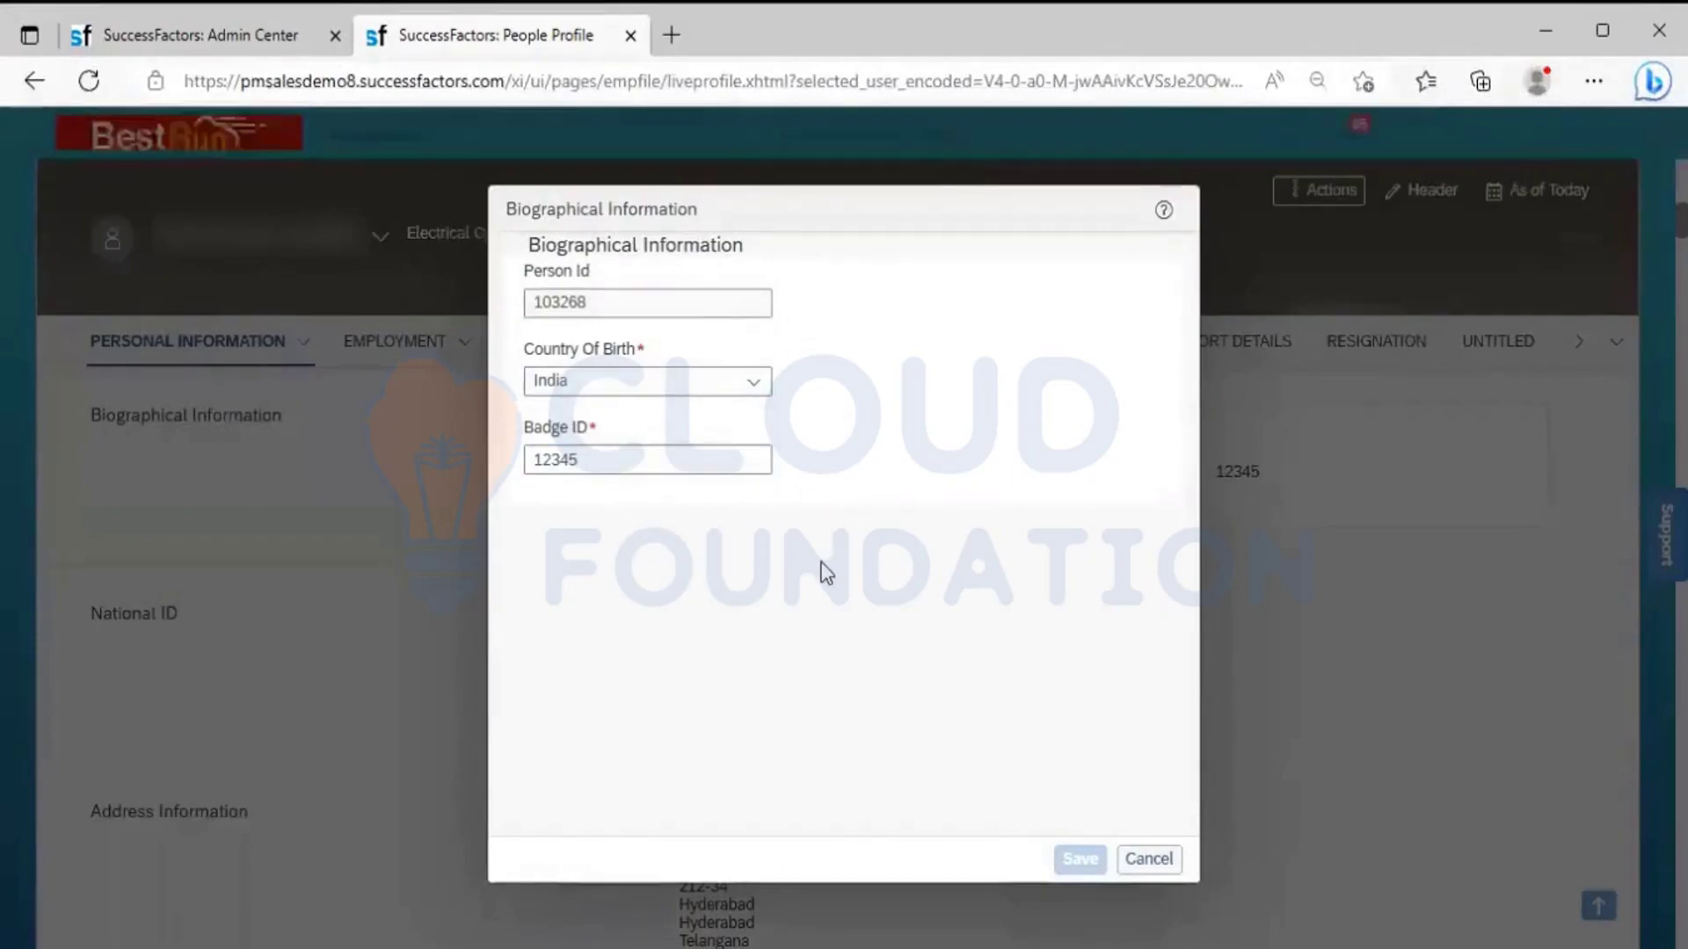
{"action": "left_click", "coordinate": [1129, 855]}
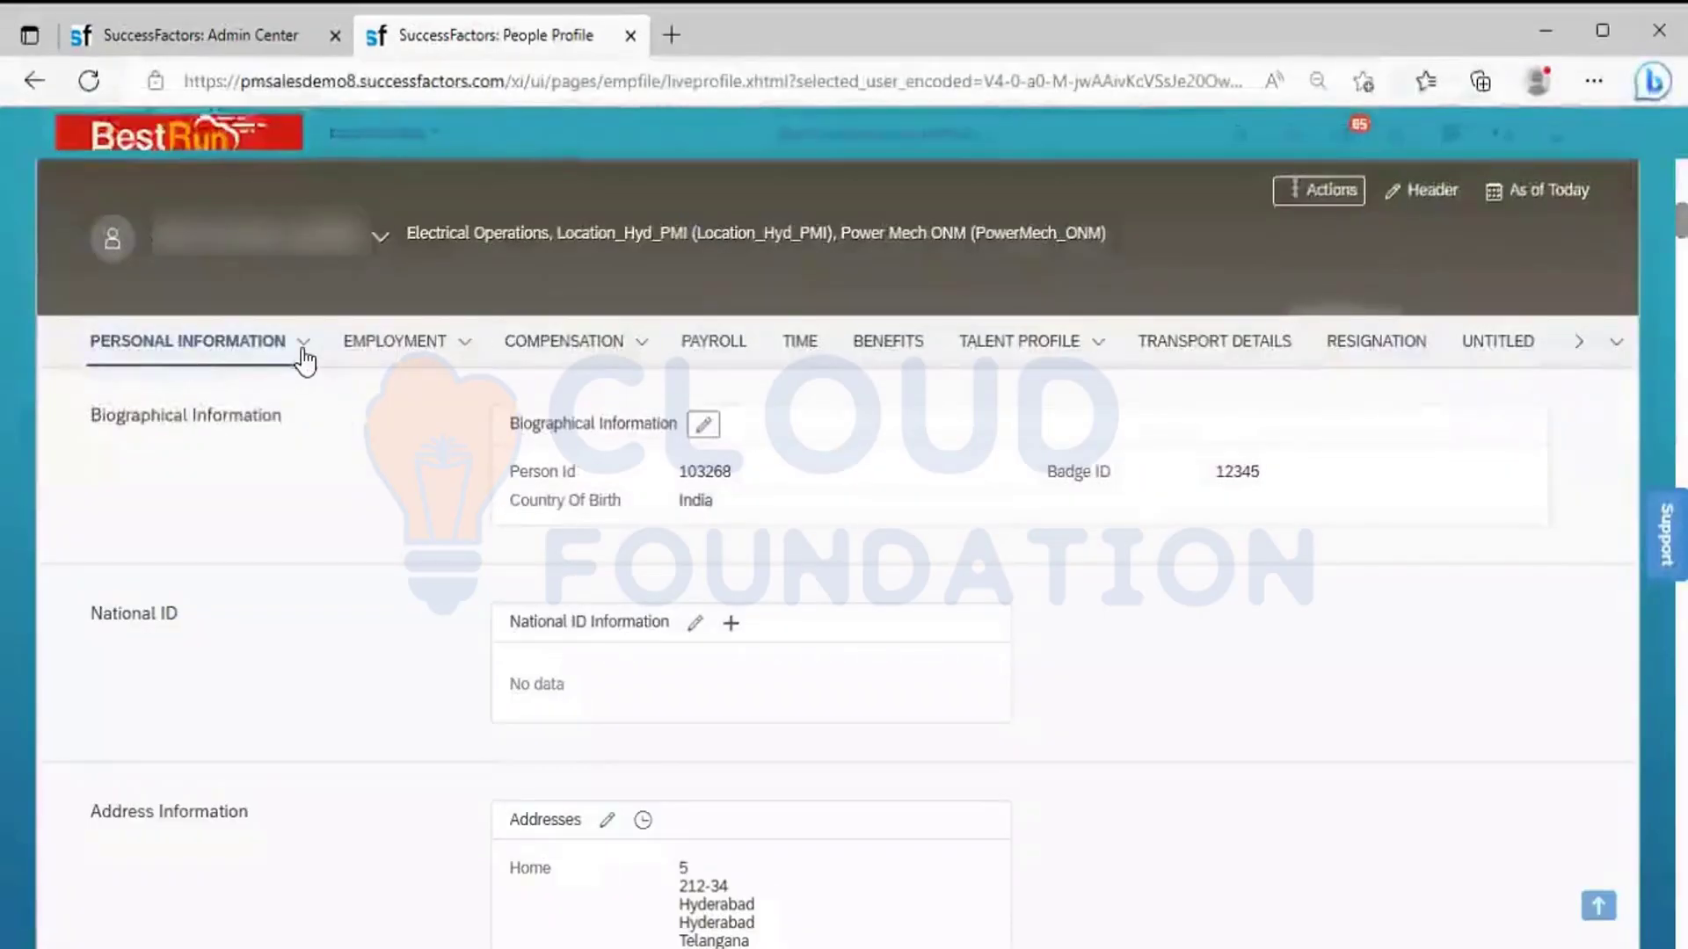
- View the subsections listed under the employee's Personal Information, Employment and Compensation sections
{"action": "left_click", "coordinate": [303, 343]}
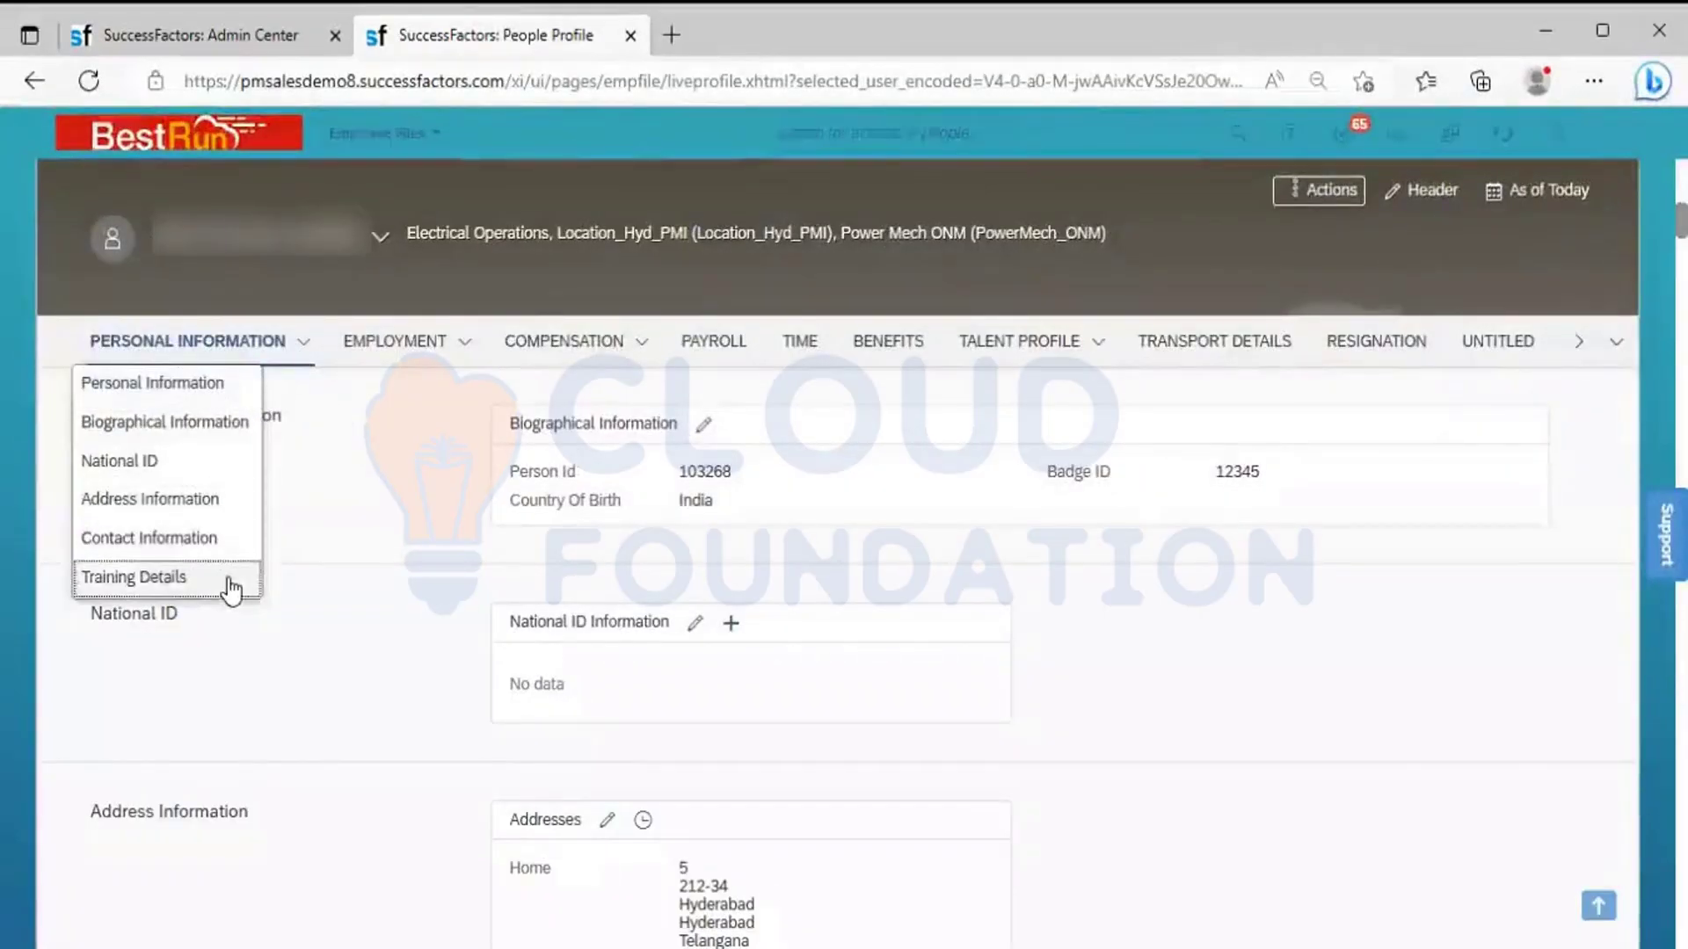
{"action": "left_click", "coordinate": [463, 346]}
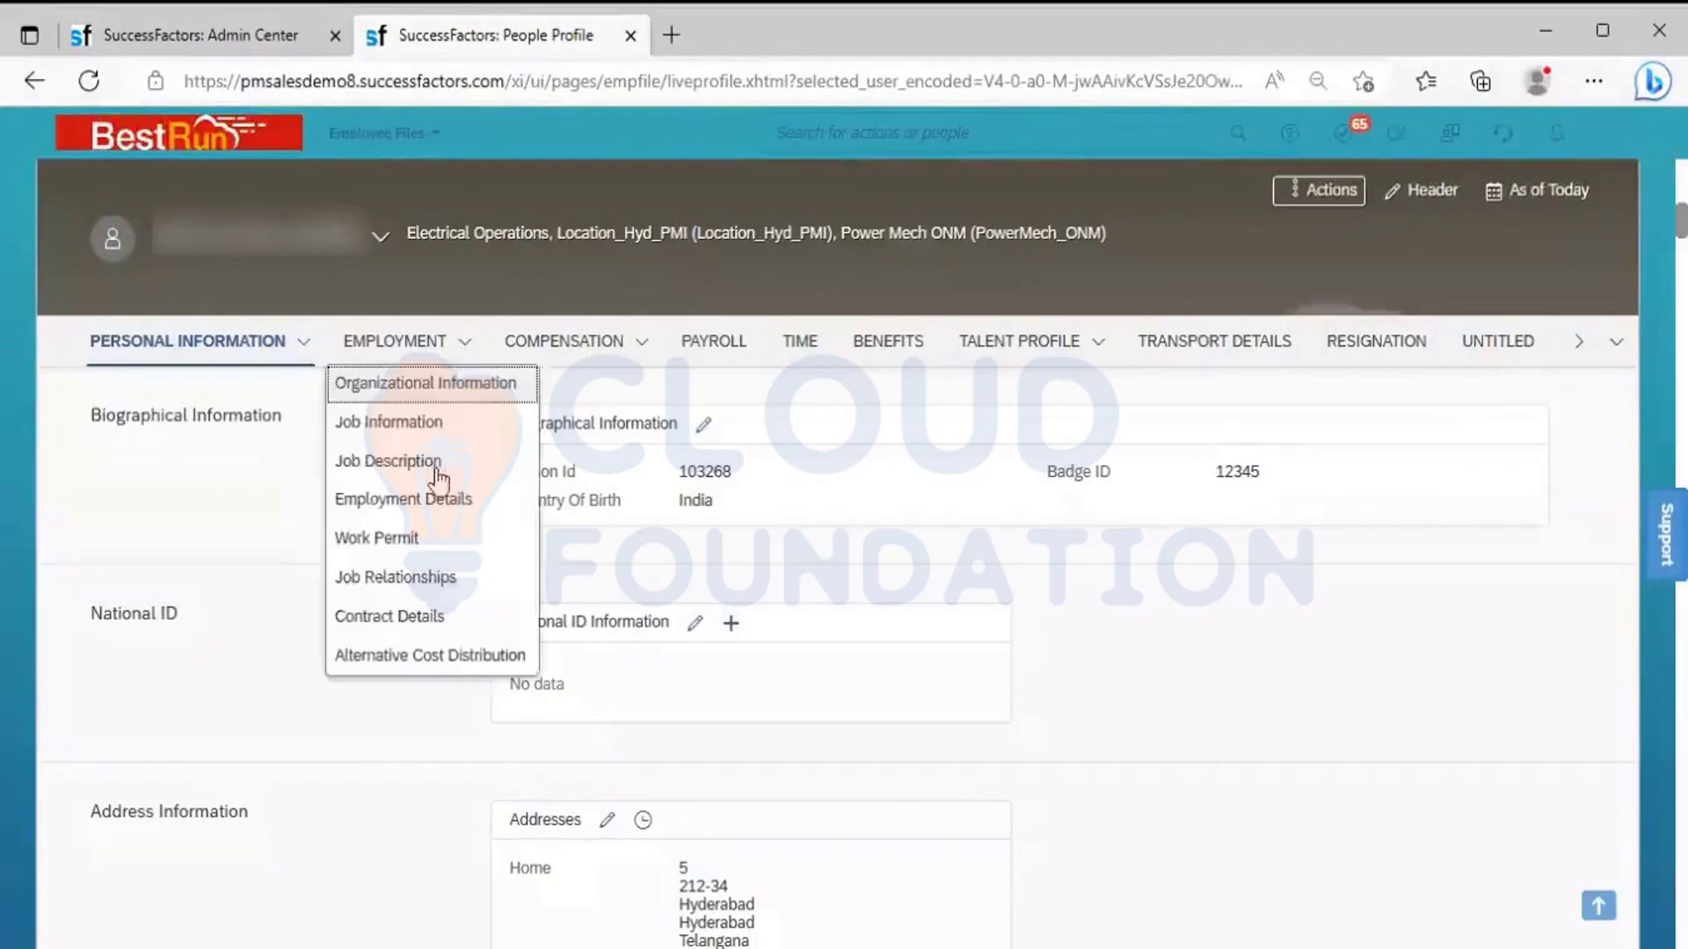
{"action": "left_click", "coordinate": [646, 345]}
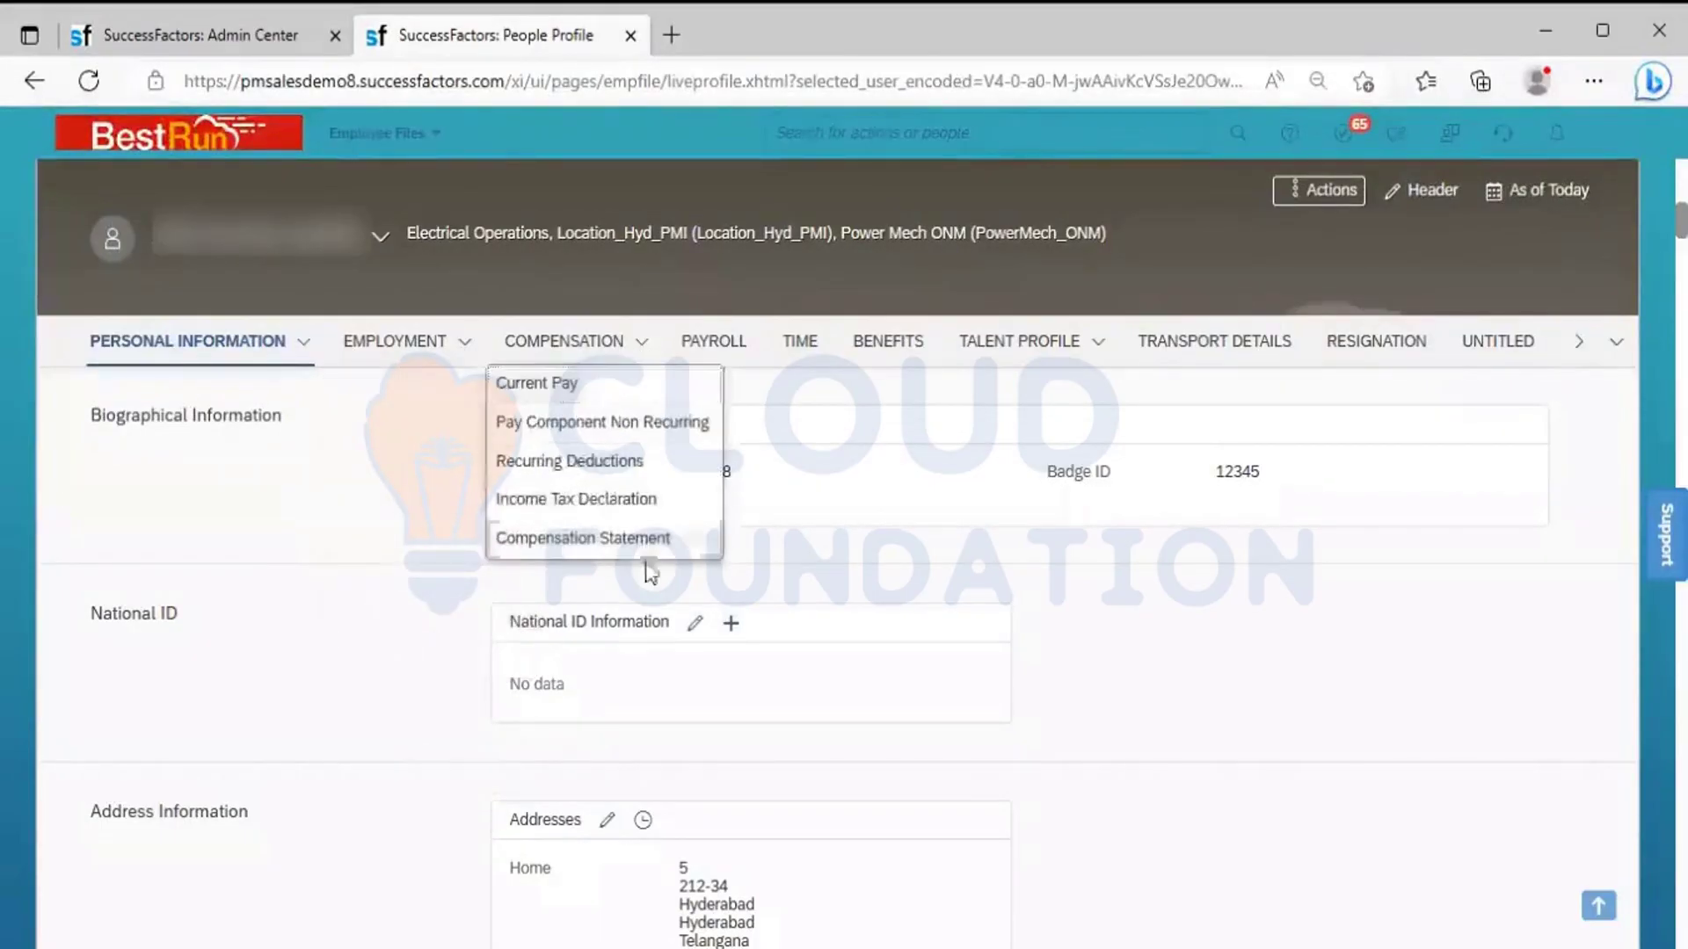
{"action": "left_click", "coordinate": [1115, 679]}
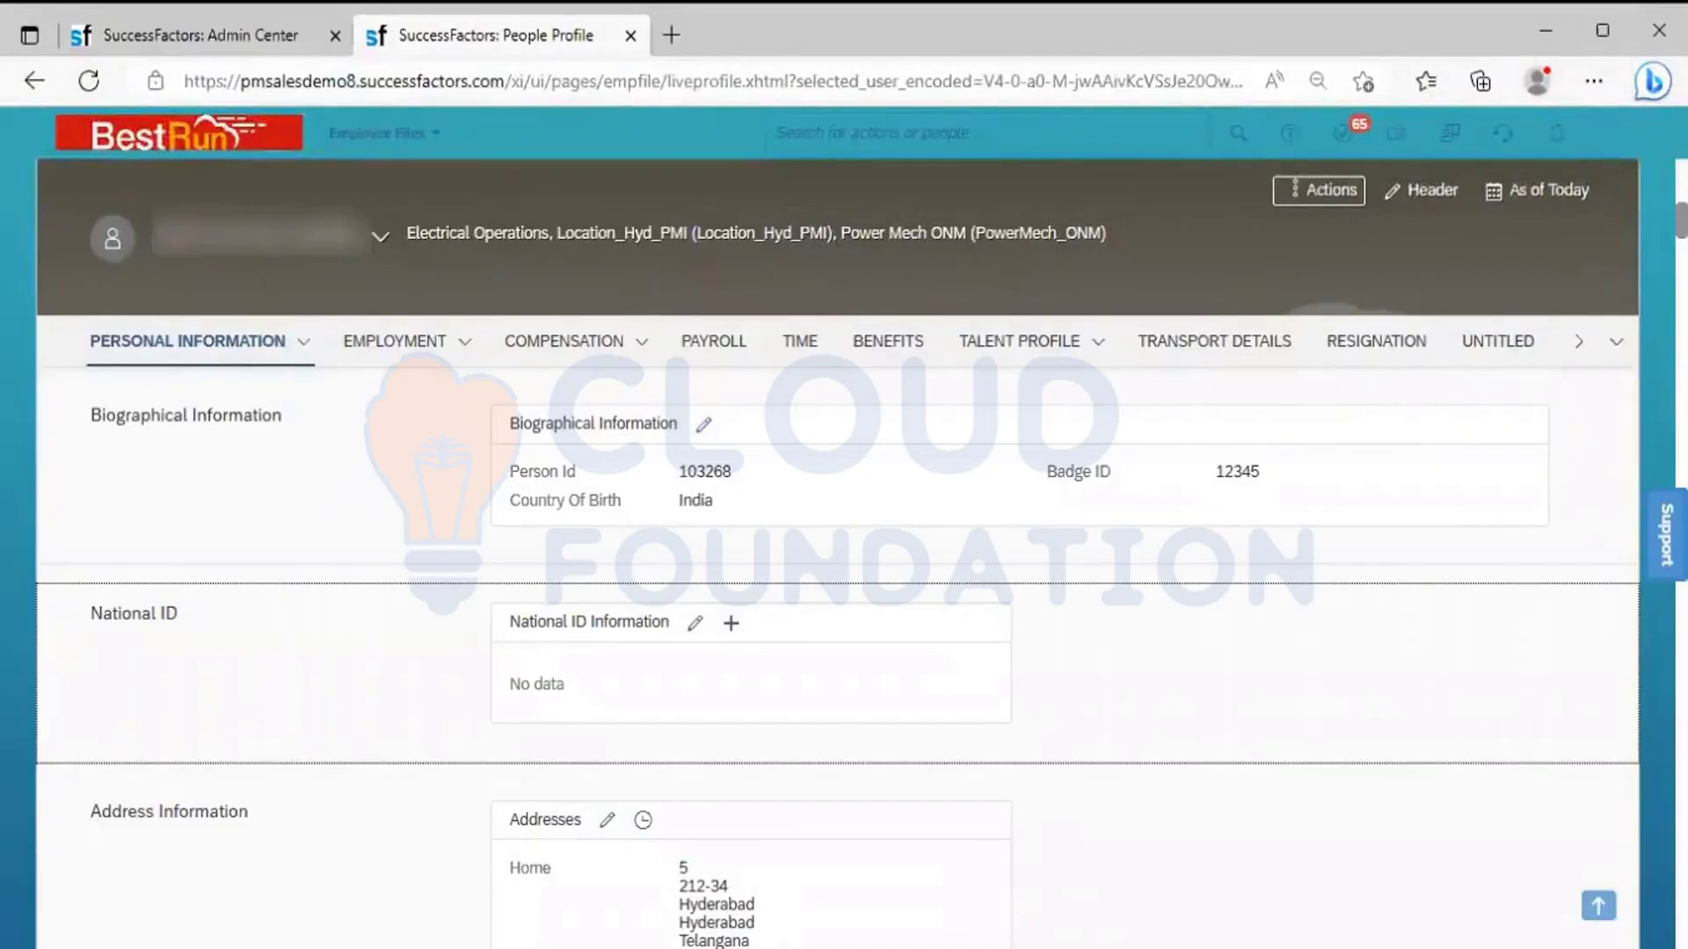
- Switch to the Excel notes and review the Employee Data, EC Effective Dated Entities and Employee Views categories alongside the portlet types
{"action": "key", "text": "alt+Tab"}
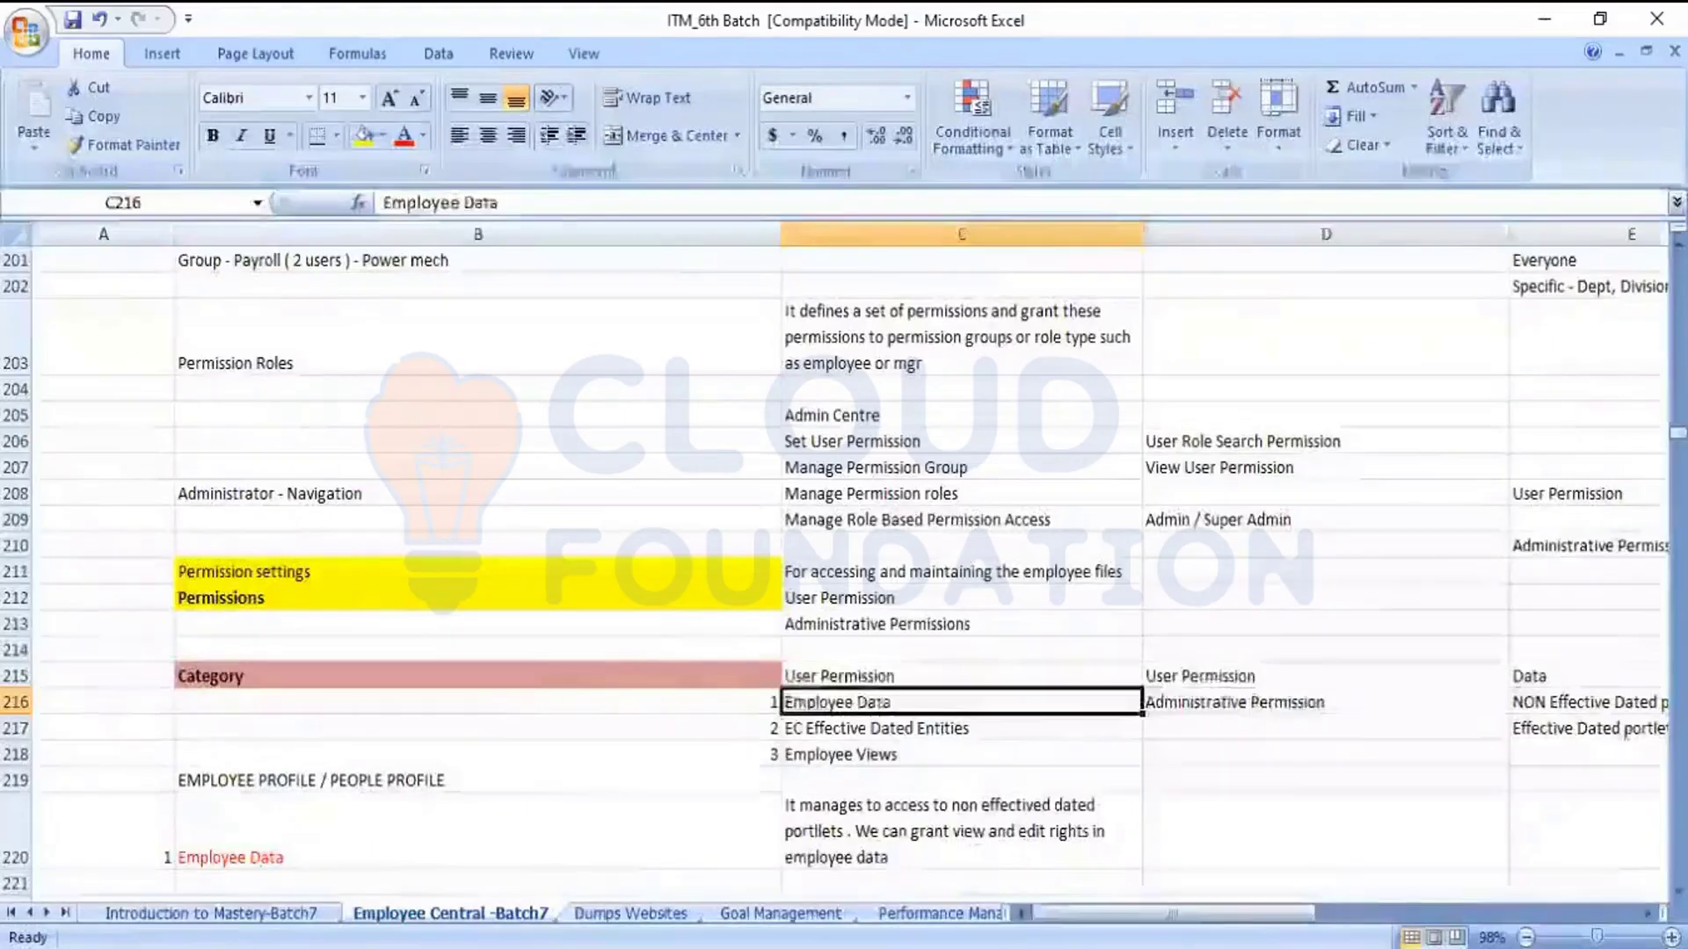
{"action": "key", "text": "Right"}
{"action": "key", "text": "Right"}
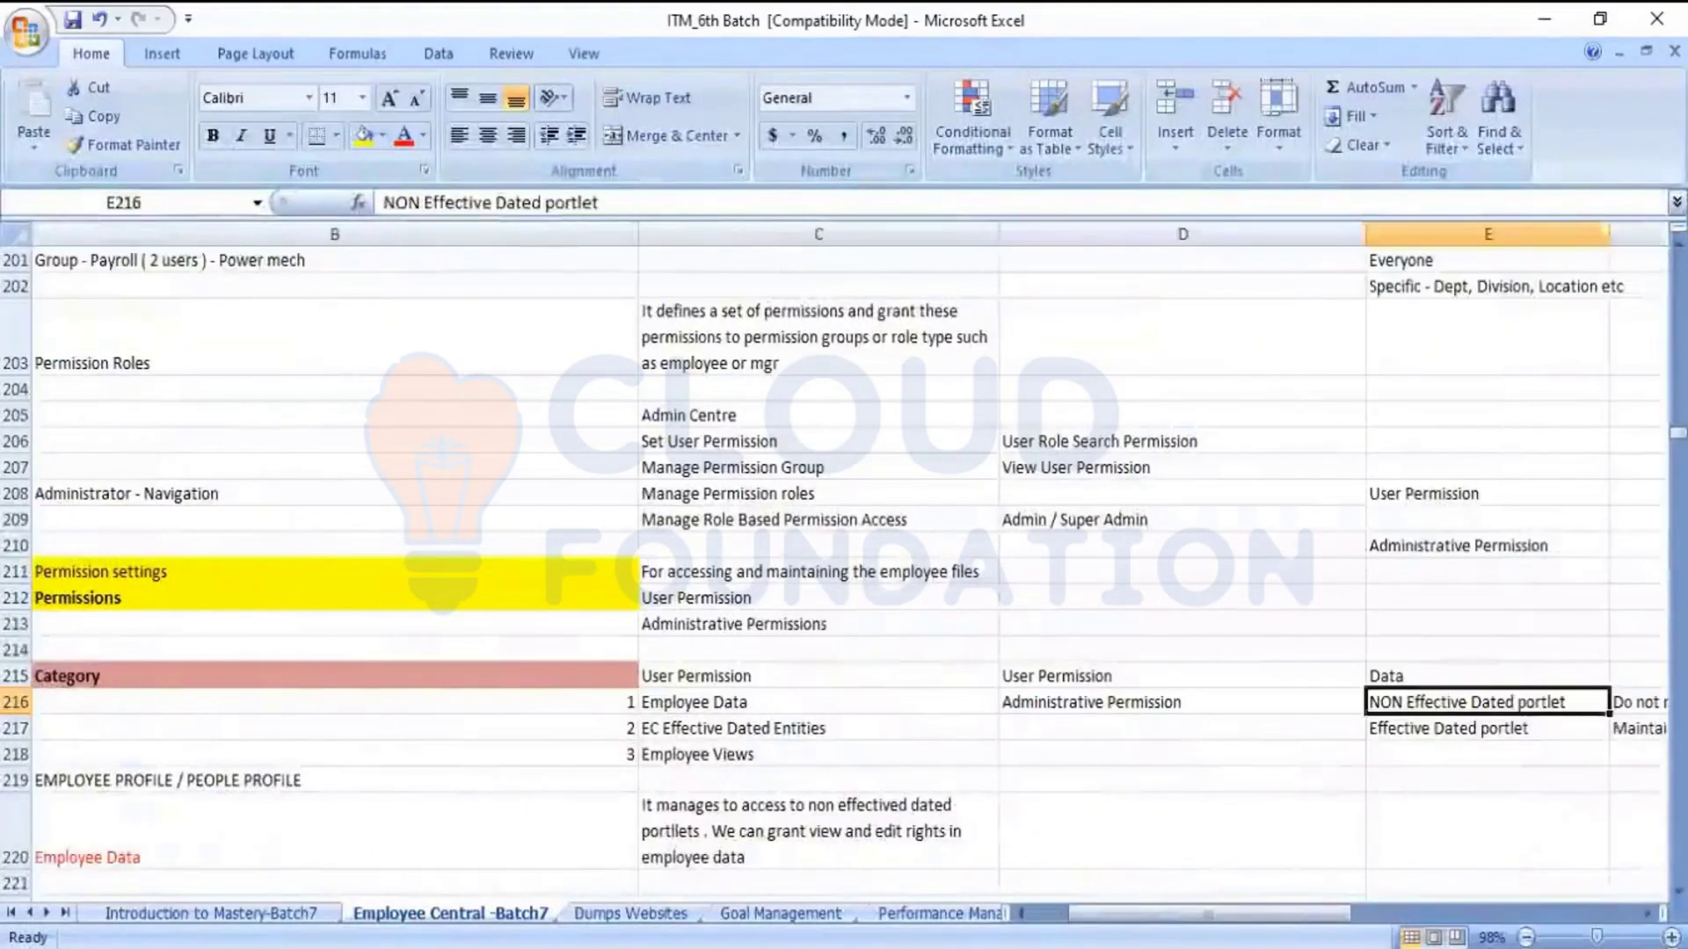
{"action": "key", "text": "Down"}
{"action": "key", "text": "Left"}
{"action": "key", "text": "Left"}
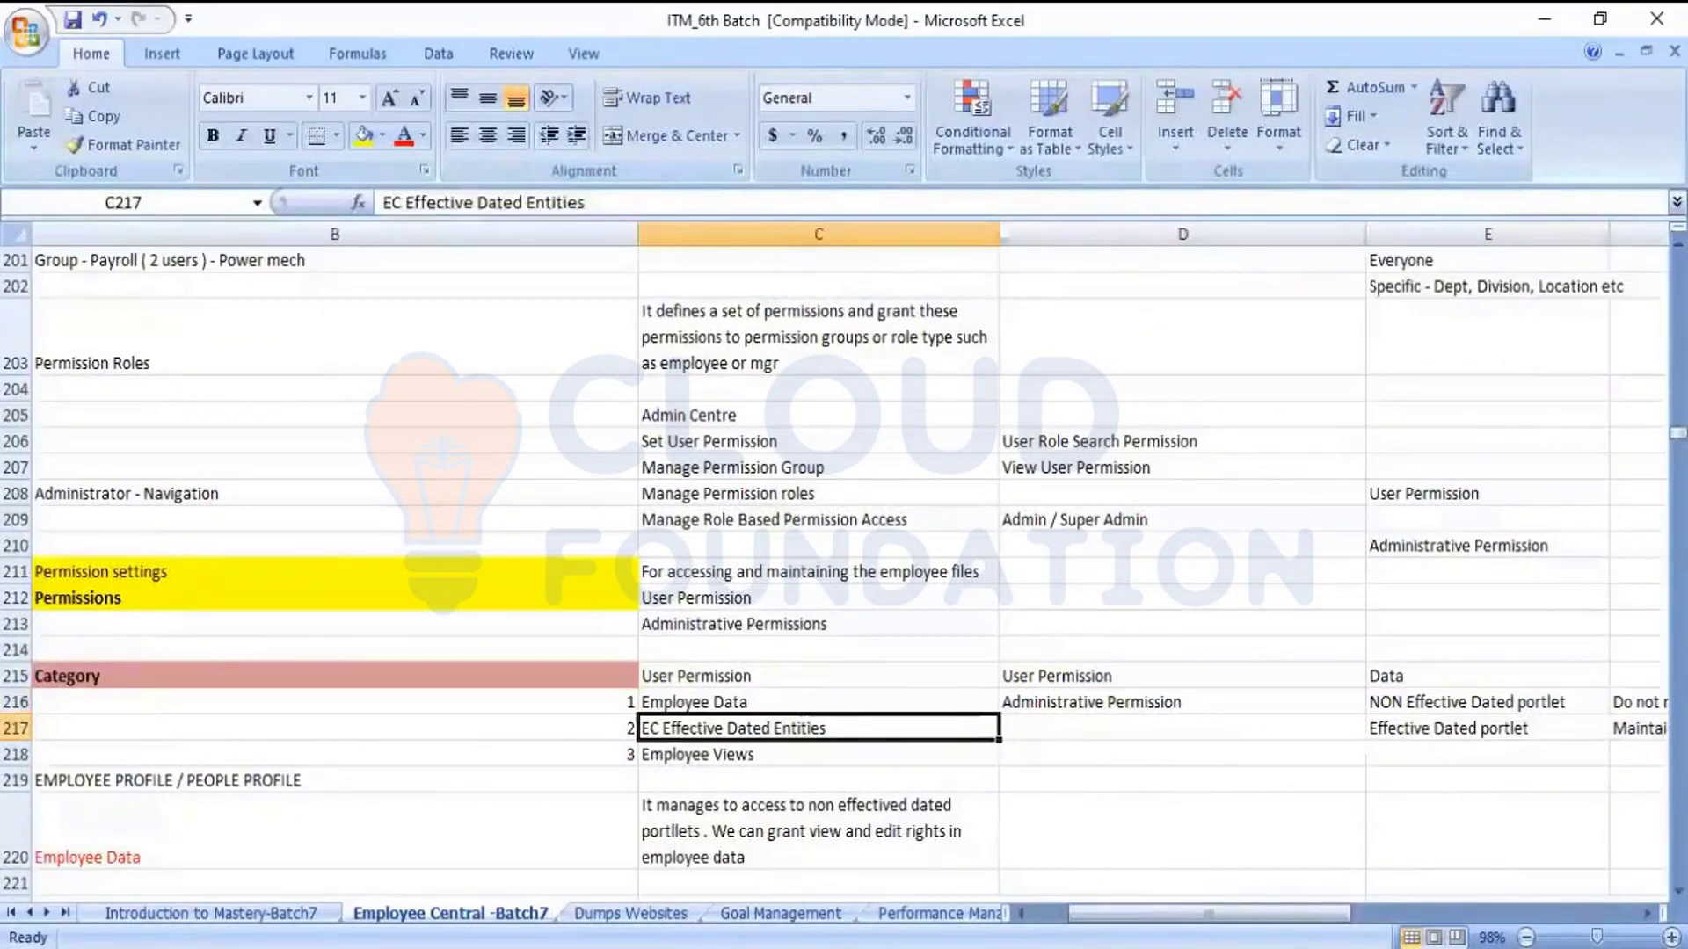
{"action": "key", "text": "Up"}
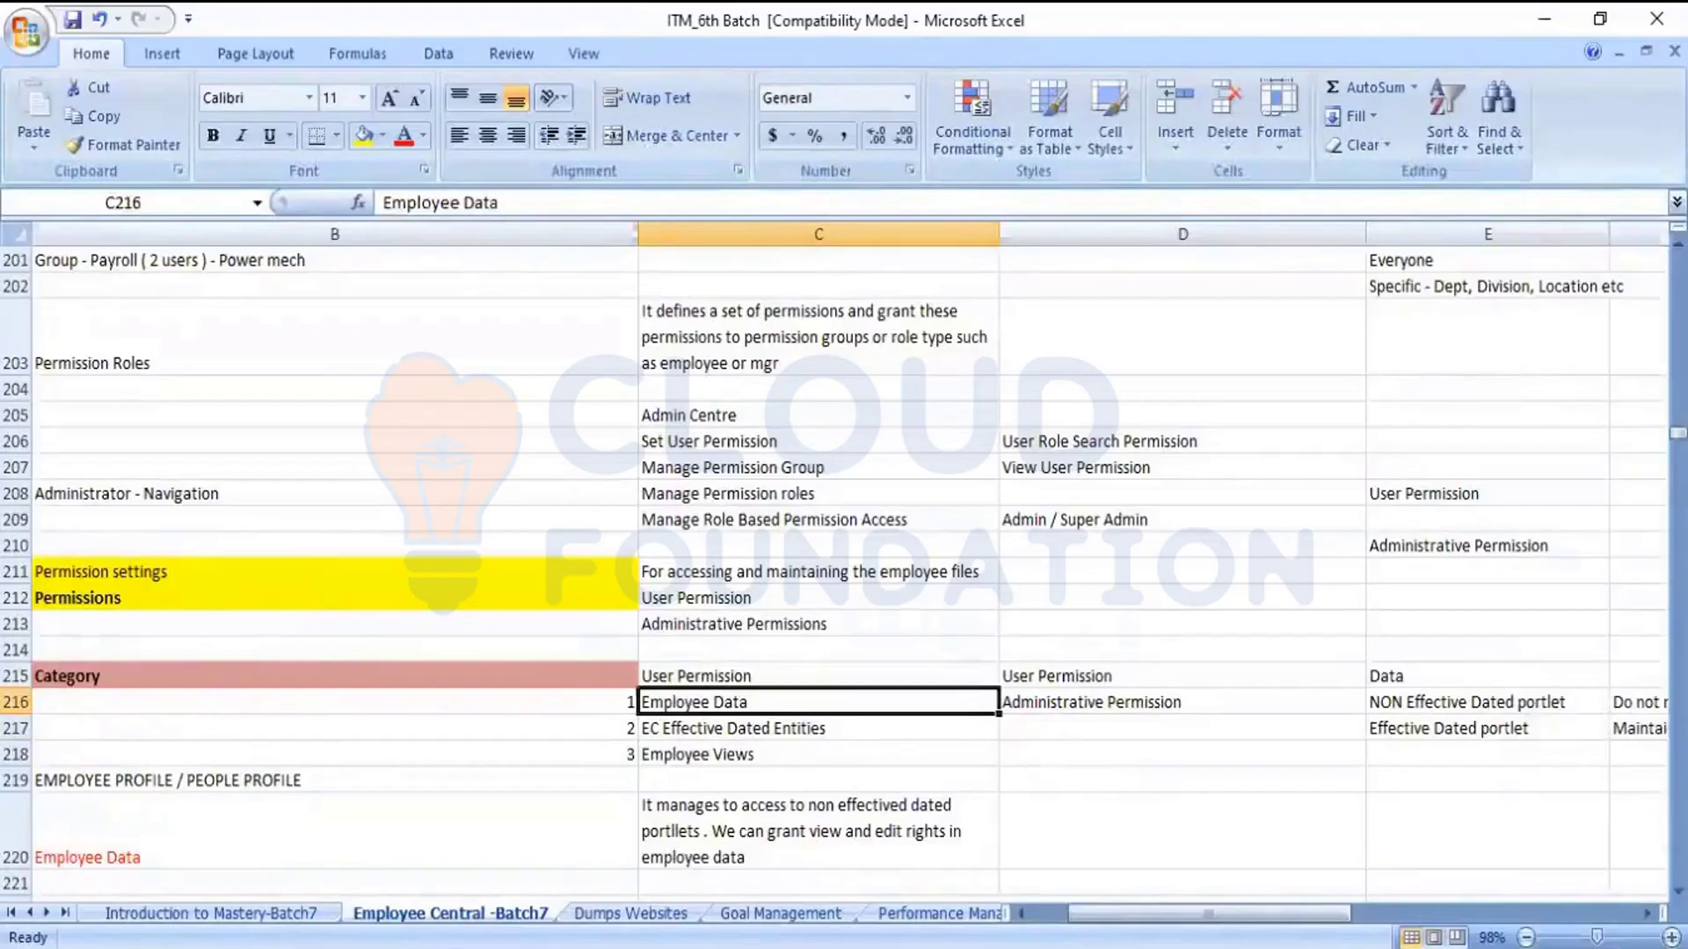
{"action": "key", "text": "Down"}
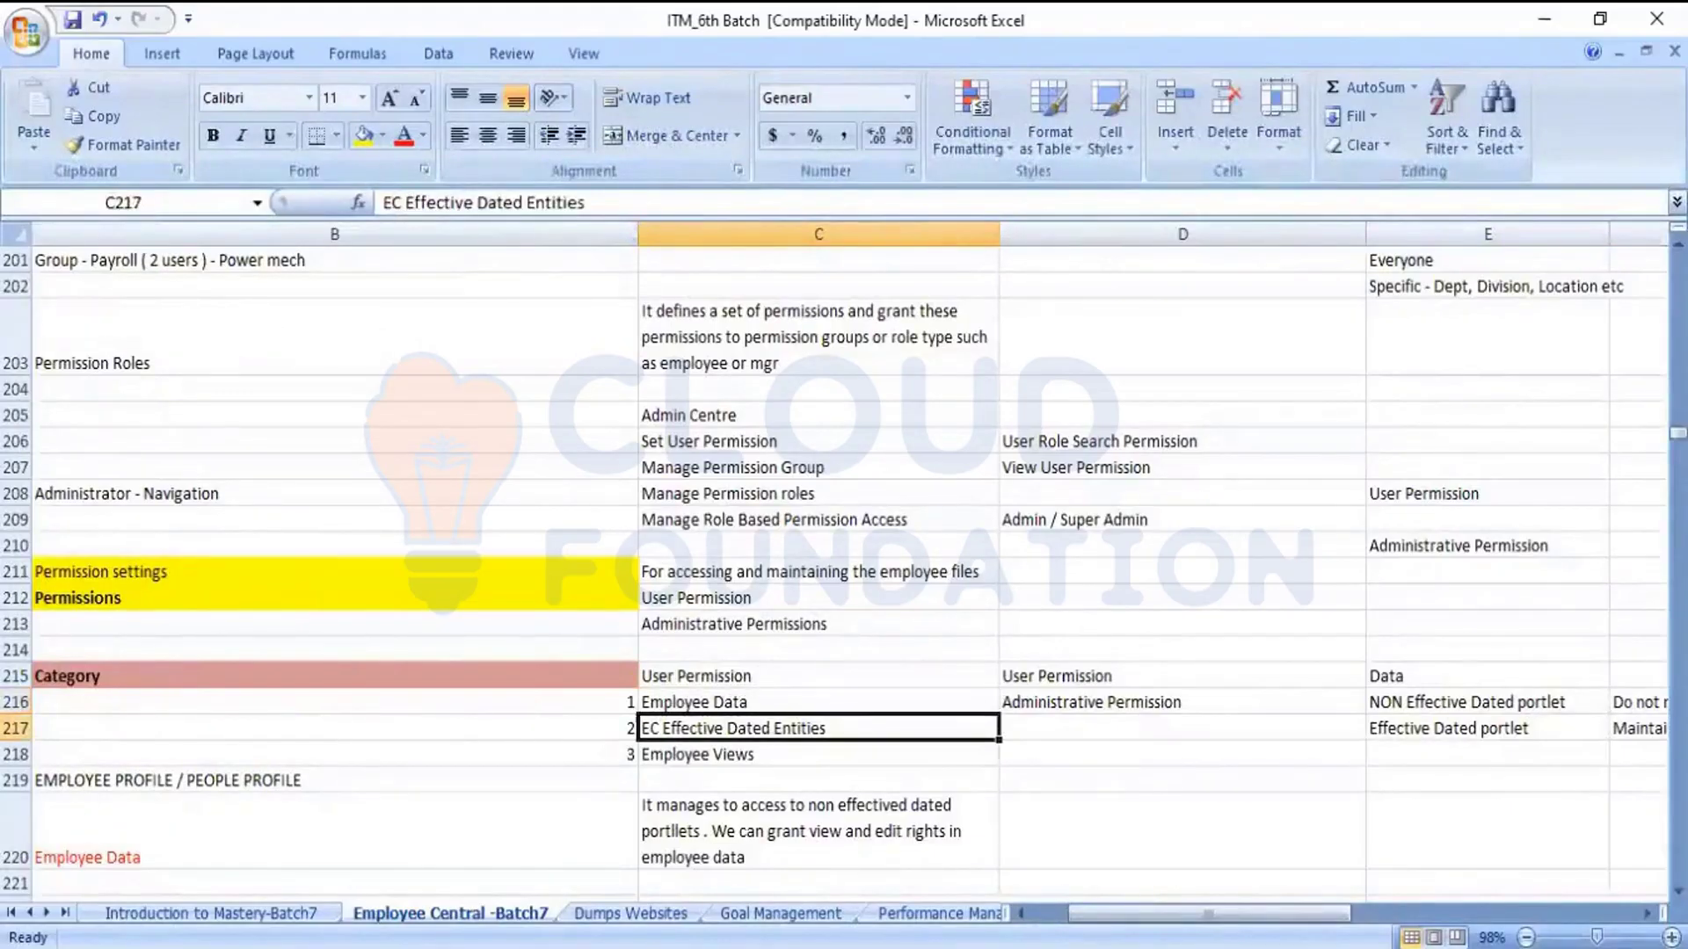
{"action": "key", "text": "Down"}
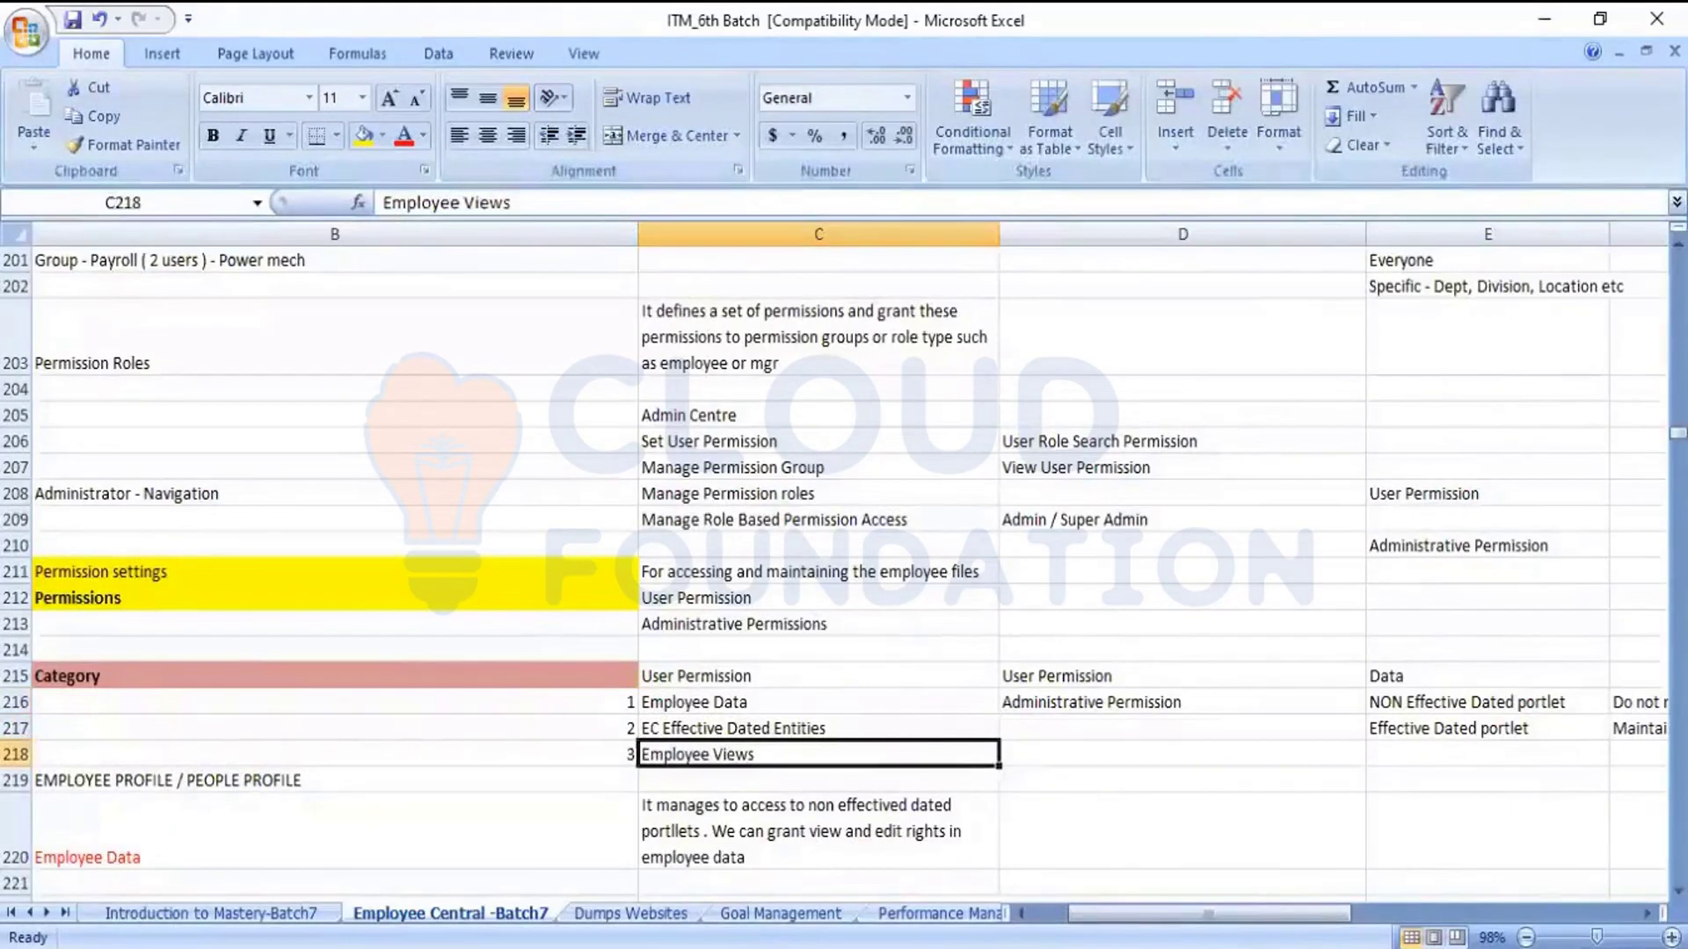
{"action": "key", "text": "Up"}
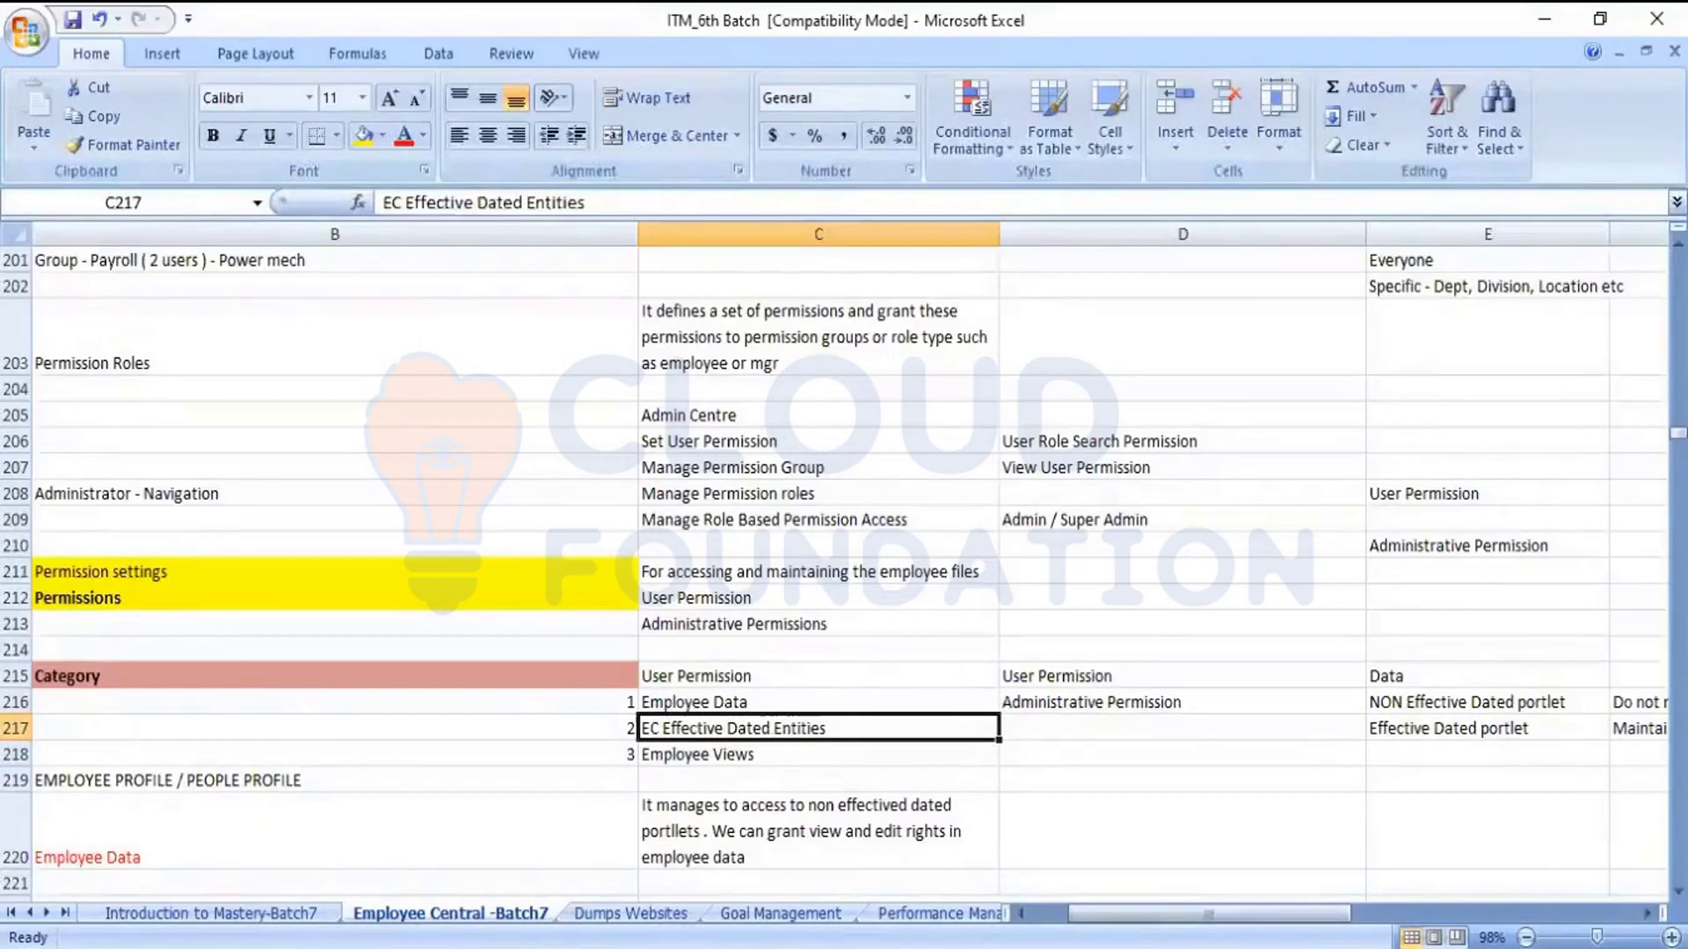
- Look through the category descriptions below the list and read the Employee Data description in cell C220
{"action": "key", "text": "Down"}
{"action": "key", "text": "Down"}
{"action": "key", "text": "Down"}
{"action": "key", "text": "Down"}
{"action": "key", "text": "Down"}
{"action": "key", "text": "Down"}
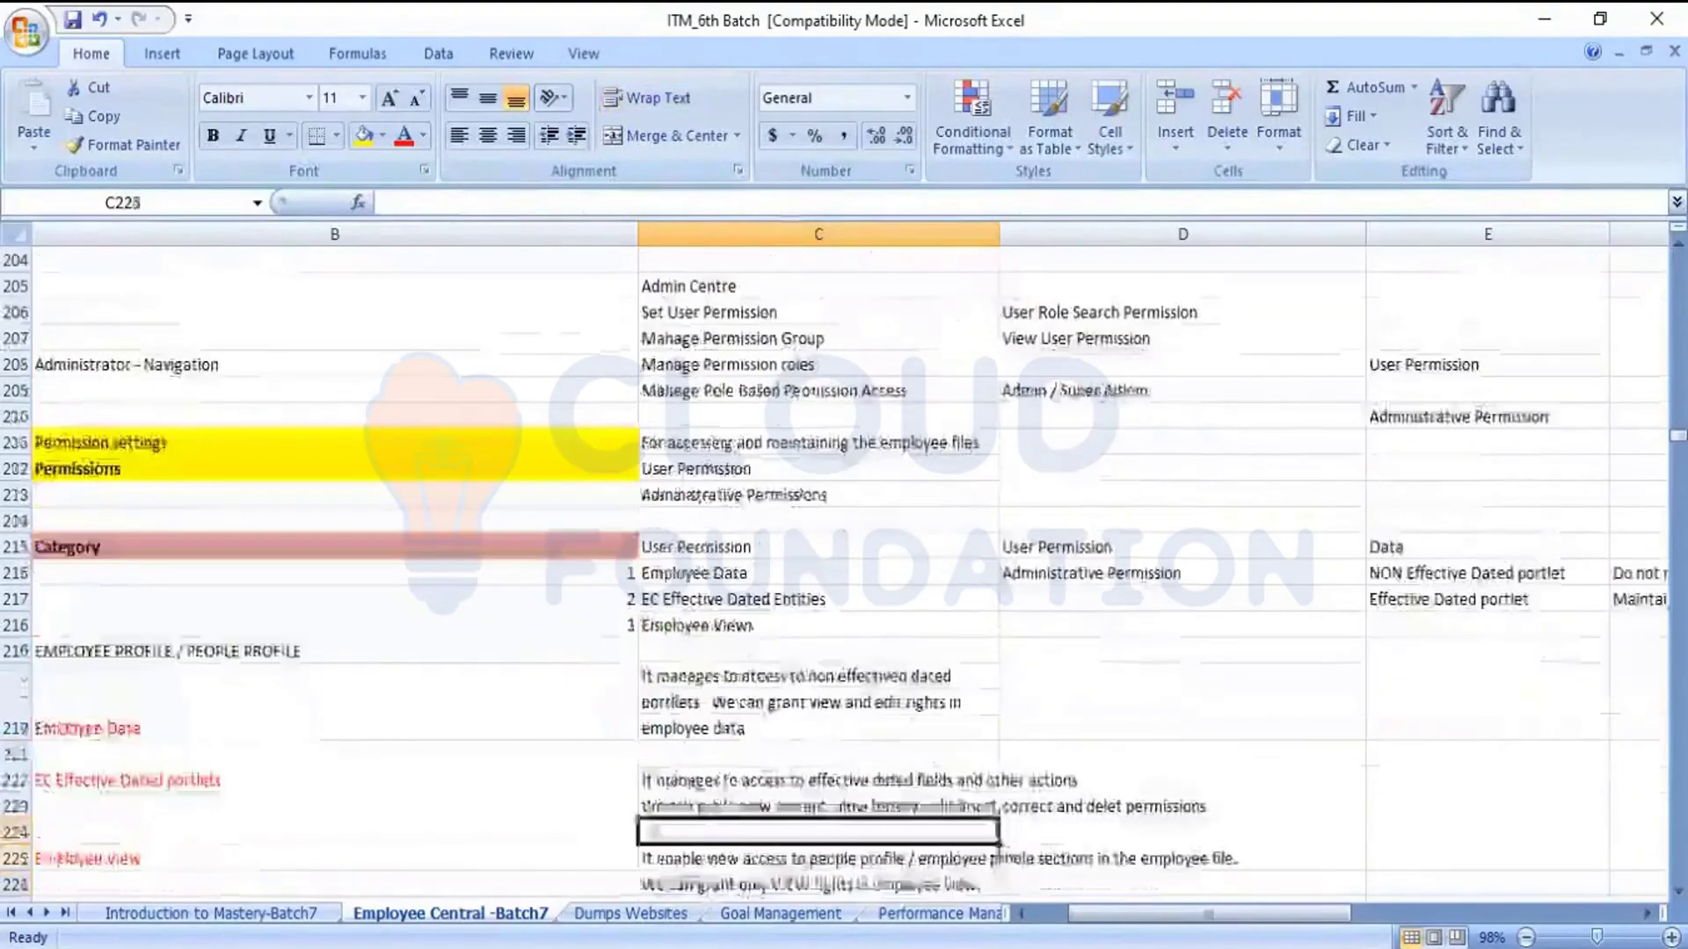
{"action": "key", "text": "Up"}
{"action": "key", "text": "Up"}
{"action": "key", "text": "Up"}
{"action": "key", "text": "Up"}
{"action": "key", "text": "Up"}
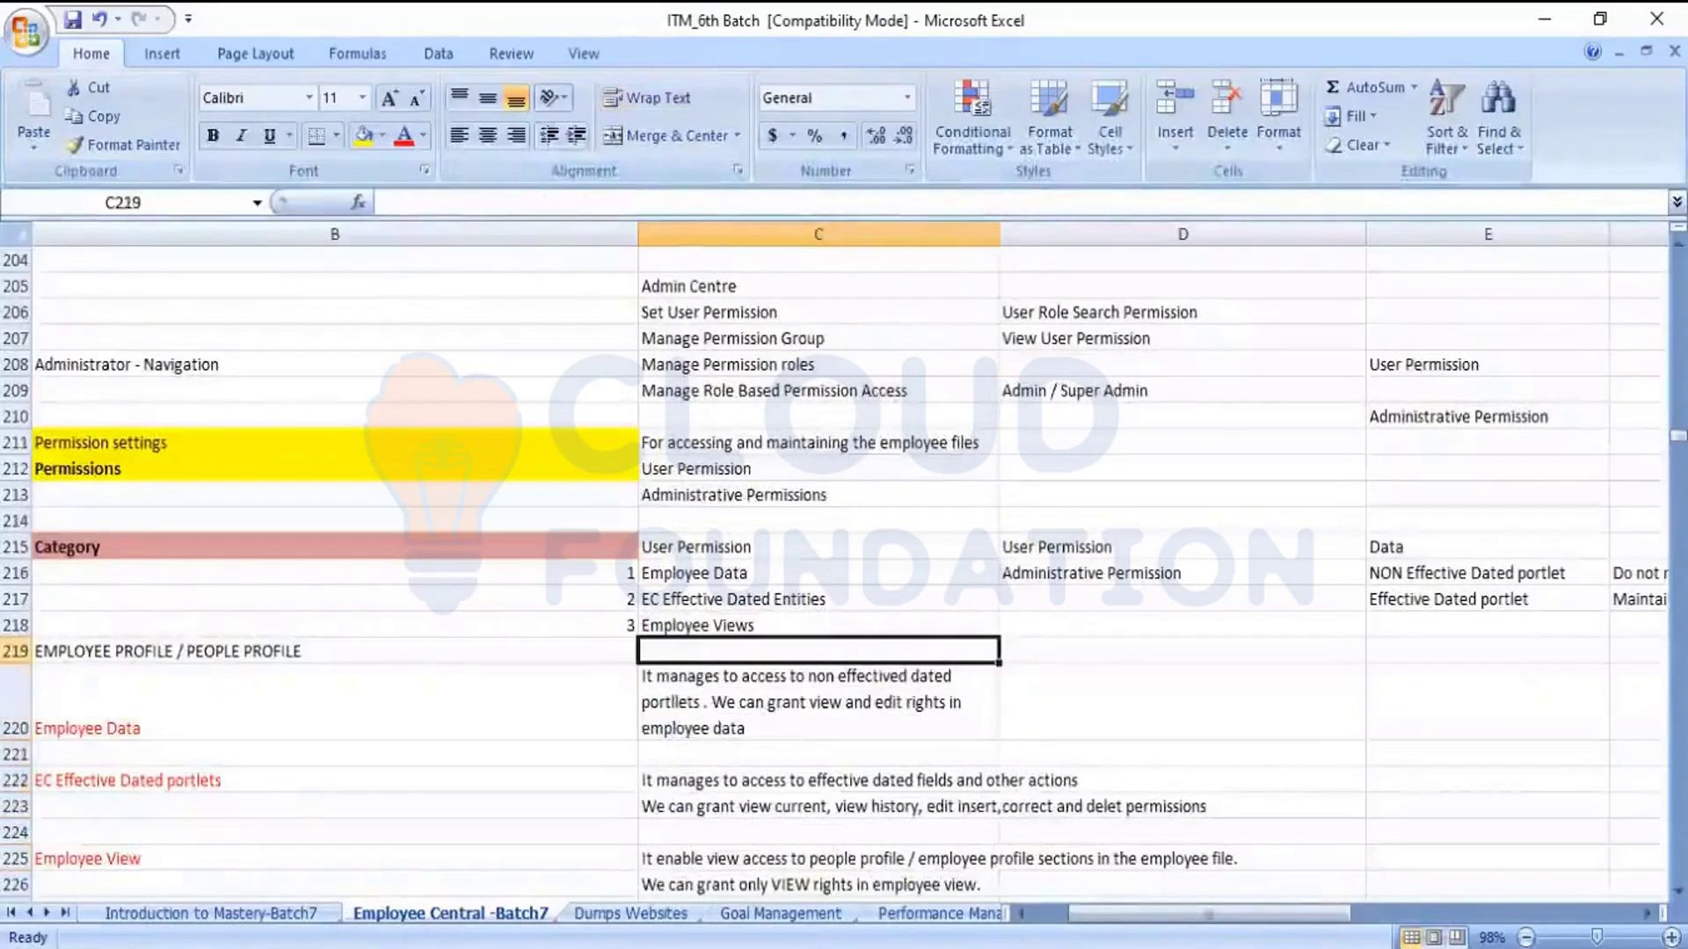
{"action": "key", "text": "Down"}
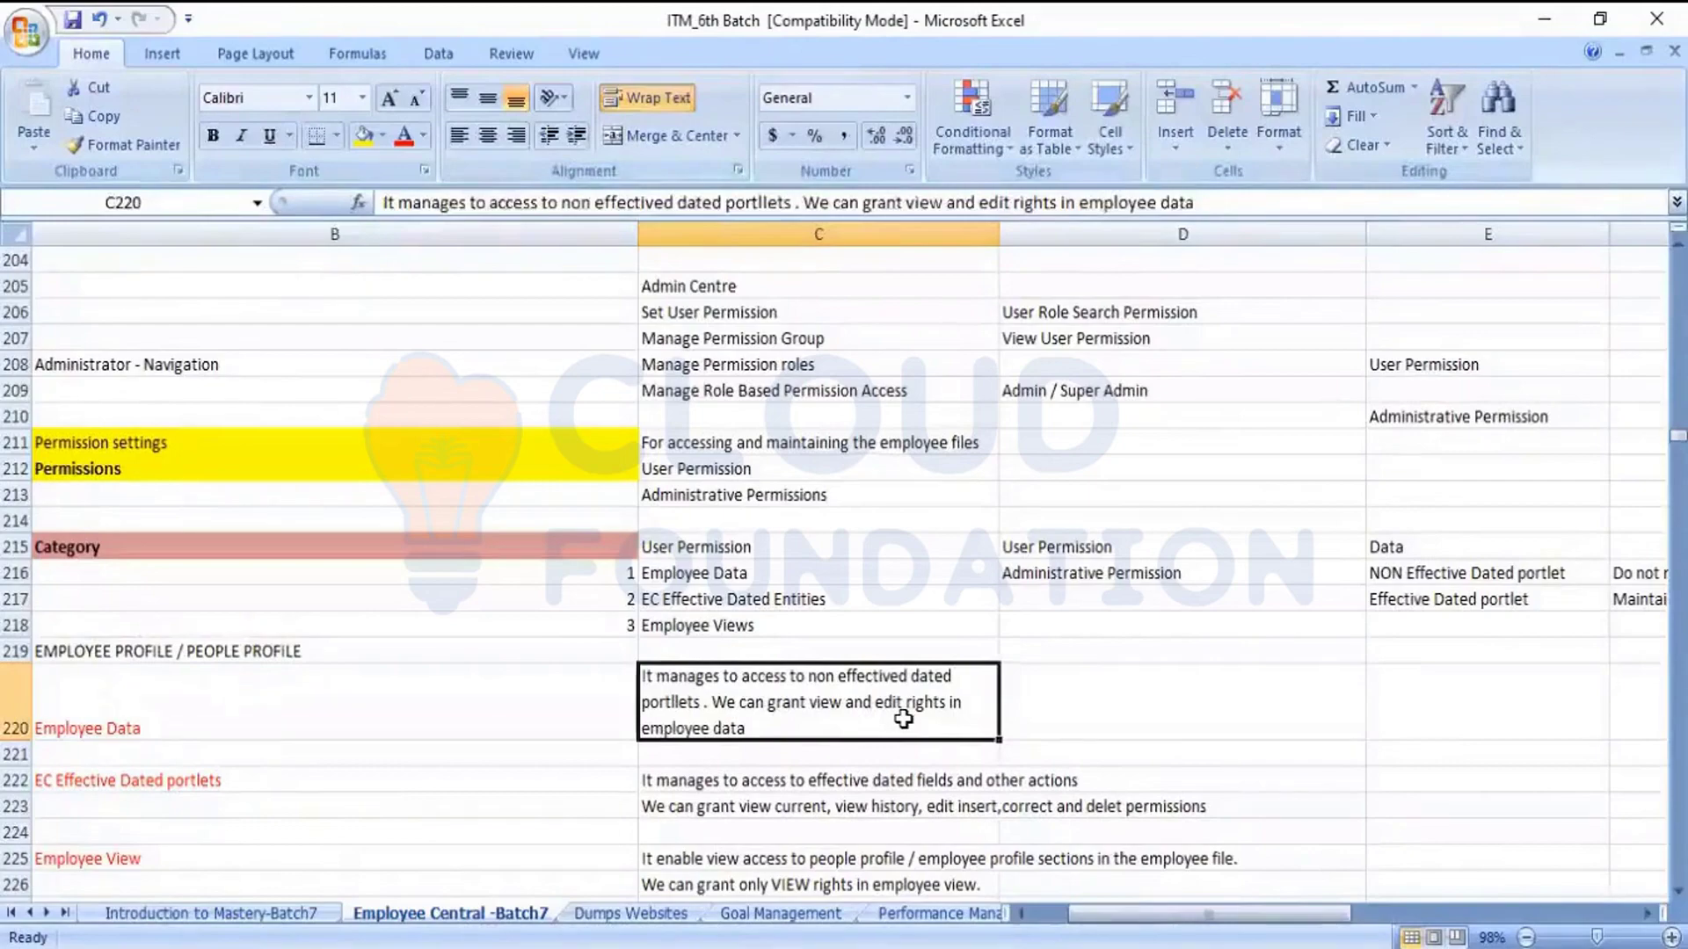
- Go from the Employee Data label to the EC Effective Dated portlets entry in row 222 and review its description
{"action": "left_click", "coordinate": [382, 704]}
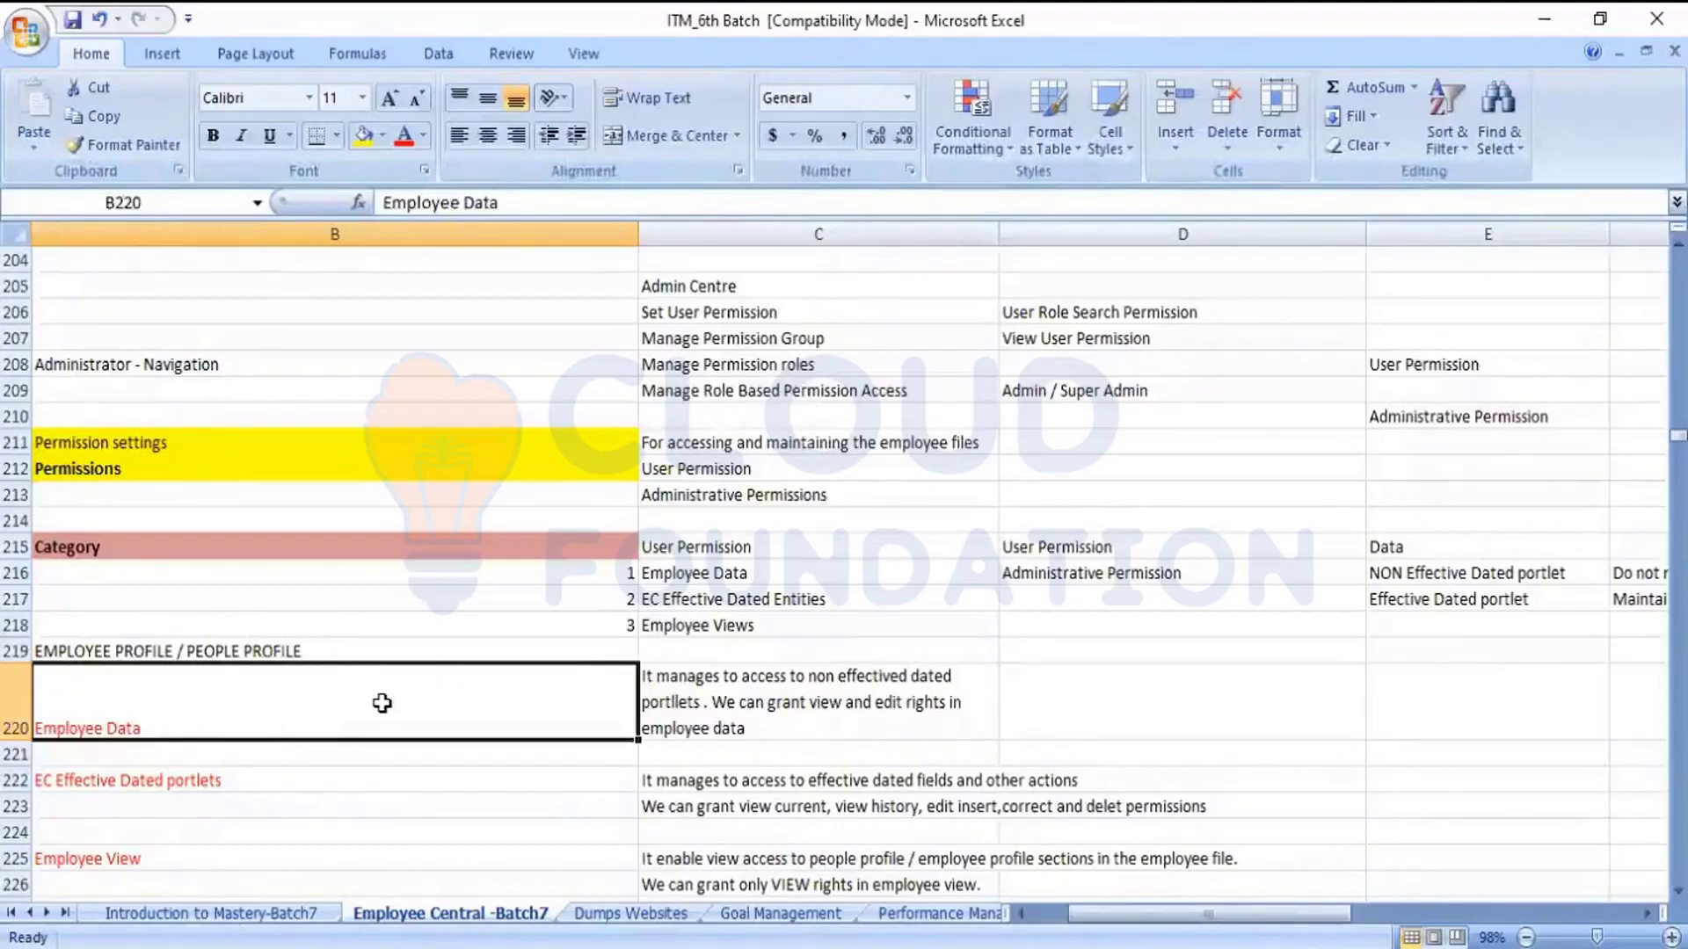
{"action": "key", "text": "Down"}
{"action": "key", "text": "Down"}
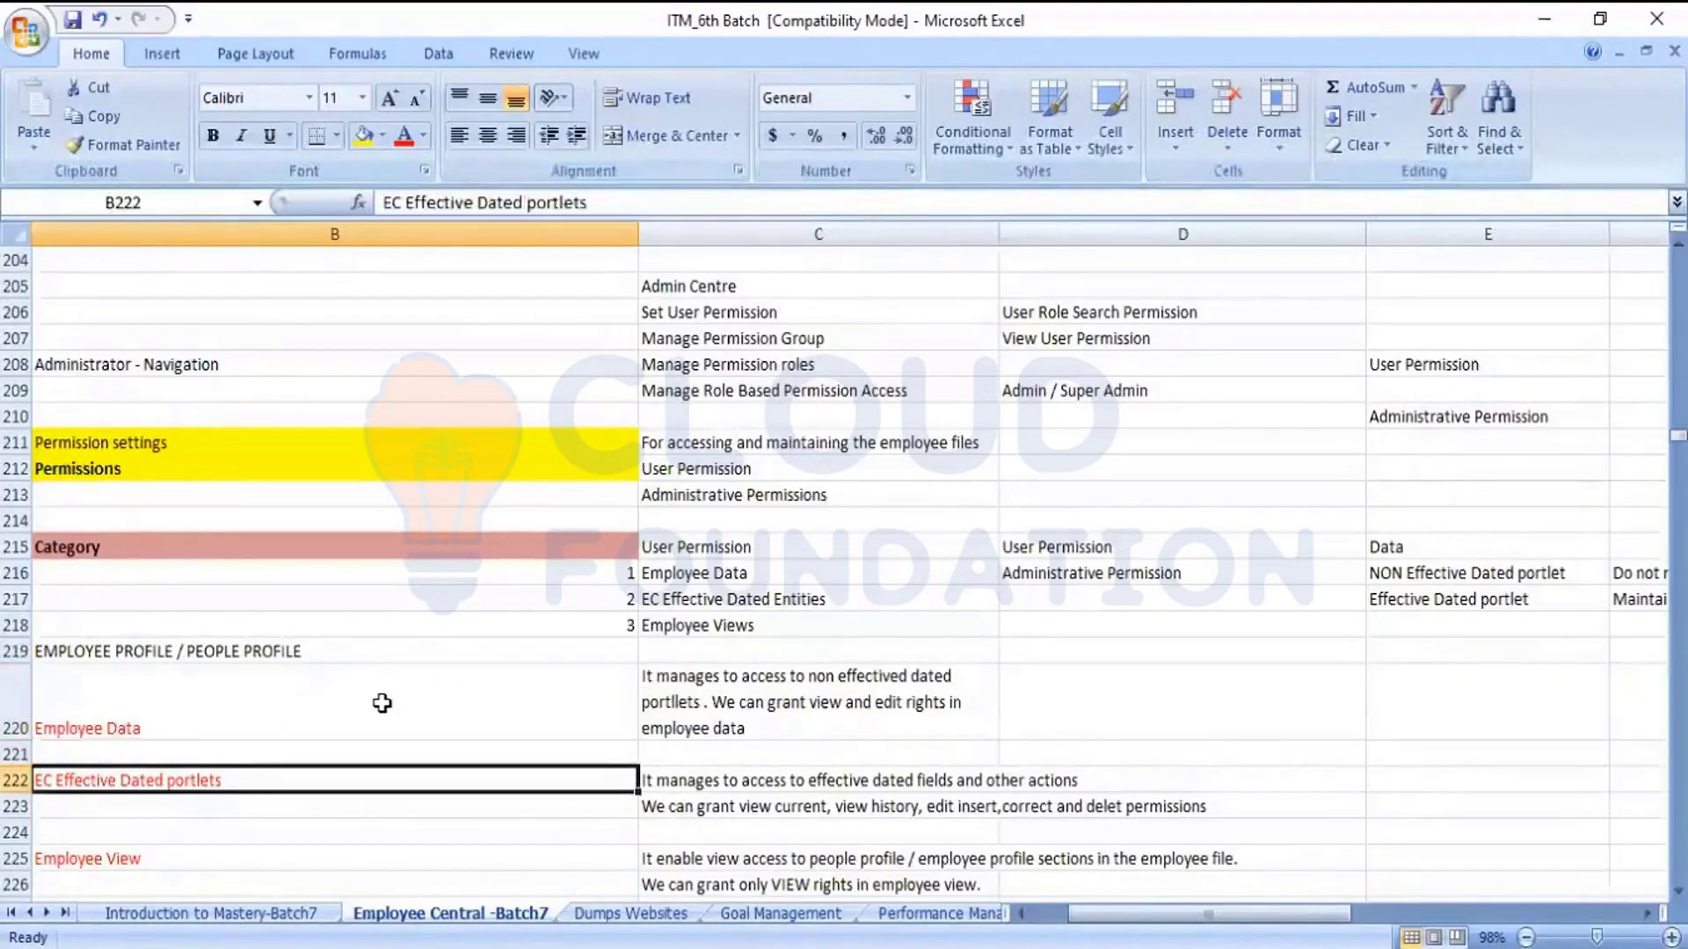
{"action": "key", "text": "Right"}
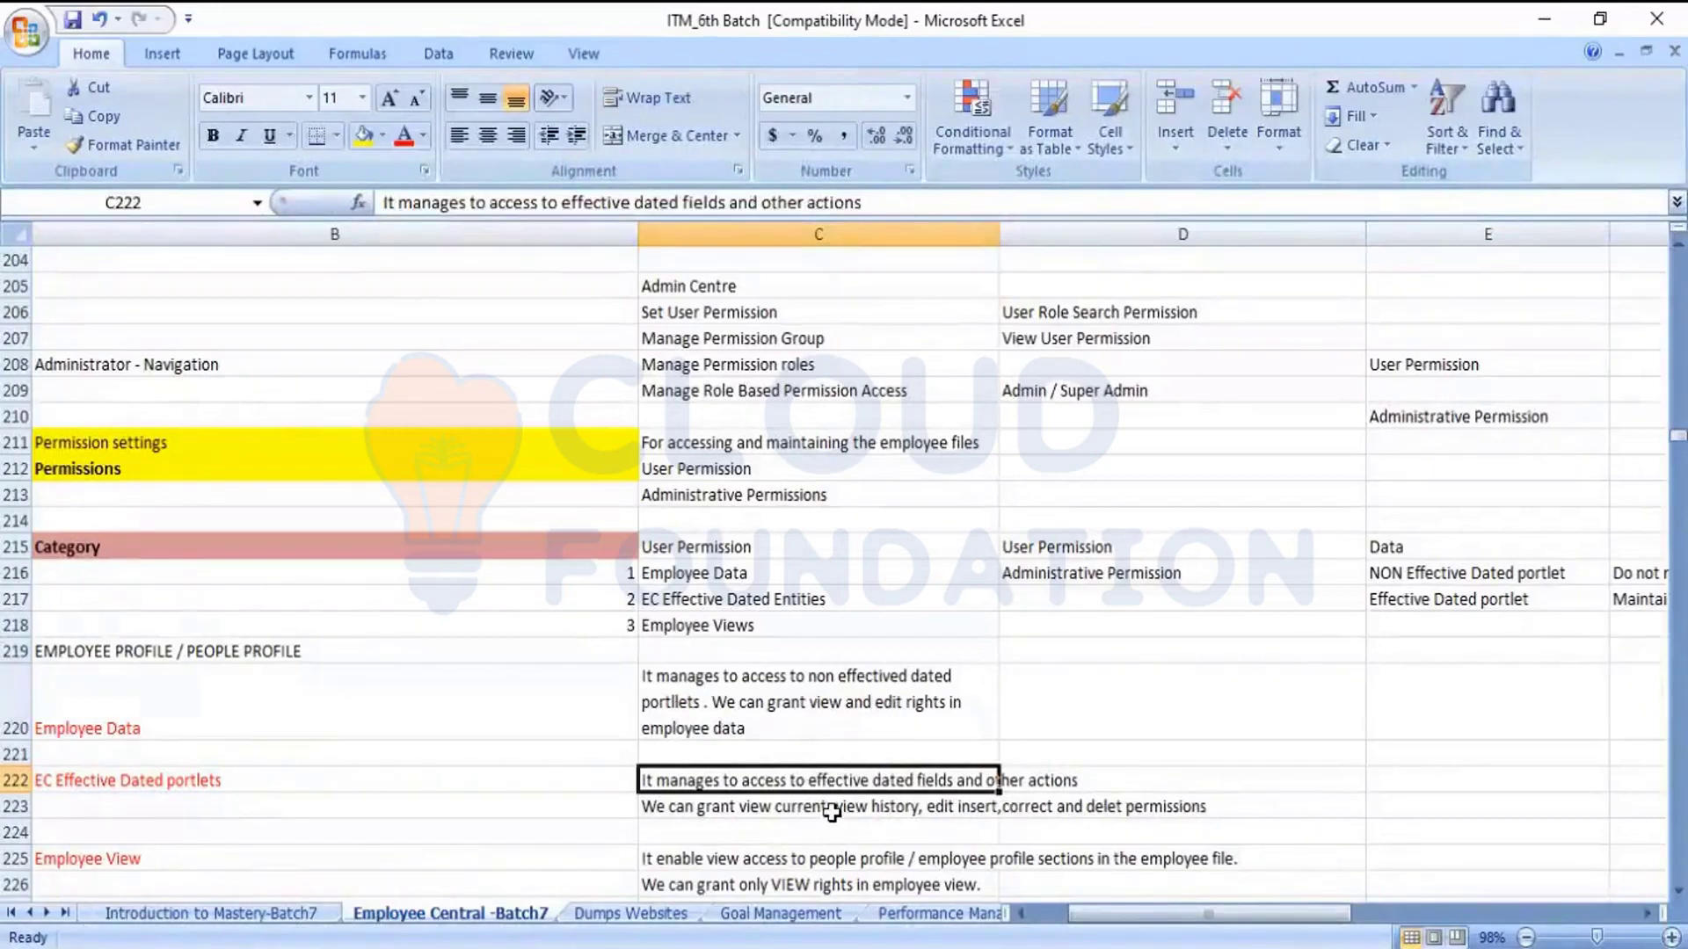
{"action": "left_click", "coordinate": [175, 782]}
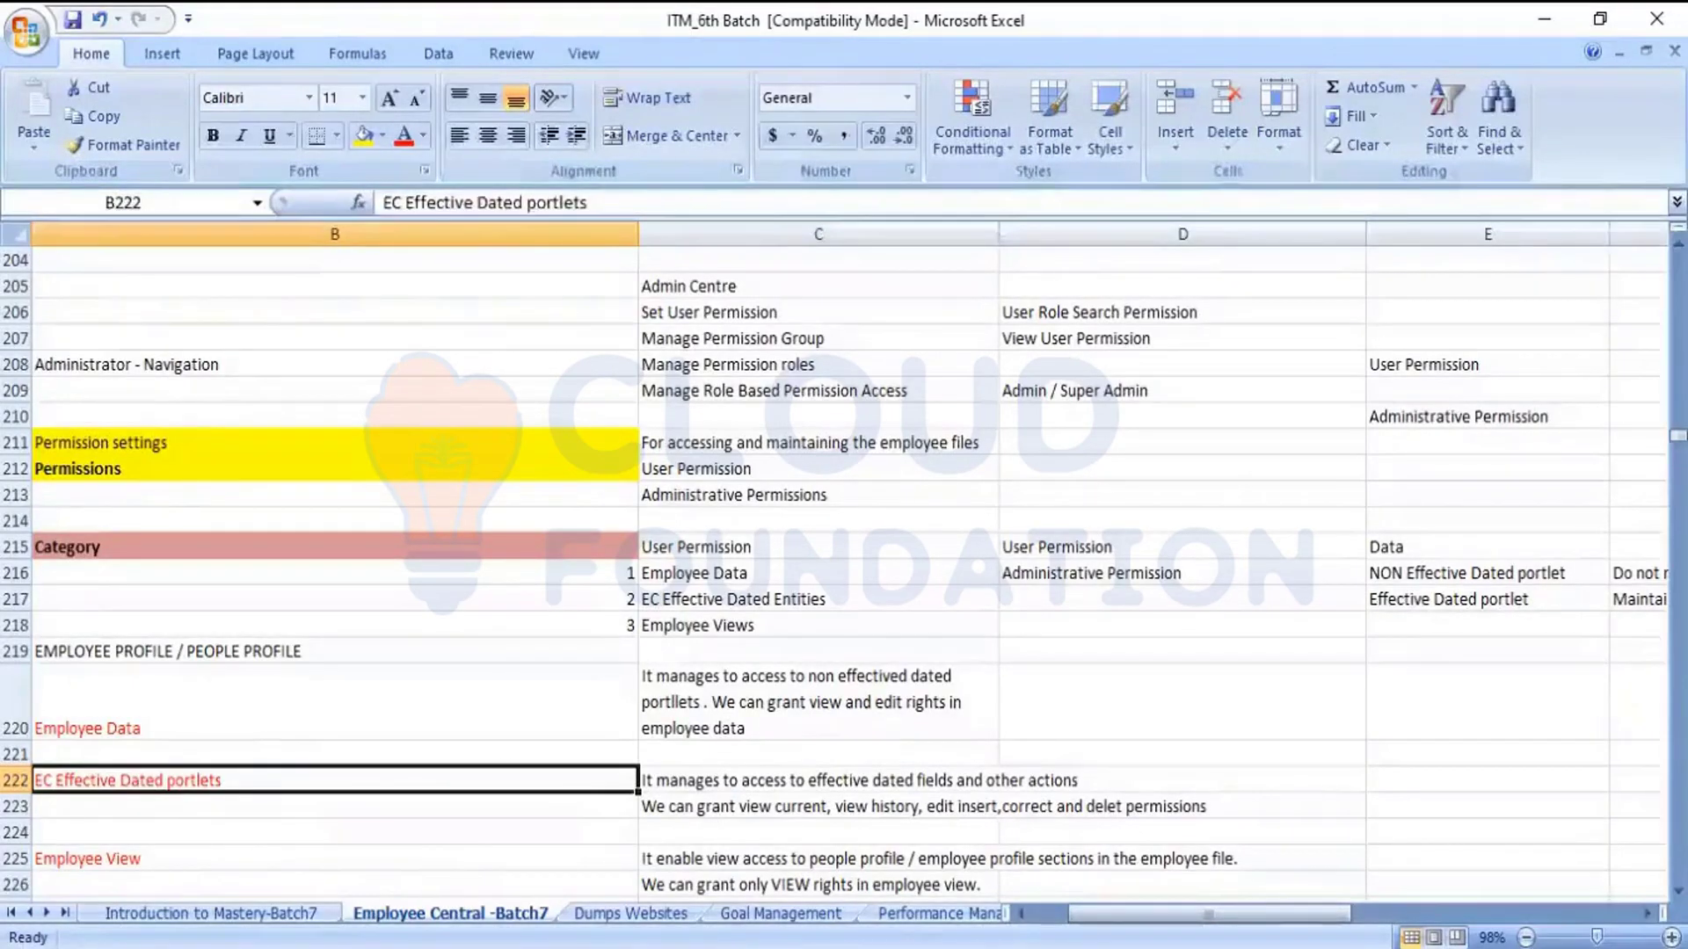
- Revisit the employee's Personal Information and its change history in the People Profile, and compare with the Employee Data note in Excel
{"action": "key", "text": "alt+Tab"}
{"action": "left_click", "coordinate": [299, 345]}
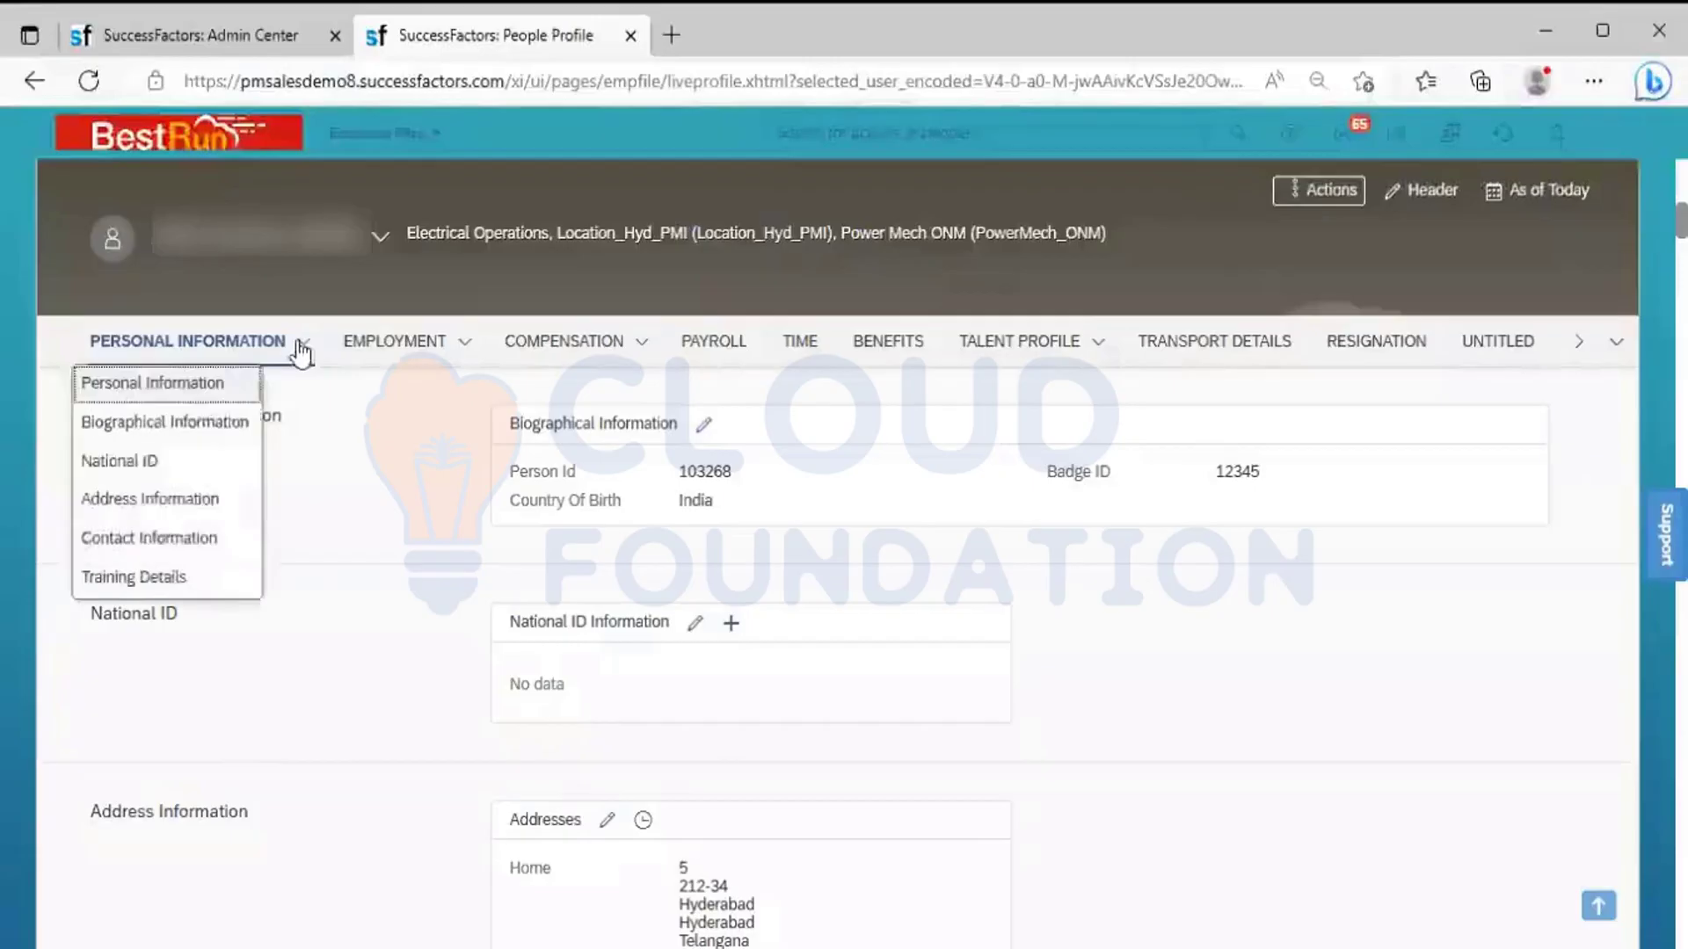
{"action": "left_click", "coordinate": [229, 383]}
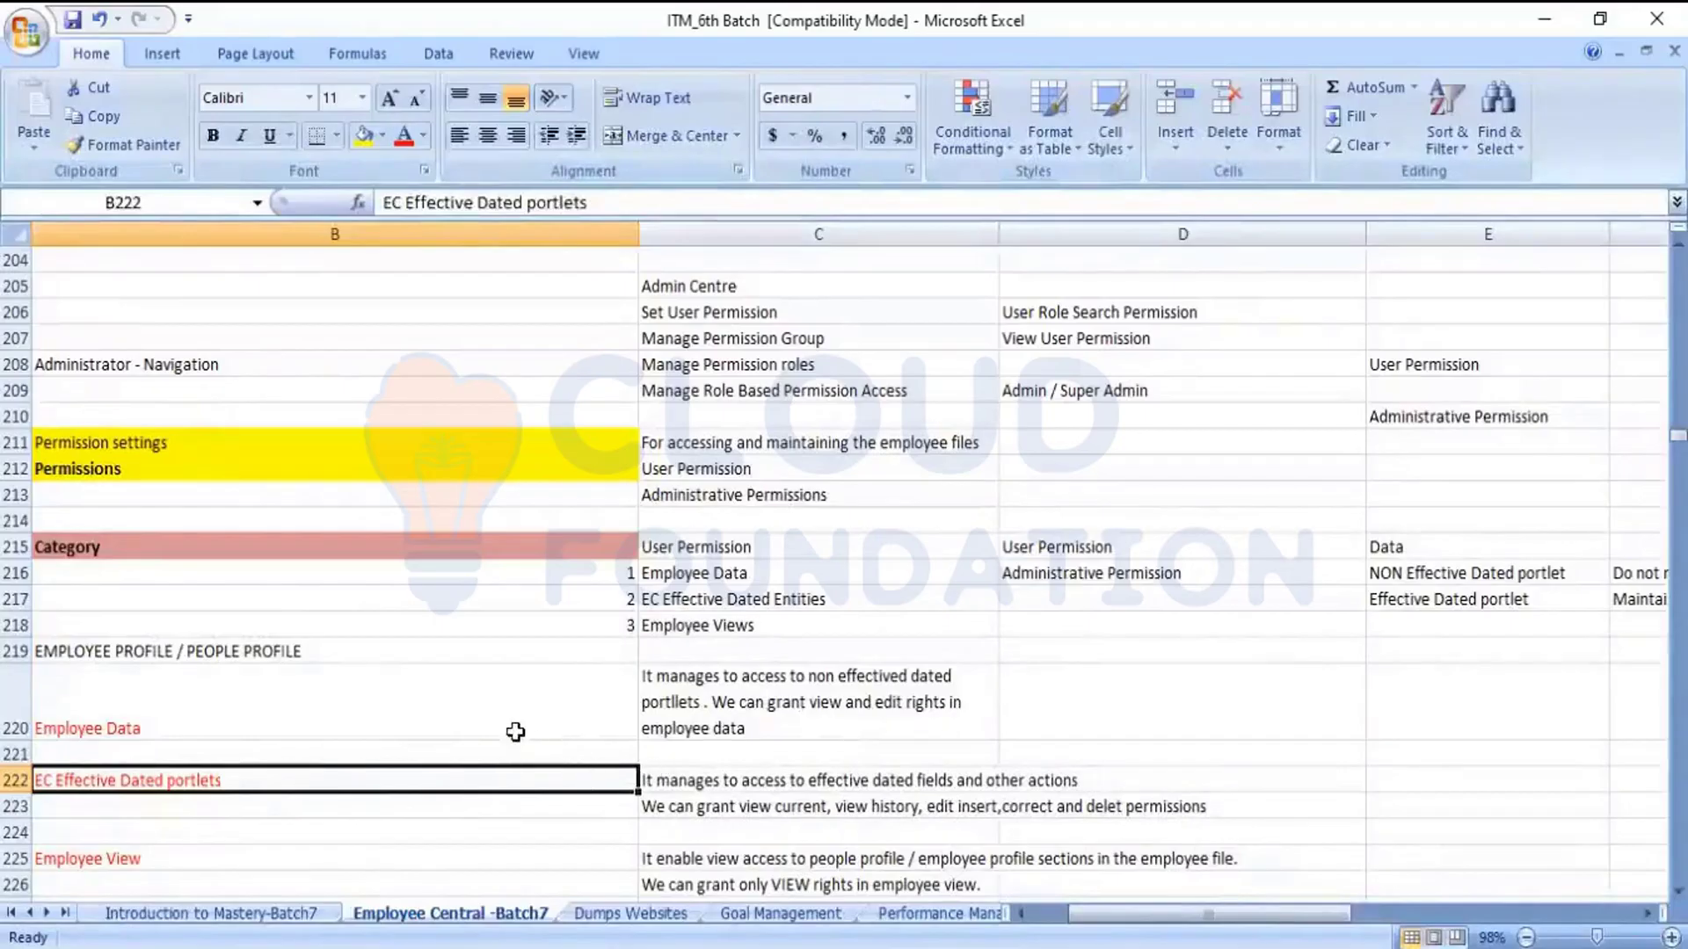
{"action": "left_click", "coordinate": [493, 712]}
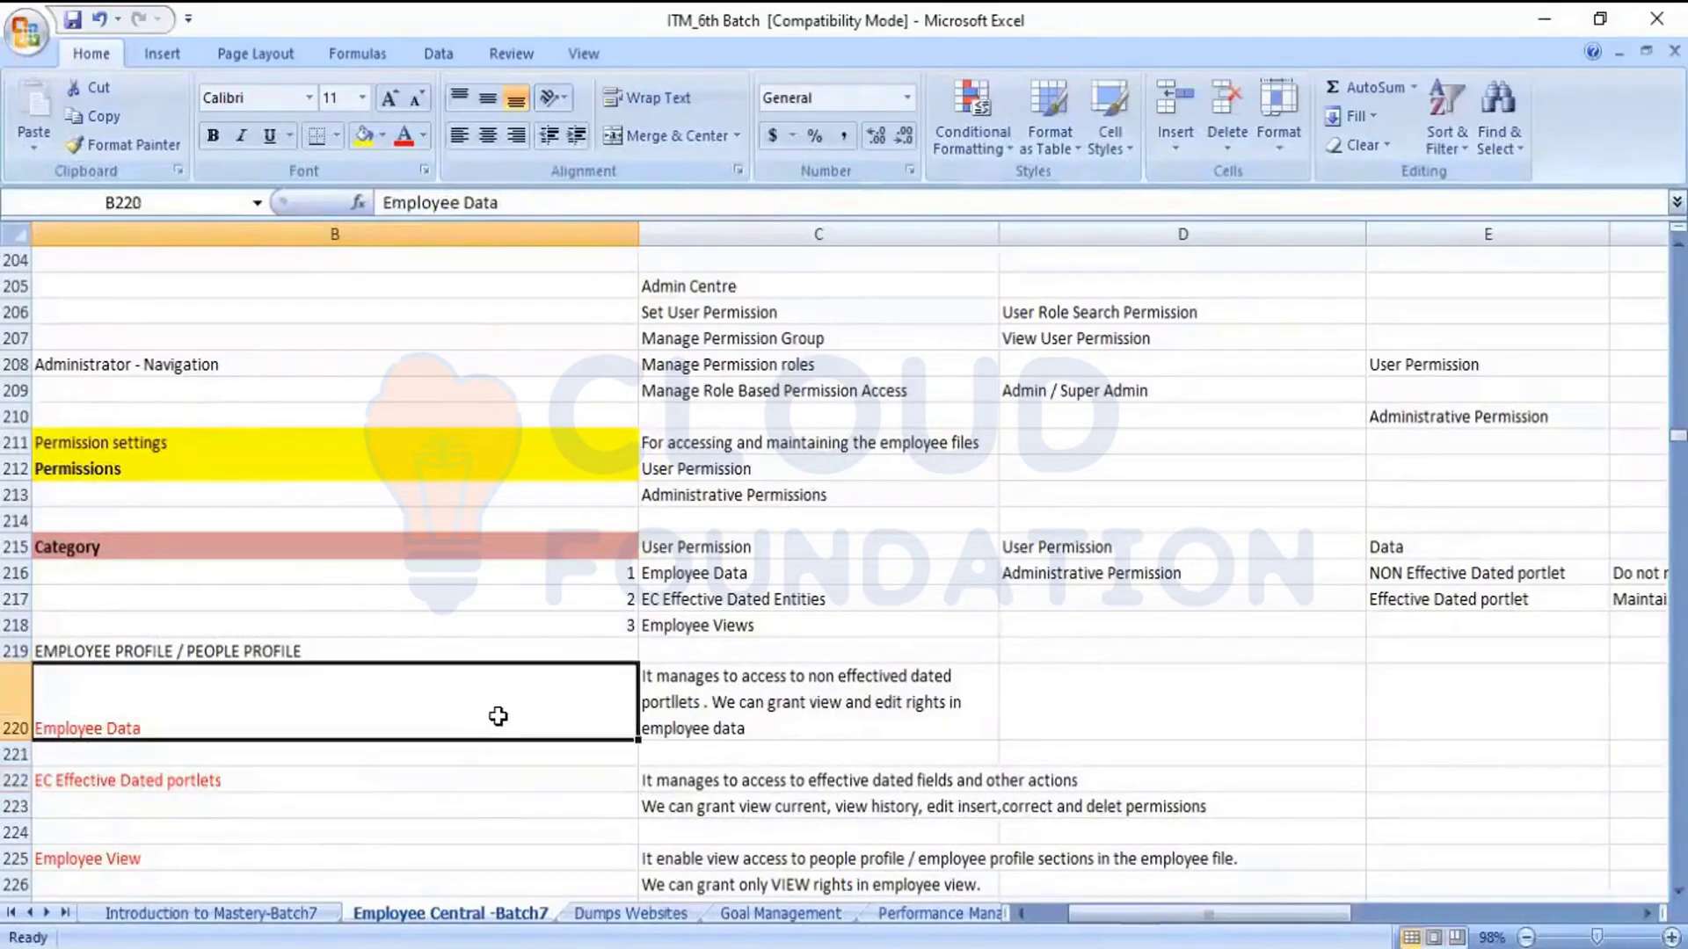
{"action": "left_click", "coordinate": [723, 694]}
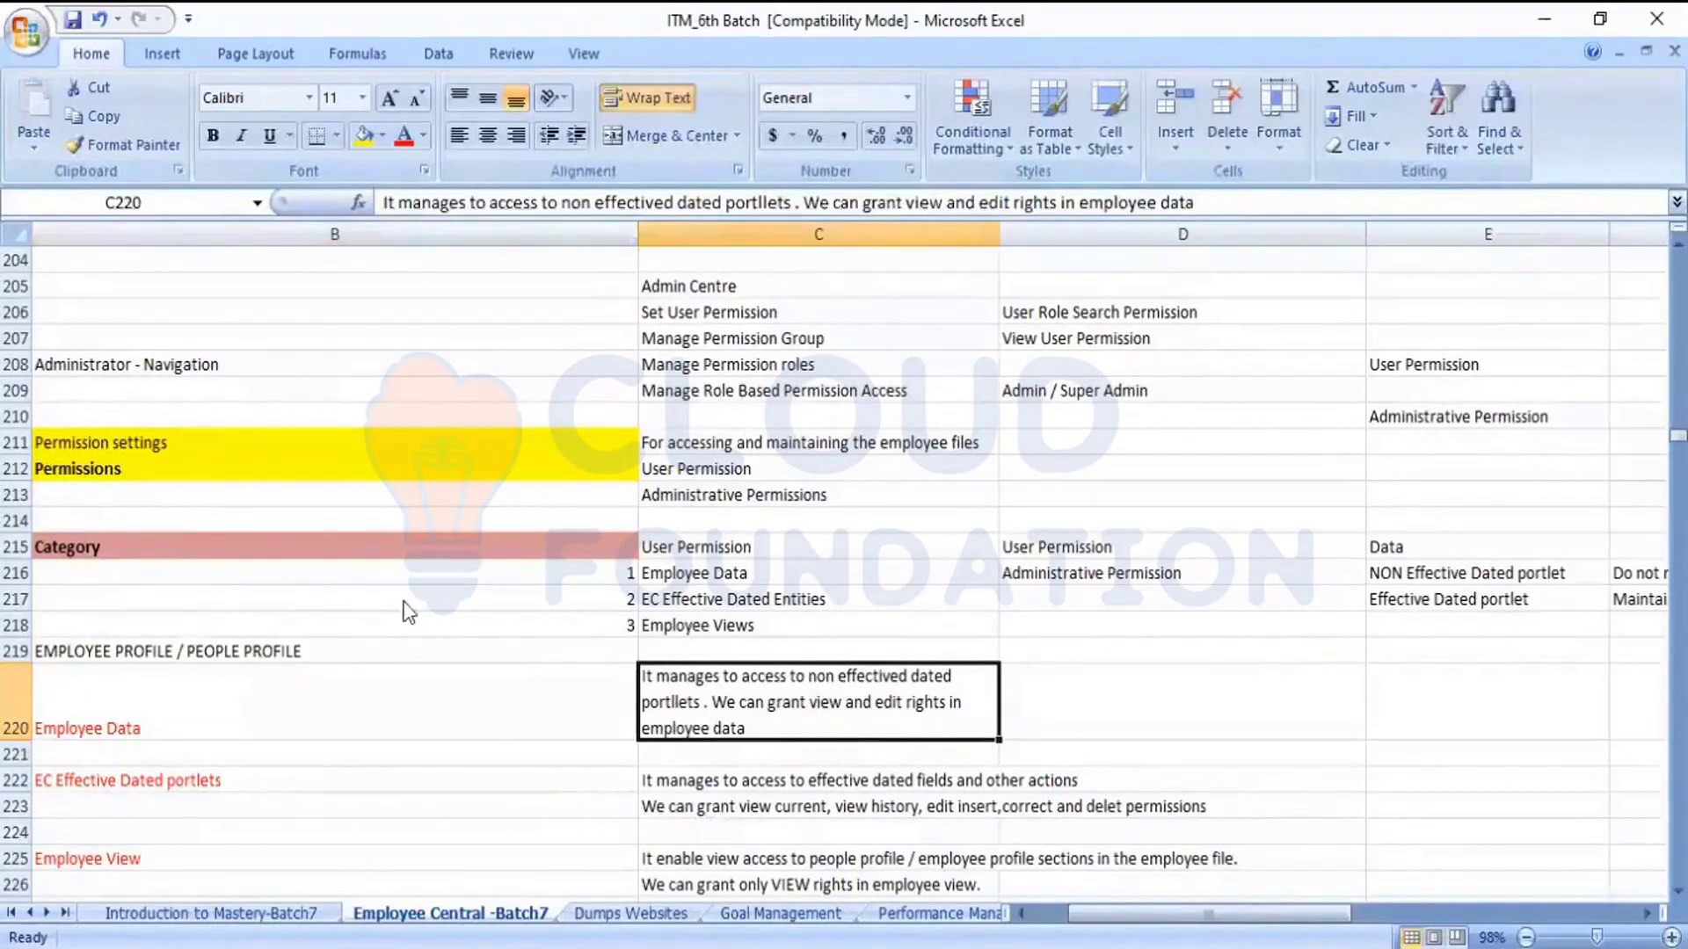
- Switch to the SuccessFactors Admin Center, open the System Admin role's permission settings, collapse both permission groups and expand User Permissions again
{"action": "key", "text": "alt+Tab"}
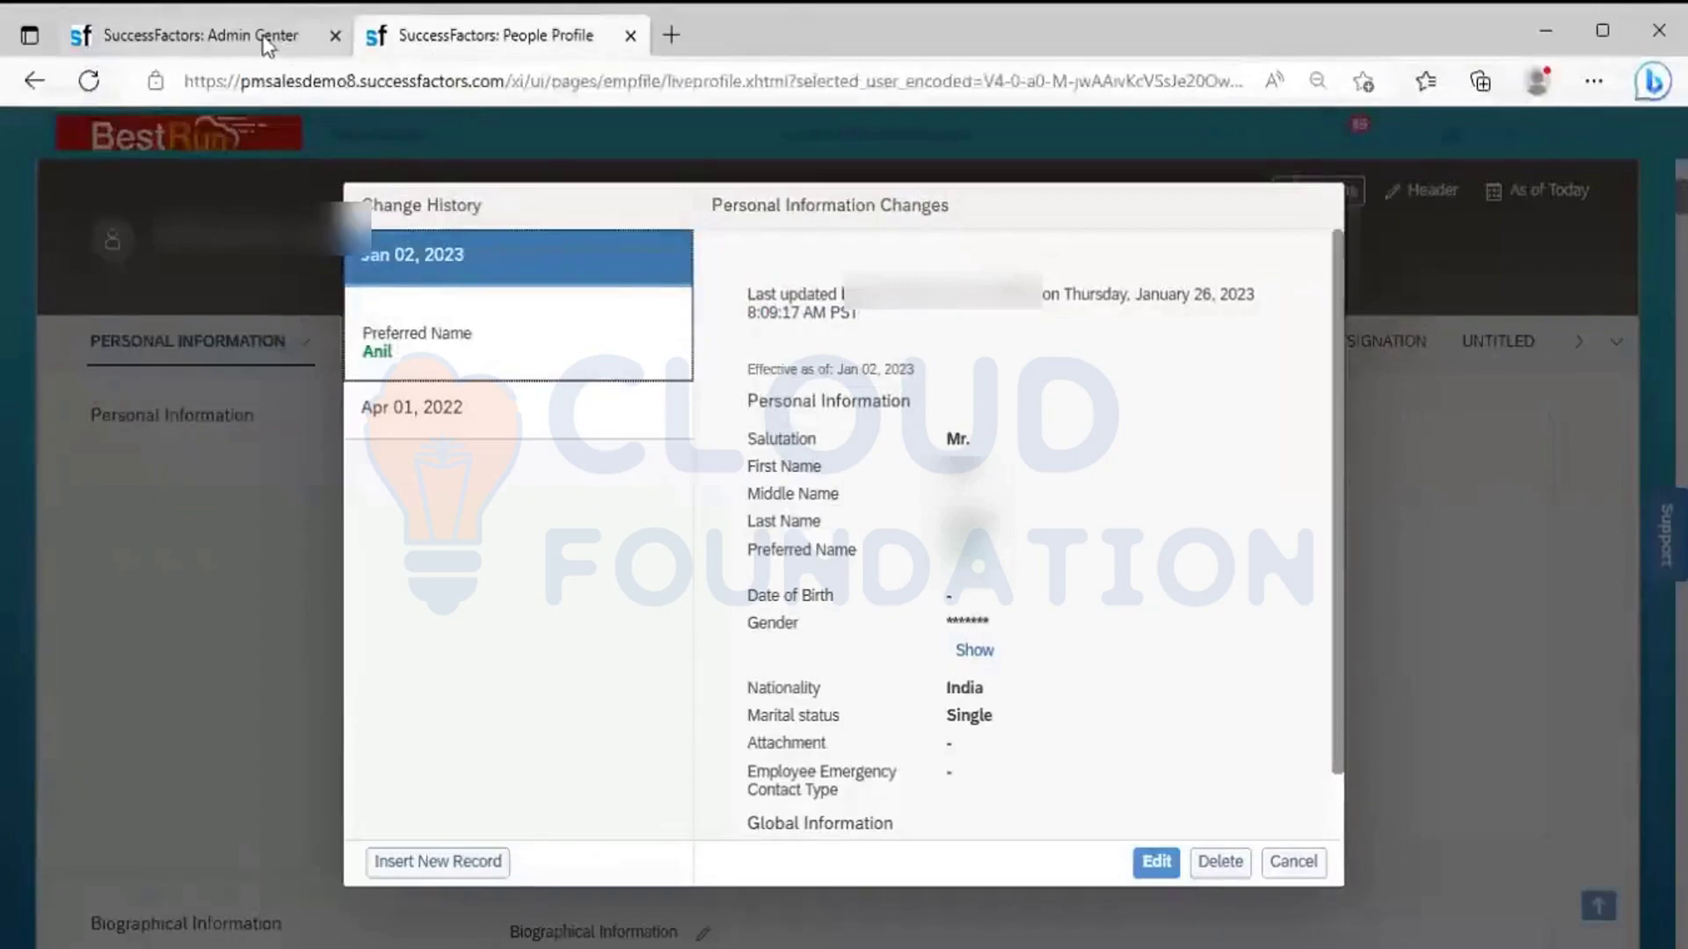
{"action": "left_click", "coordinate": [266, 40]}
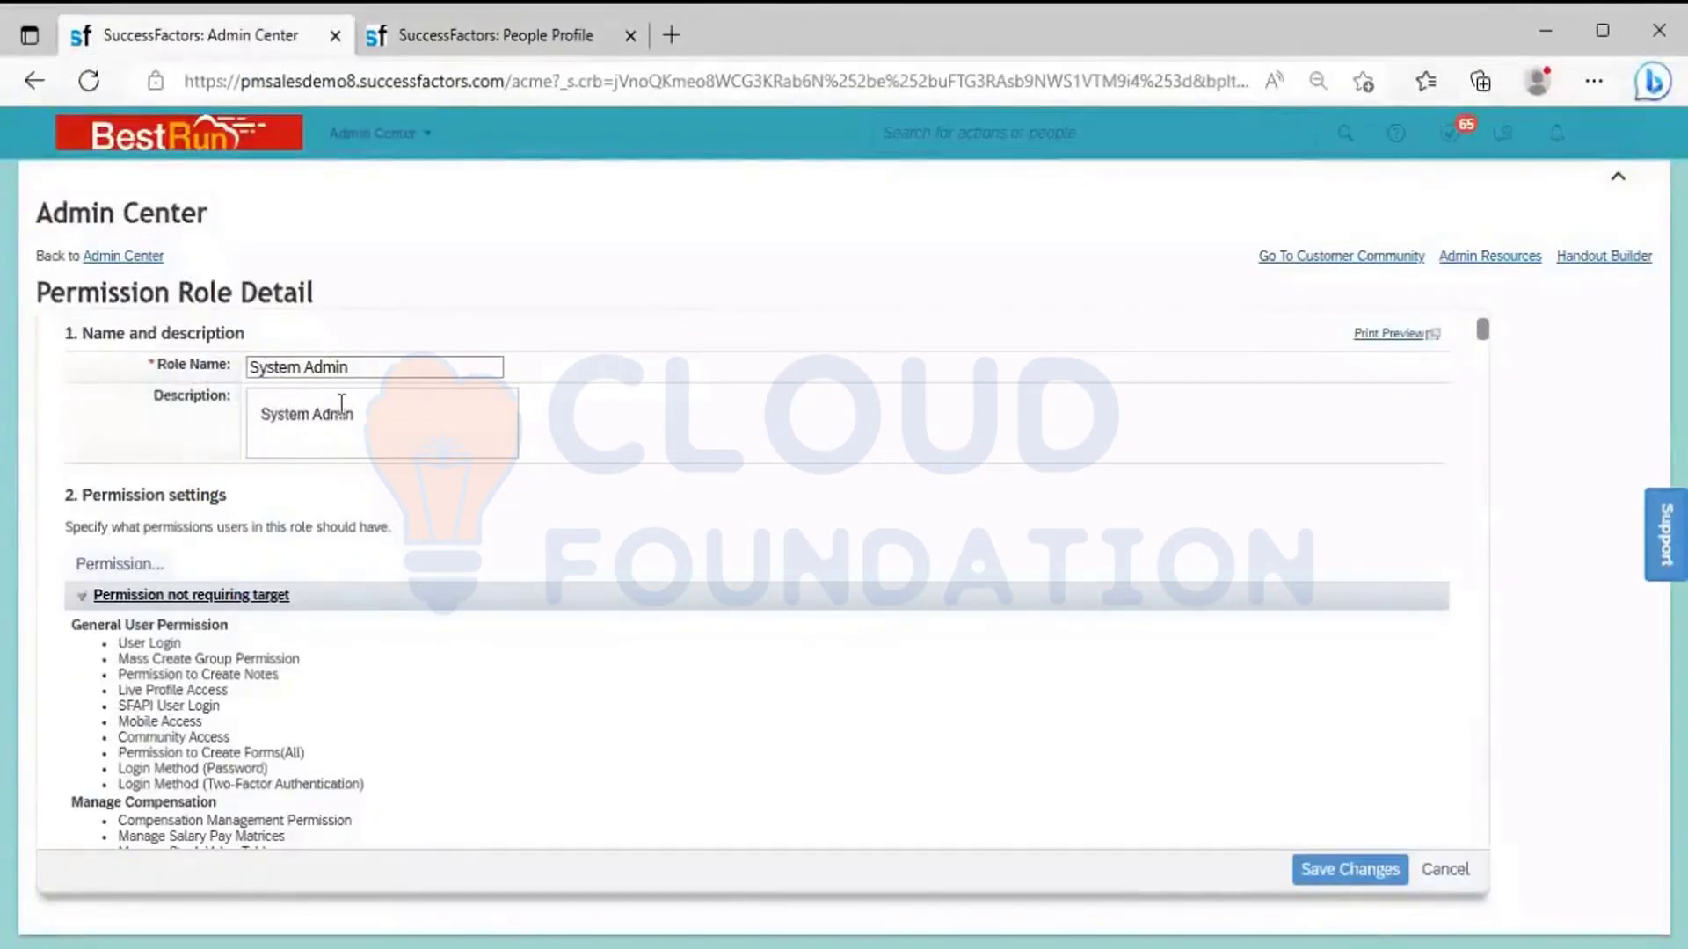
{"action": "left_click", "coordinate": [132, 563]}
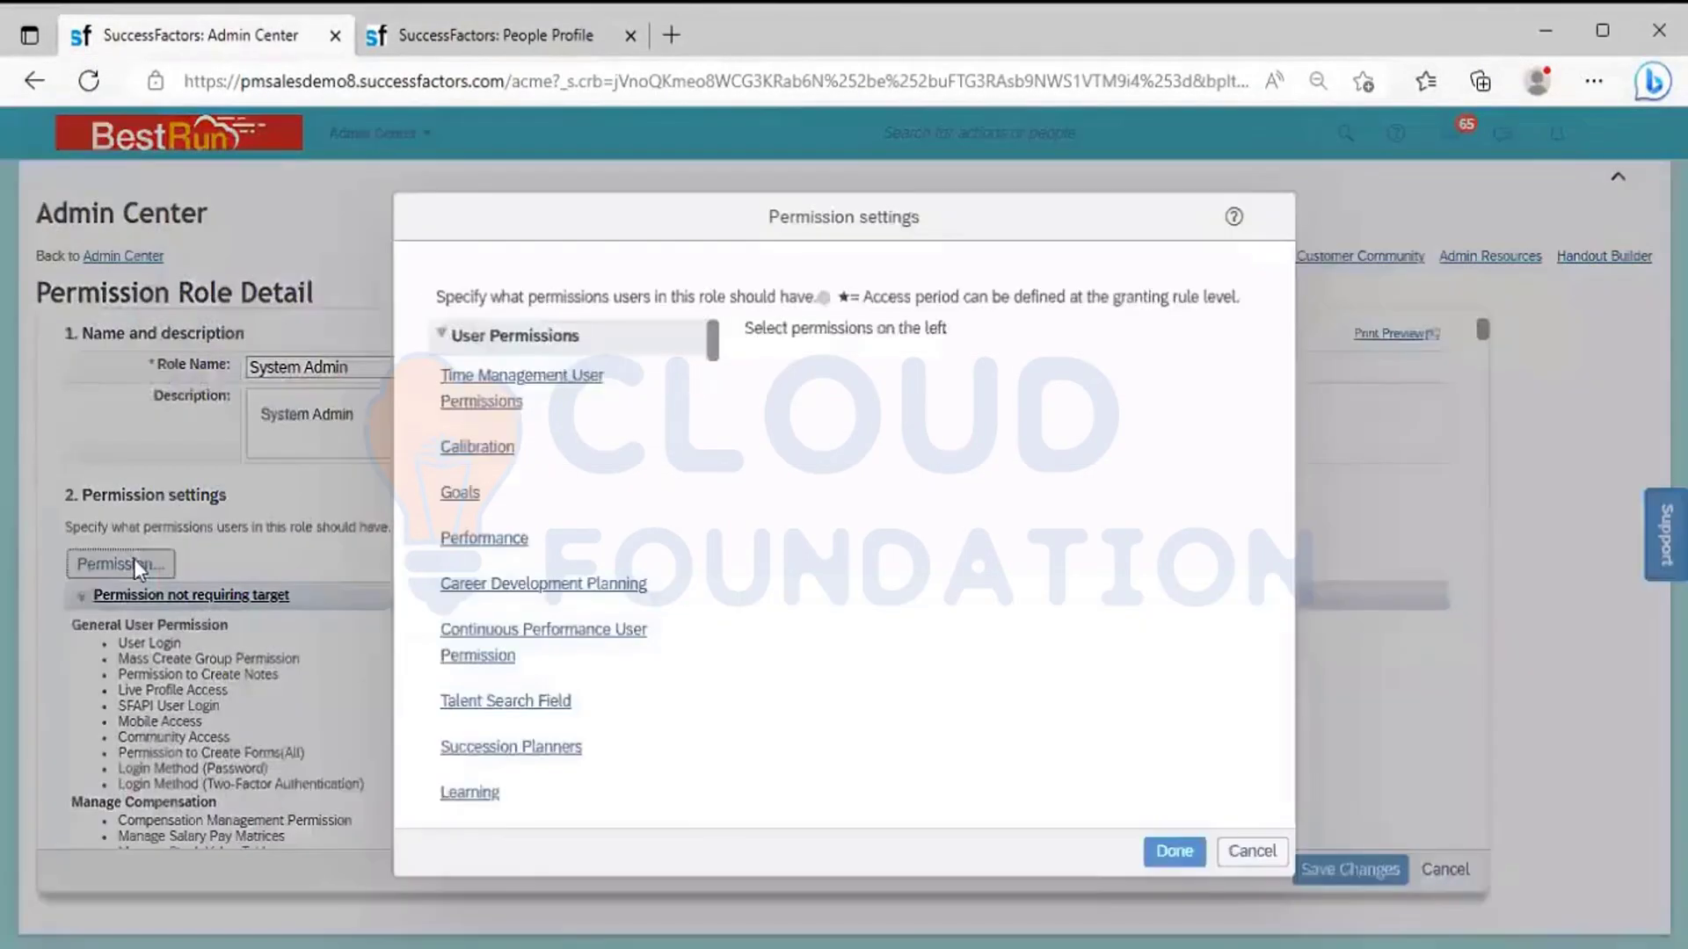
{"action": "left_click", "coordinate": [567, 336]}
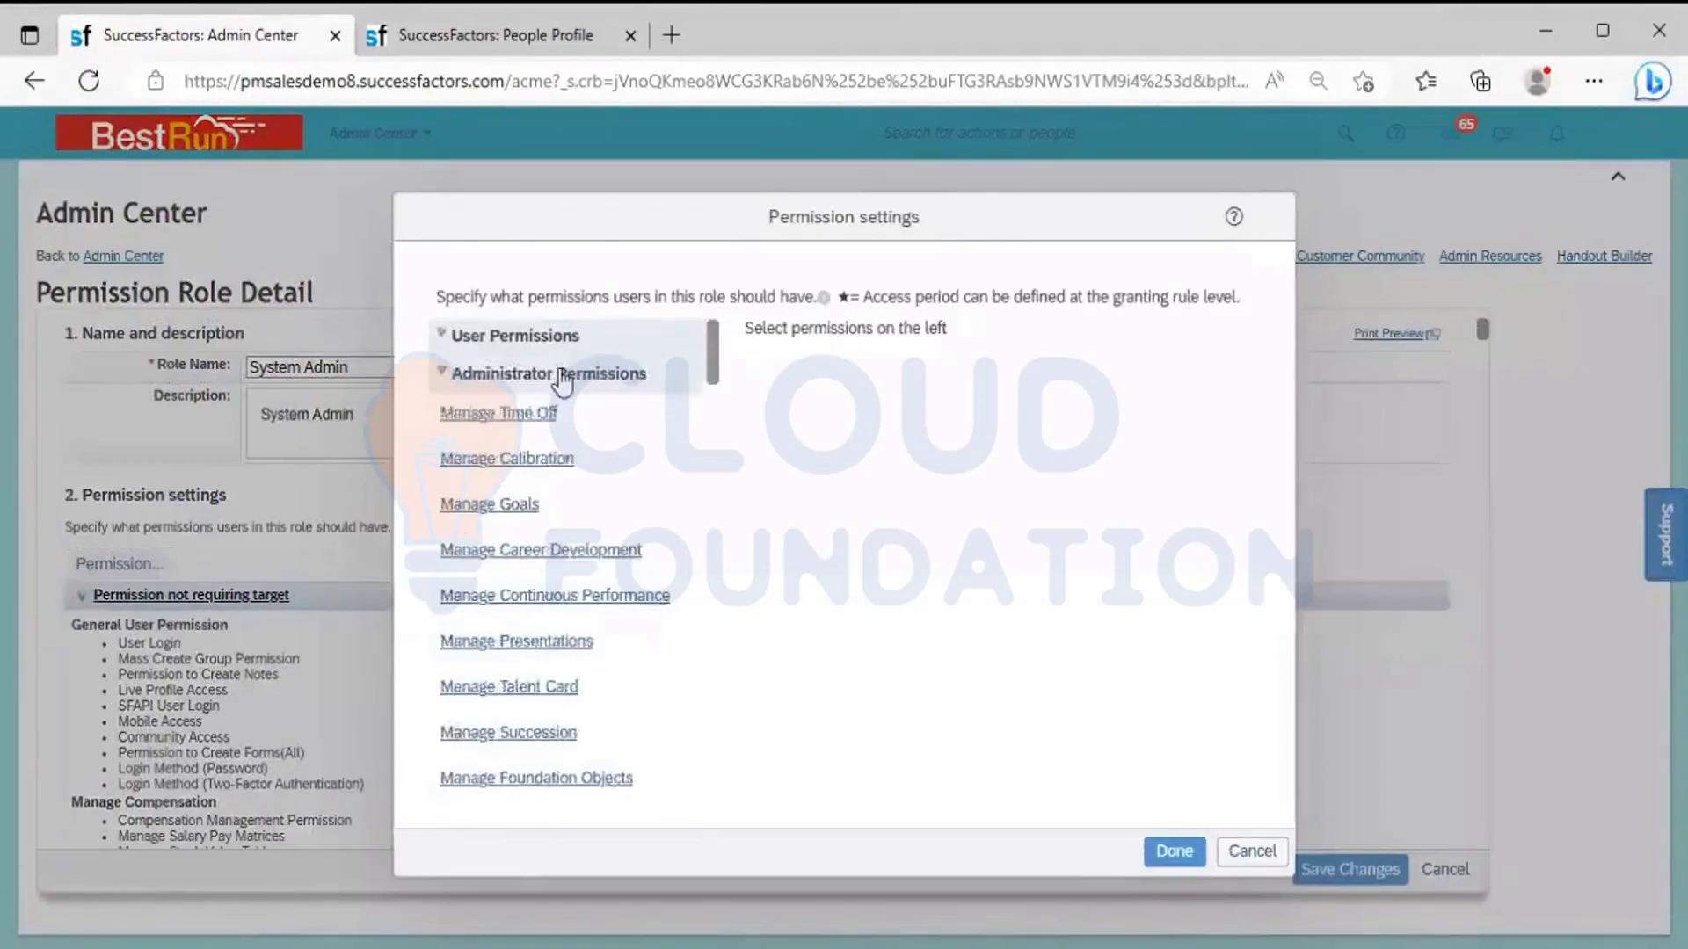
{"action": "left_click", "coordinate": [563, 374]}
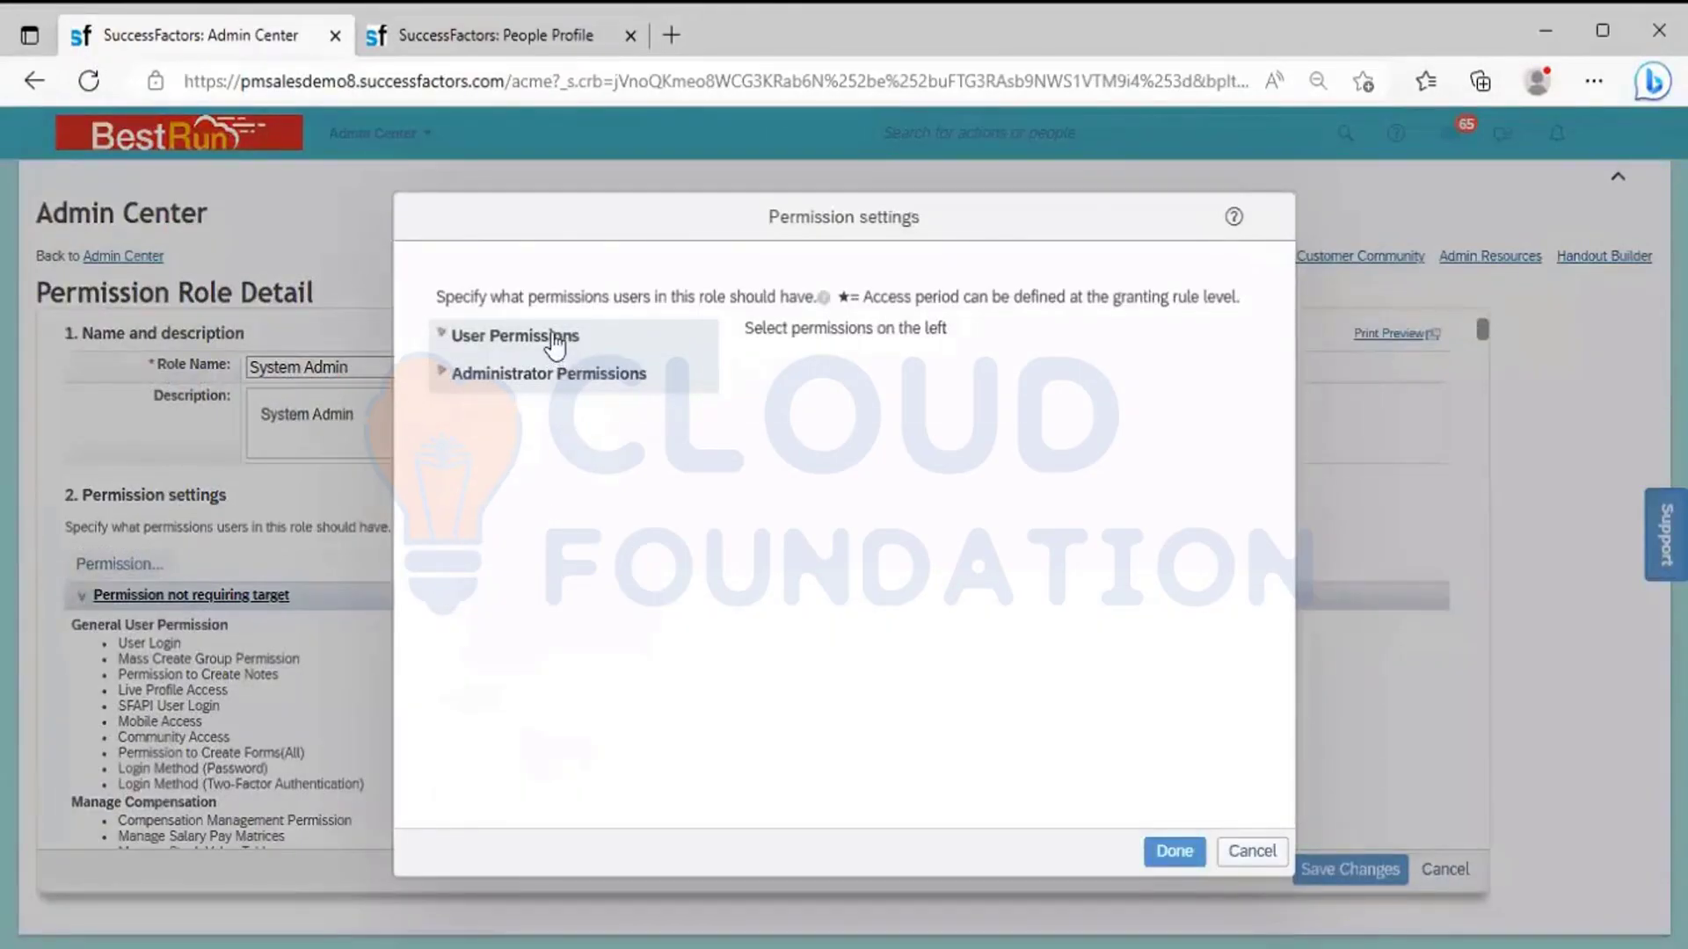
{"action": "left_click", "coordinate": [555, 337]}
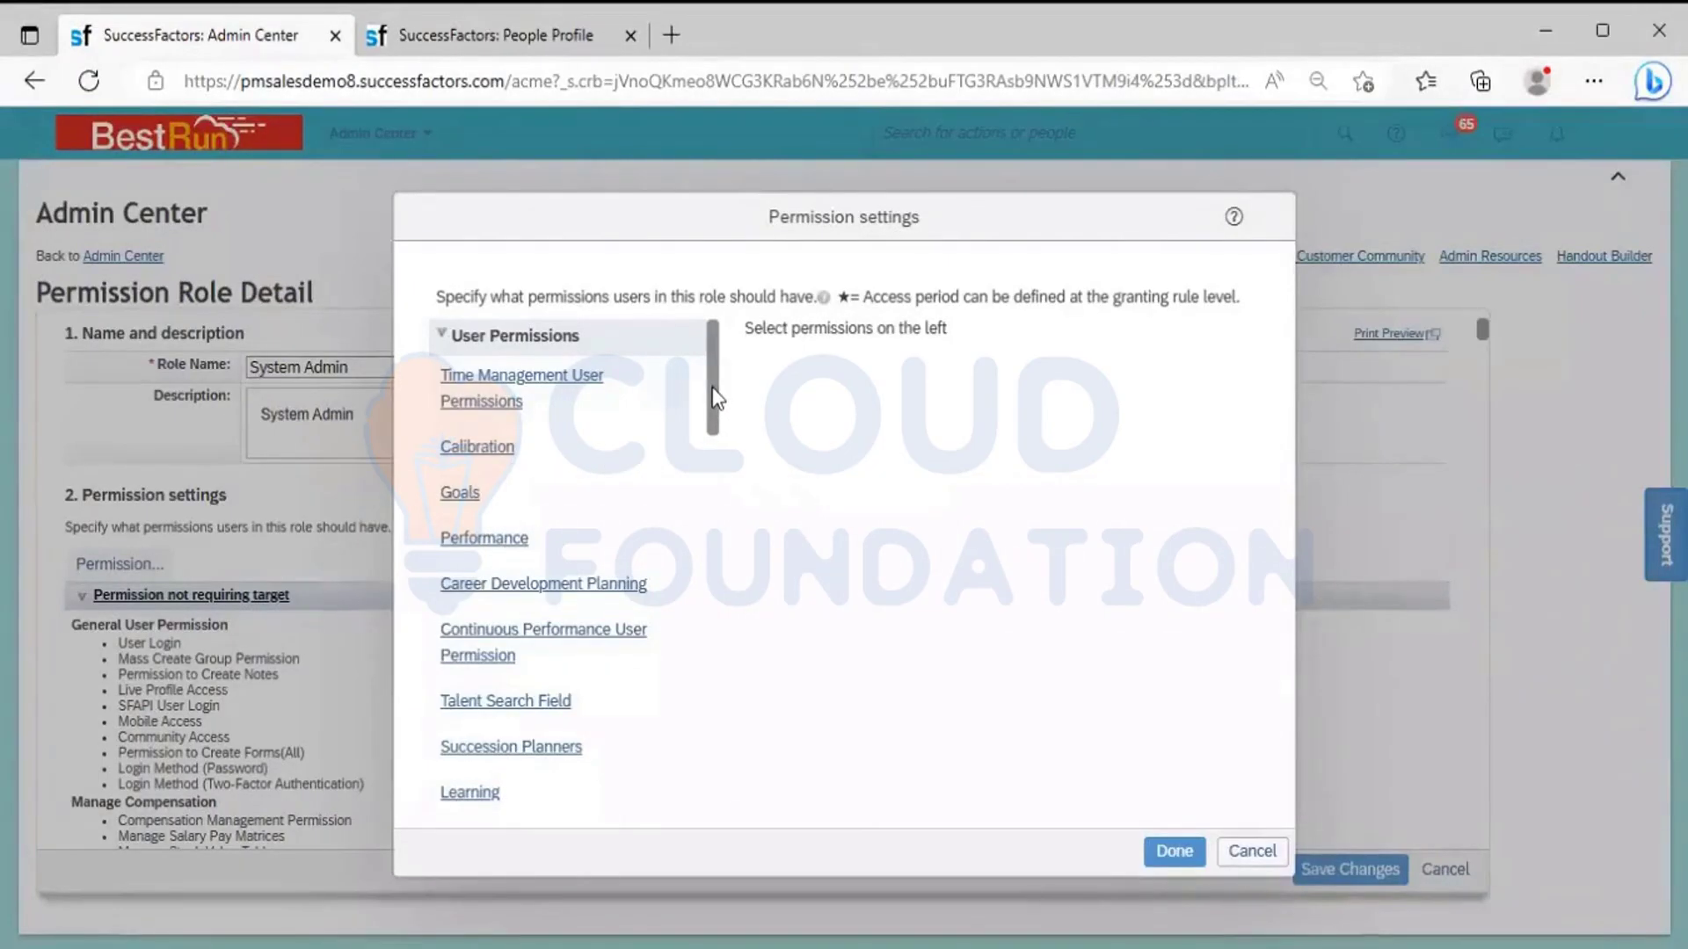
- Look through the User Permissions categories, open Employee Data and inspect the View and Edit rights of the Employee Profile fields
{"action": "left_click_drag", "start_coordinate": [716, 398], "coordinate": [709, 437]}
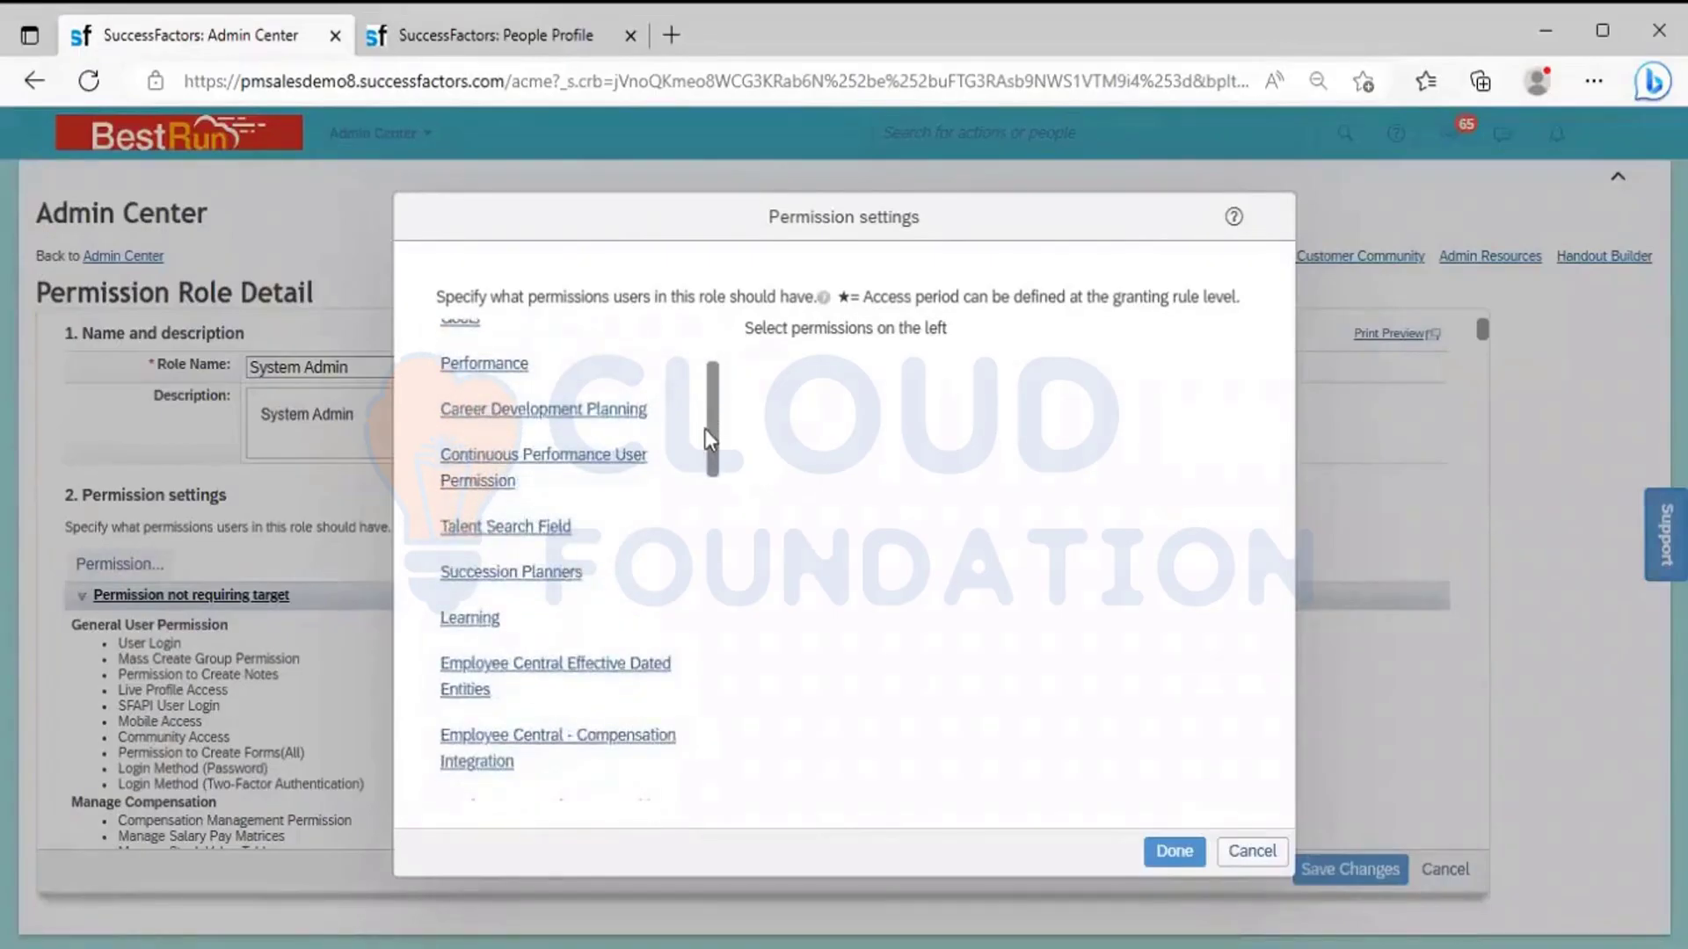
{"action": "left_click_drag", "start_coordinate": [705, 430], "coordinate": [709, 475]}
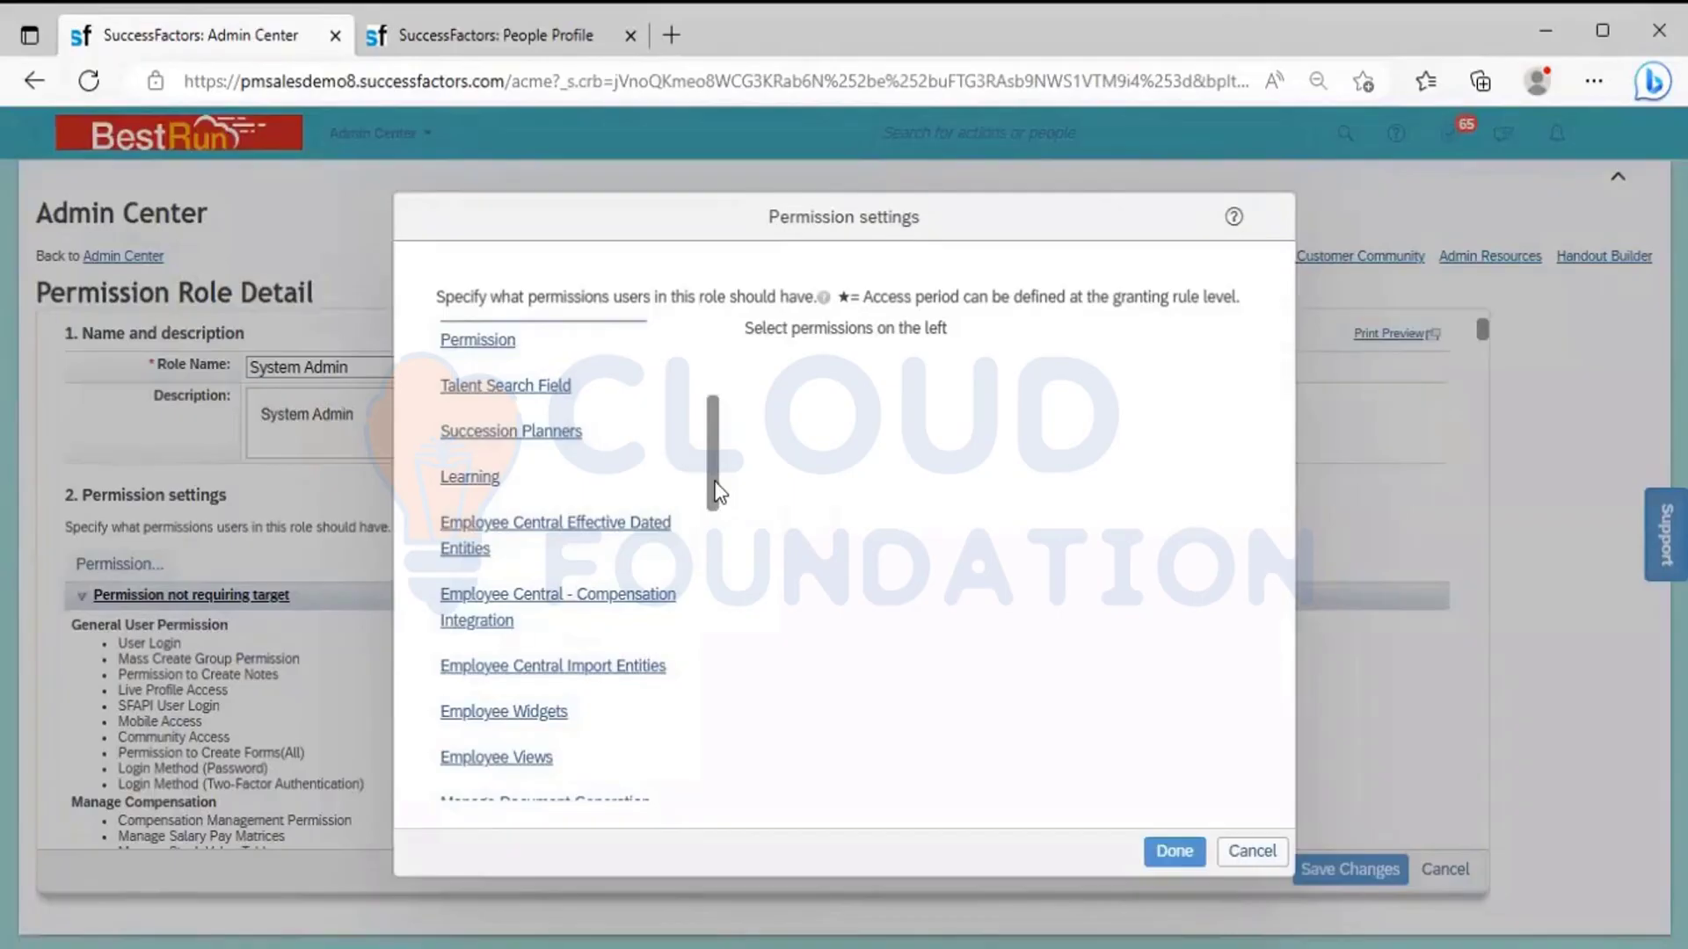
{"action": "left_click_drag", "start_coordinate": [717, 492], "coordinate": [741, 605]}
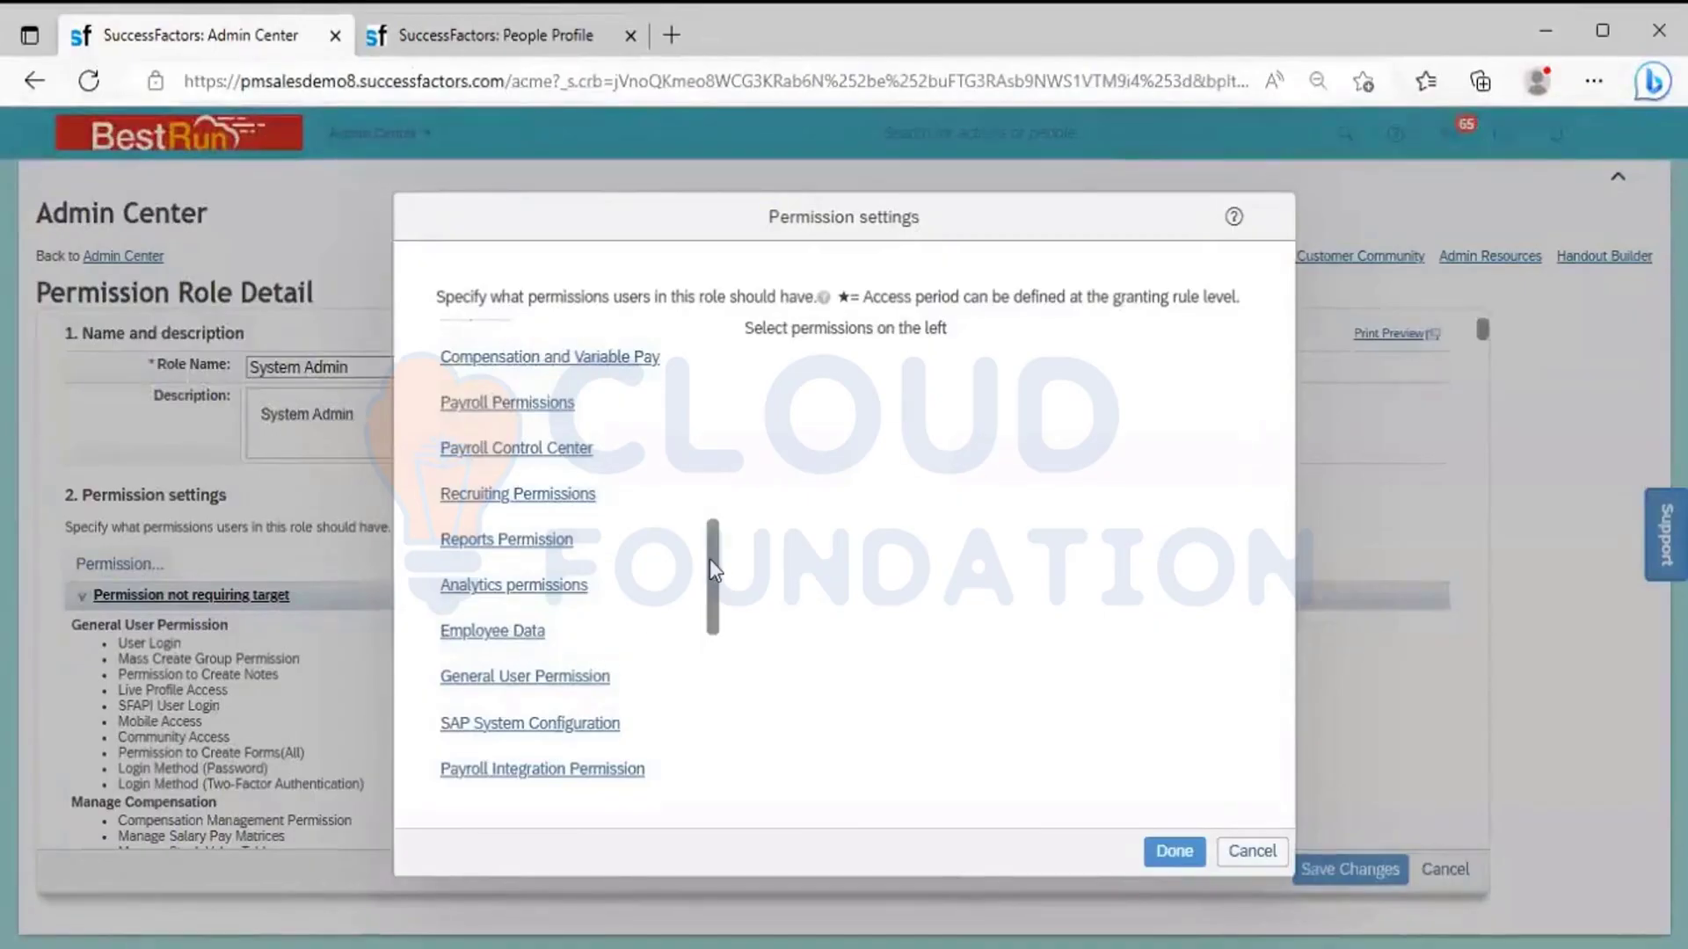
{"action": "left_click_drag", "start_coordinate": [710, 559], "coordinate": [709, 506]}
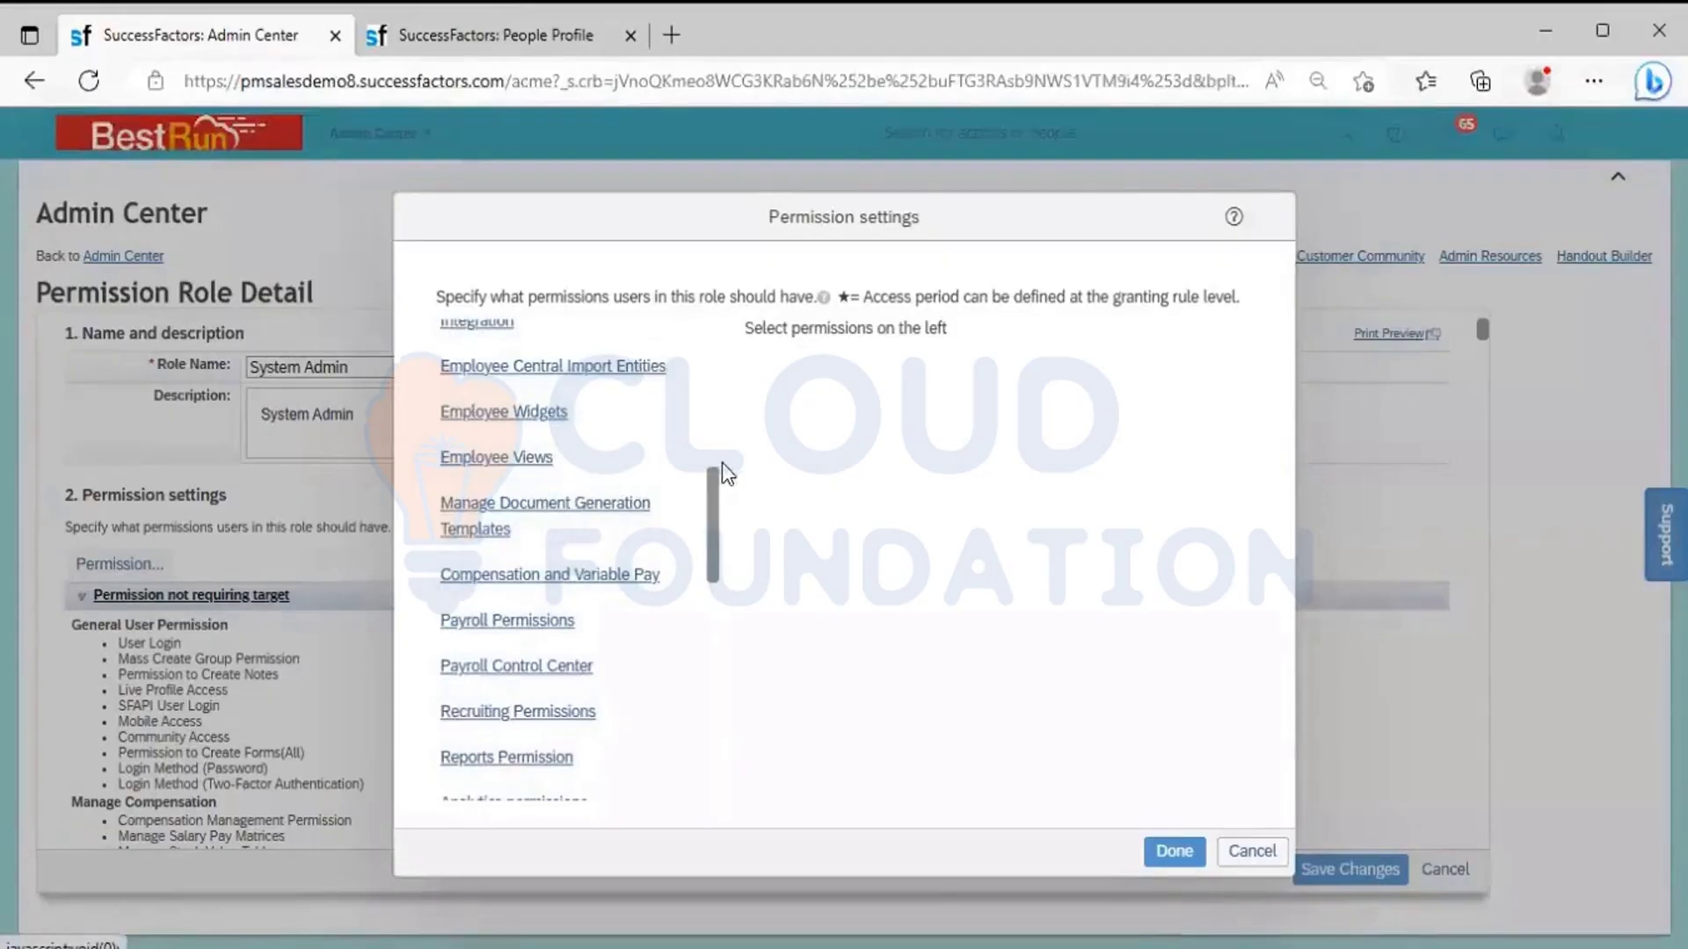
{"action": "left_click_drag", "start_coordinate": [718, 497], "coordinate": [719, 558]}
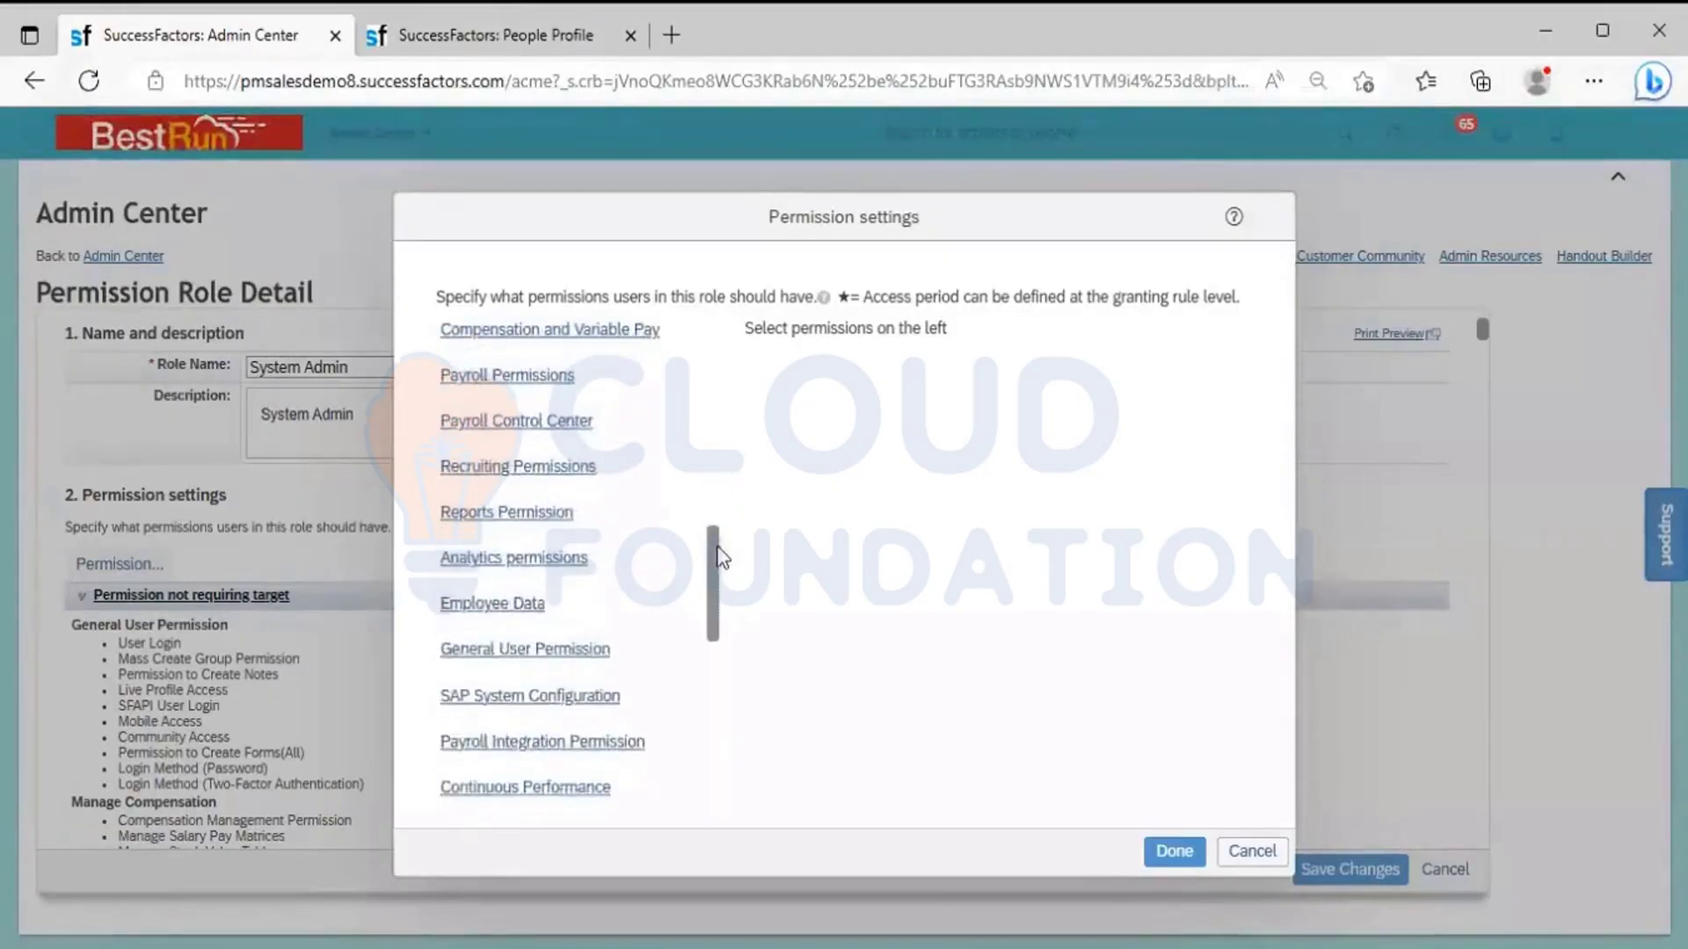
{"action": "left_click", "coordinate": [482, 622]}
{"action": "left_click", "coordinate": [480, 626]}
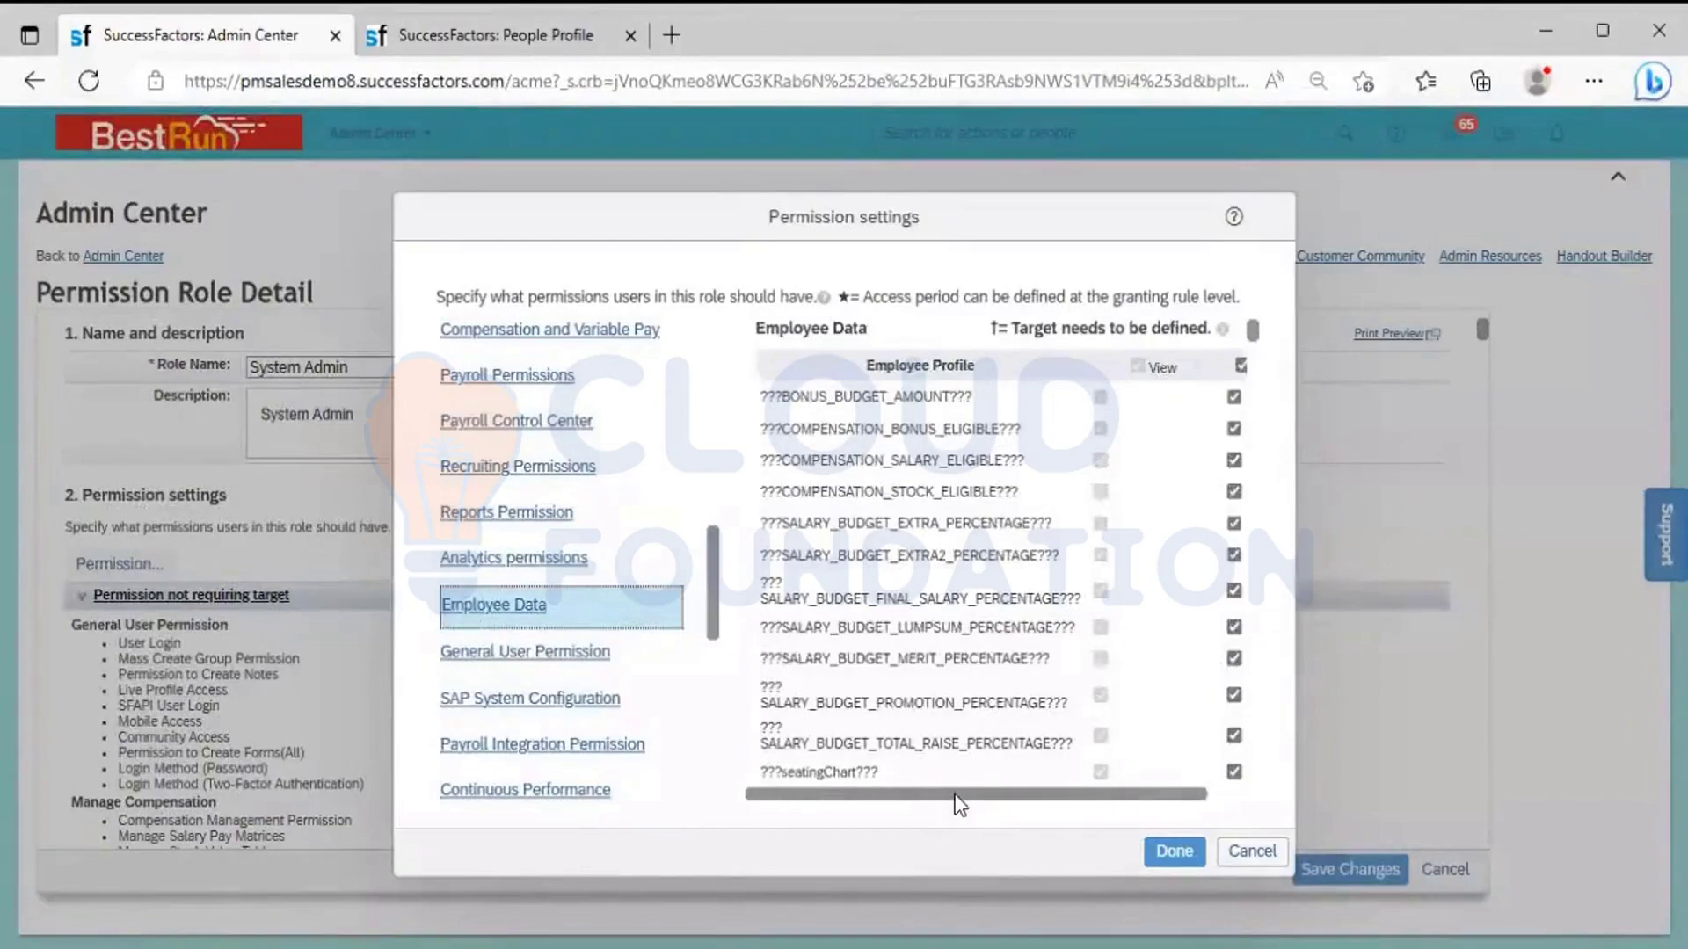
{"action": "left_click_drag", "start_coordinate": [958, 794], "coordinate": [1083, 817]}
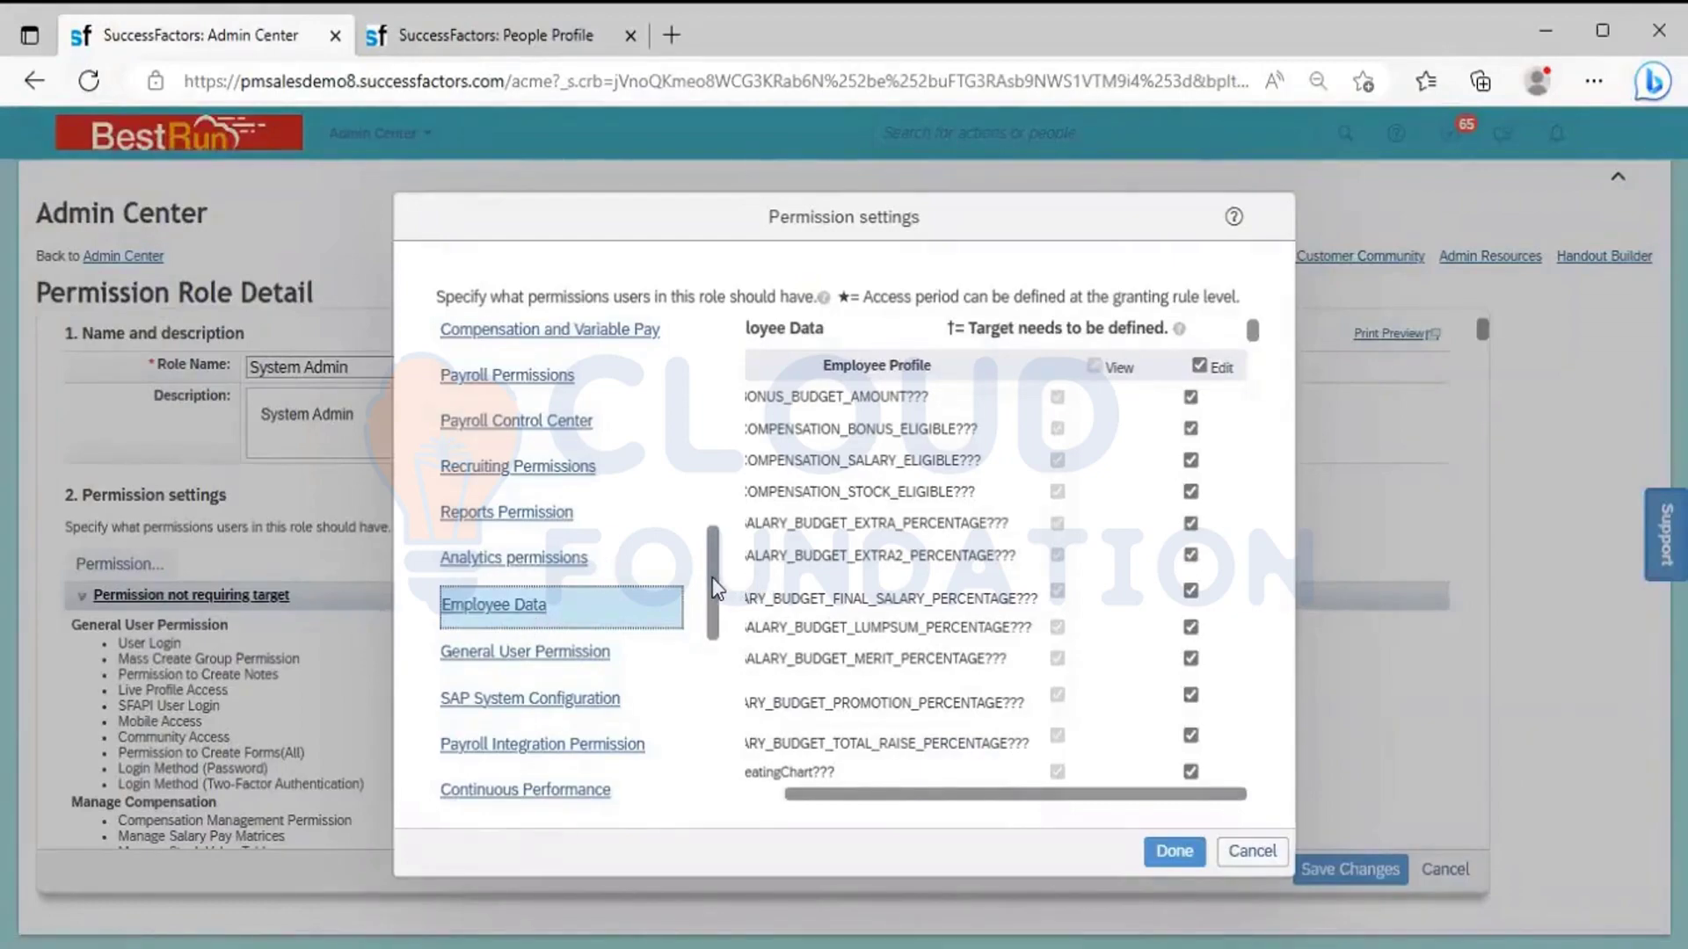
- Open the Employee Central Effective Dated Entities category and inspect all Personal Information rights, from View Current through Delete
{"action": "left_click_drag", "start_coordinate": [714, 587], "coordinate": [718, 468]}
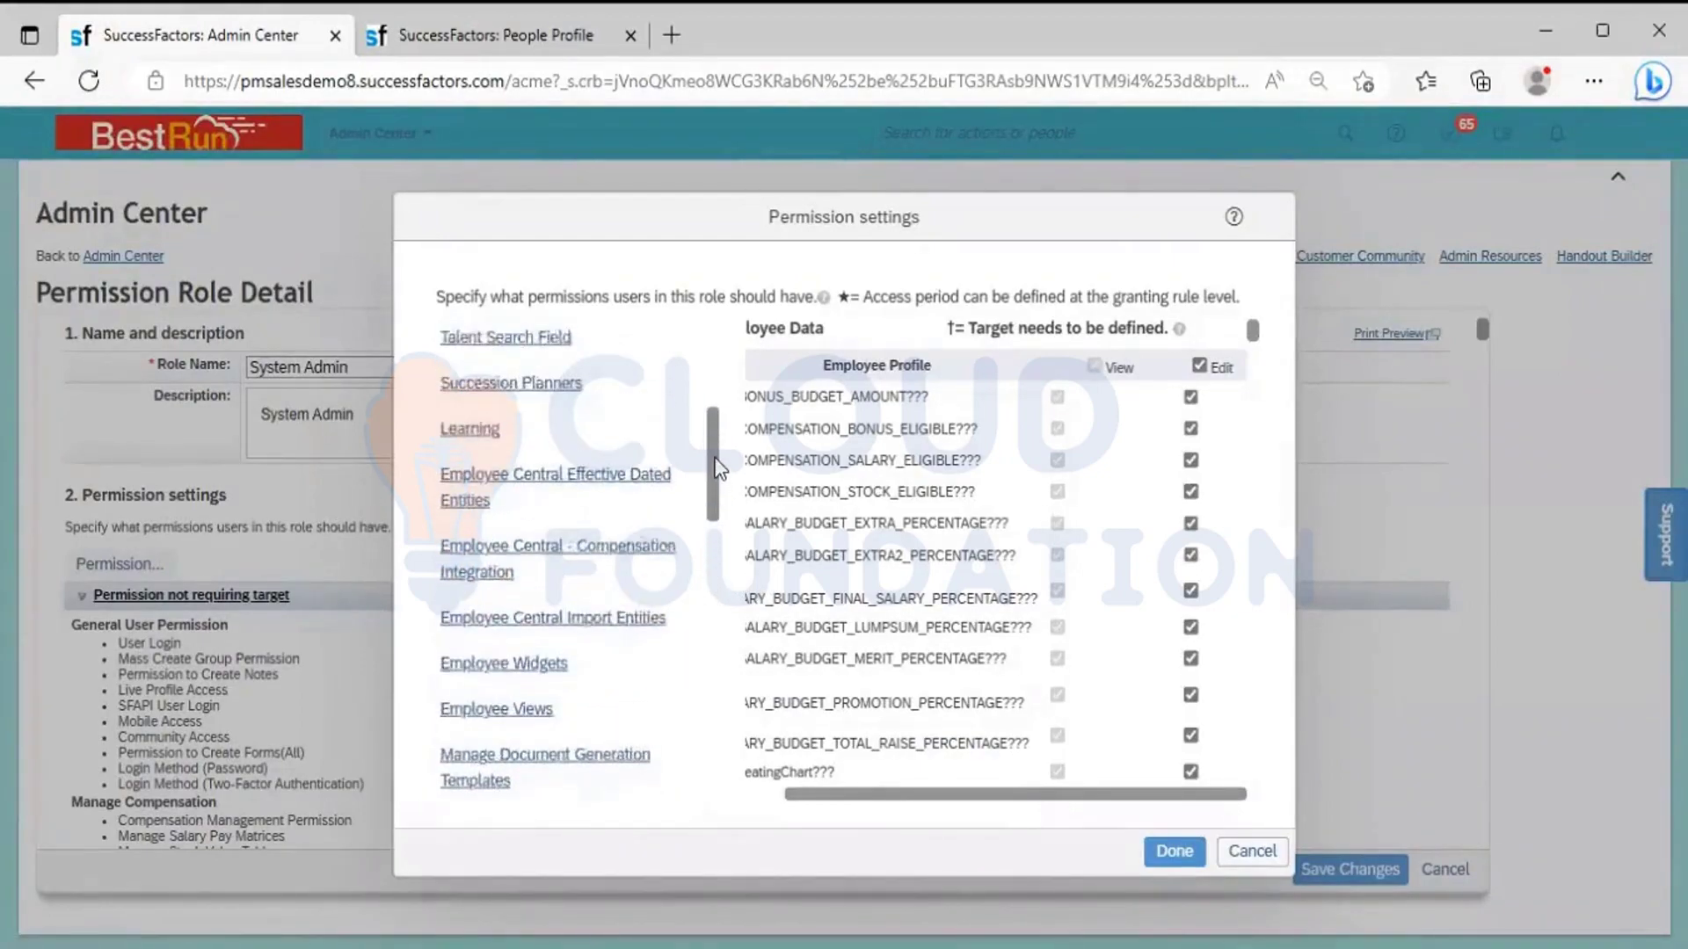
{"action": "left_click", "coordinate": [530, 493]}
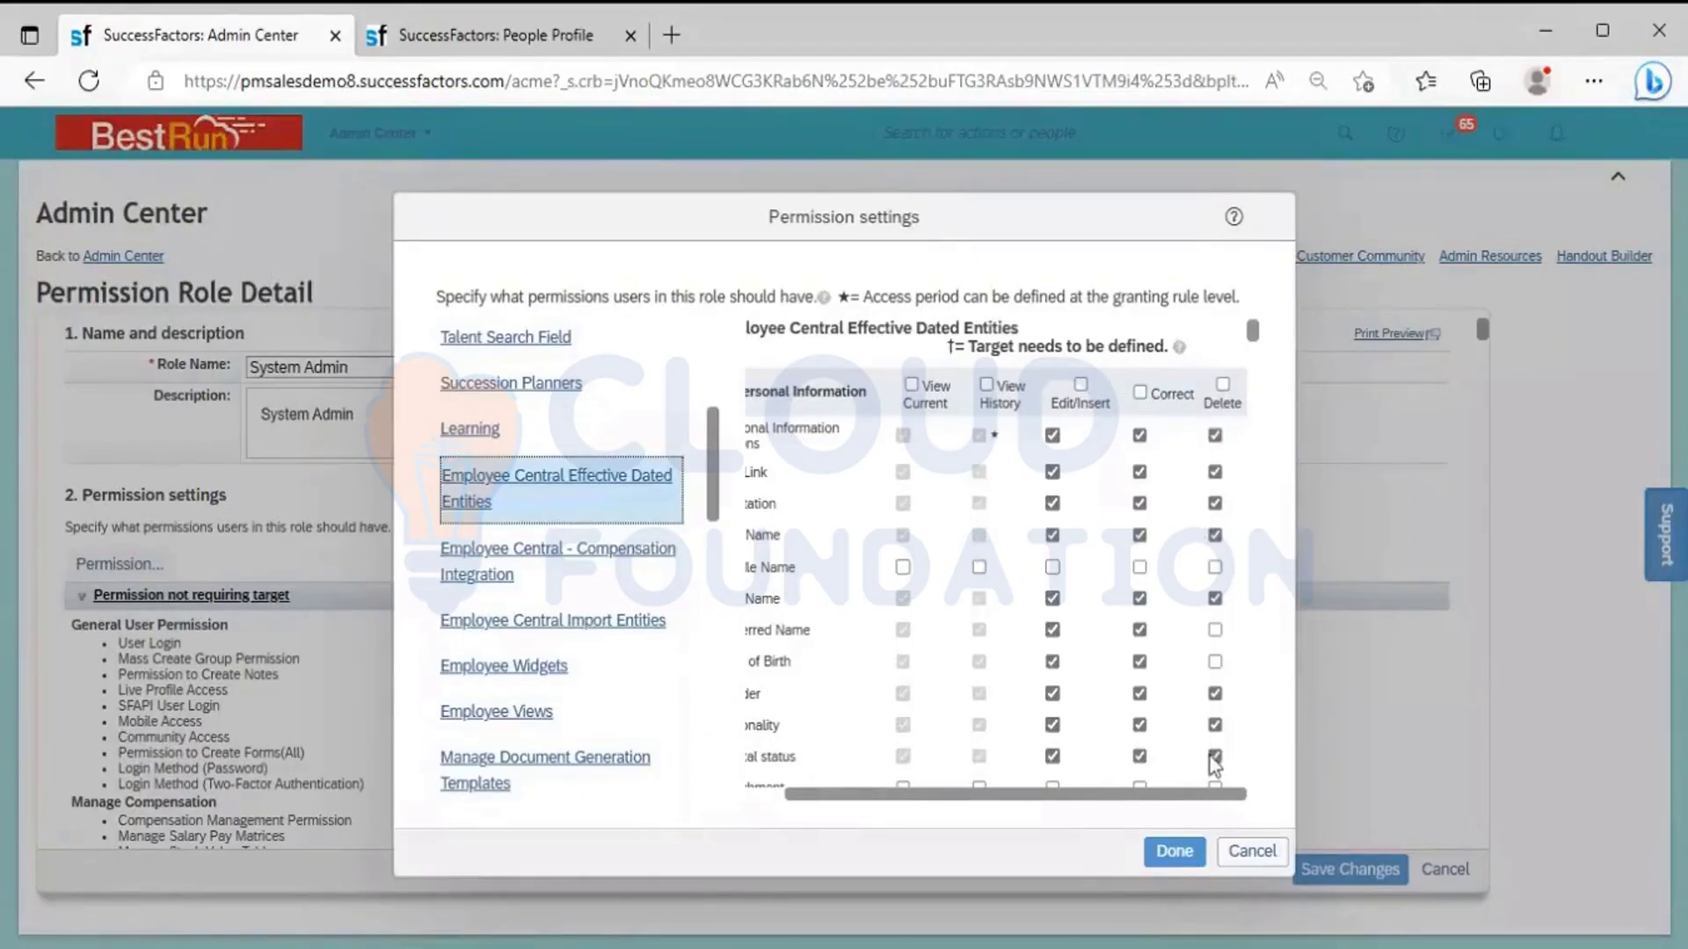
{"action": "left_click", "coordinate": [1246, 794]}
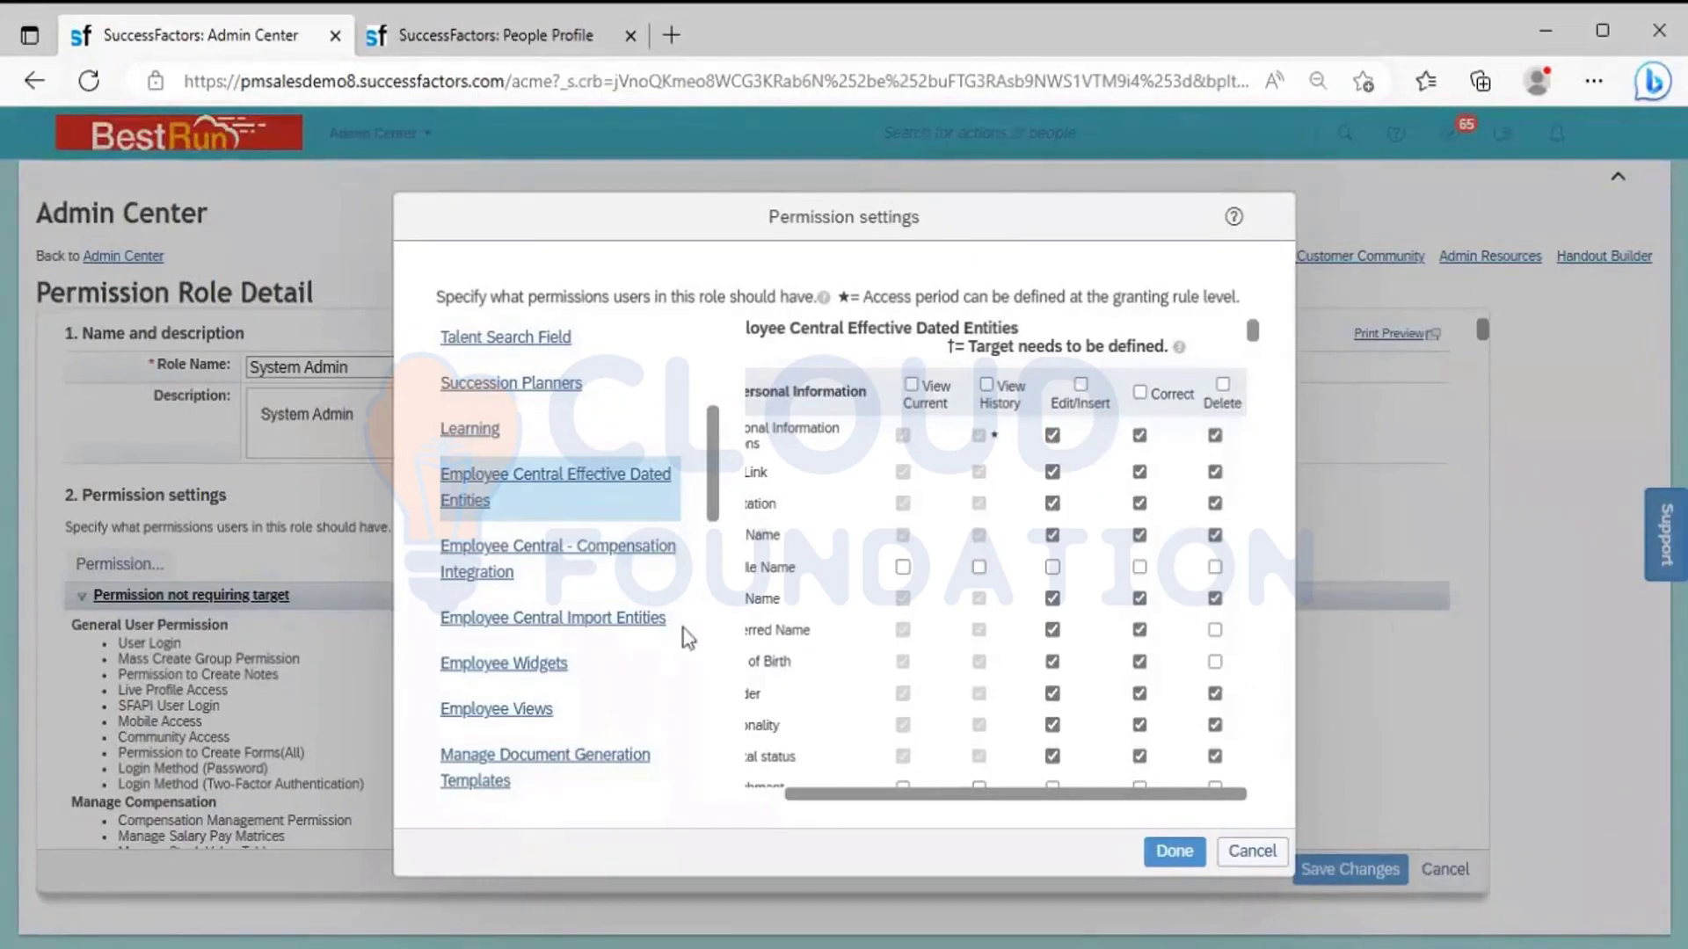
{"action": "left_click", "coordinate": [765, 794]}
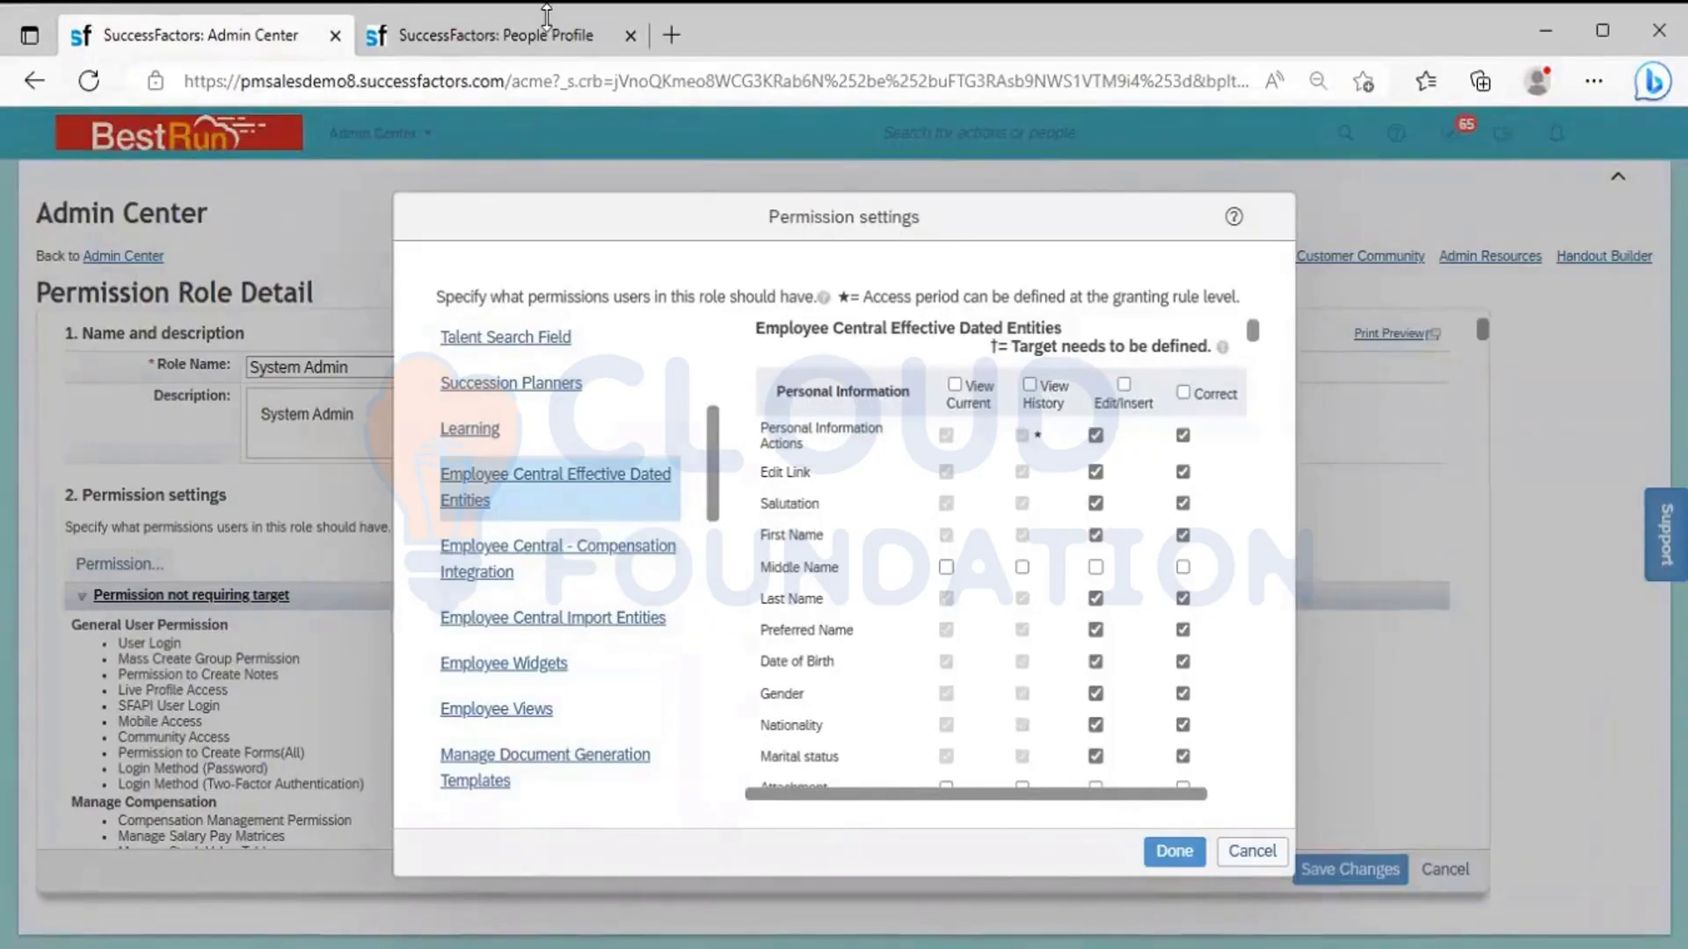
- Compare these rights with the Personal Information change history in the People Profile, and reopen the Employee Data category in the permission settings
{"action": "left_click", "coordinate": [479, 36]}
{"action": "left_click", "coordinate": [519, 313]}
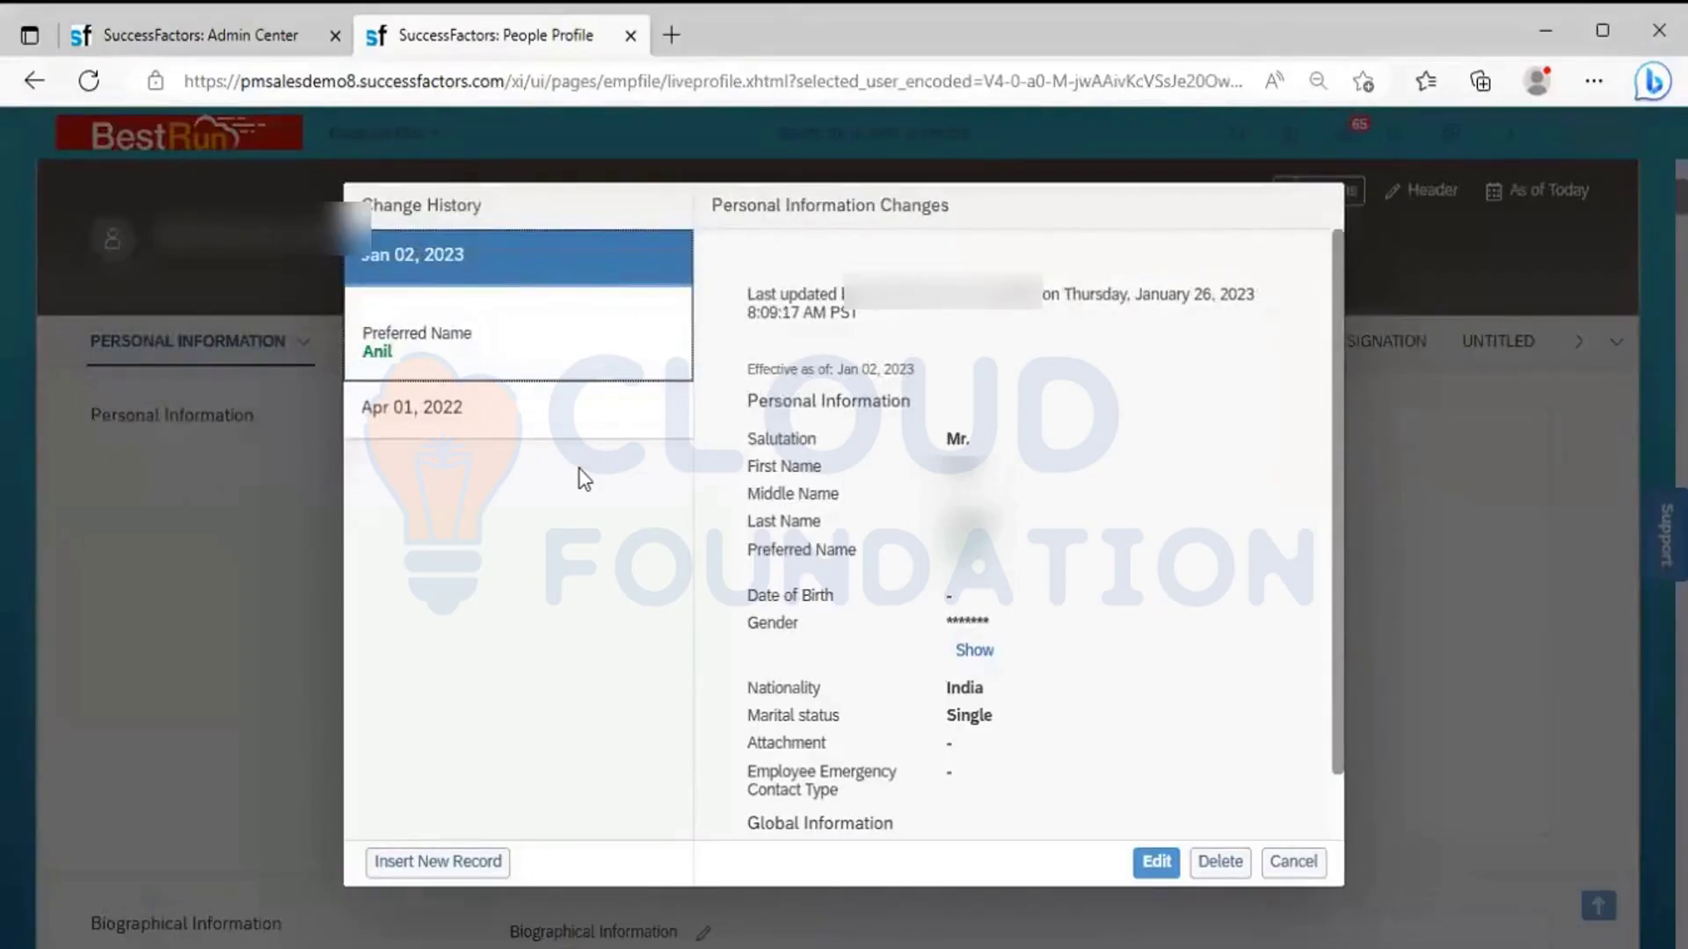
{"action": "left_click", "coordinate": [203, 26]}
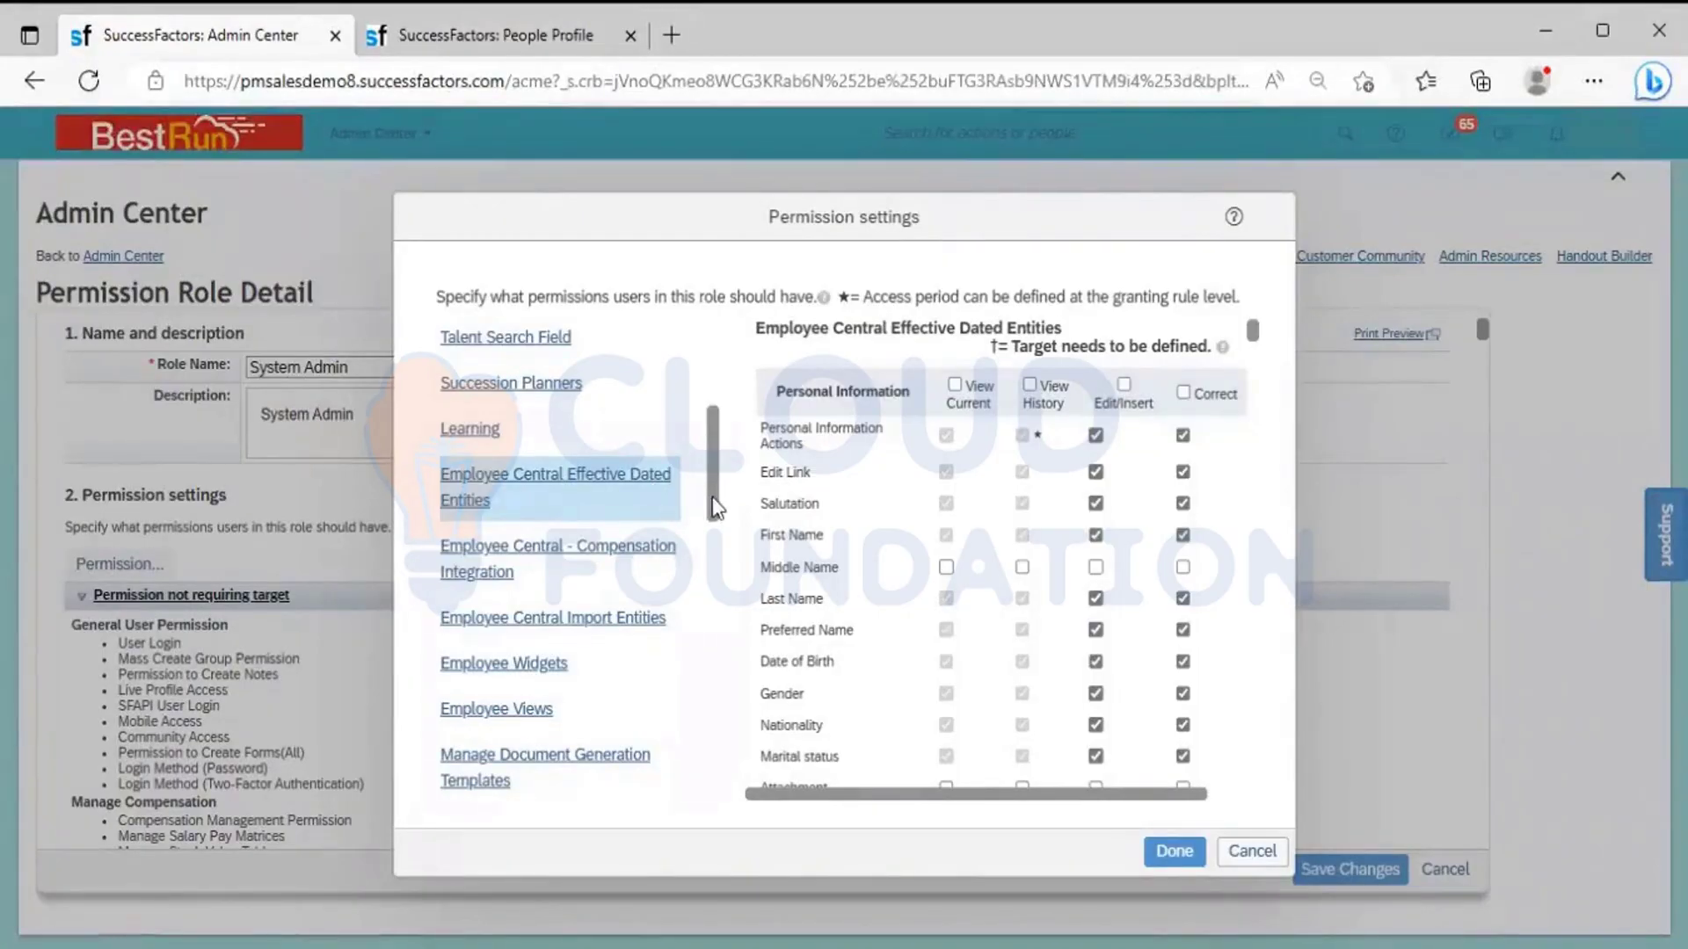
{"action": "left_click_drag", "start_coordinate": [713, 508], "coordinate": [719, 584]}
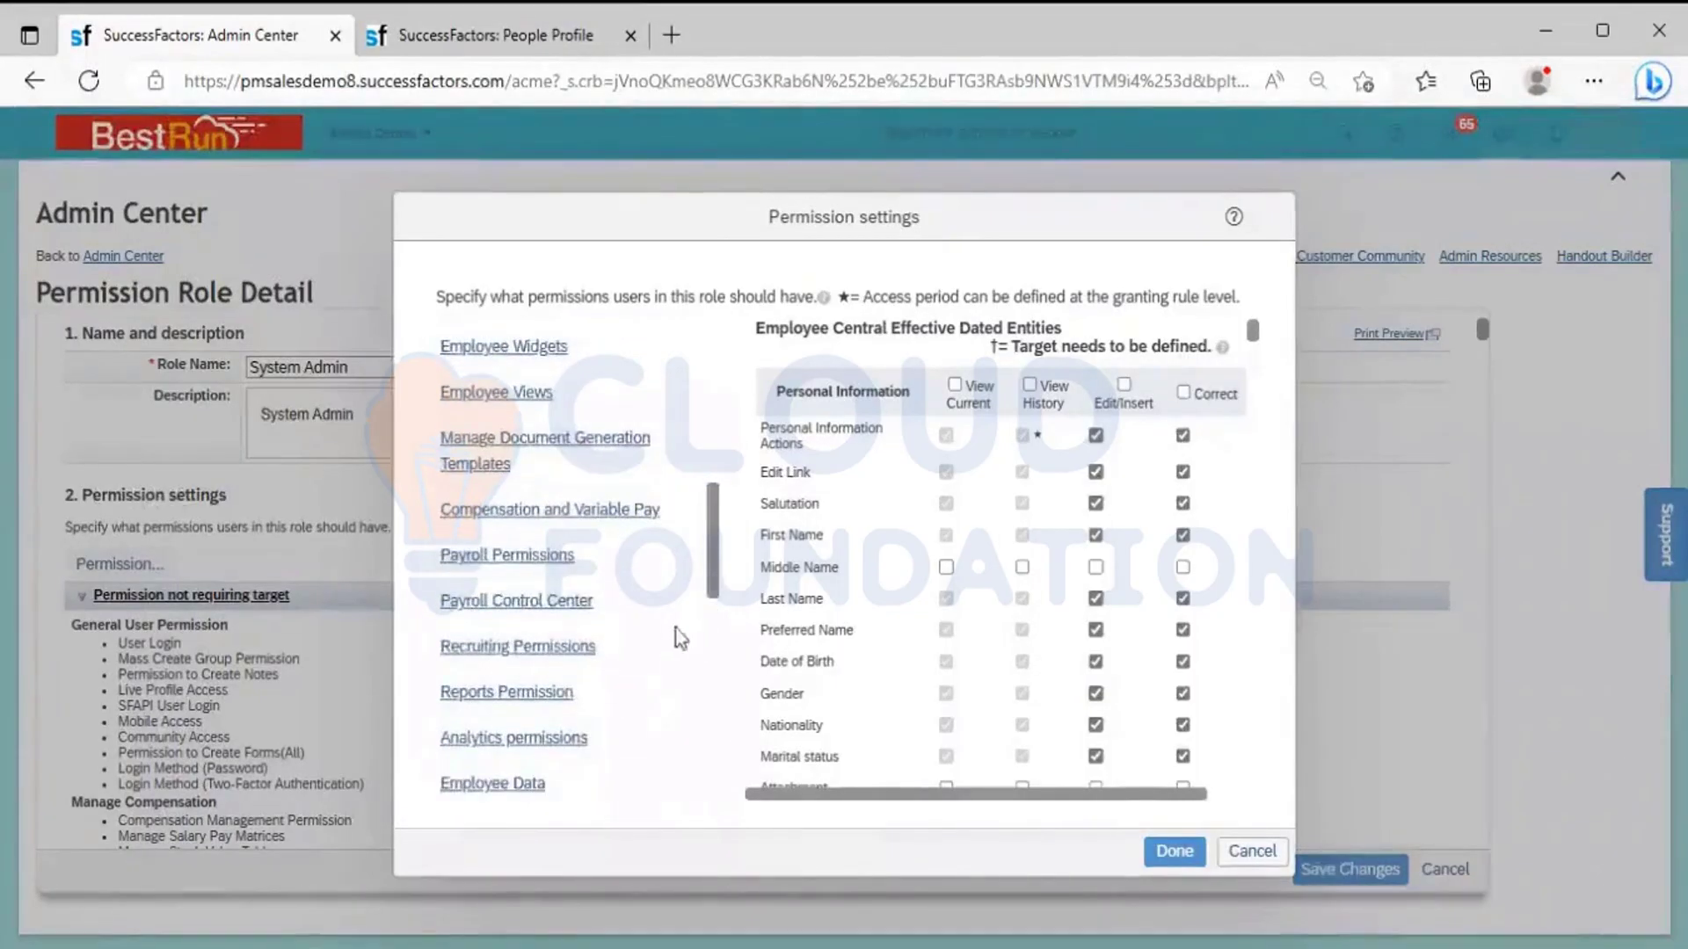
{"action": "left_click", "coordinate": [504, 788]}
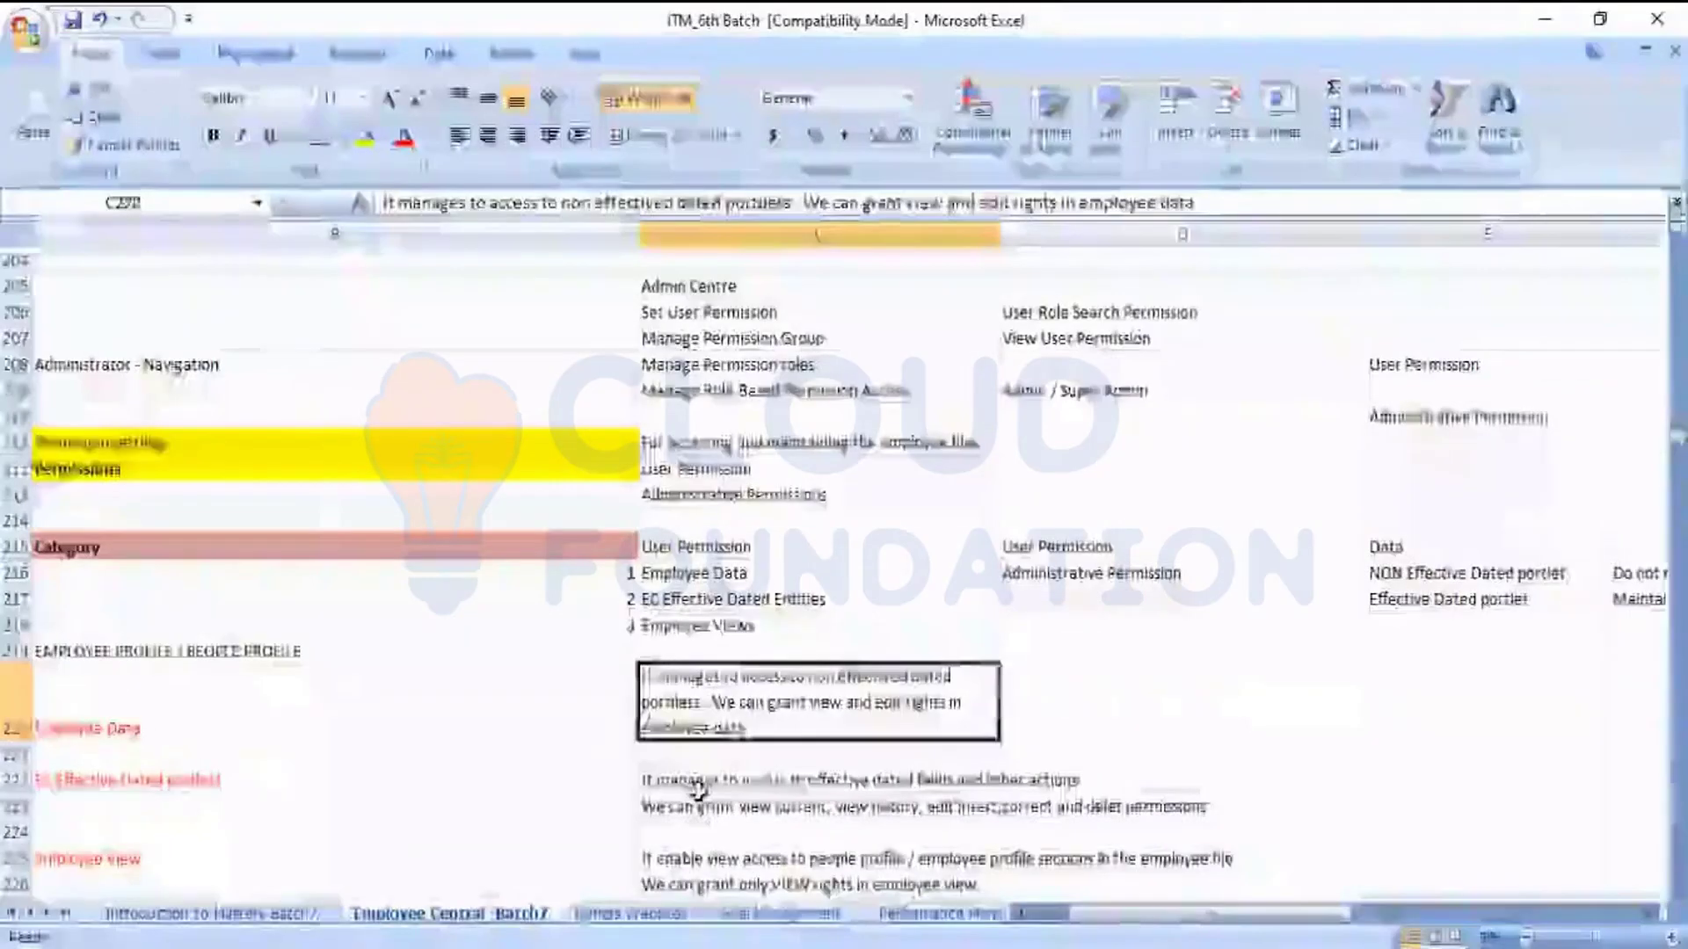
- In the Excel notes, go from the EC Effective Dated portlets description in row 222 to the Employee View description in row 225
{"action": "left_click", "coordinate": [700, 795]}
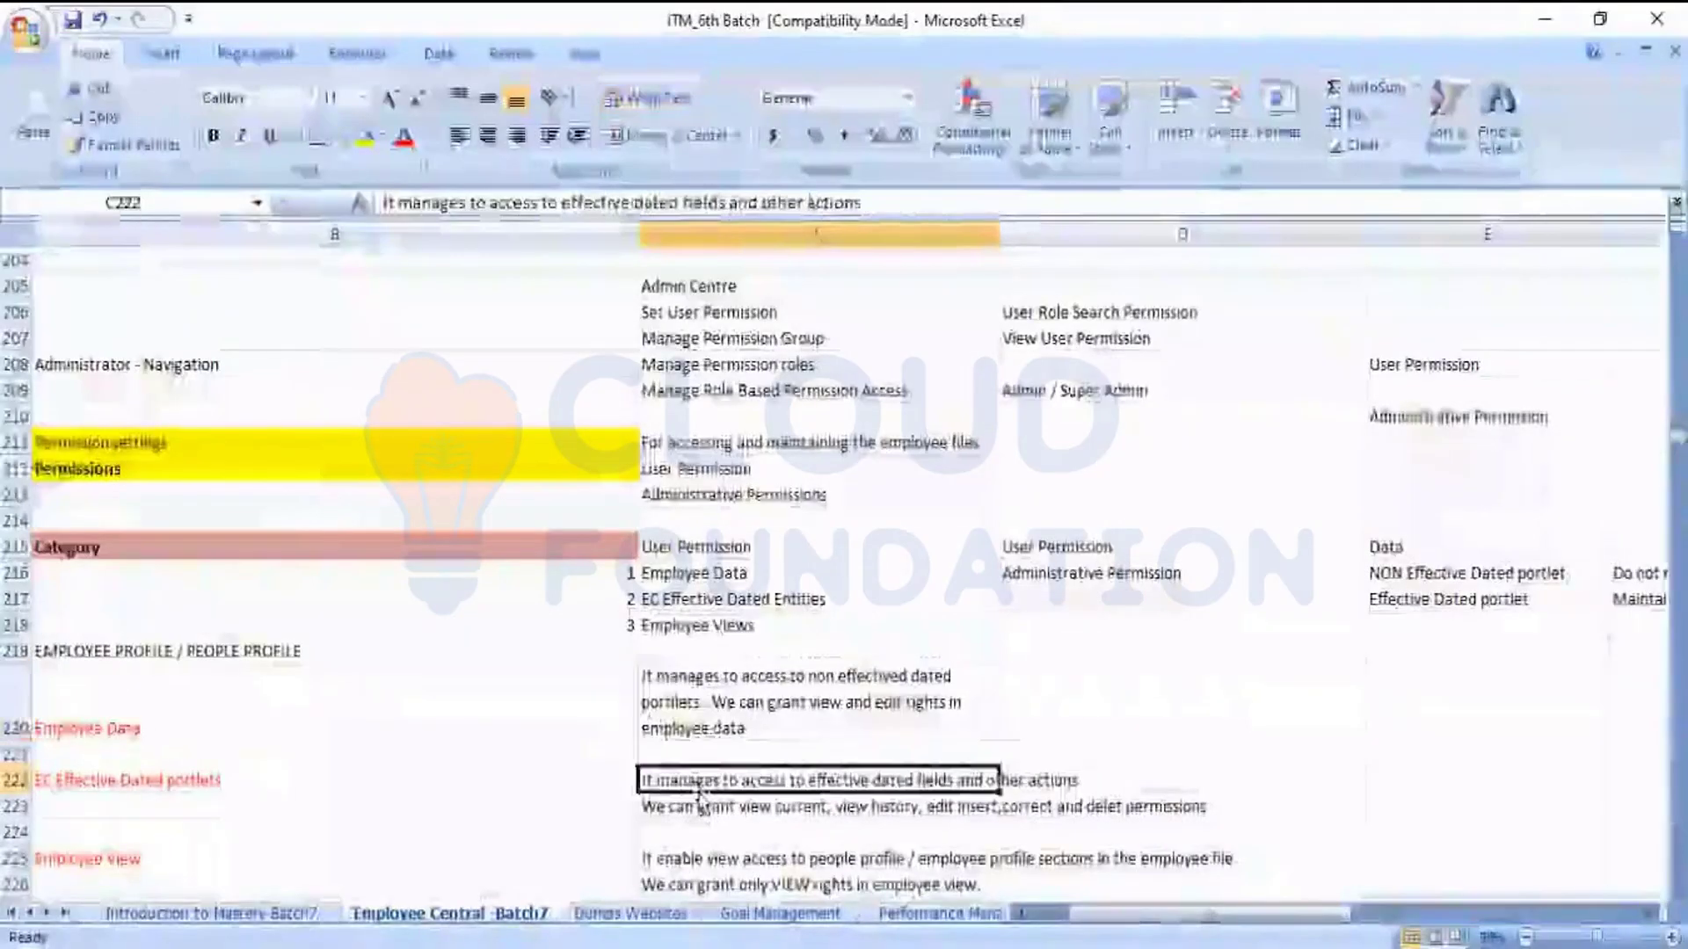
{"action": "key", "text": "Down"}
{"action": "key", "text": "Down"}
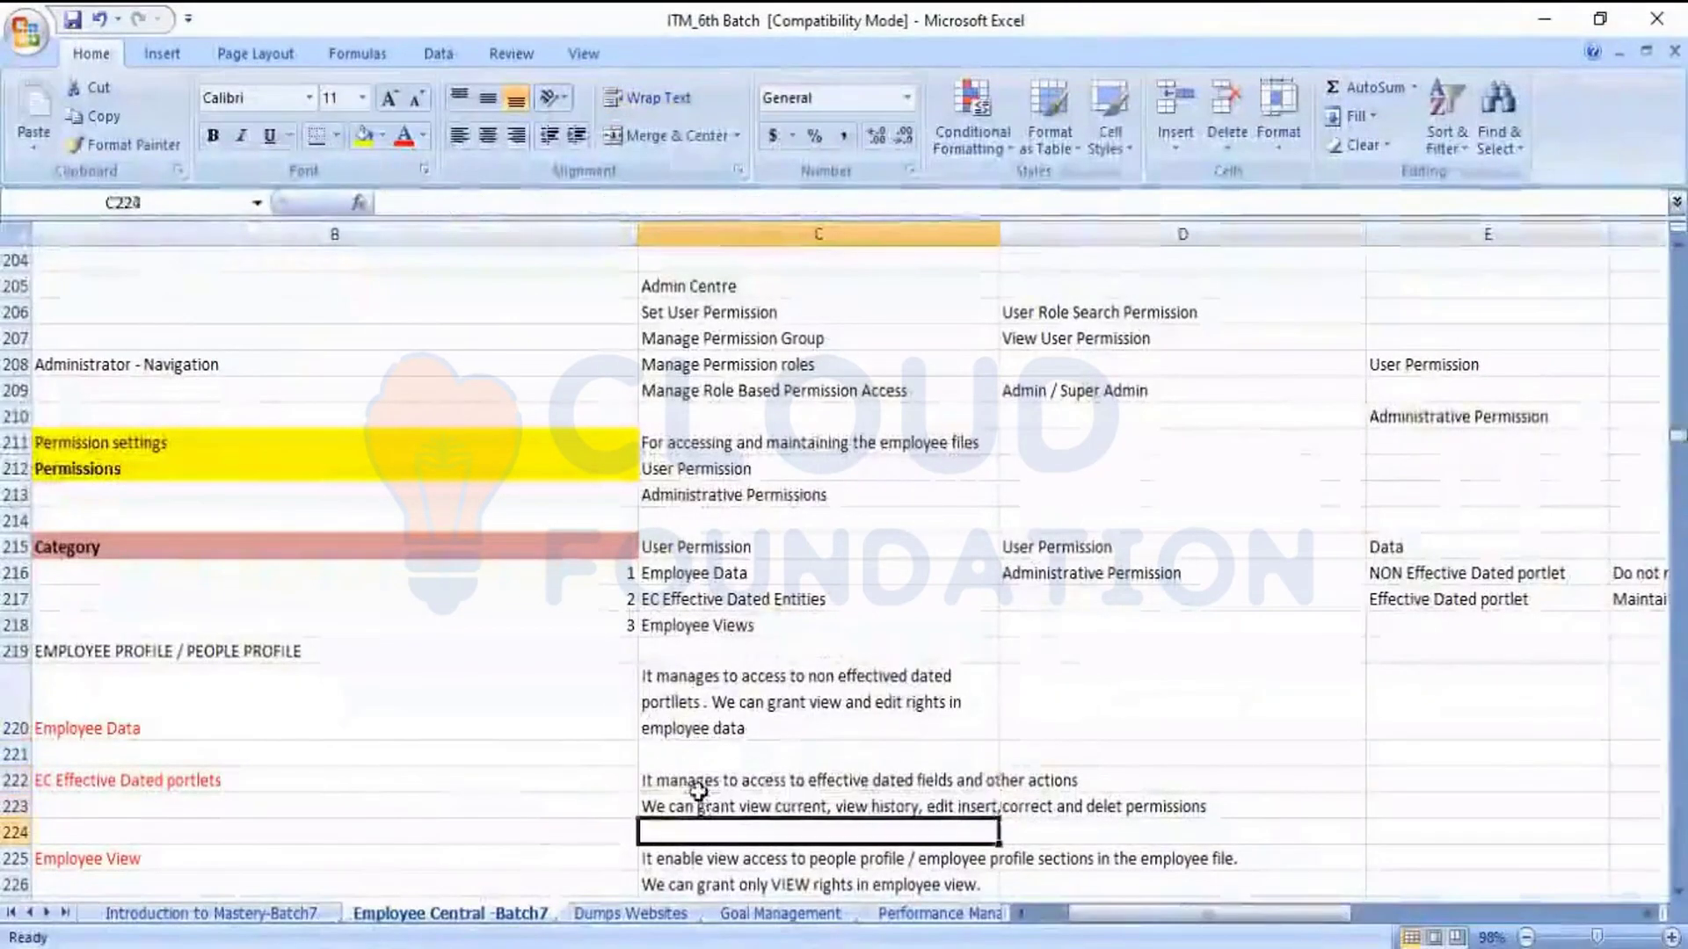
{"action": "key", "text": "Down"}
{"action": "key", "text": "Down"}
{"action": "key", "text": "Down"}
{"action": "key", "text": "Down"}
{"action": "key", "text": "Down"}
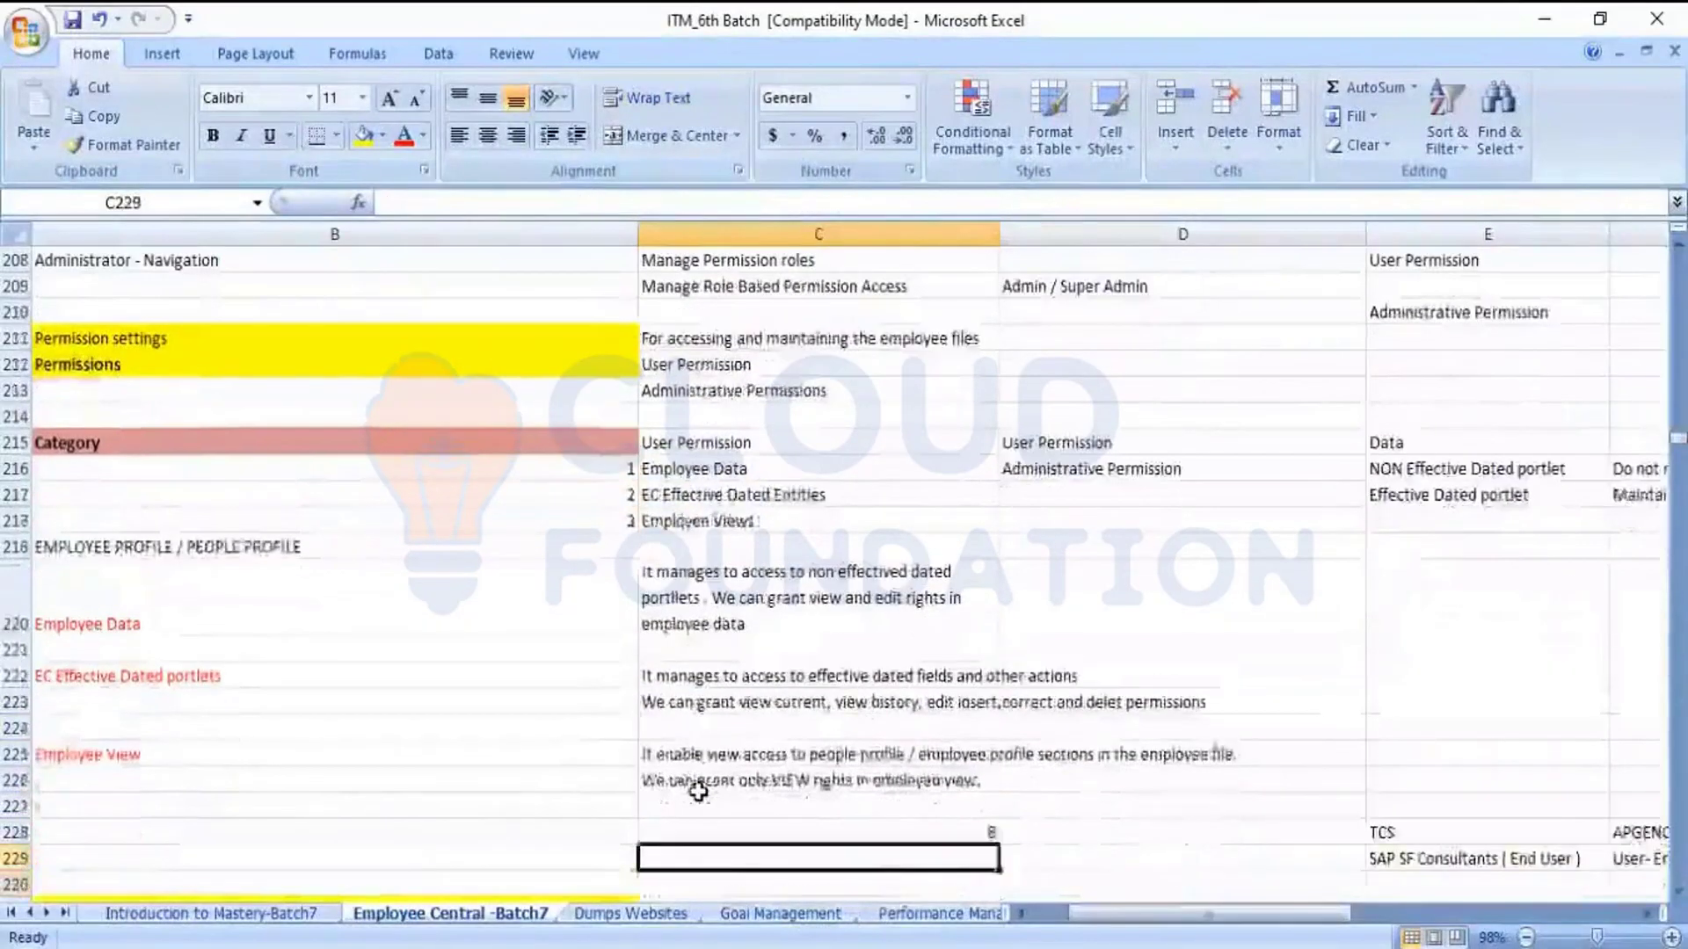
{"action": "key", "text": "Up"}
{"action": "key", "text": "Up"}
{"action": "key", "text": "Up"}
{"action": "key", "text": "Up"}
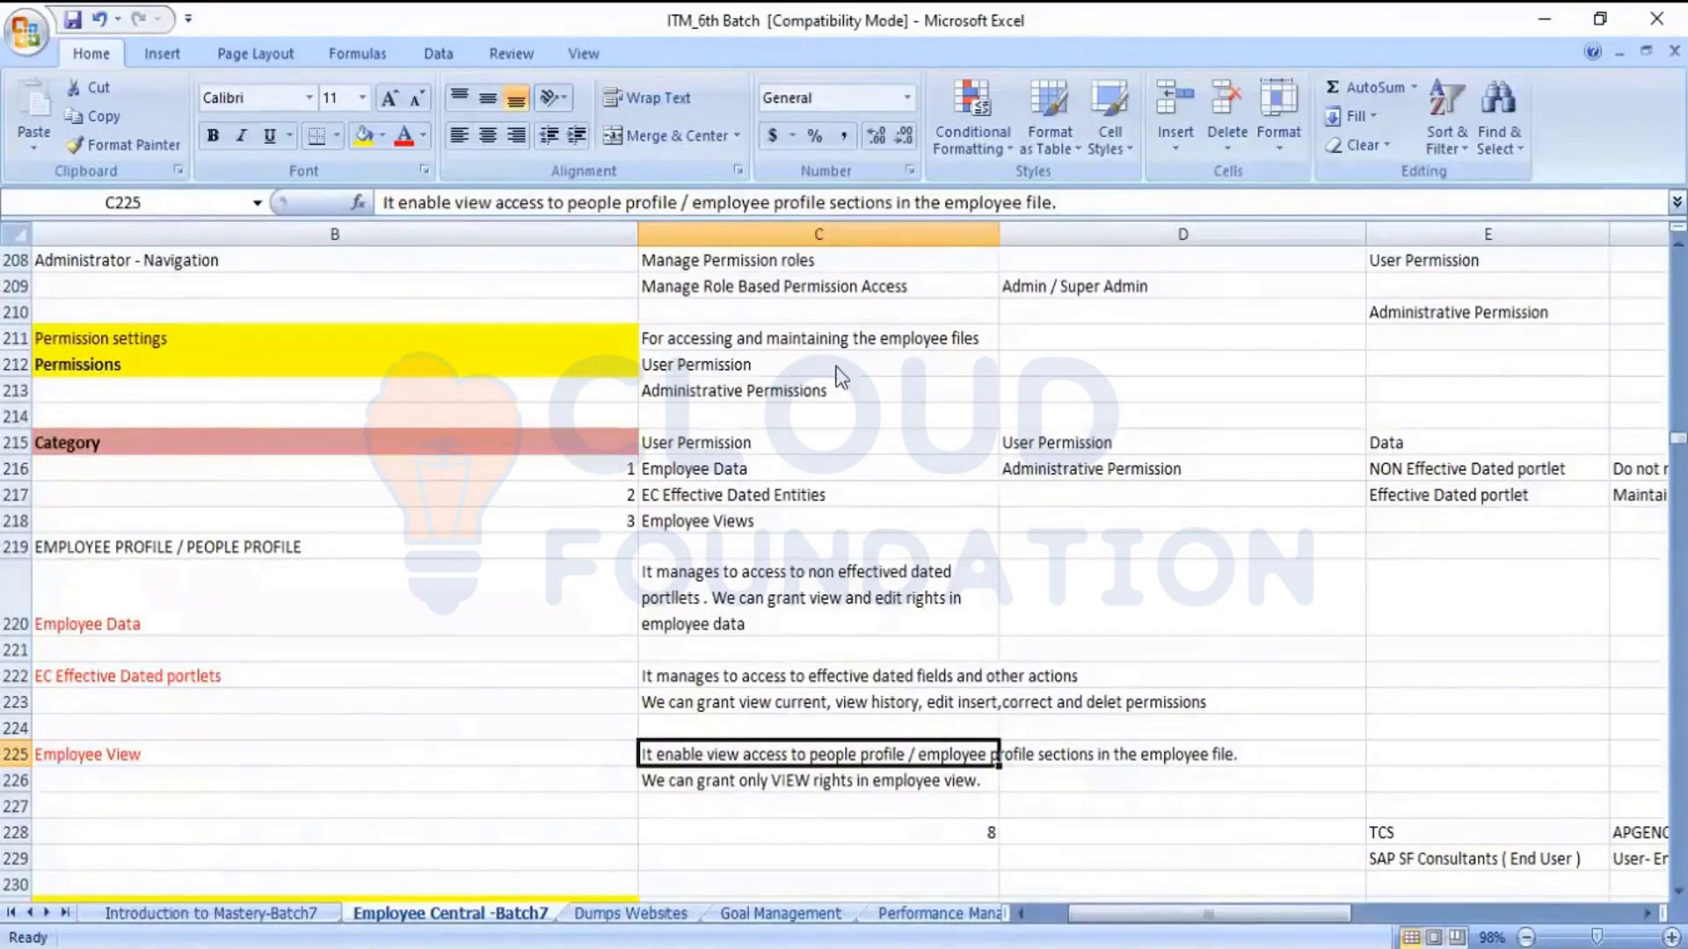
- Close the Personal Information change history in the People Profile, and return to the Excel note on Employee View rights in C226
{"action": "key", "text": "alt+Tab"}
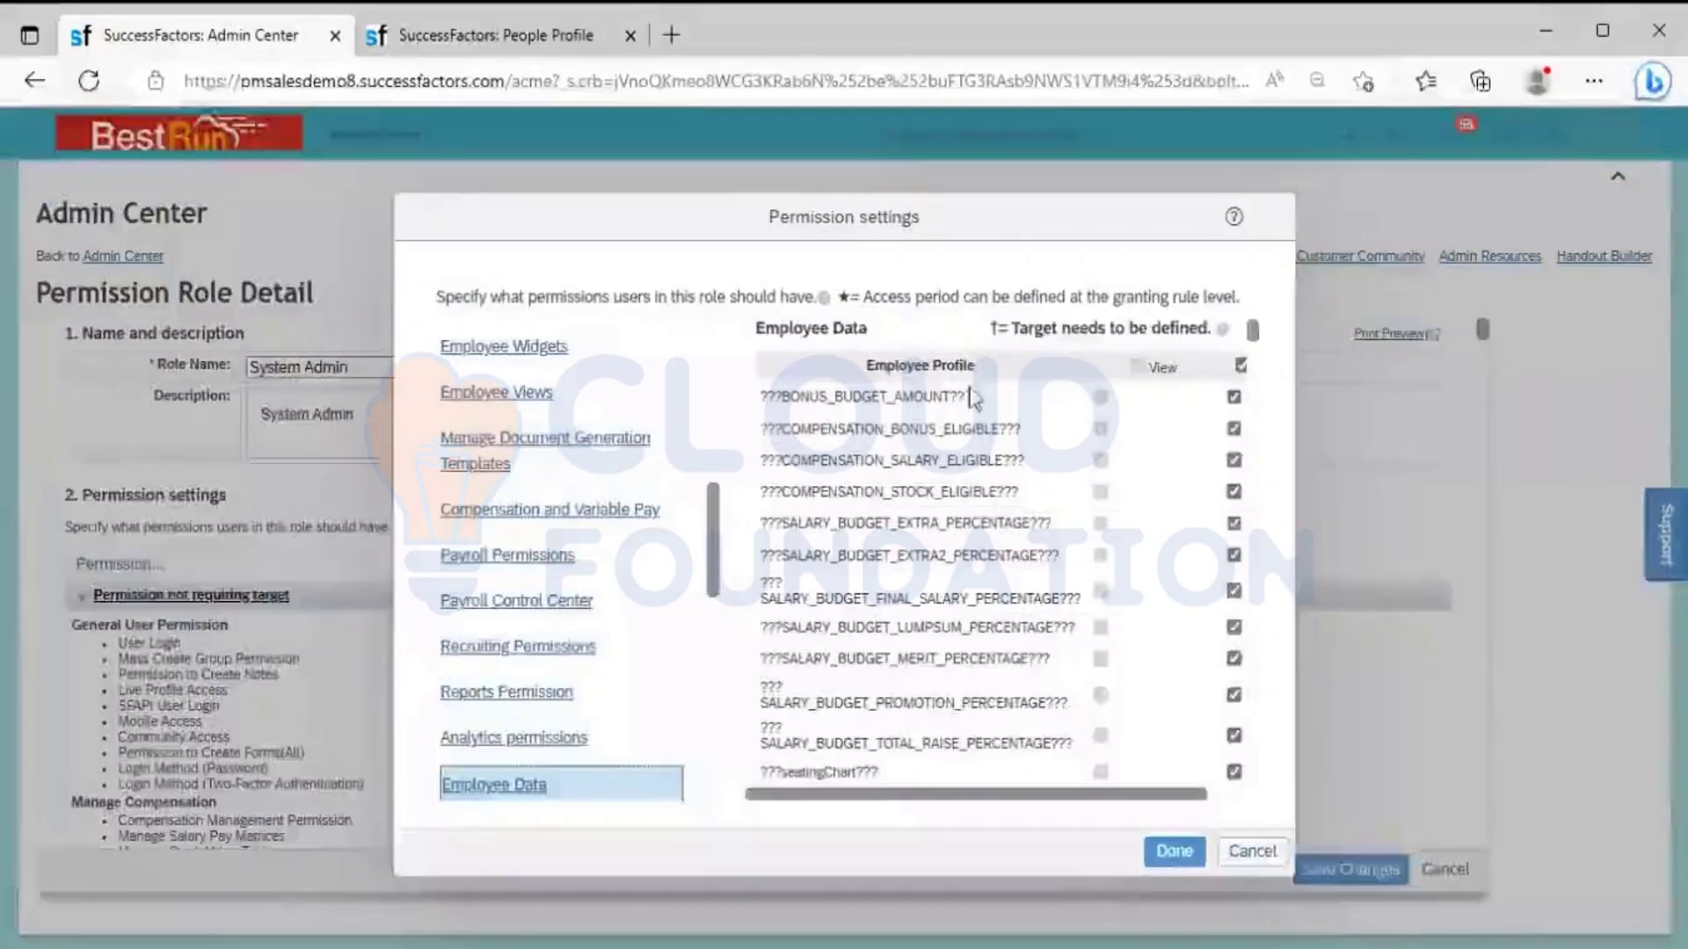
{"action": "left_click", "coordinate": [491, 36]}
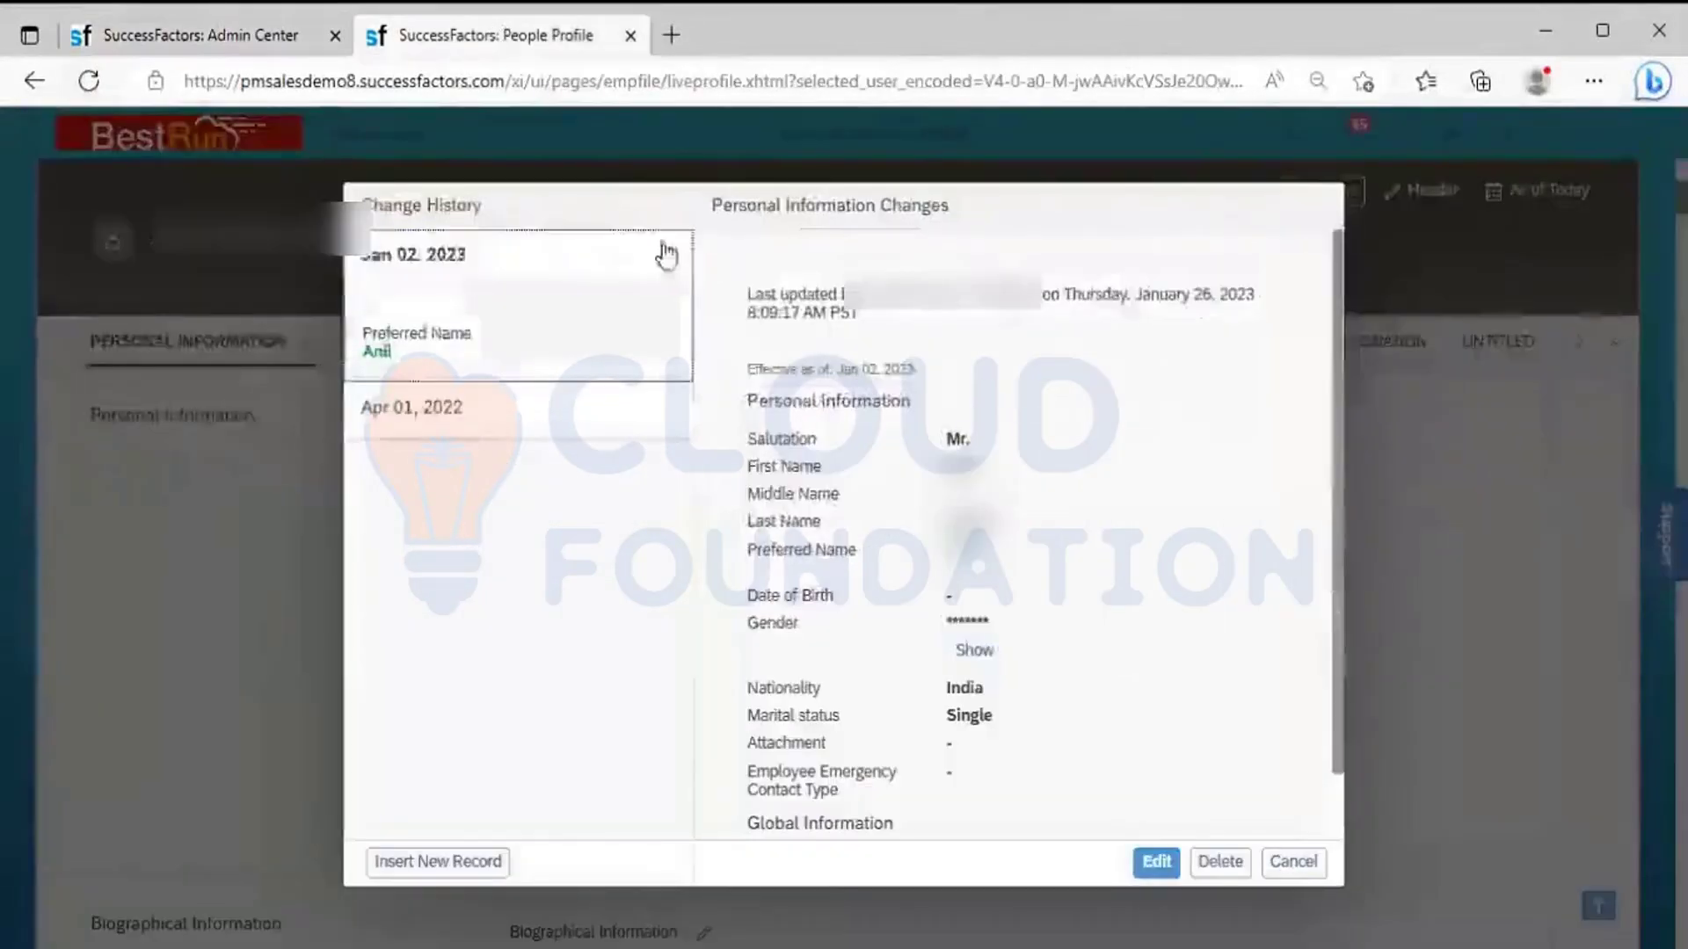
{"action": "left_click", "coordinate": [1276, 859]}
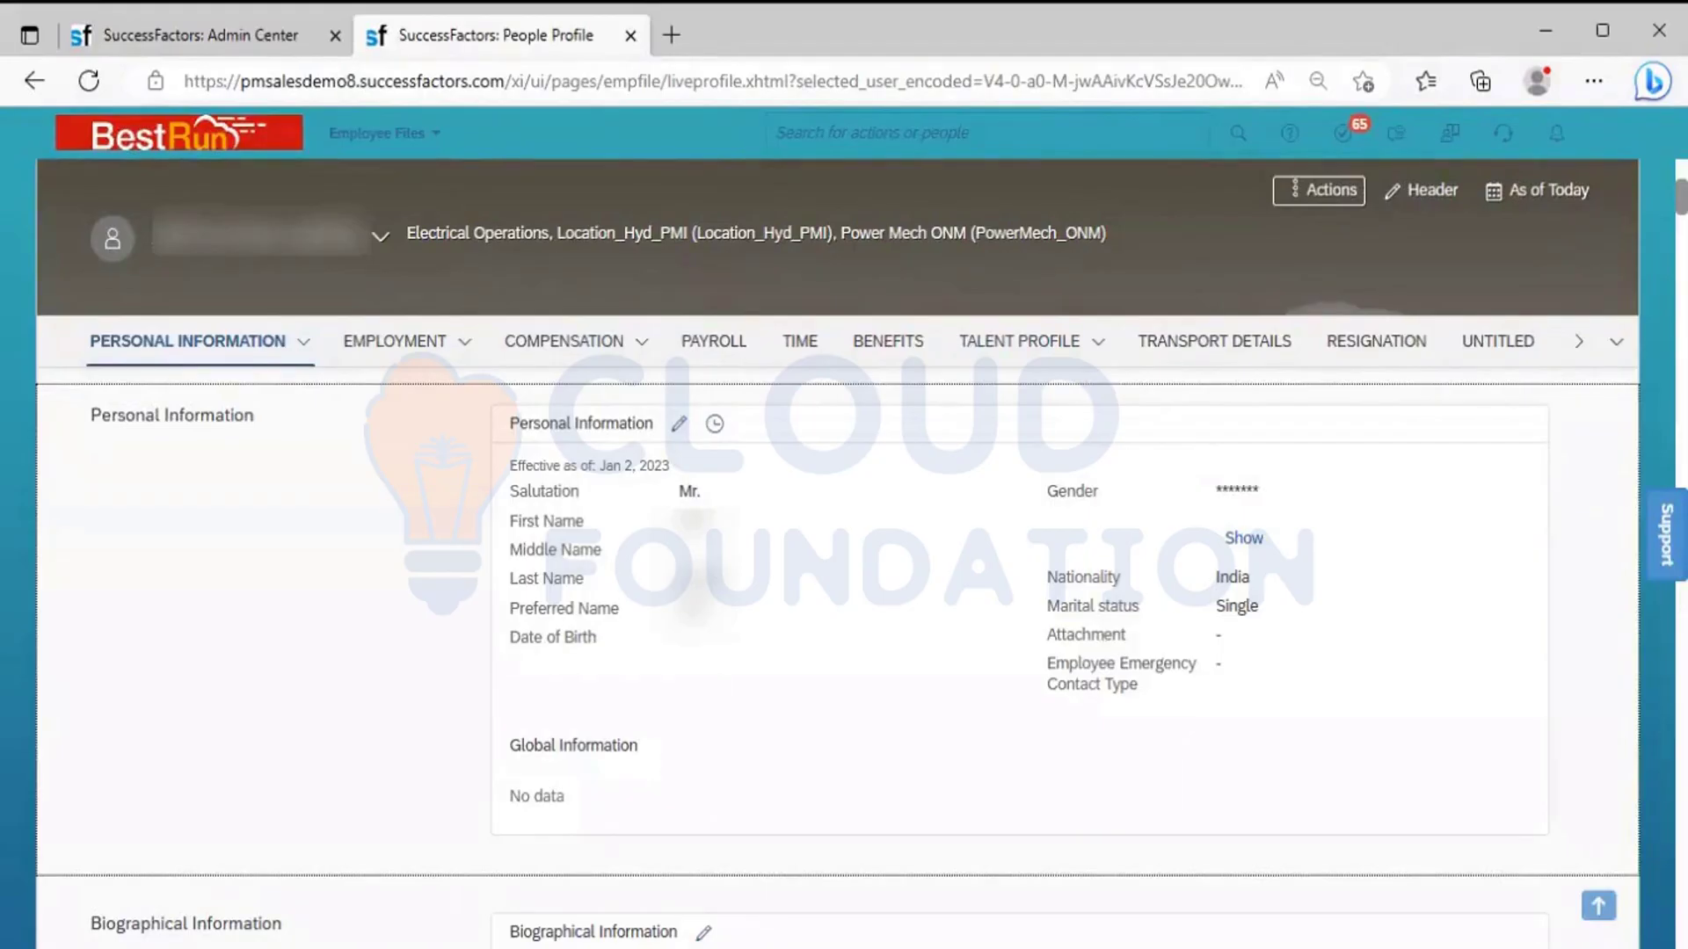
{"action": "key", "text": "alt+Tab"}
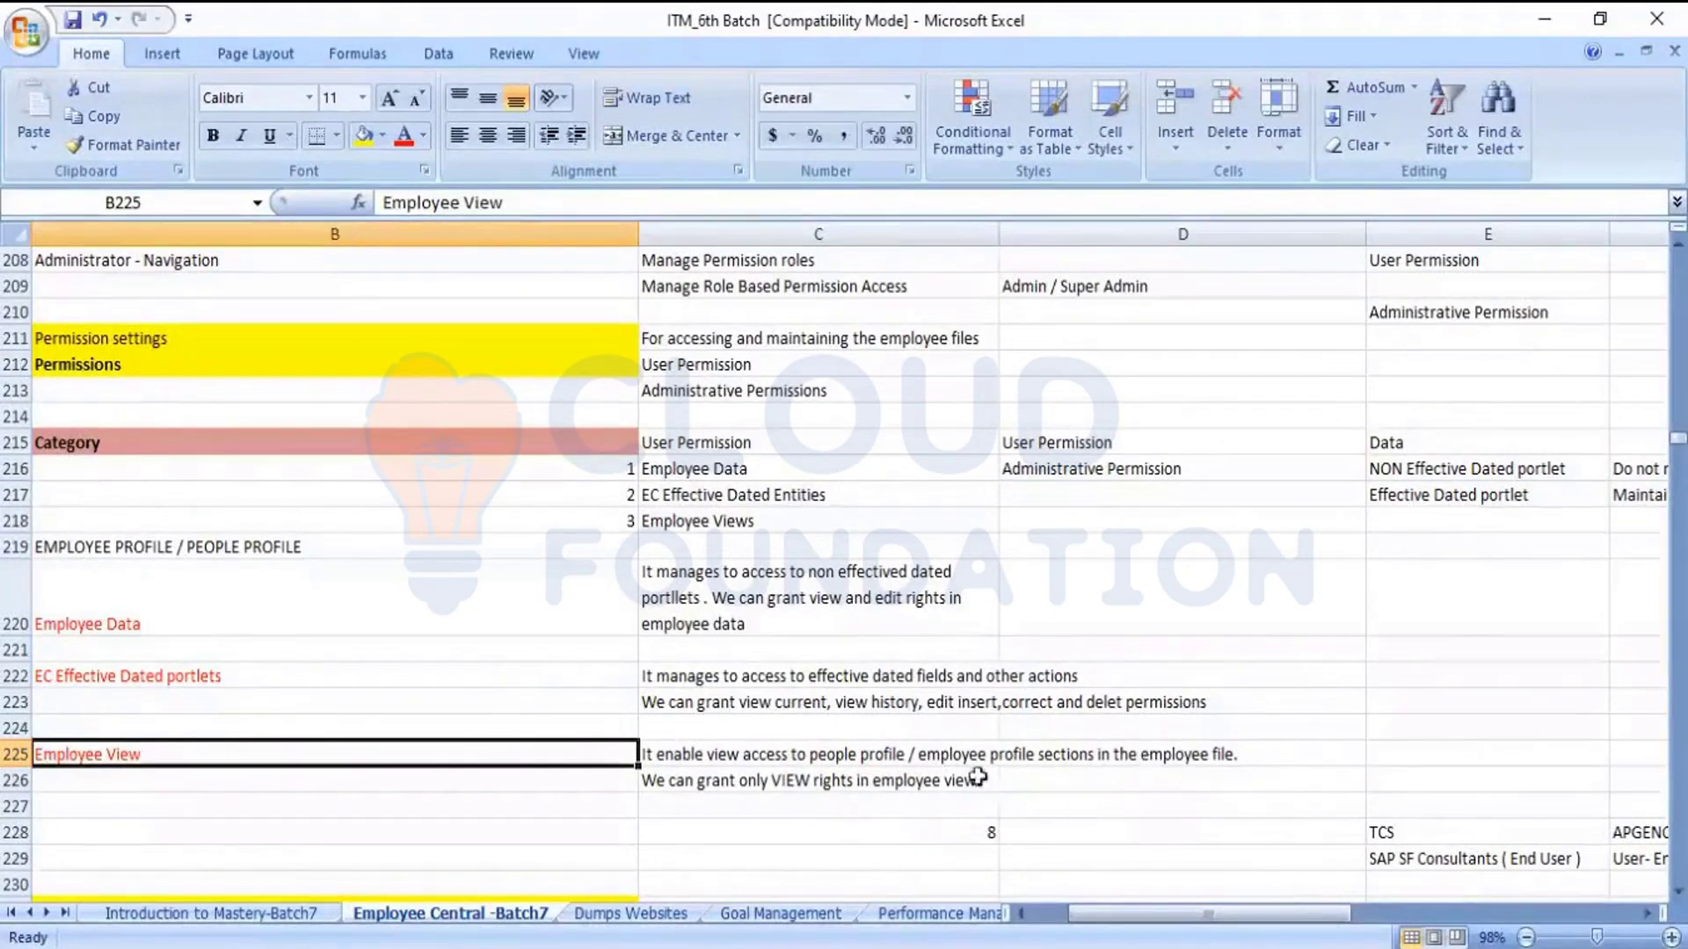
{"action": "left_click", "coordinate": [836, 780]}
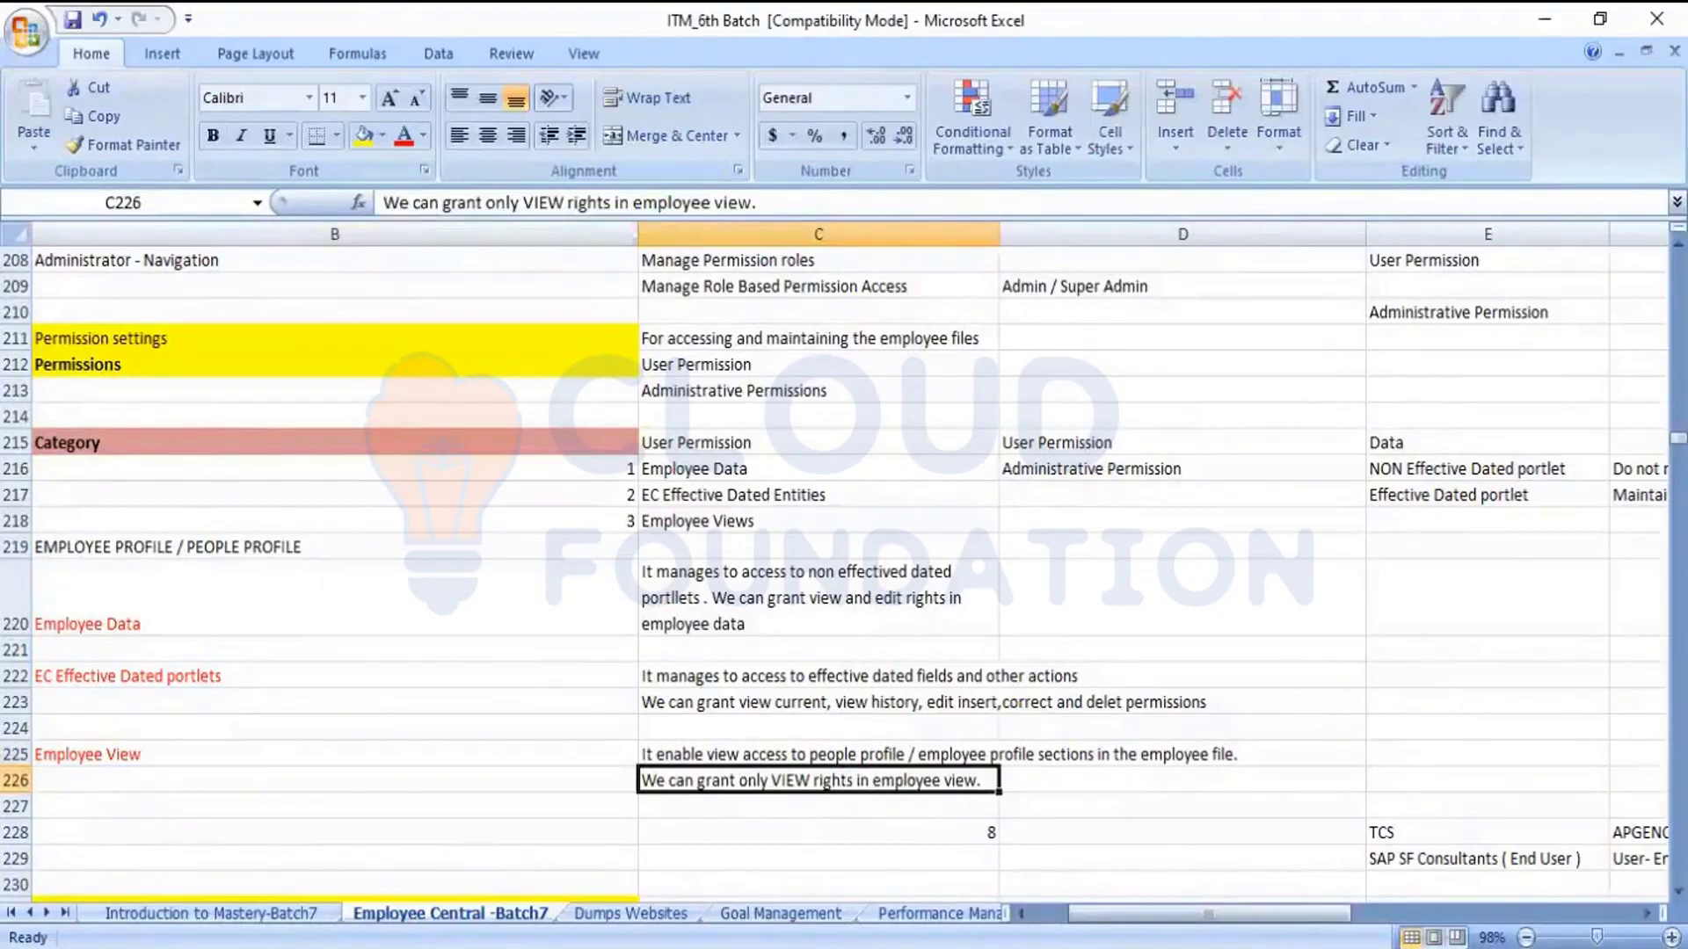
- Open the Employee Views category in the Admin Center permission settings, inspect its section View rights and close the dialog without applying changes
{"action": "key", "text": "alt+Tab"}
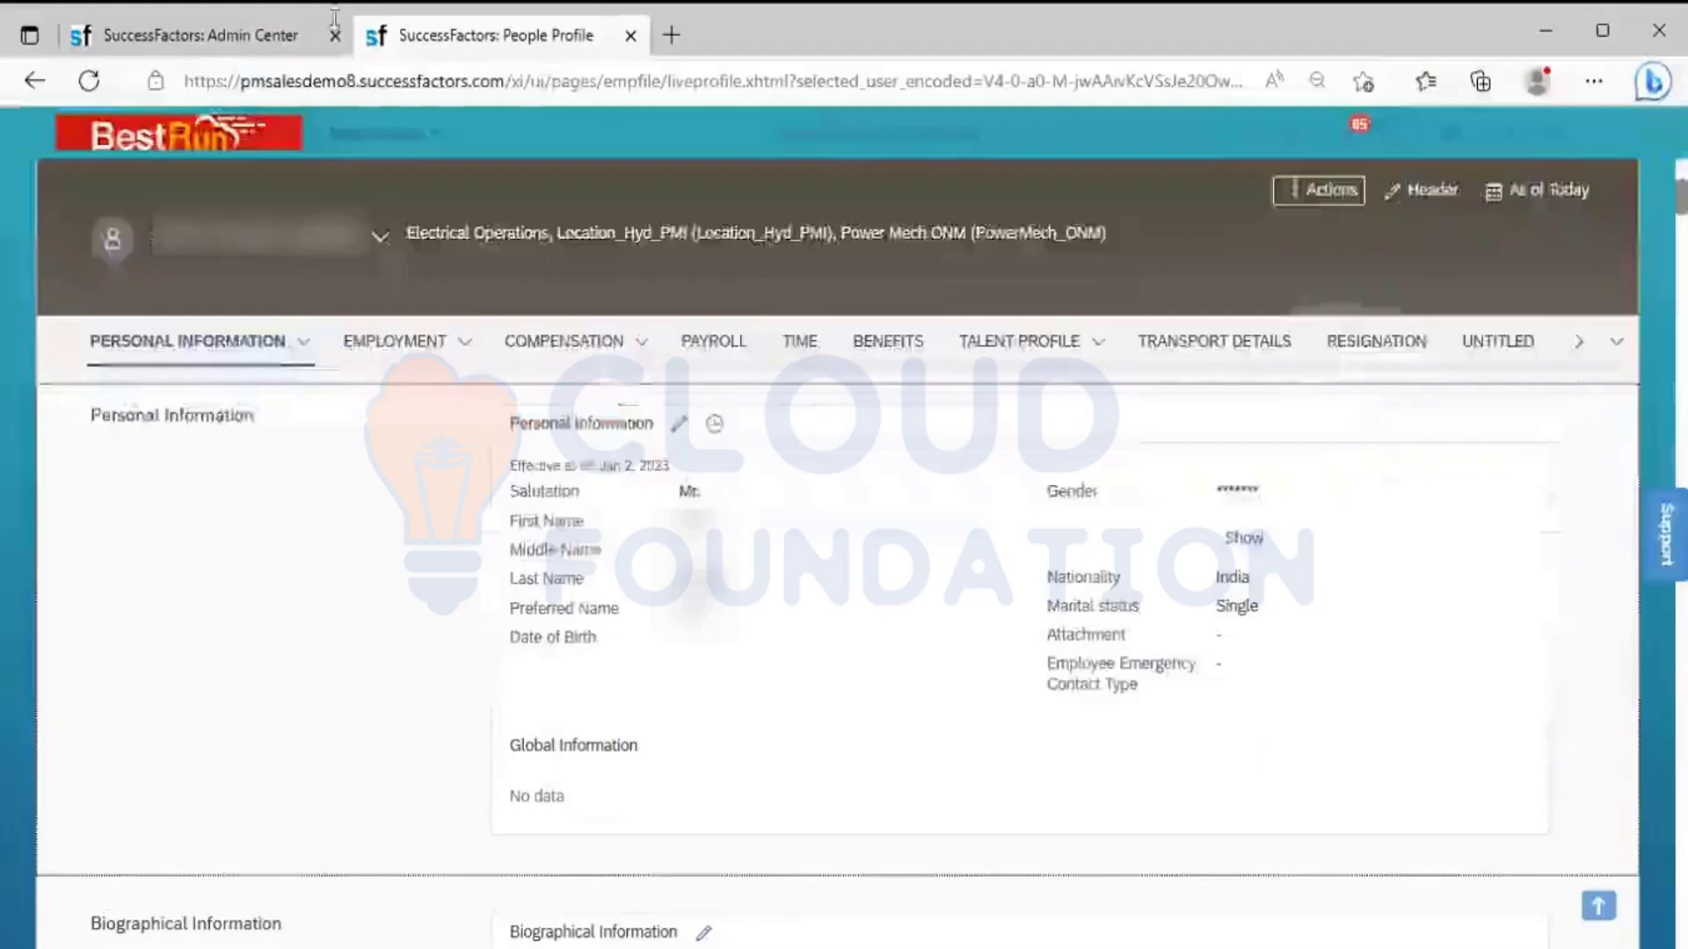
{"action": "left_click", "coordinate": [247, 32]}
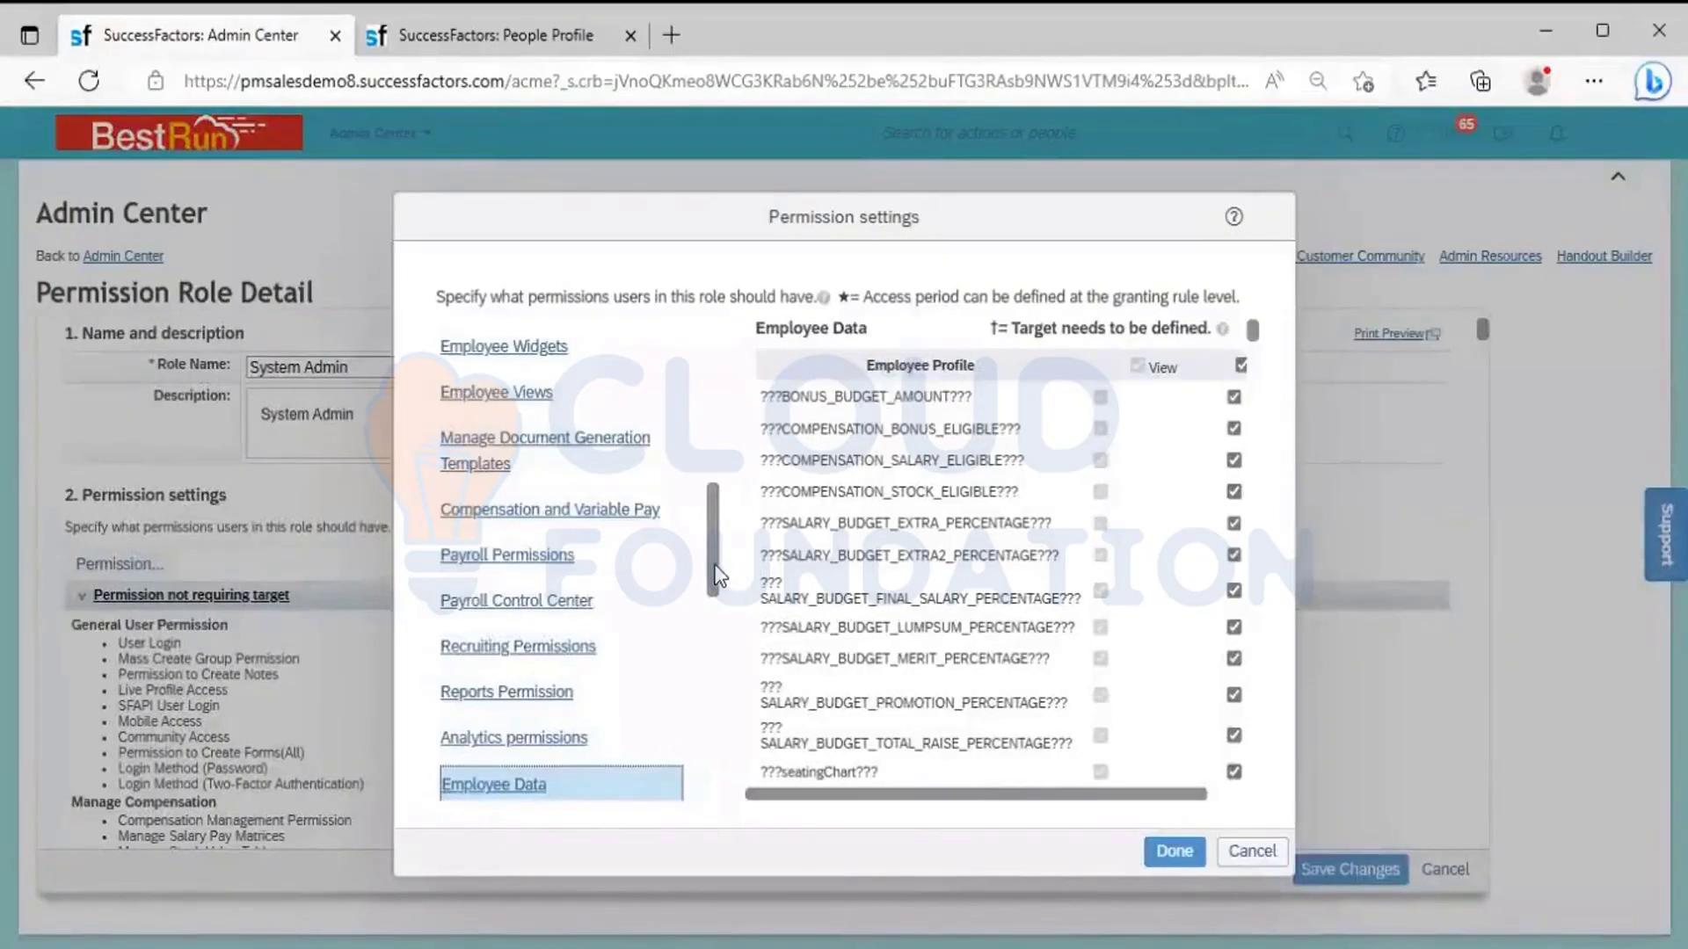
{"action": "left_click", "coordinate": [503, 406]}
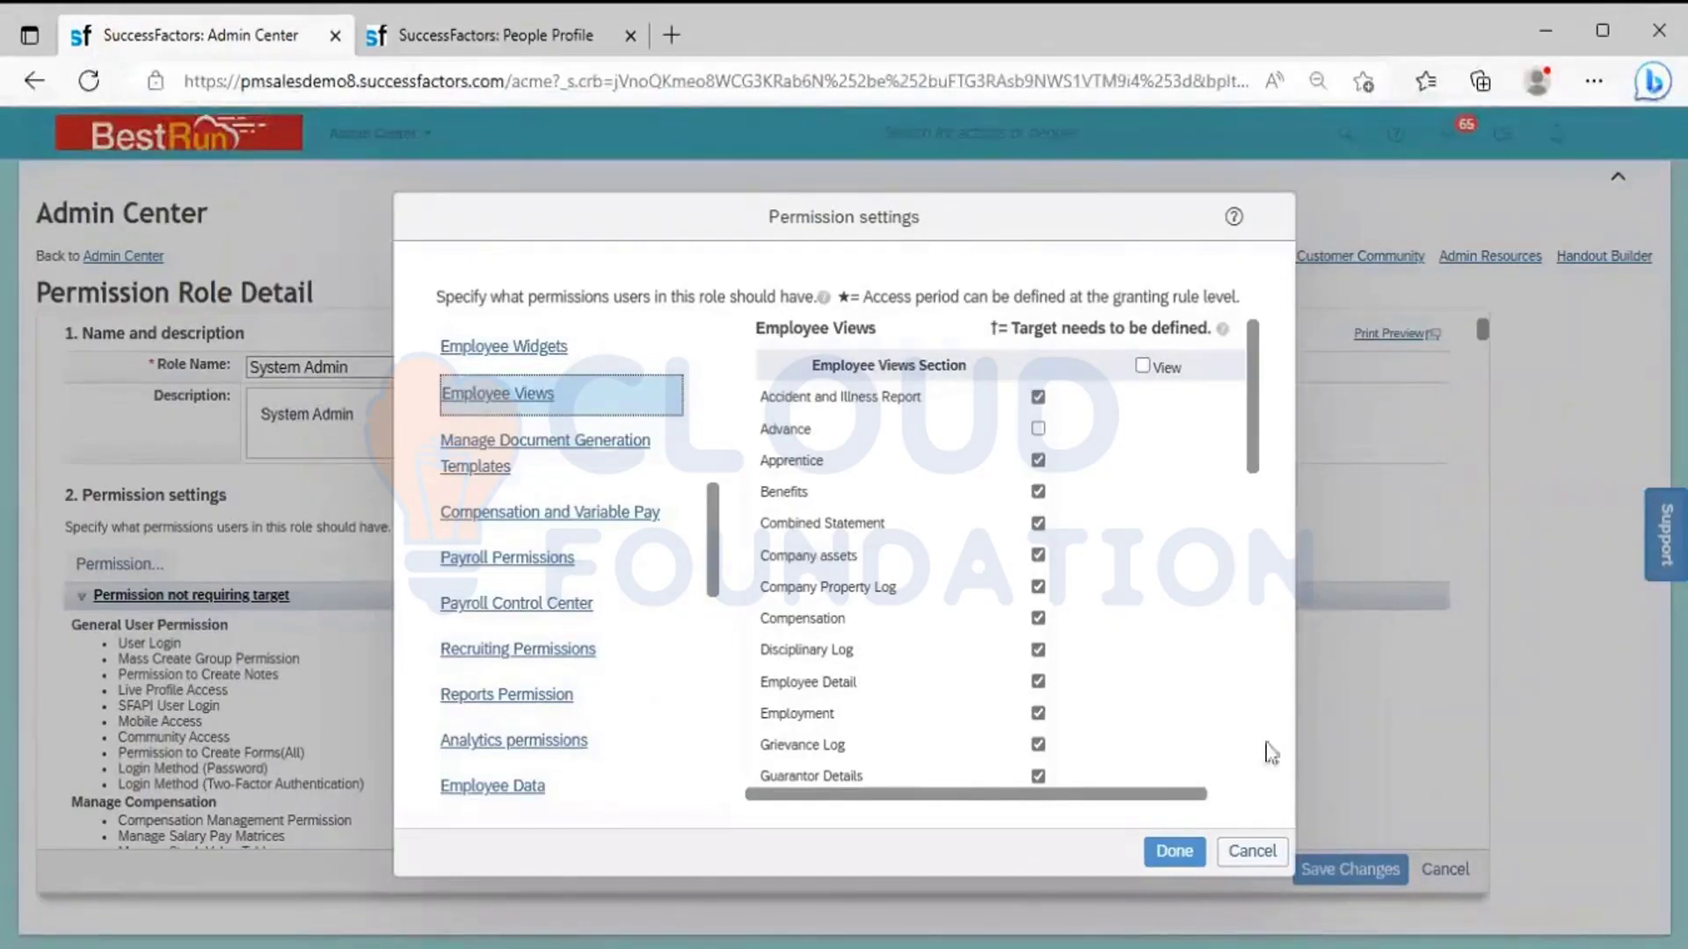
{"action": "left_click", "coordinate": [1255, 848]}
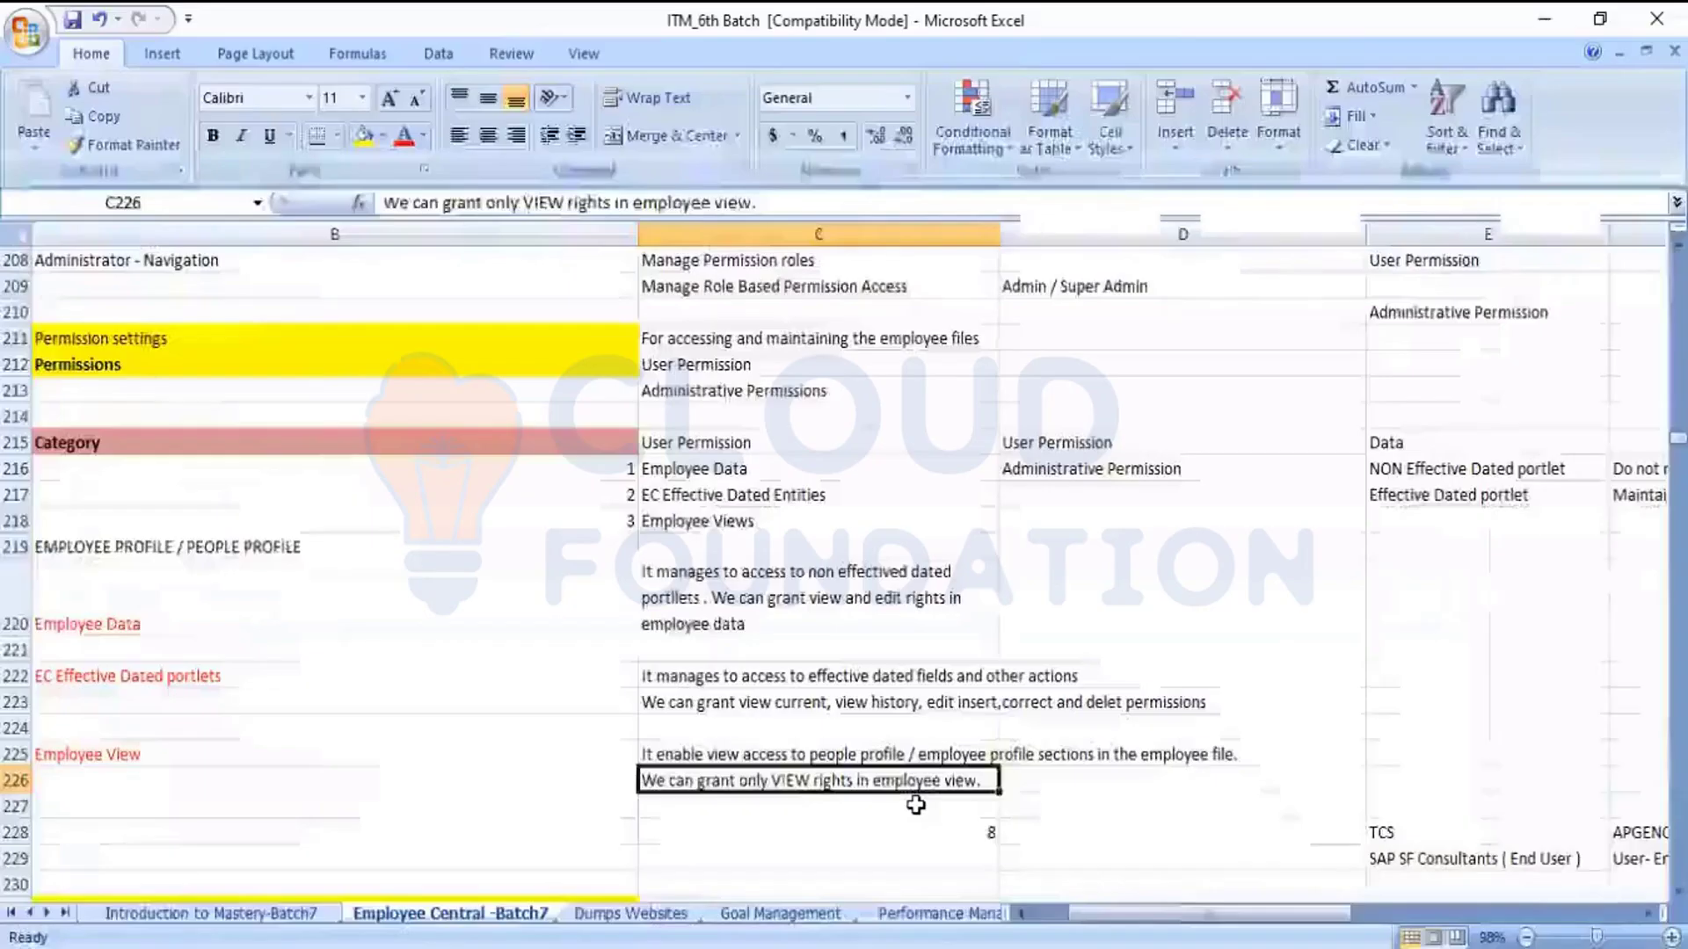
- In the Excel notes, move down from C227 past the RBP section to the Employee row under Role Types
{"action": "key", "text": "alt+Tab"}
{"action": "left_click", "coordinate": [915, 805]}
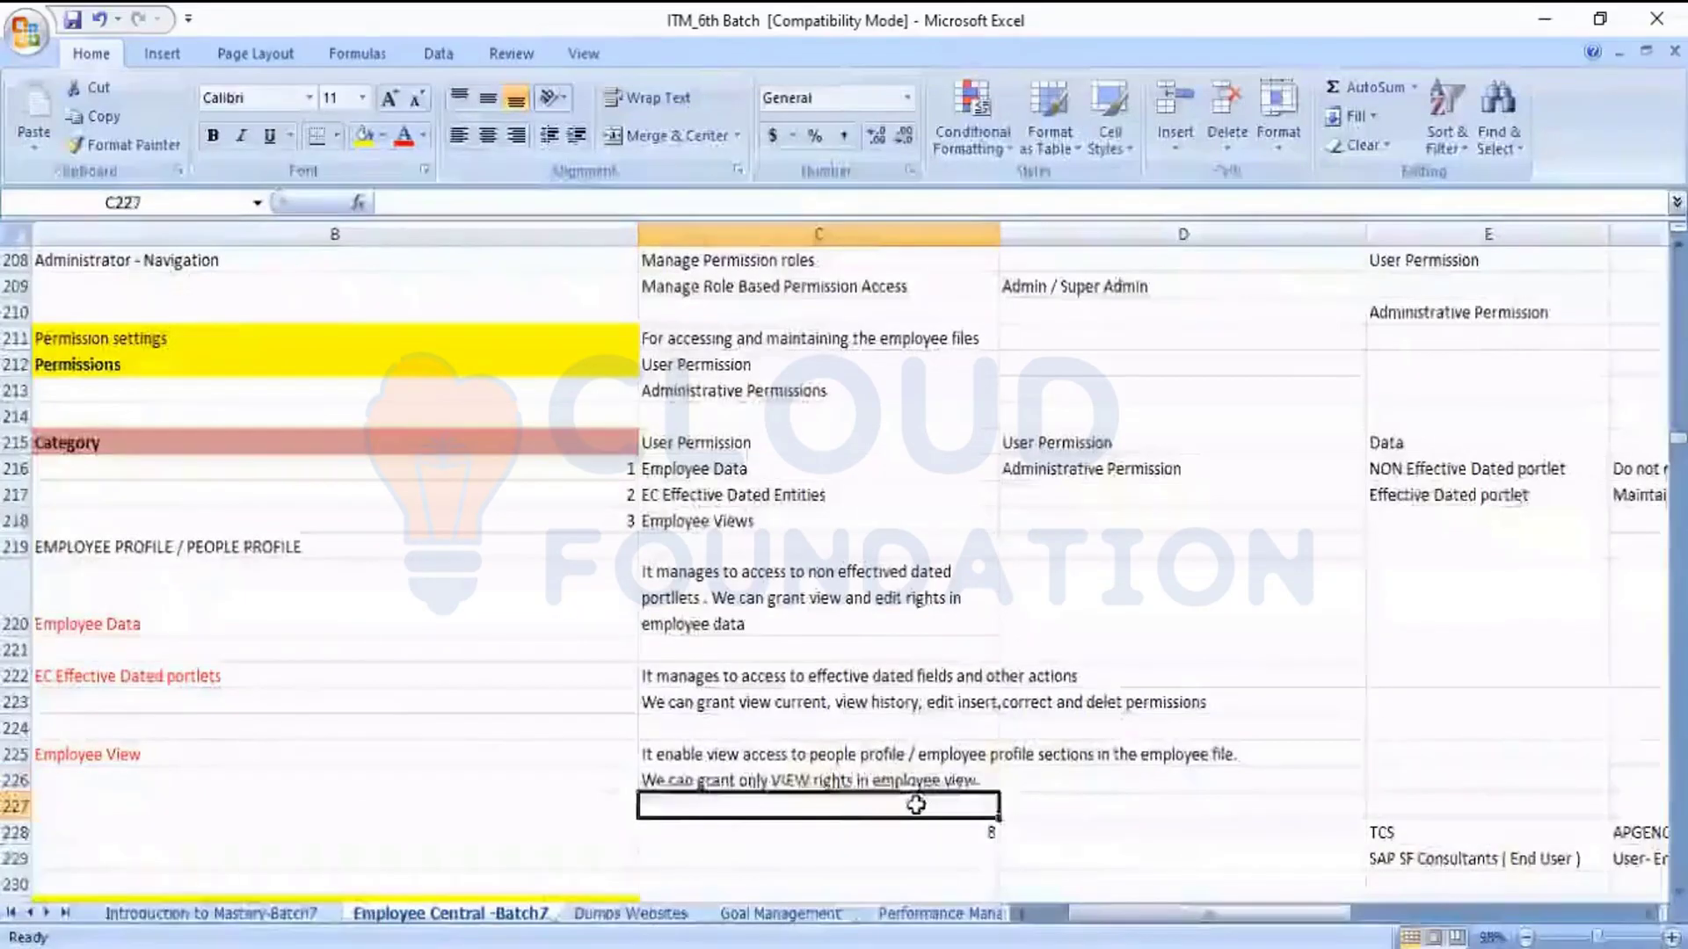
{"action": "key", "text": "Down"}
{"action": "key", "text": "Down"}
{"action": "key", "text": "Down"}
{"action": "key", "text": "Down"}
{"action": "key", "text": "Down"}
{"action": "key", "text": "Down"}
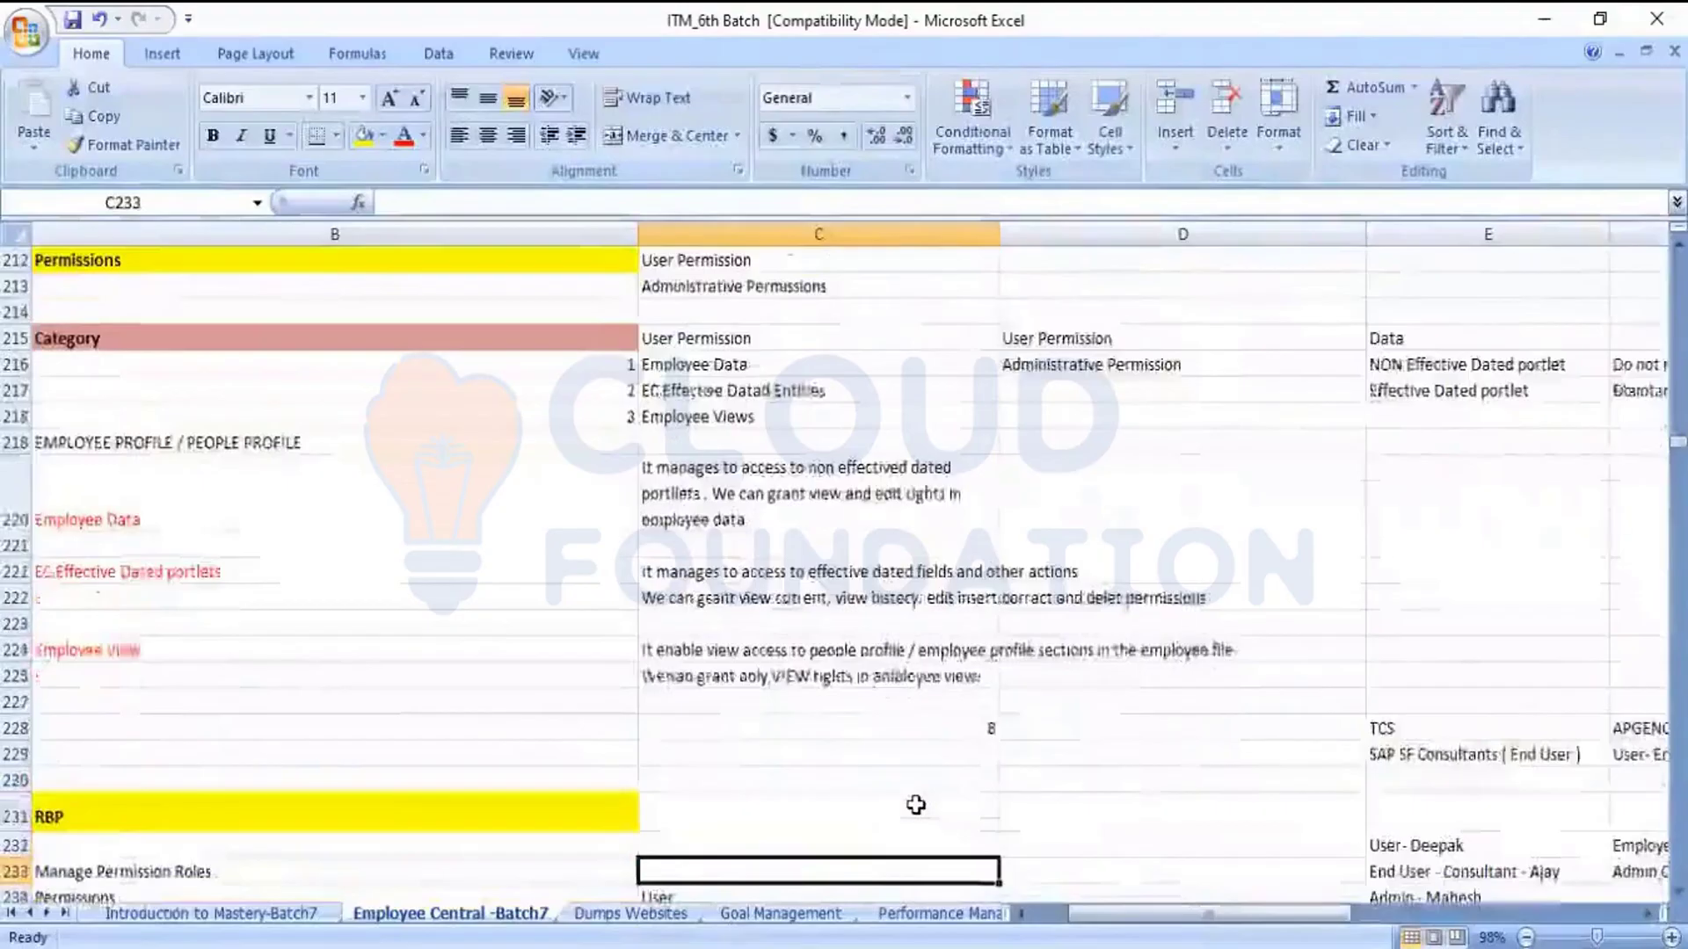
{"action": "key", "text": "Down"}
{"action": "key", "text": "Down"}
{"action": "key", "text": "Down"}
{"action": "key", "text": "Down"}
{"action": "key", "text": "Down"}
{"action": "key", "text": "Down"}
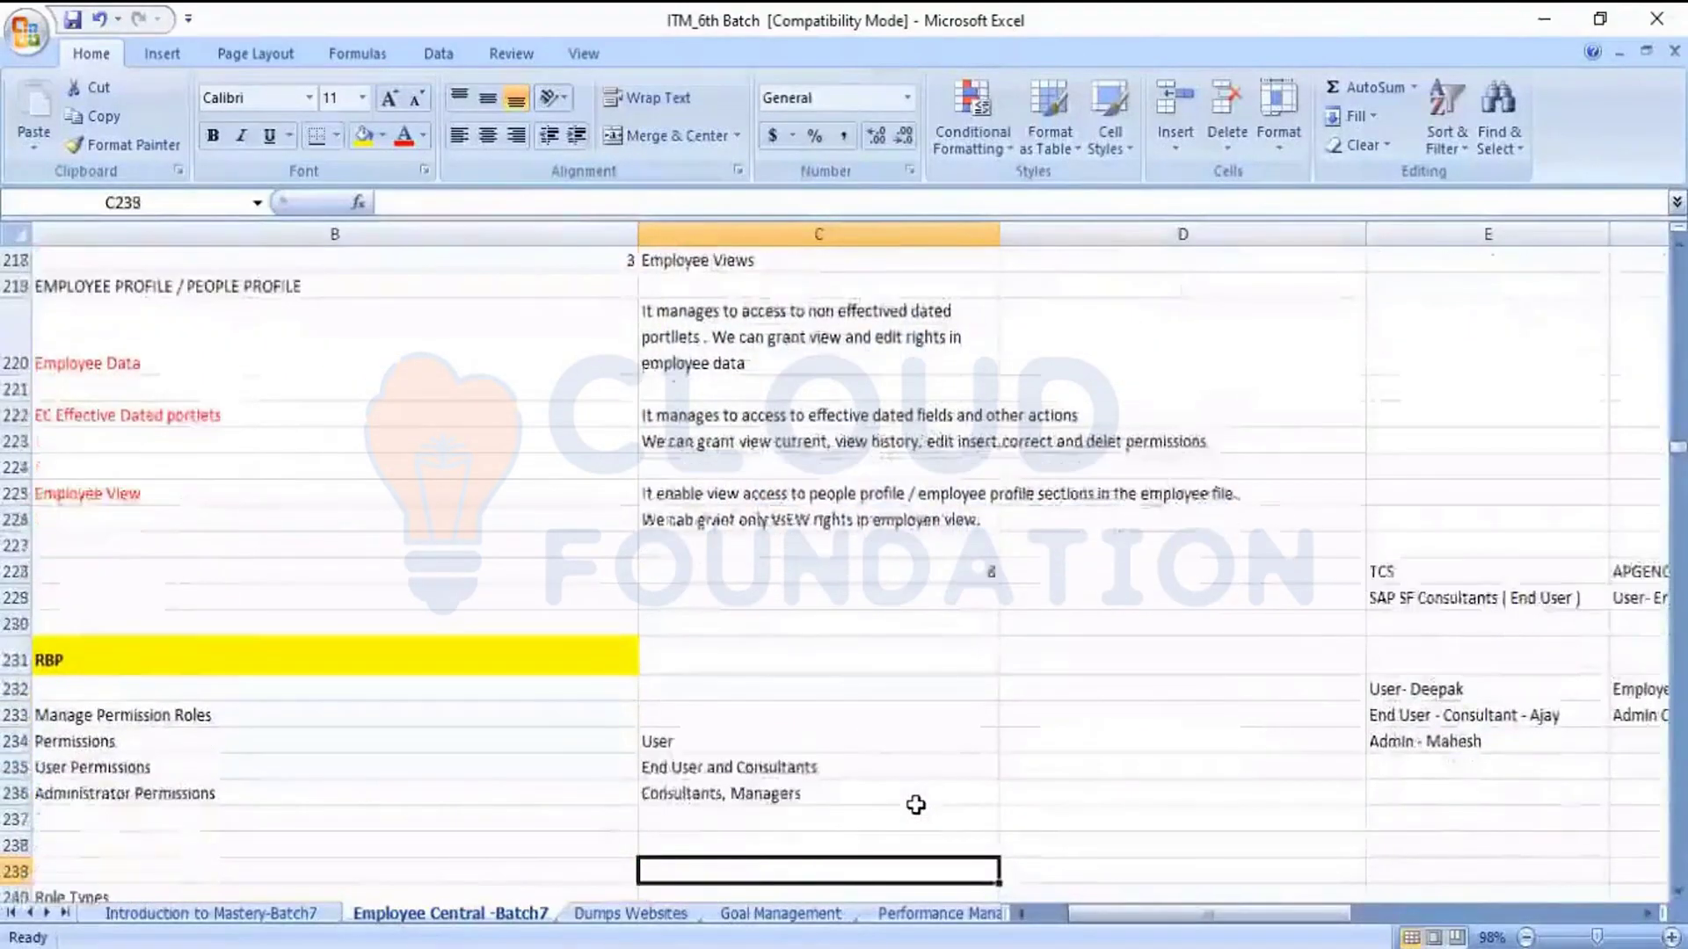
{"action": "key", "text": "Down"}
{"action": "key", "text": "Down"}
{"action": "key", "text": "Down"}
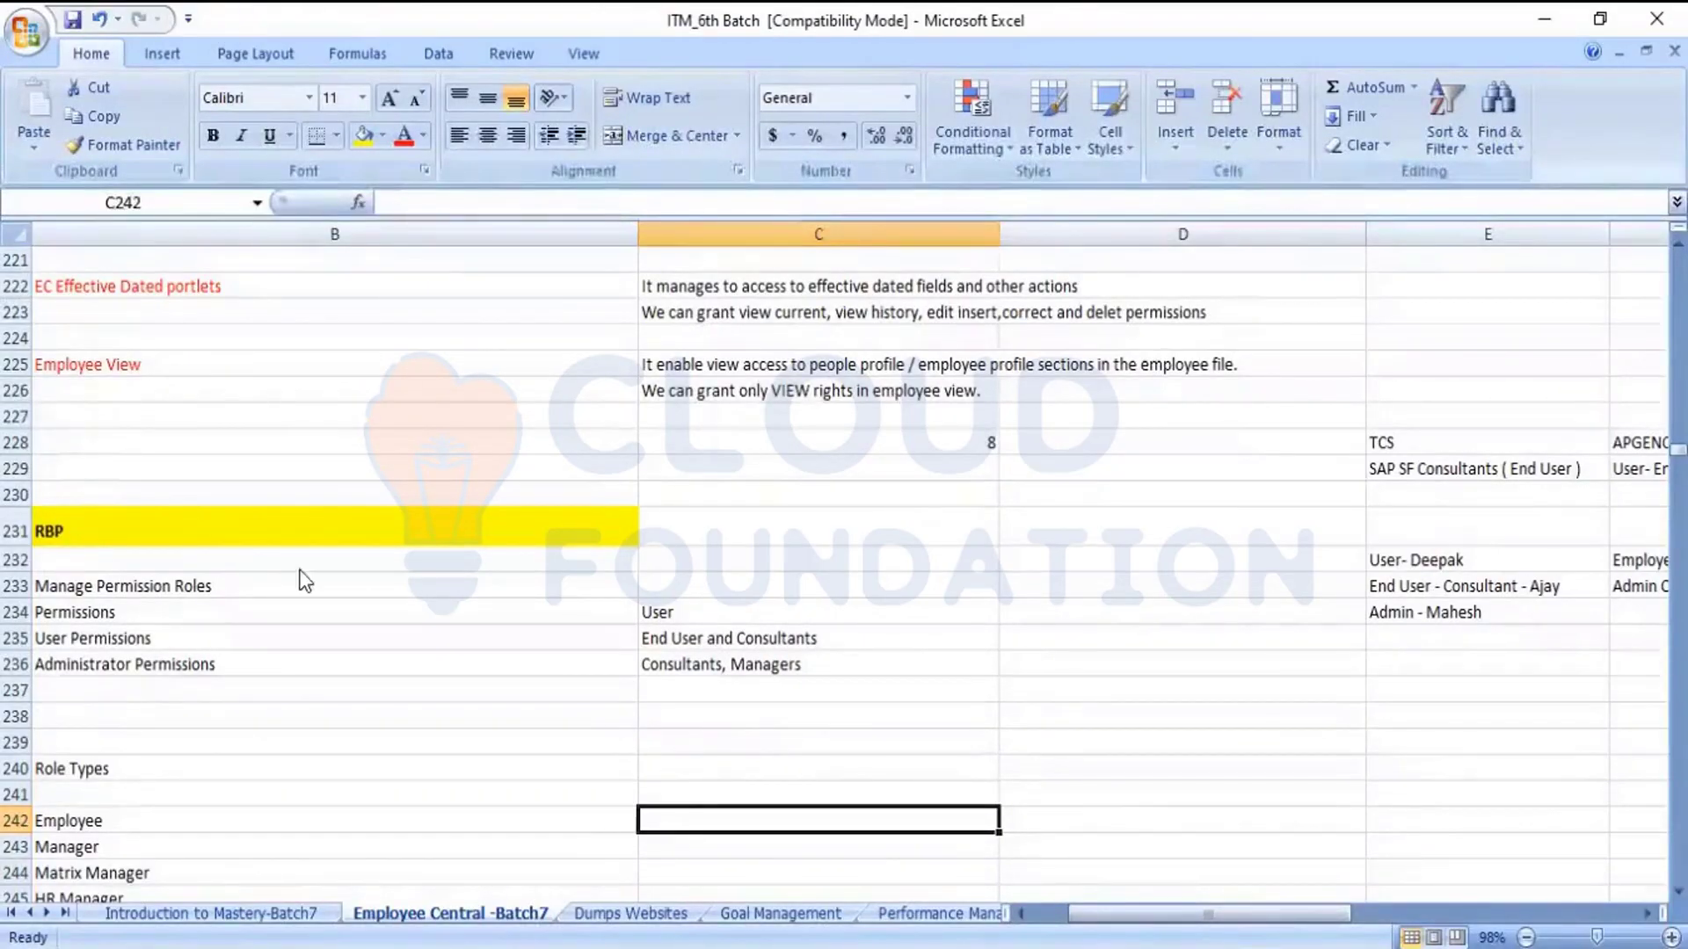
- Reopen the System Admin role's permission settings, inspect Employee Central Effective Dated Entities and compare it with the employee's Personal Information portlet
{"action": "key", "text": "alt+Tab"}
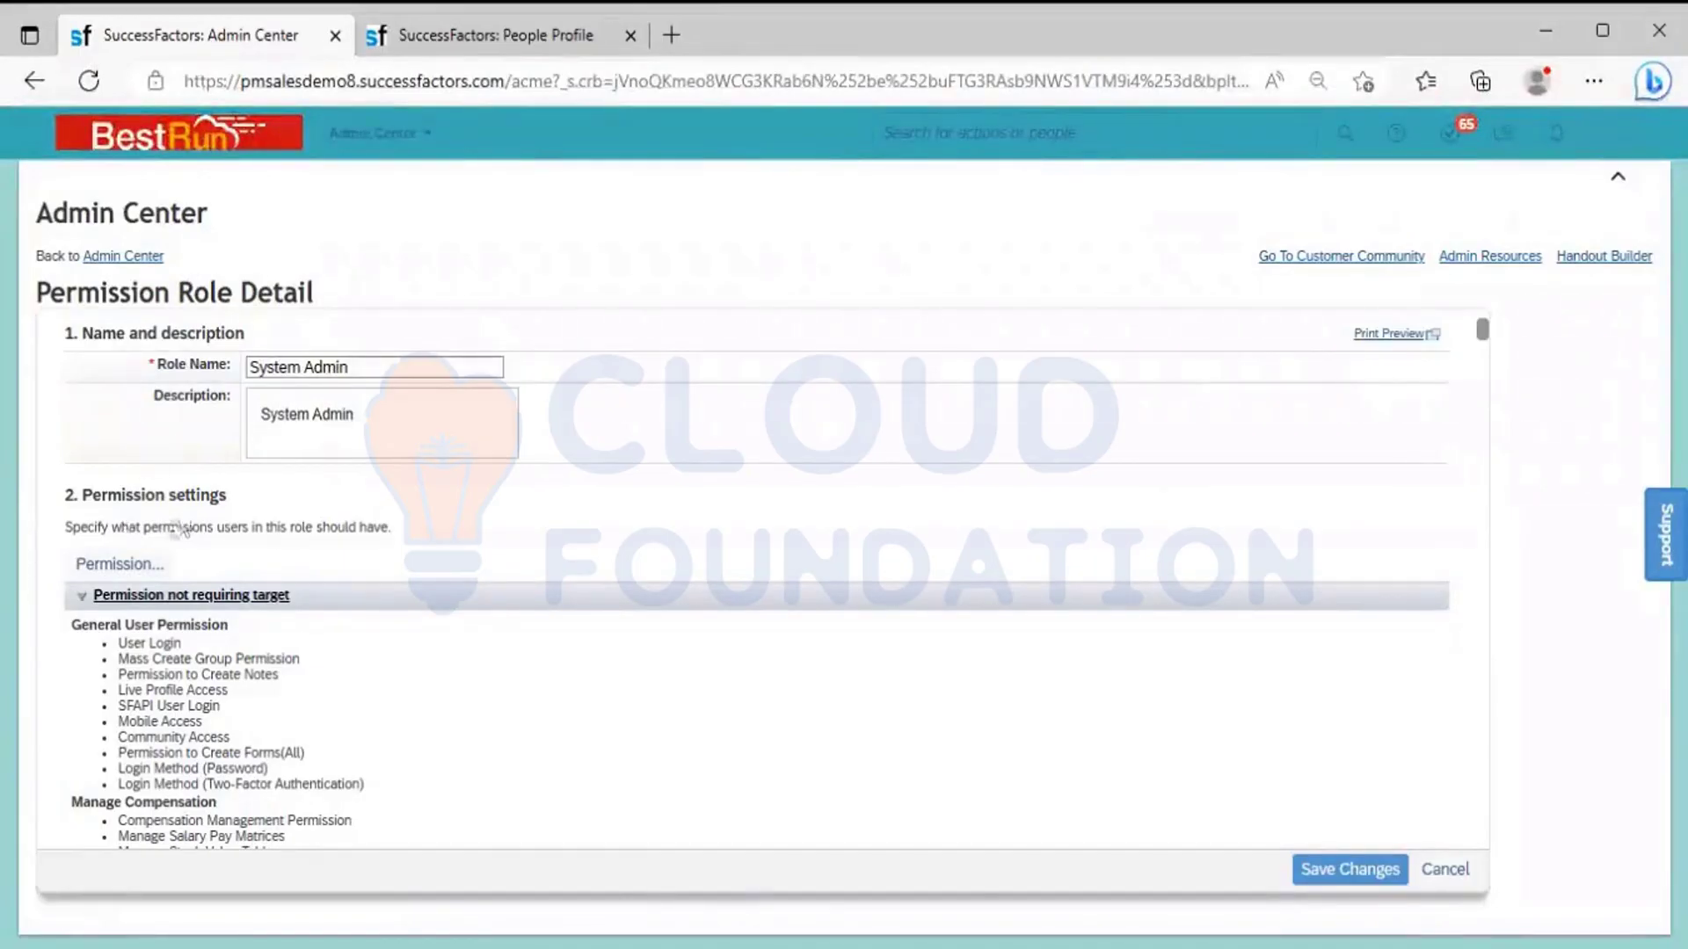
{"action": "left_click", "coordinate": [140, 562]}
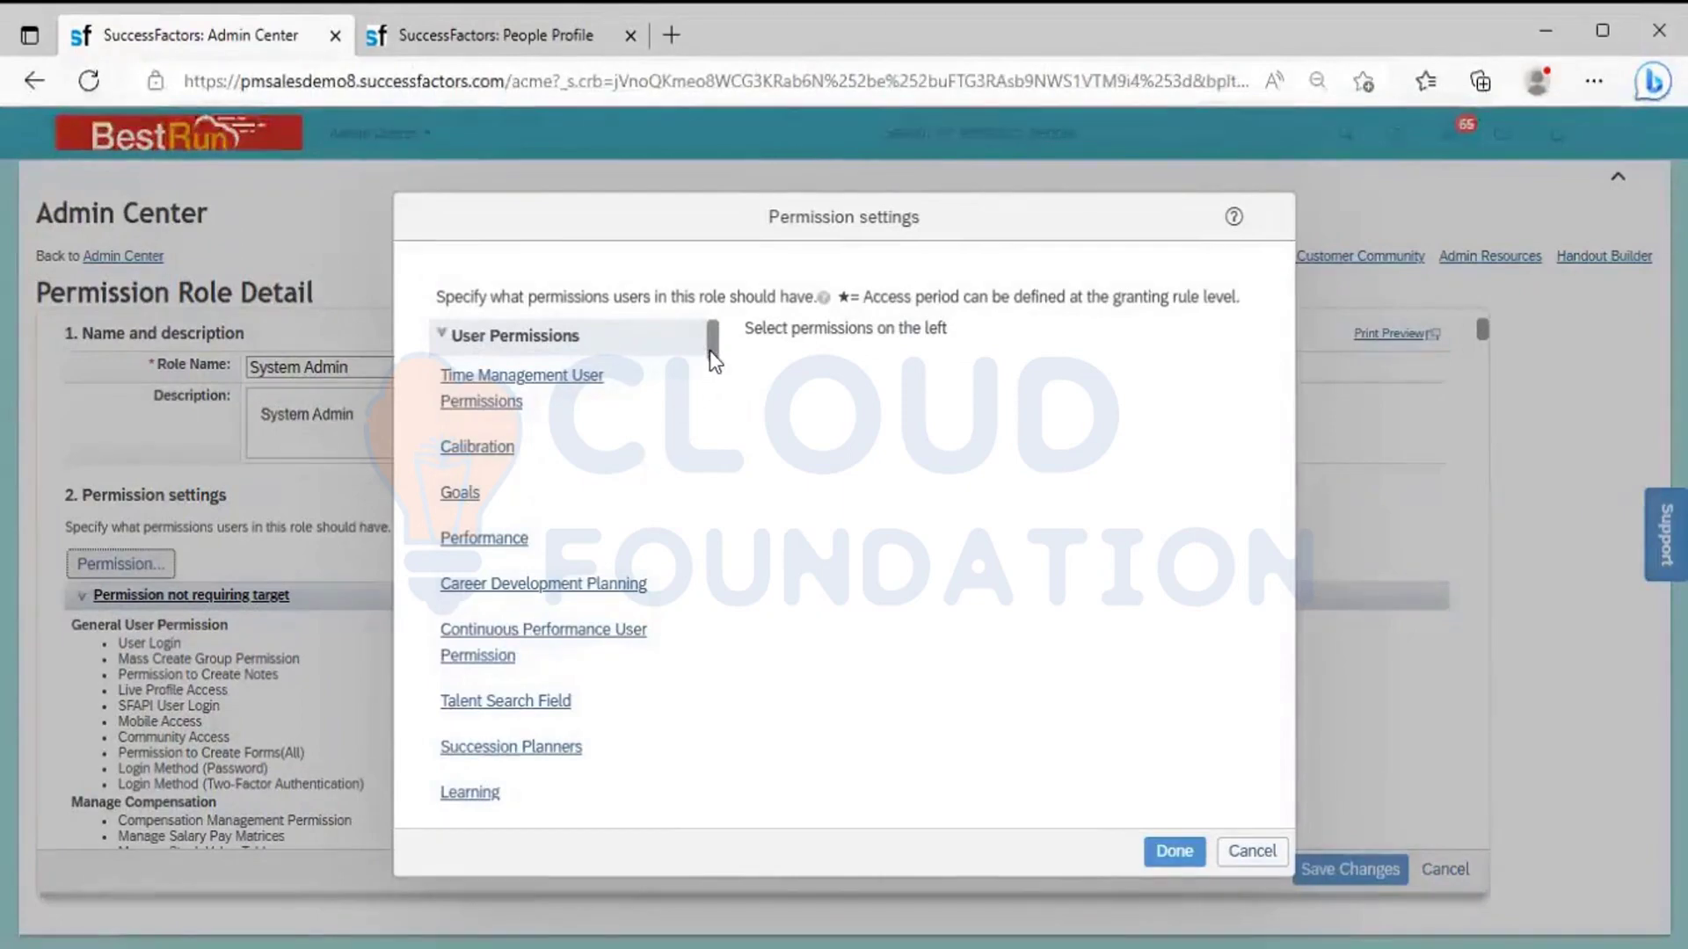
{"action": "left_click_drag", "start_coordinate": [710, 350], "coordinate": [709, 371]}
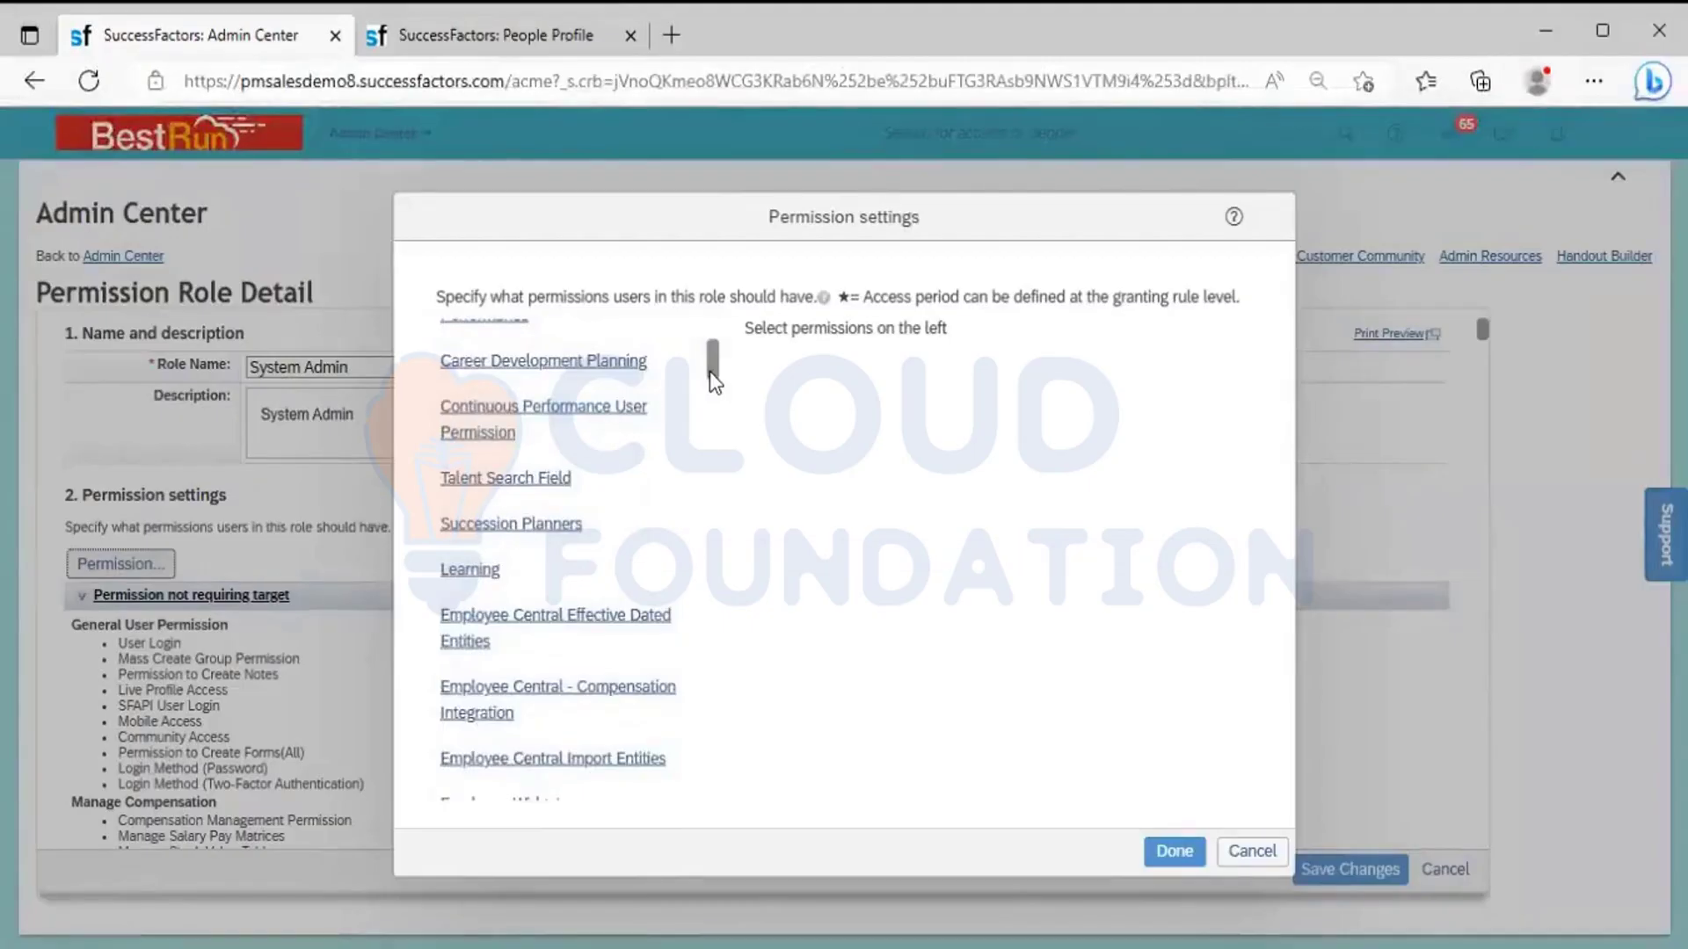
{"action": "left_click", "coordinate": [517, 635]}
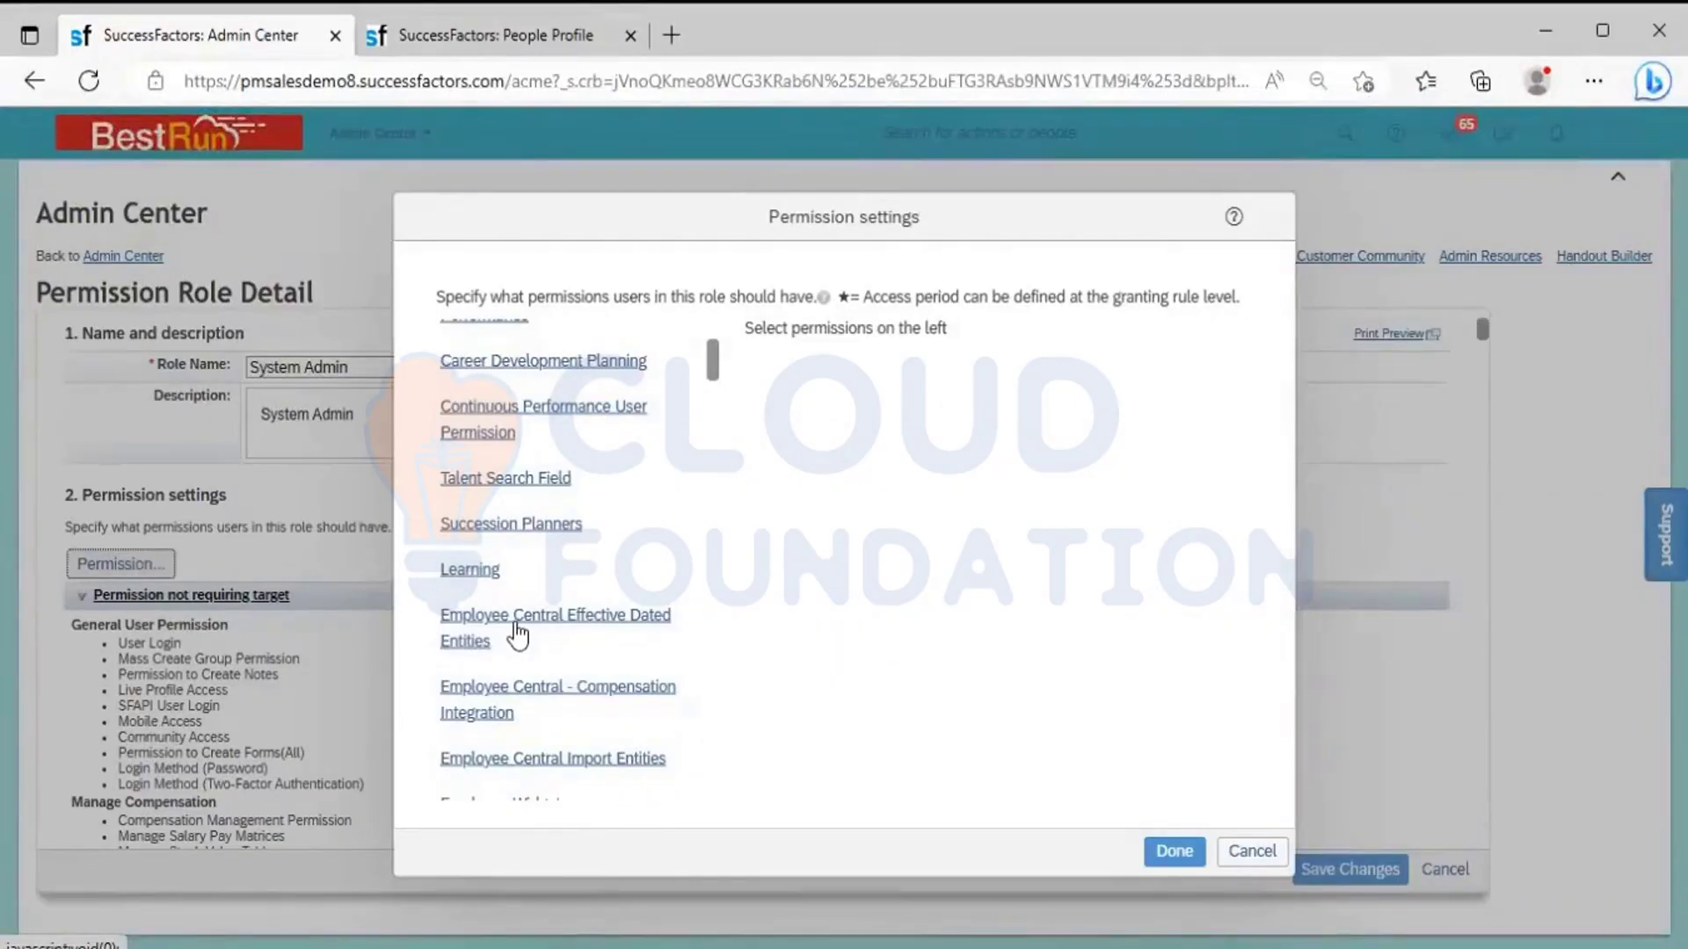
{"action": "left_click", "coordinate": [517, 634]}
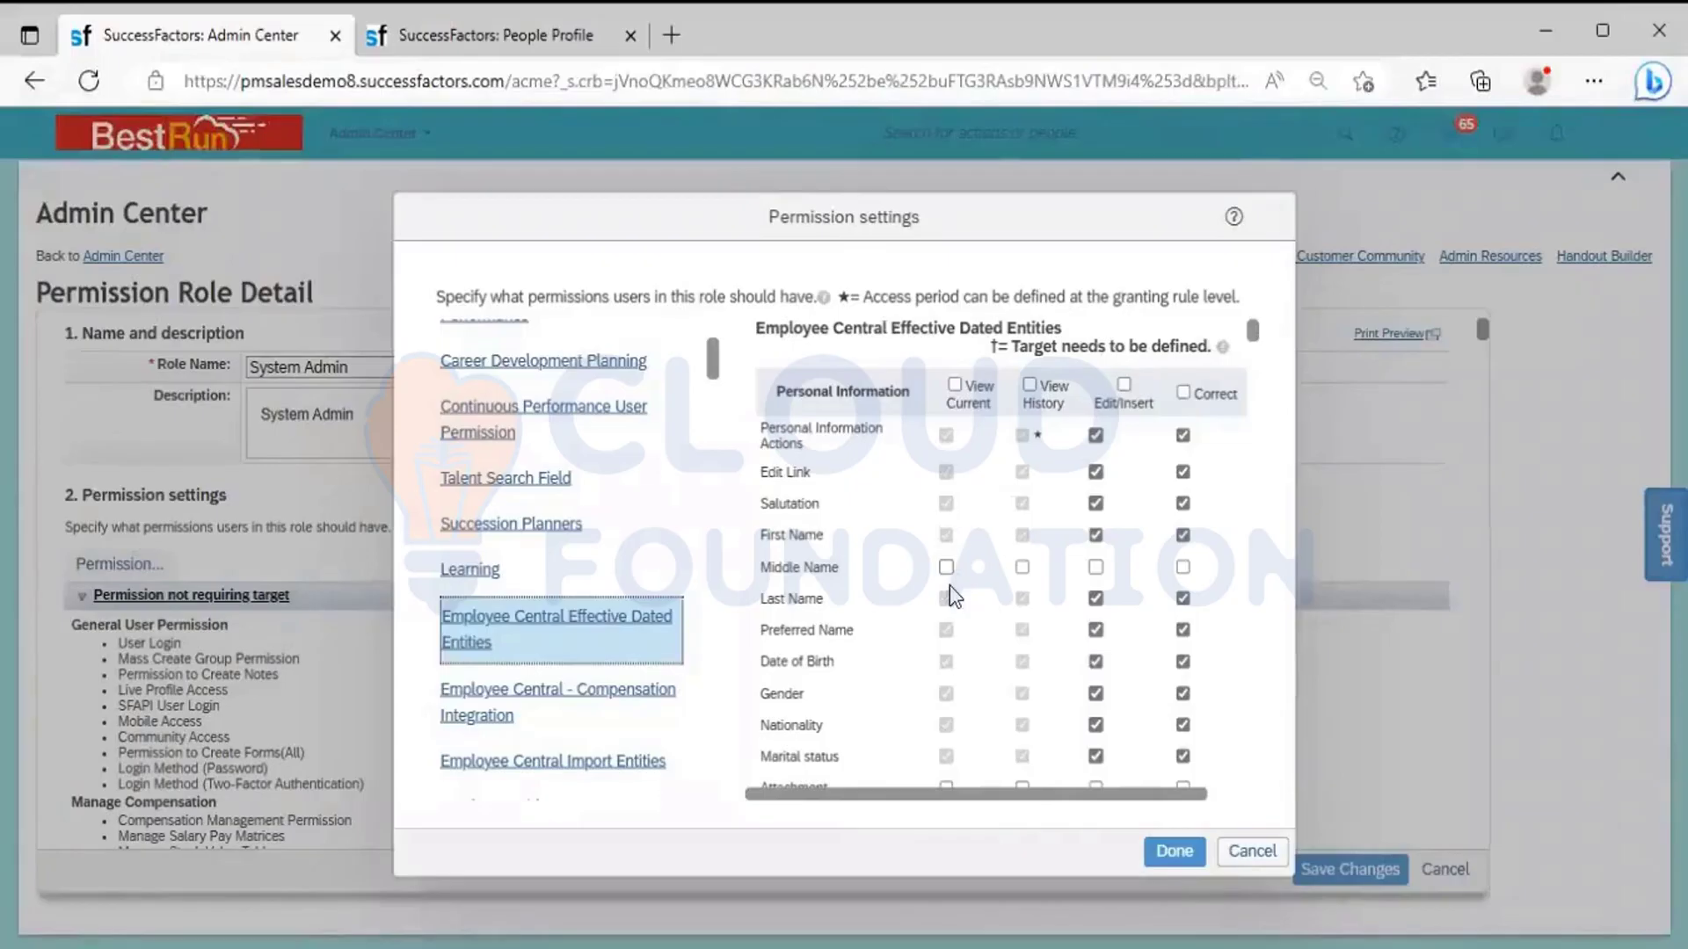
{"action": "left_click", "coordinate": [494, 44]}
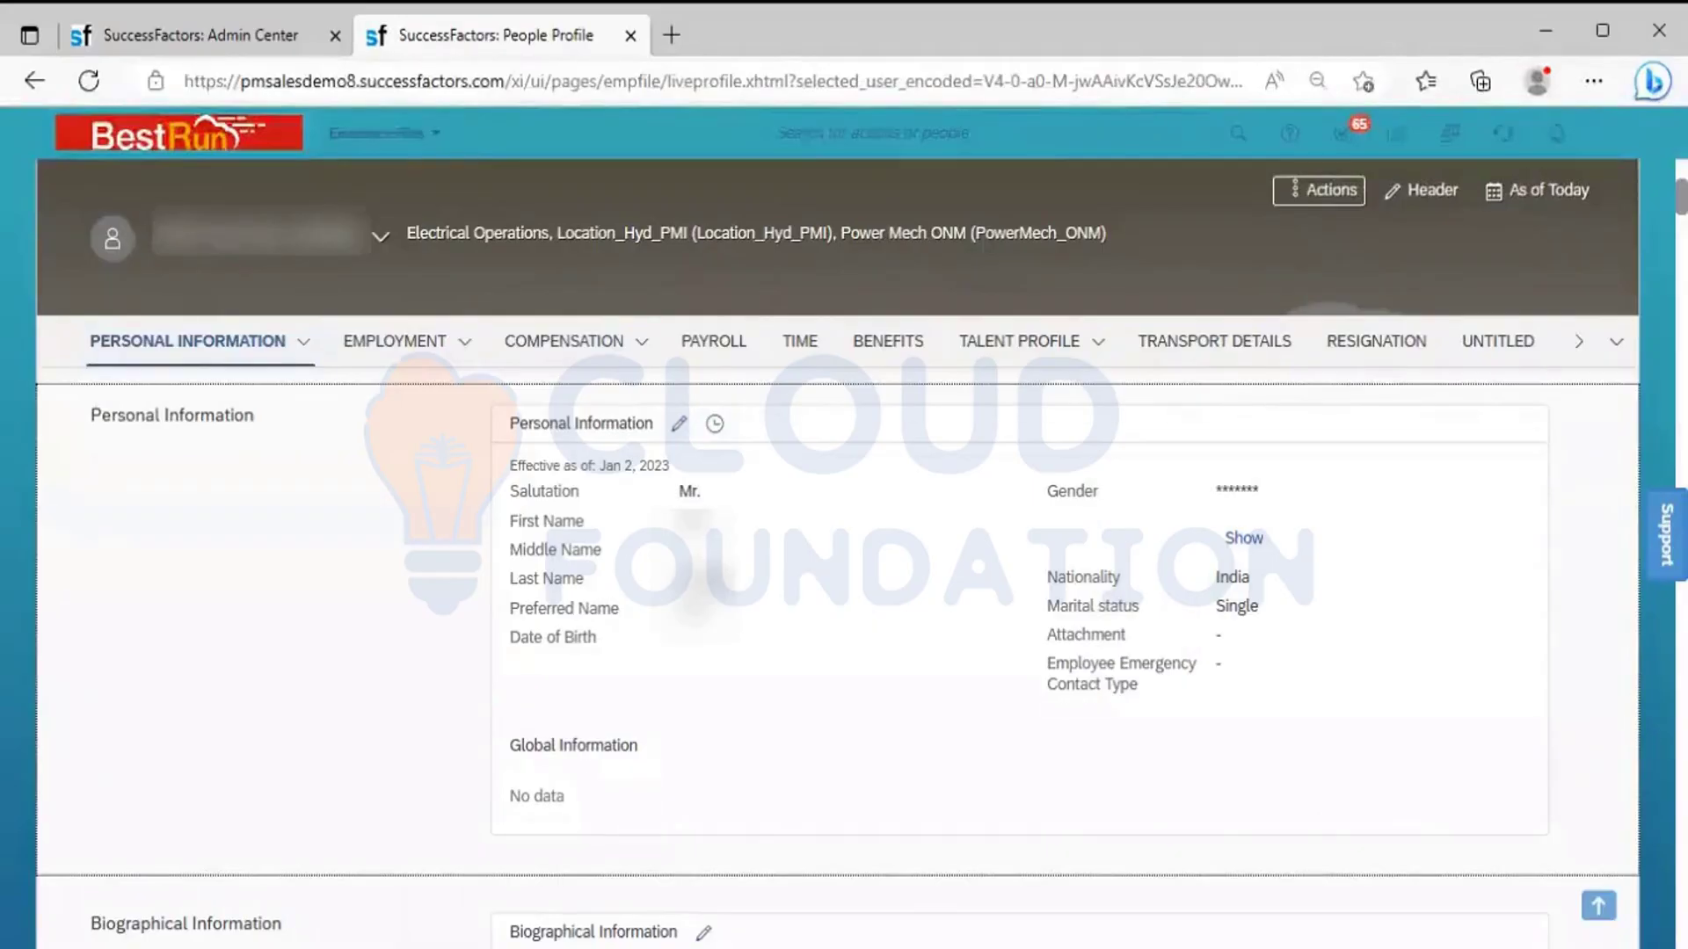
{"action": "left_click", "coordinate": [202, 37]}
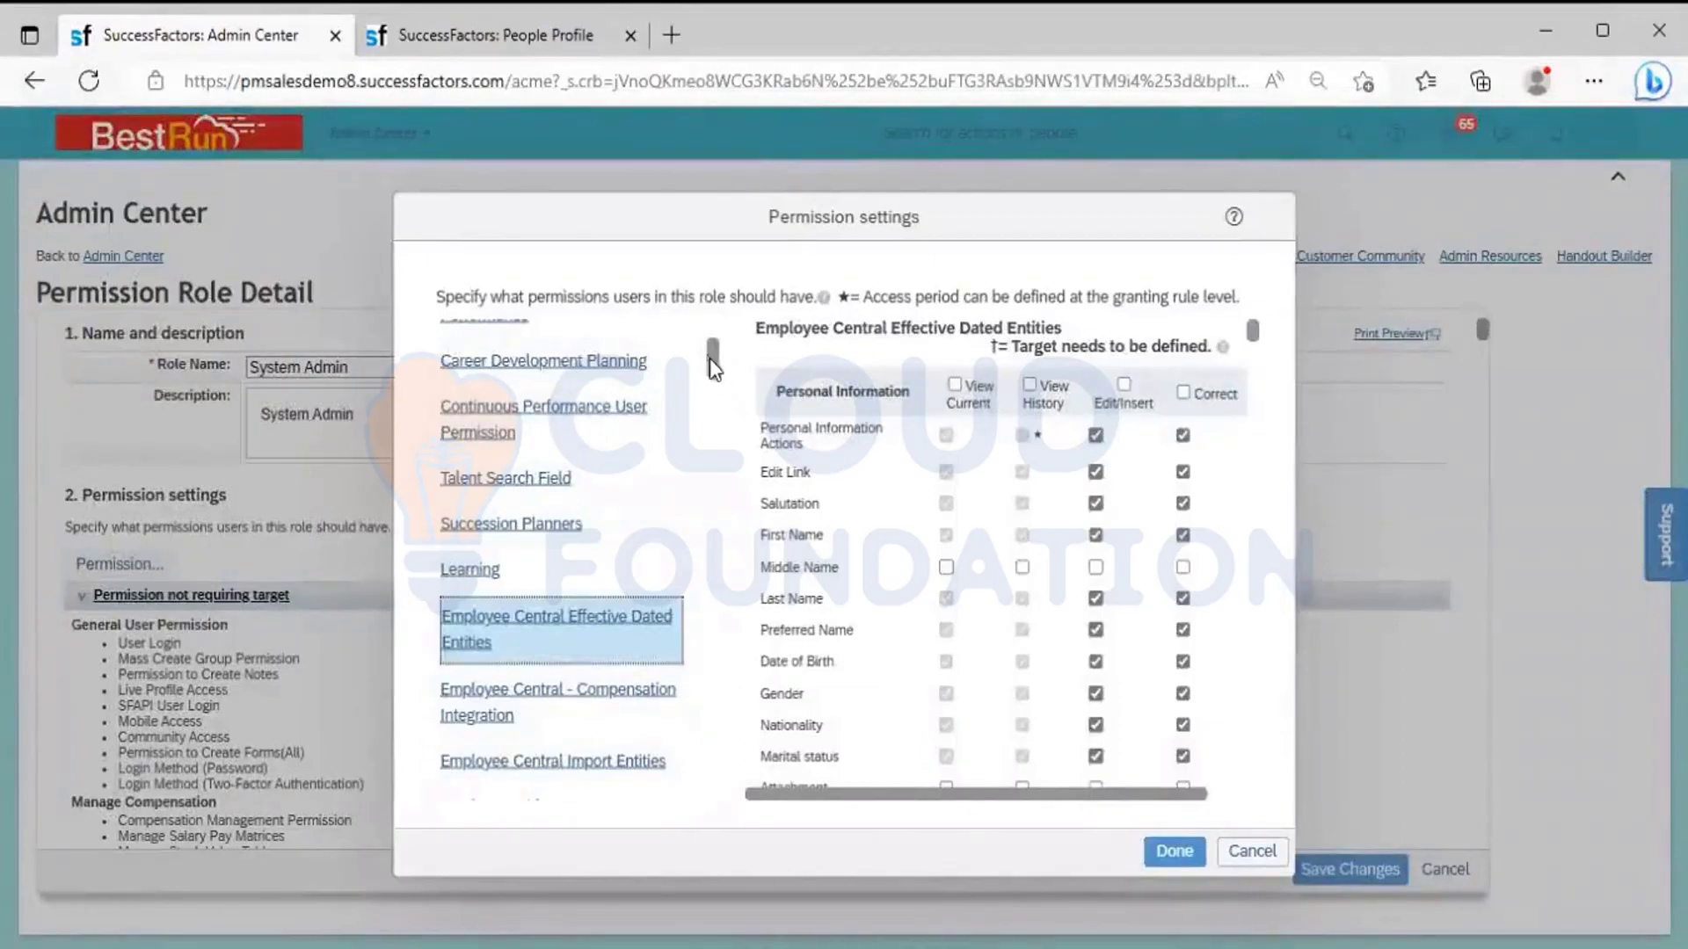
- Open the Employee Data category and clear the Edit right for all Employee Profile fields
{"action": "left_click_drag", "start_coordinate": [713, 366], "coordinate": [714, 431]}
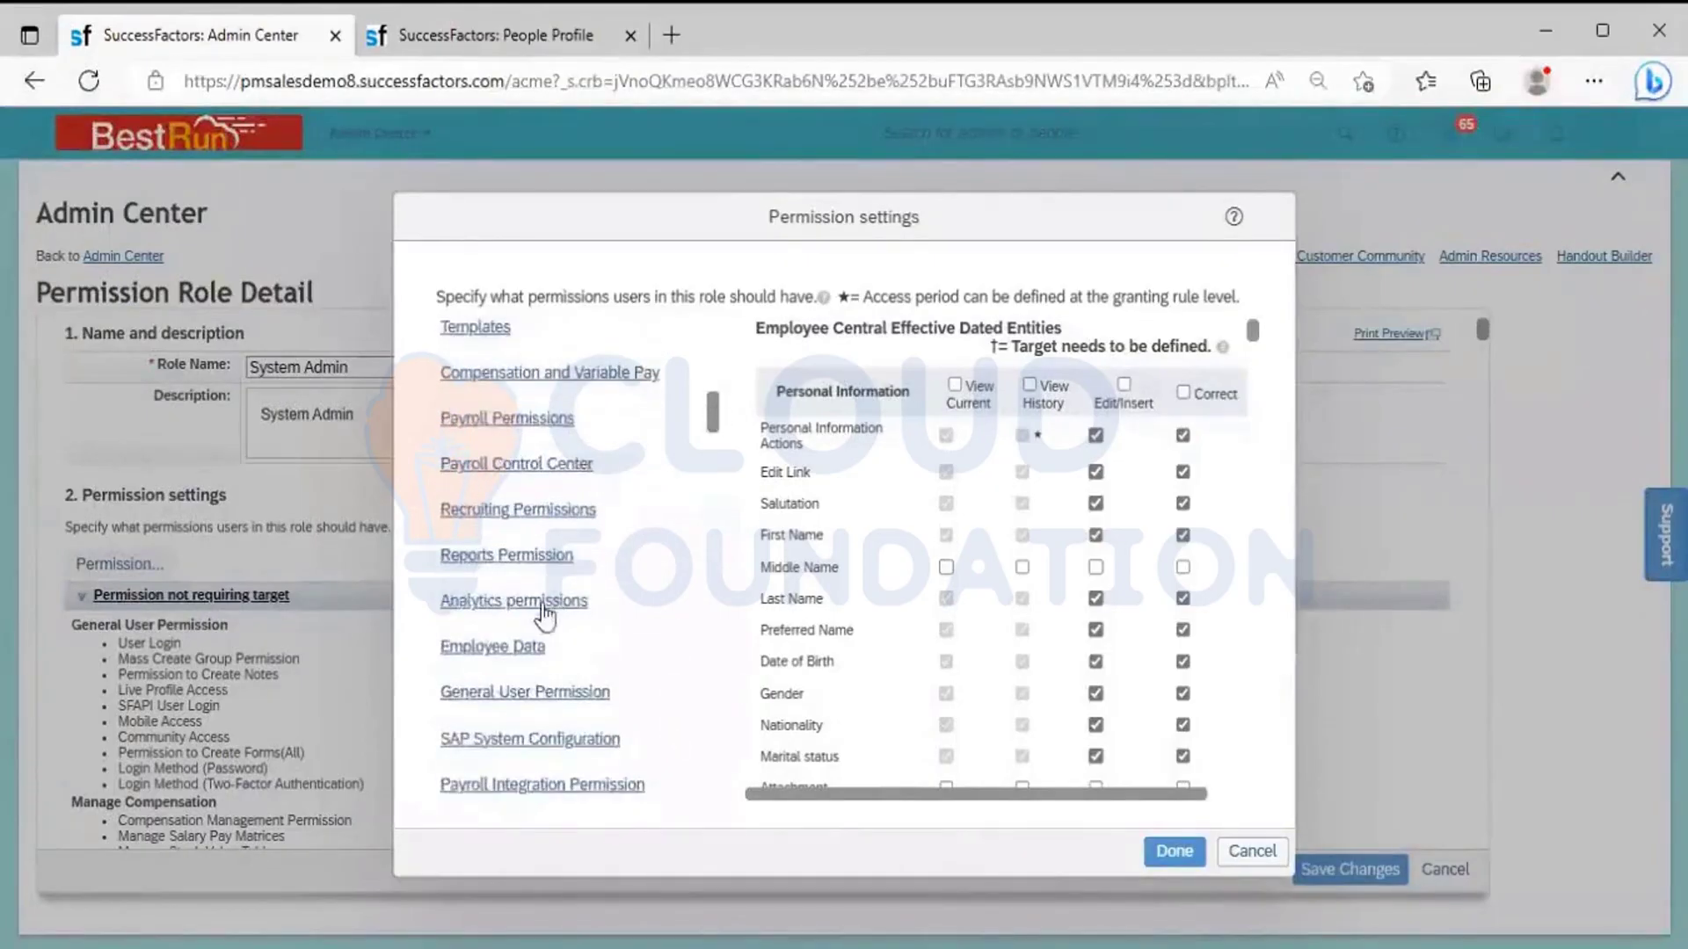
{"action": "left_click", "coordinate": [508, 655]}
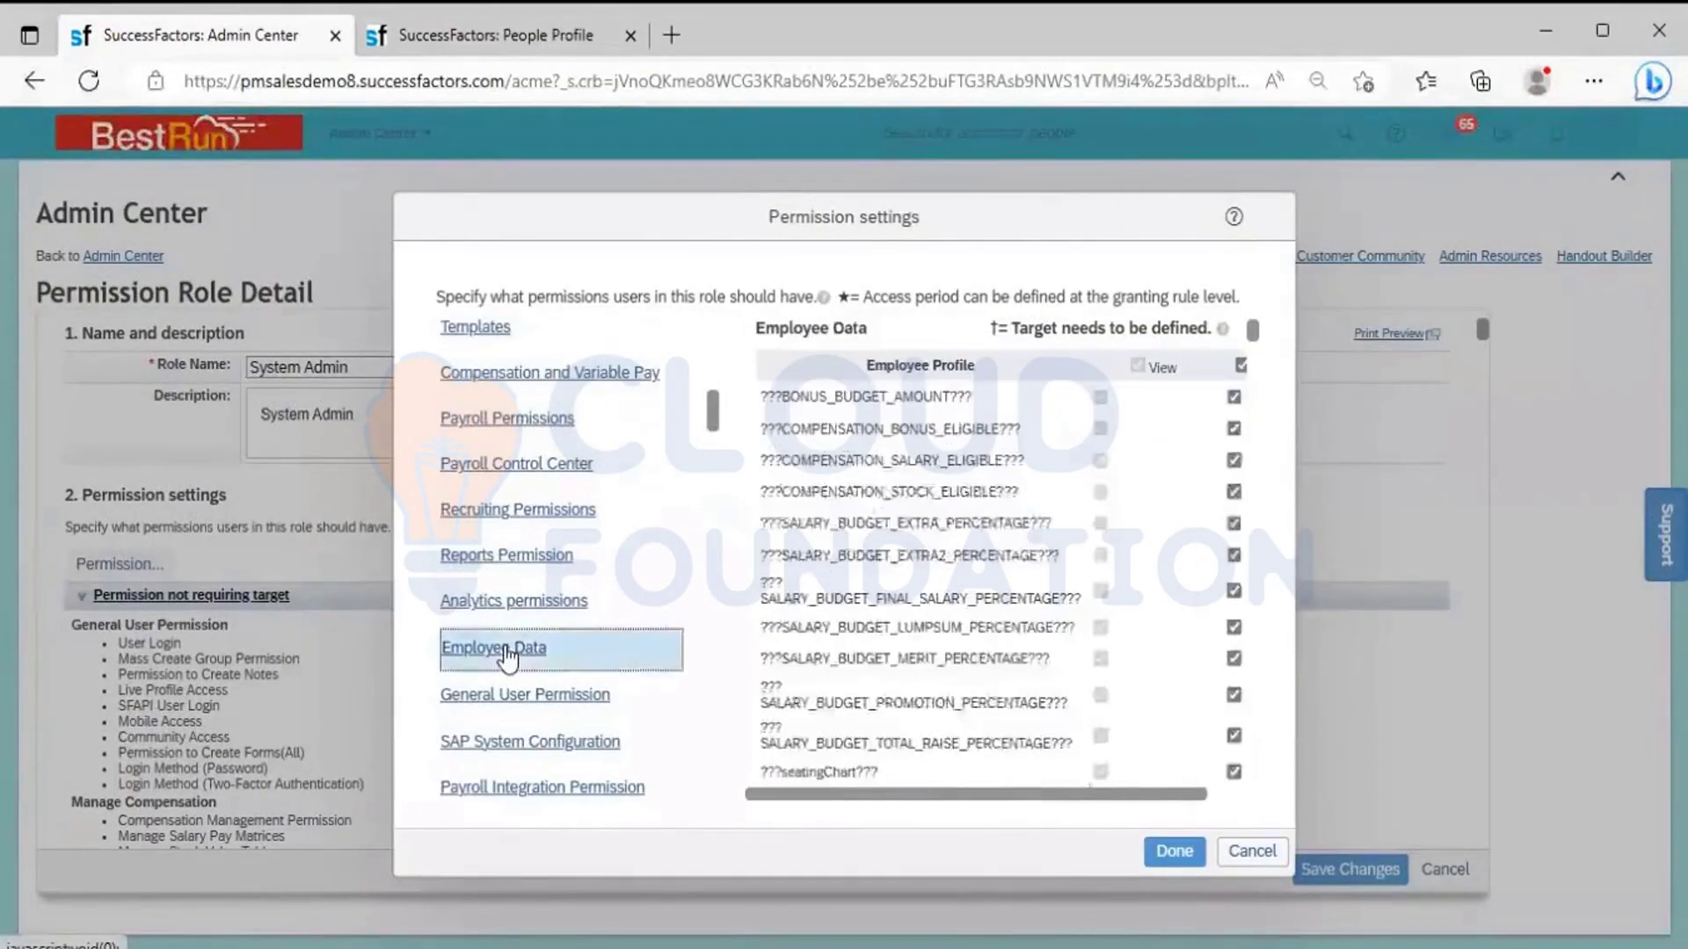
{"action": "left_click", "coordinate": [1218, 796]}
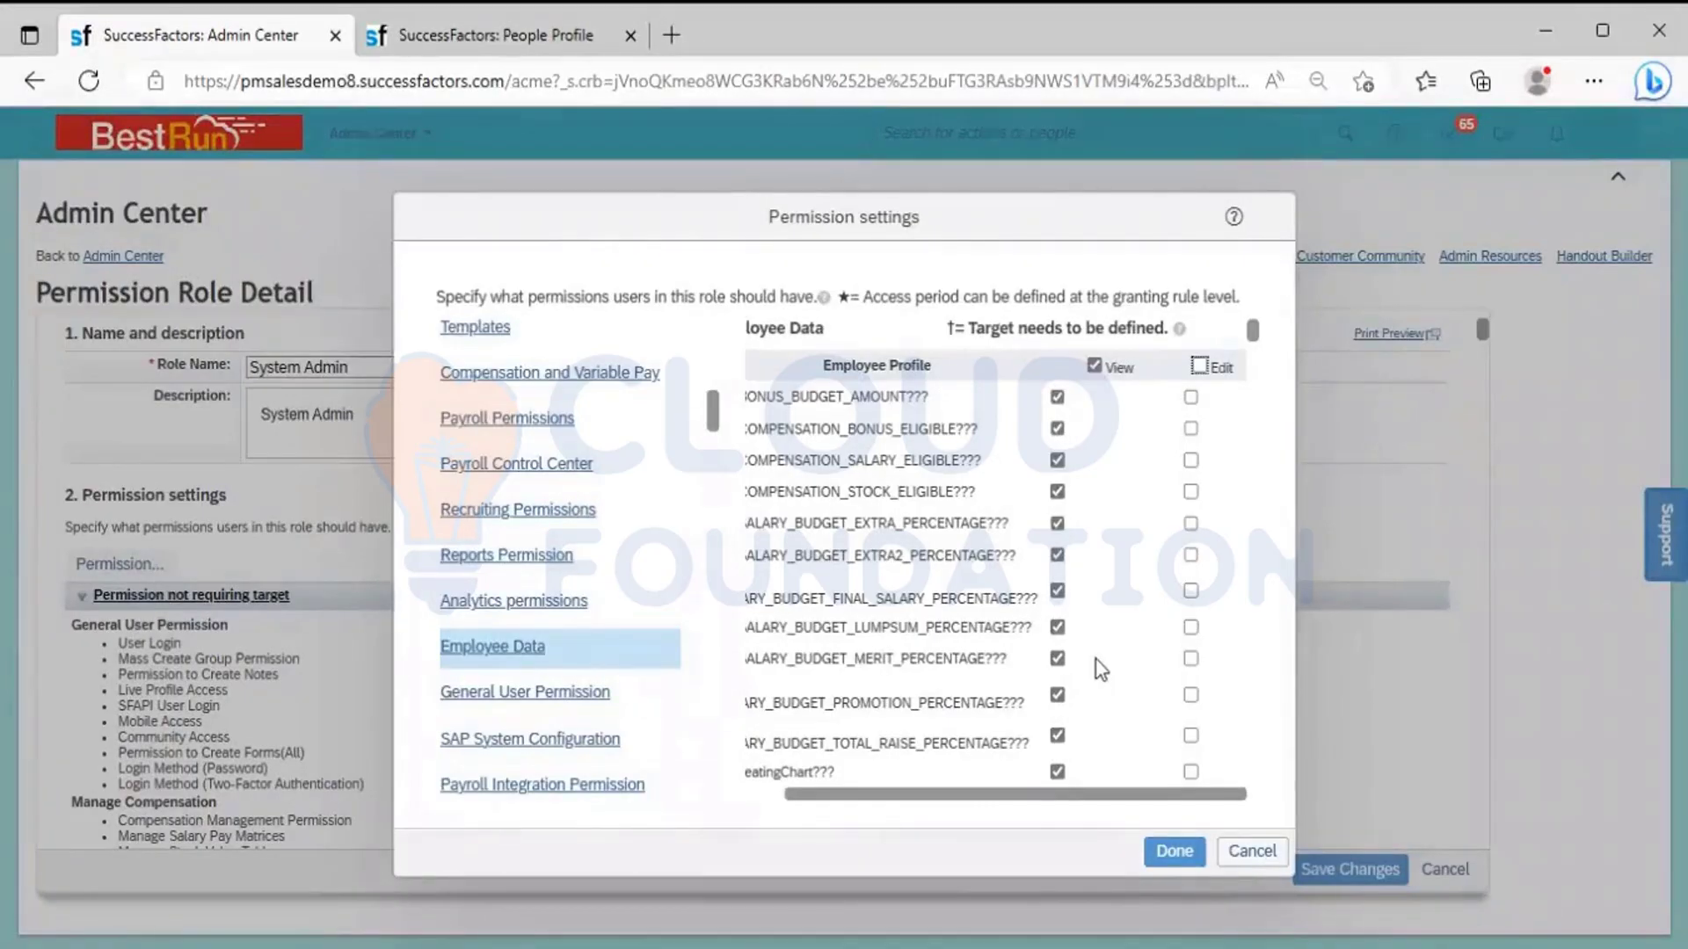
- Close the permission settings without applying changes and open the granting rule for EC Admins, Payroll Admins, Super Admins and Admin
{"action": "left_click", "coordinate": [1243, 849]}
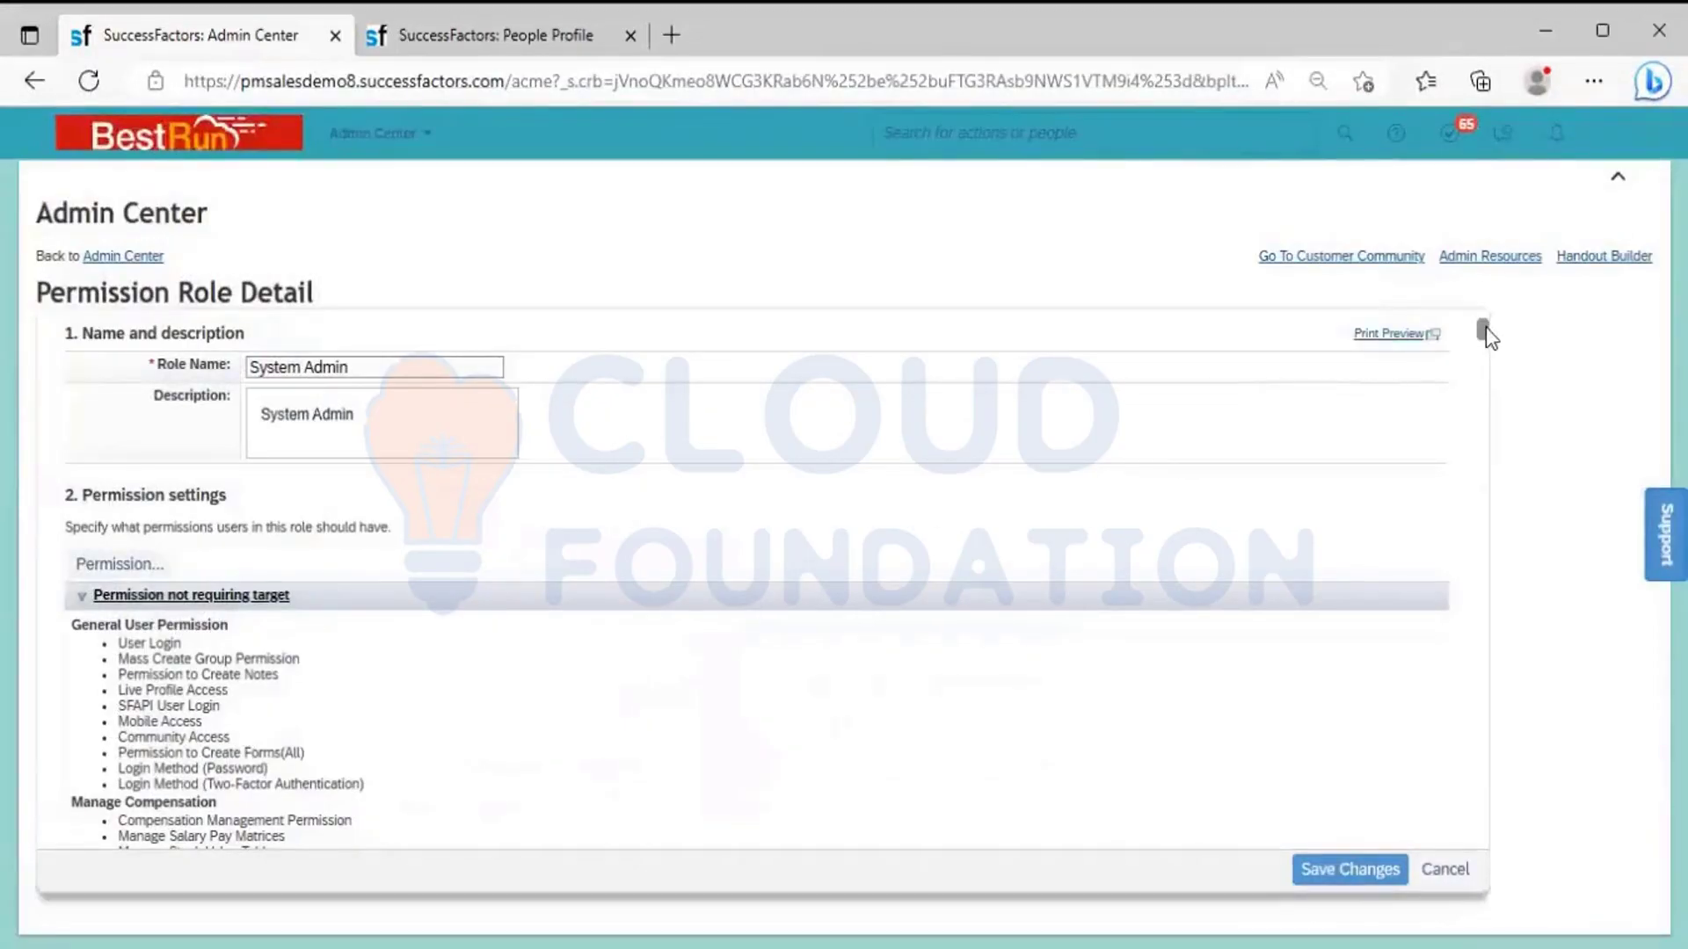
{"action": "left_click_drag", "start_coordinate": [1482, 334], "coordinate": [1486, 354]}
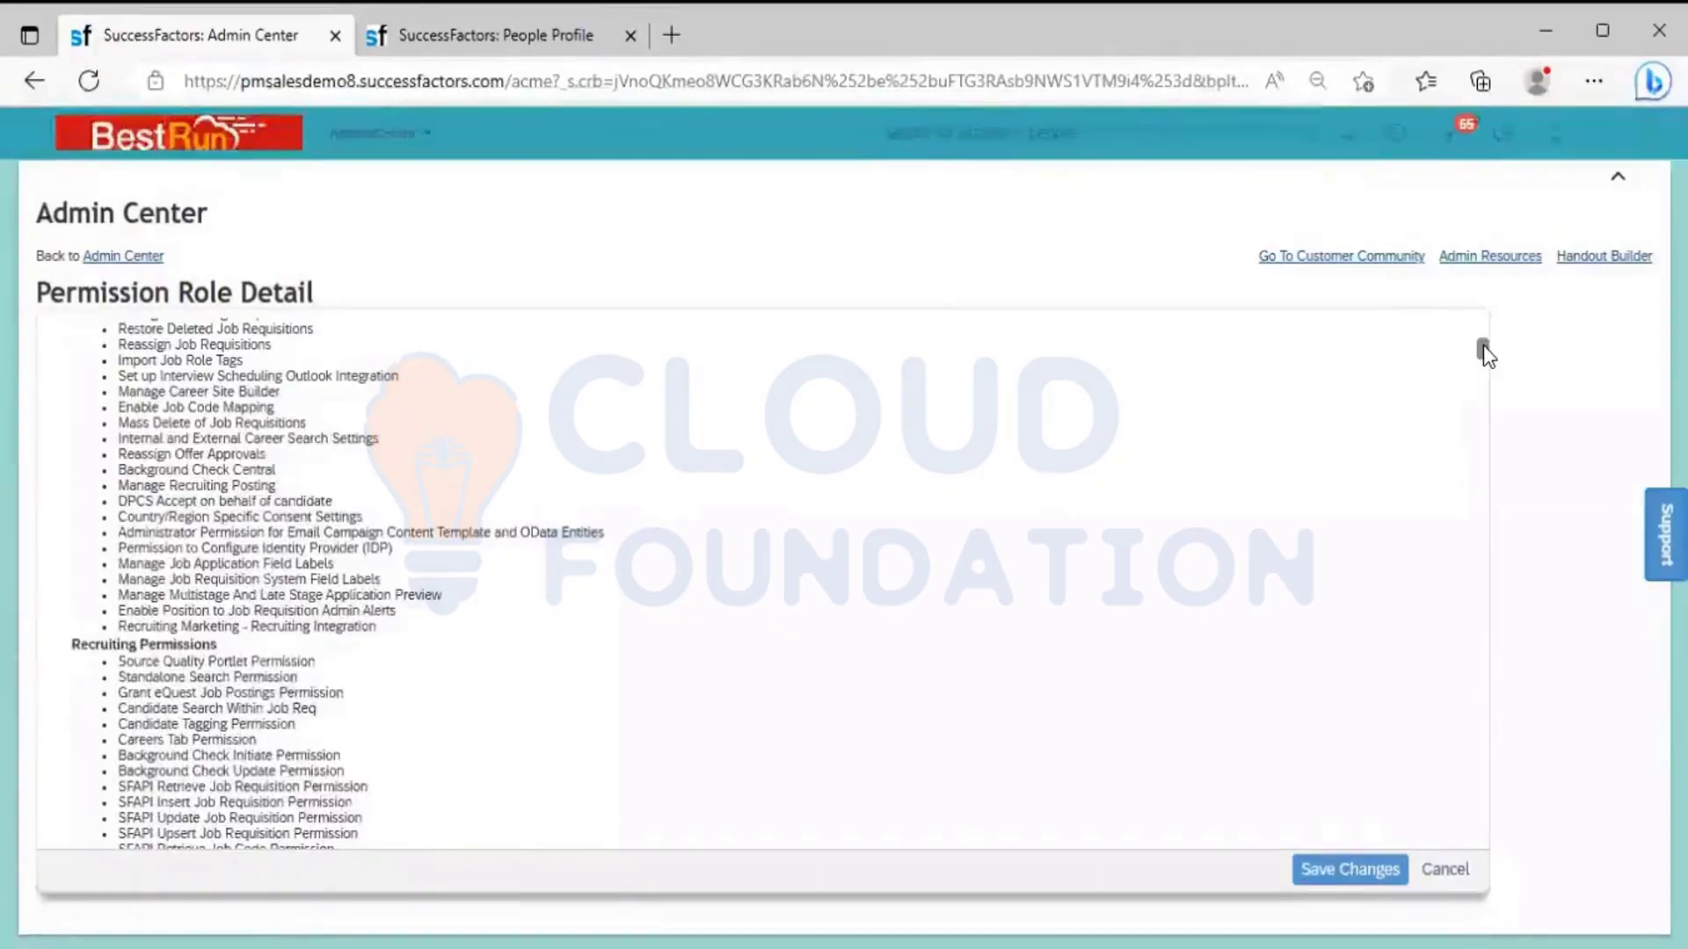
{"action": "left_click_drag", "start_coordinate": [1484, 346], "coordinate": [1503, 562]}
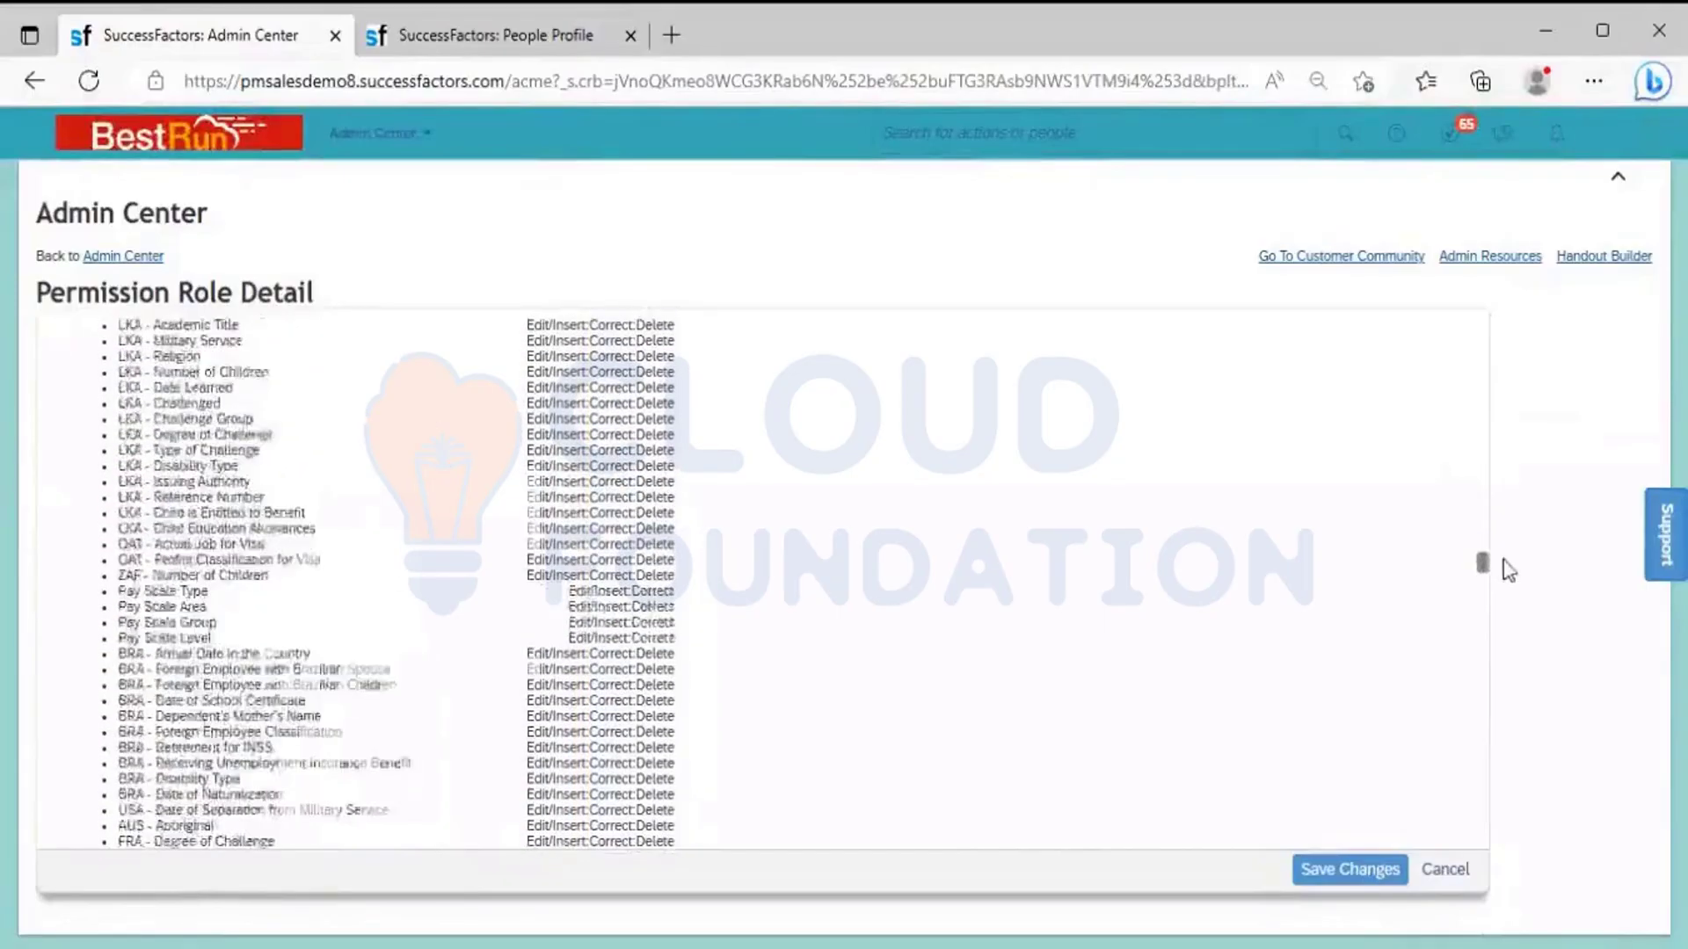
{"action": "left_click_drag", "start_coordinate": [1508, 570], "coordinate": [1543, 843]}
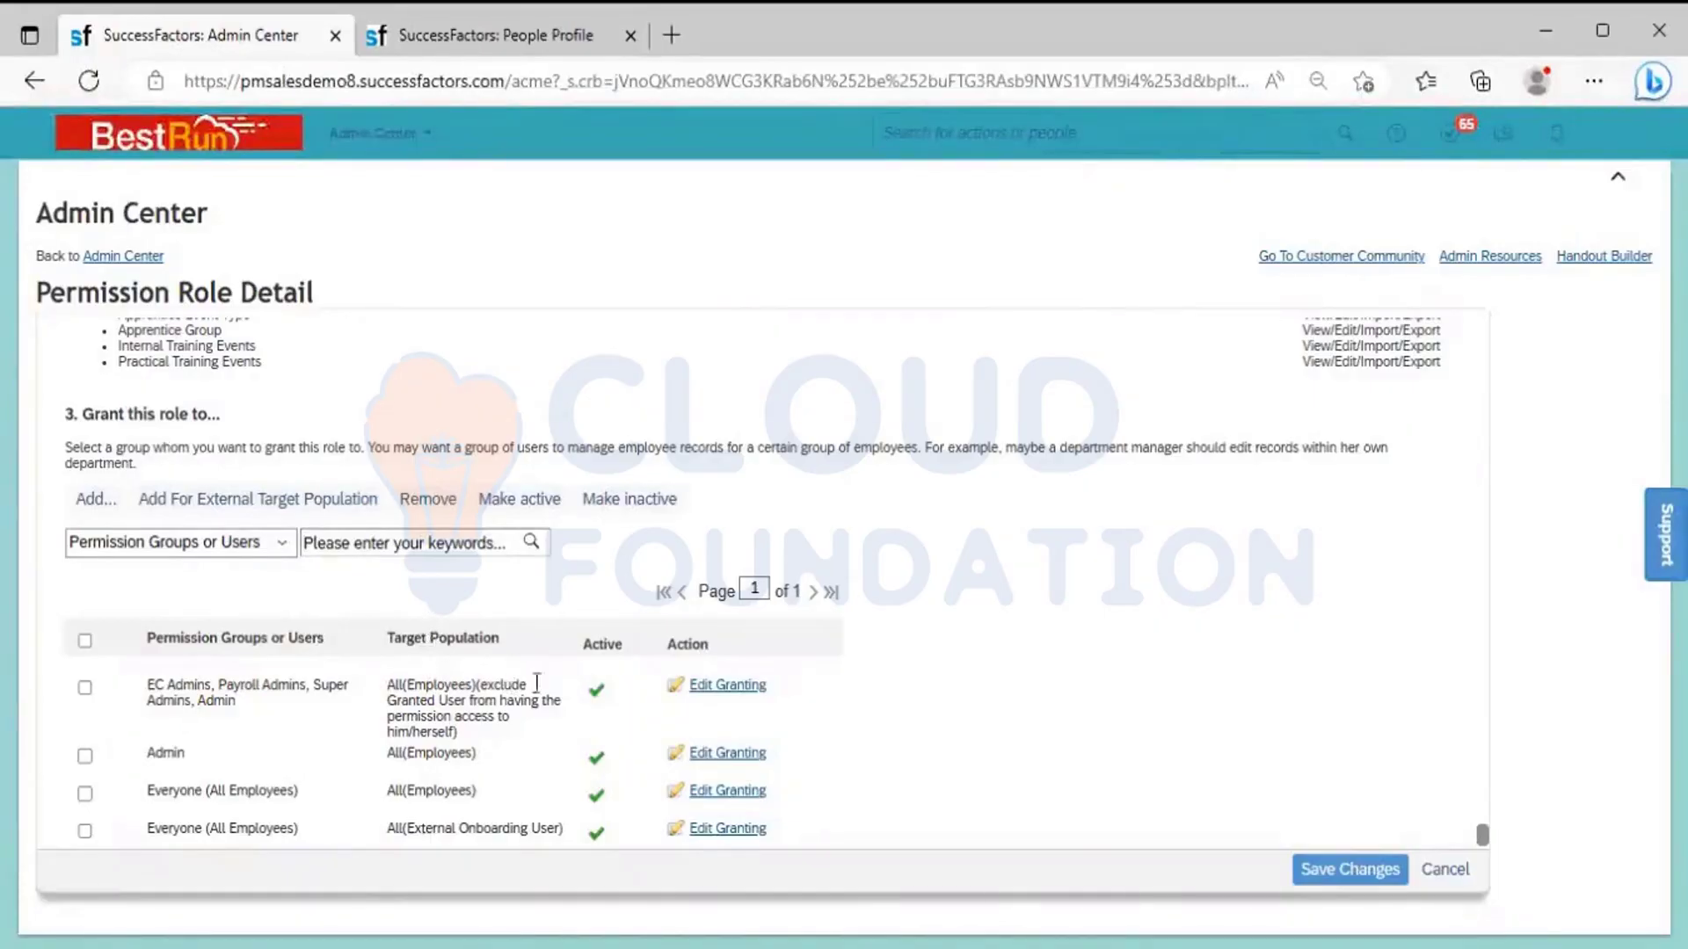
{"action": "left_click", "coordinate": [726, 685]}
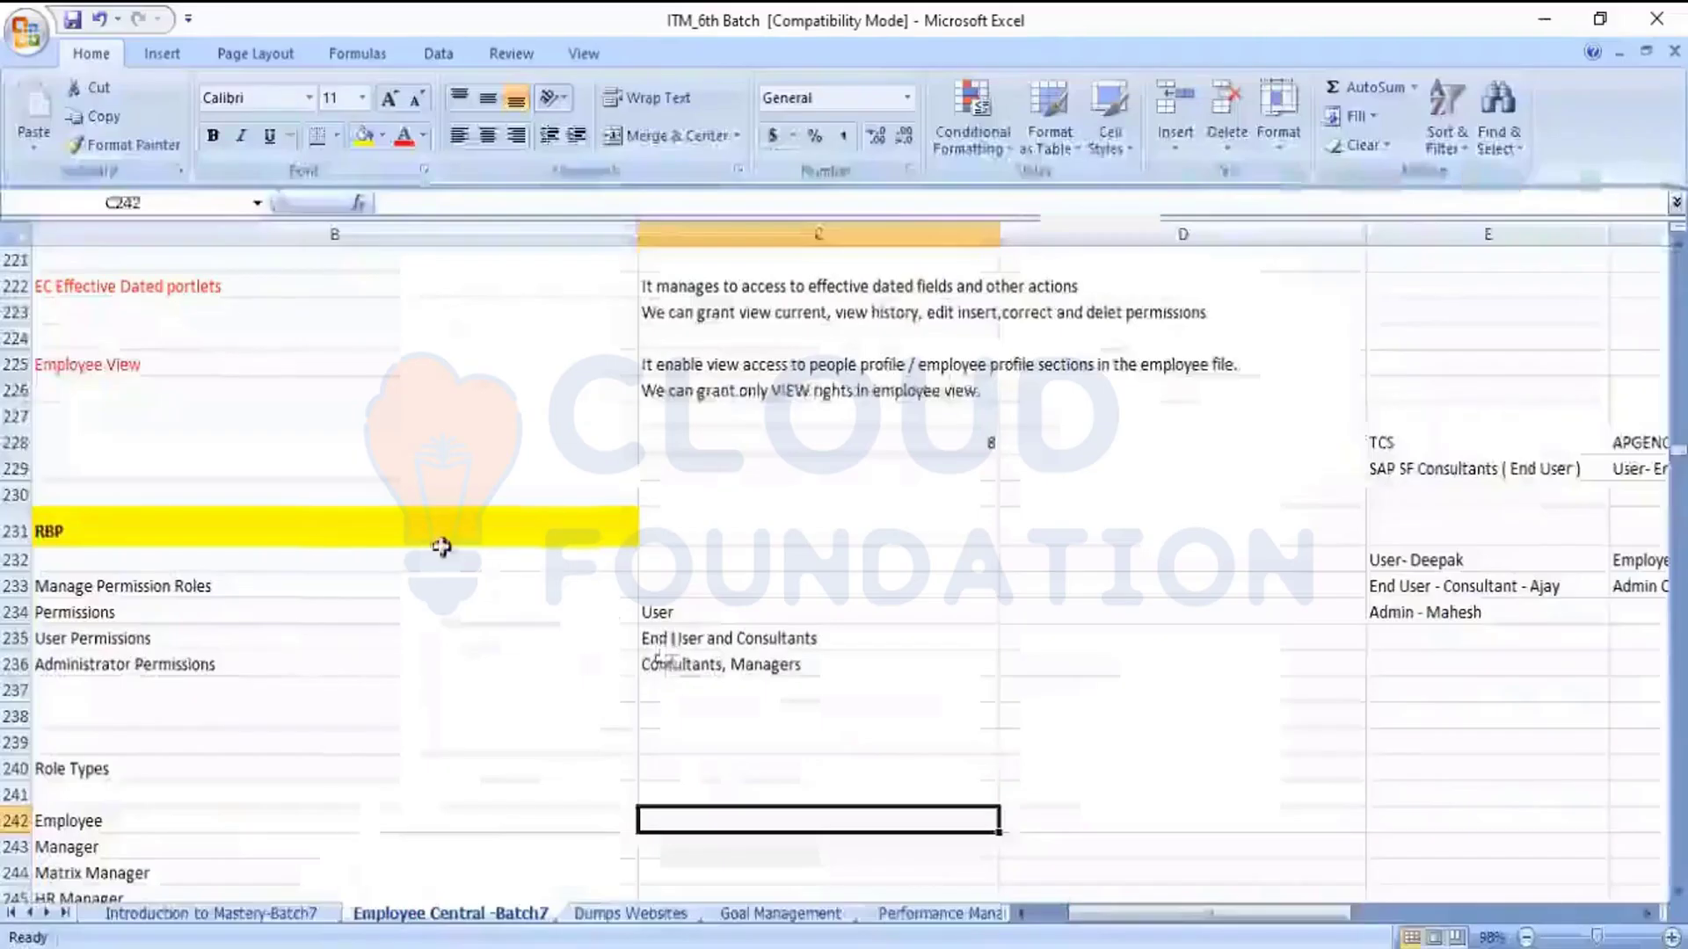
- In the Excel notes, go back up from the RBP section to the Granted Population, Role and Target Population table at row 197
{"action": "left_click", "coordinate": [442, 557]}
{"action": "key", "text": "Up"}
{"action": "key", "text": "Up"}
{"action": "key", "text": "Up"}
{"action": "key", "text": "Up"}
{"action": "key", "text": "Up"}
{"action": "key", "text": "Up"}
{"action": "key", "text": "Up"}
{"action": "key", "text": "Up"}
{"action": "key", "text": "Up"}
{"action": "key", "text": "Up"}
{"action": "key", "text": "Up"}
{"action": "key", "text": "Up"}
{"action": "key", "text": "Up"}
{"action": "key", "text": "Up"}
{"action": "key", "text": "Up"}
{"action": "key", "text": "Up"}
{"action": "key", "text": "Up"}
{"action": "key", "text": "Up"}
{"action": "key", "text": "Up"}
{"action": "key", "text": "Up"}
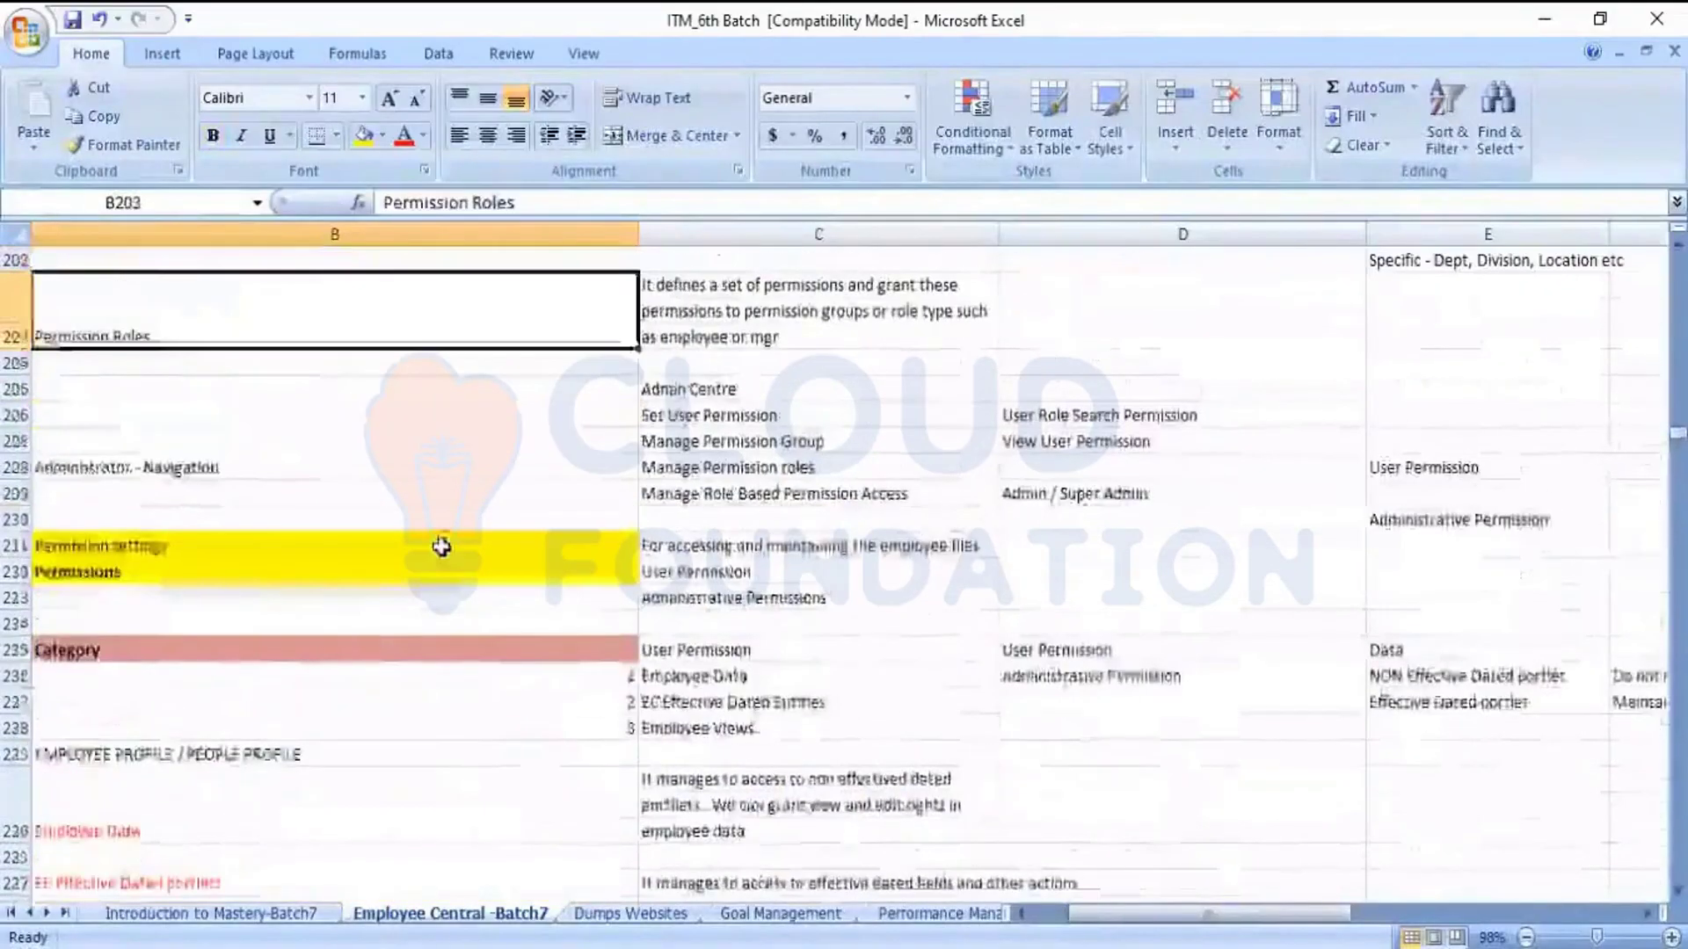
{"action": "key", "text": "Down"}
{"action": "key", "text": "Down"}
{"action": "key", "text": "Down"}
{"action": "key", "text": "Down"}
{"action": "key", "text": "Down"}
{"action": "key", "text": "Up"}
{"action": "key", "text": "Up"}
{"action": "key", "text": "Up"}
{"action": "key", "text": "Up"}
{"action": "key", "text": "Up"}
{"action": "key", "text": "Up"}
{"action": "key", "text": "Up"}
{"action": "key", "text": "Up"}
{"action": "key", "text": "Up"}
{"action": "key", "text": "Up"}
{"action": "key", "text": "Up"}
{"action": "key", "text": "Up"}
{"action": "key", "text": "Up"}
{"action": "key", "text": "Up"}
{"action": "key", "text": "Up"}
{"action": "key", "text": "Up"}
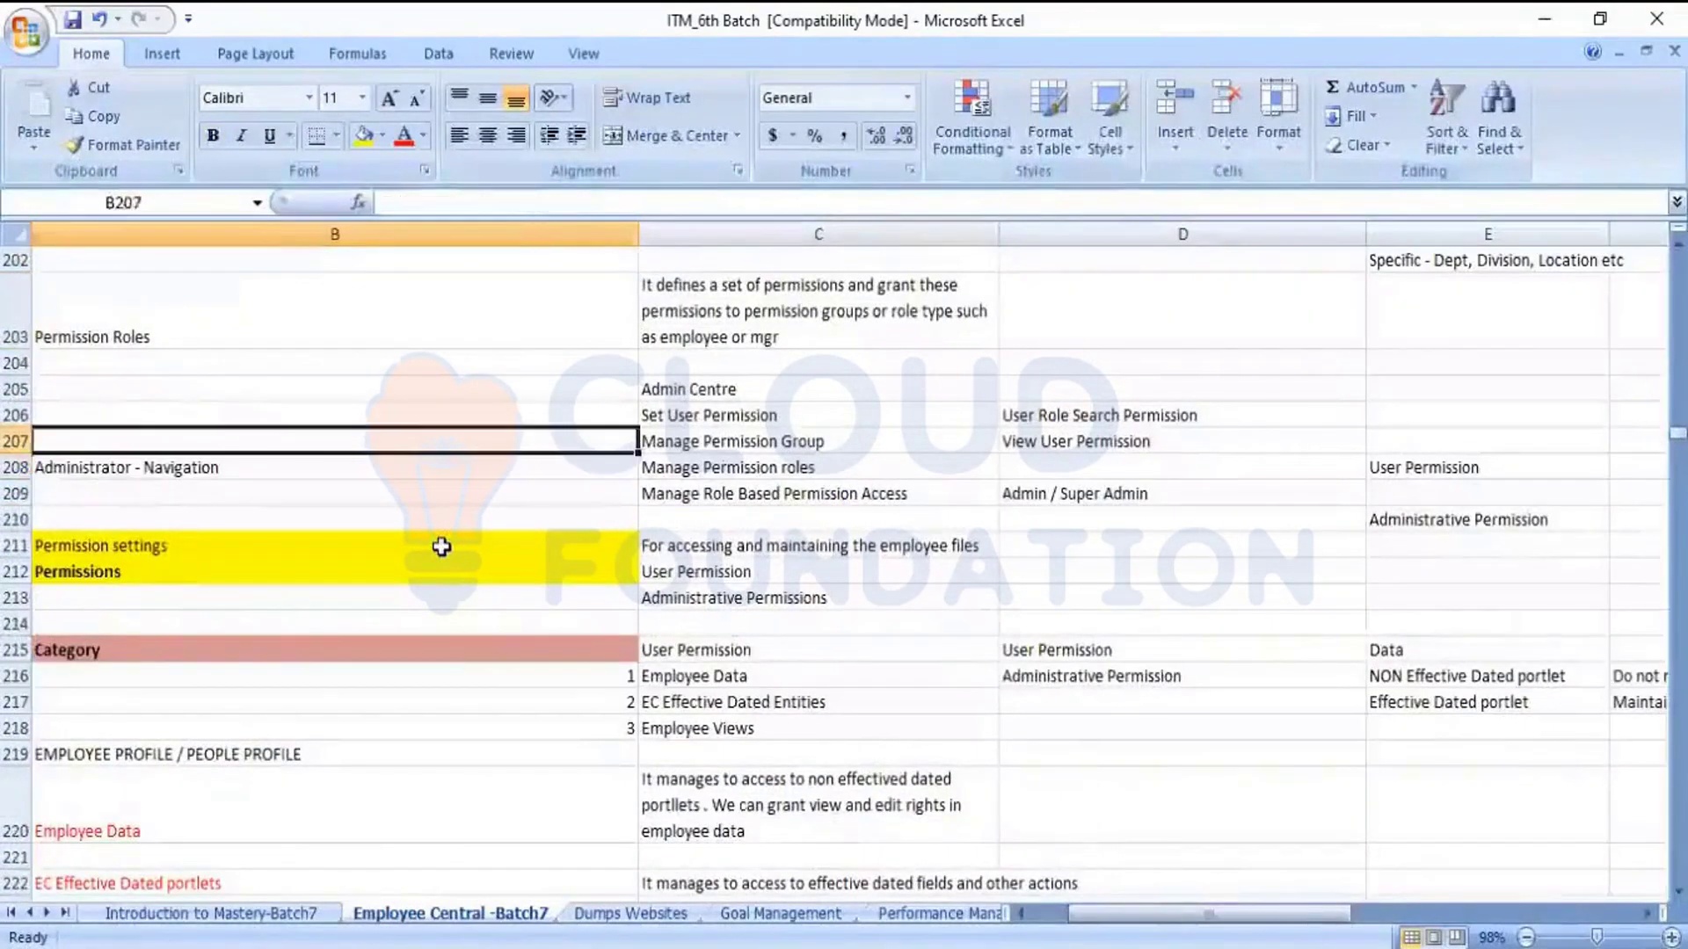
{"action": "key", "text": "Down"}
{"action": "key", "text": "Down"}
{"action": "key", "text": "Down"}
{"action": "key", "text": "Down"}
{"action": "key", "text": "Down"}
{"action": "key", "text": "Down"}
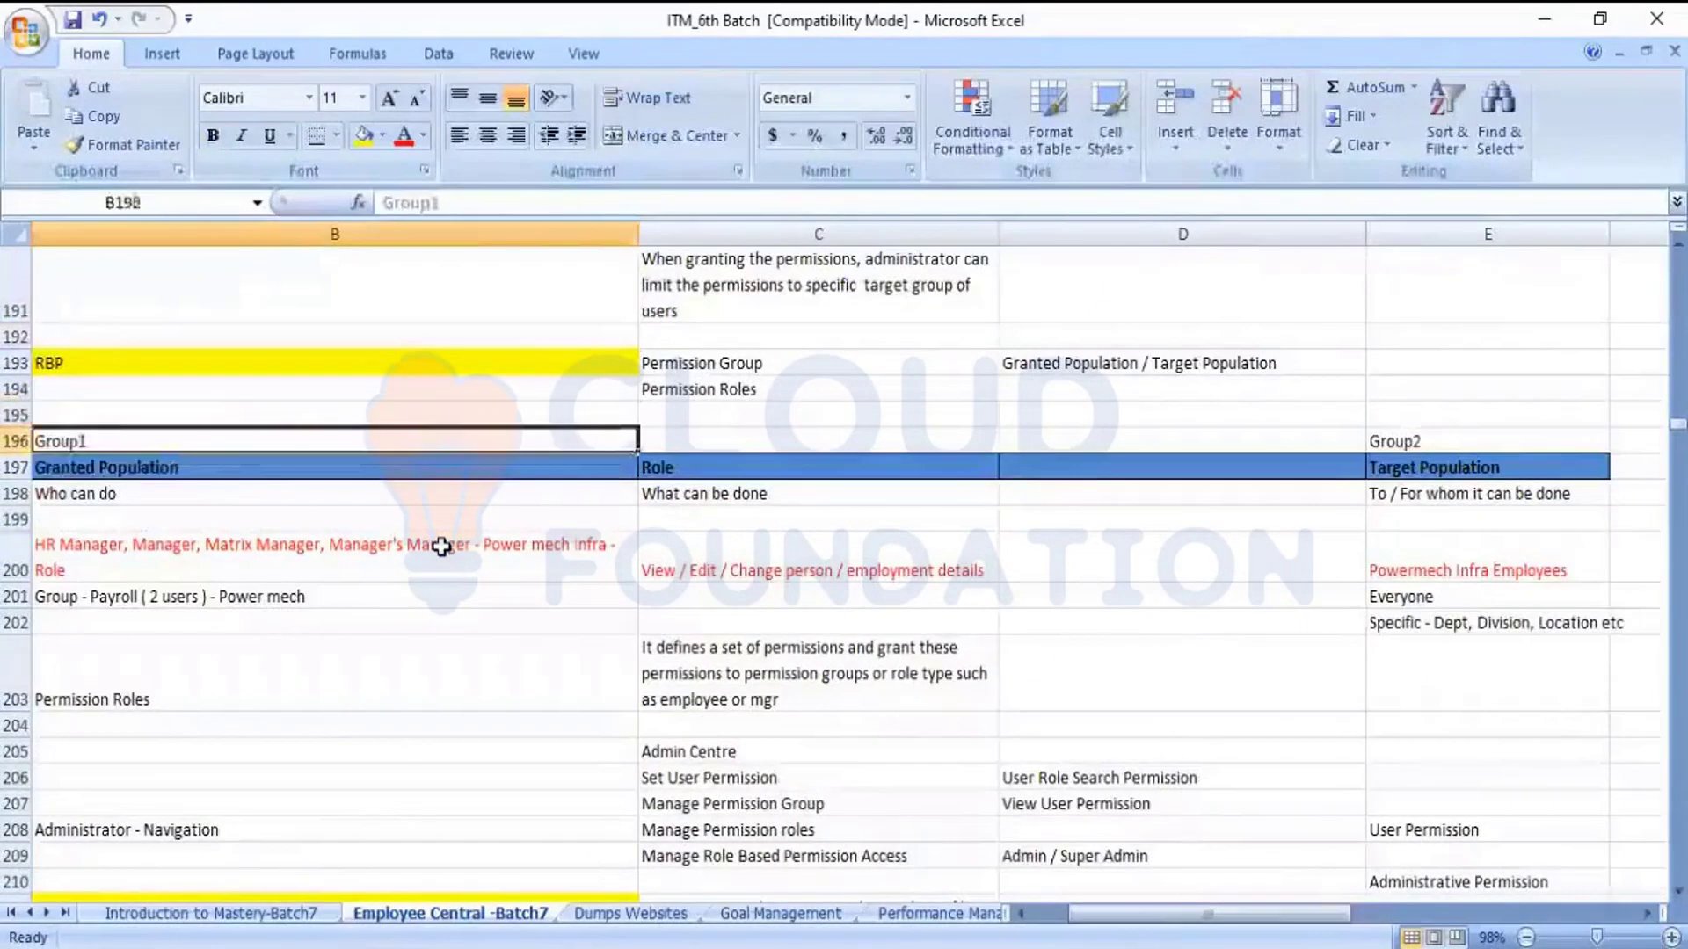
{"action": "key", "text": "Up"}
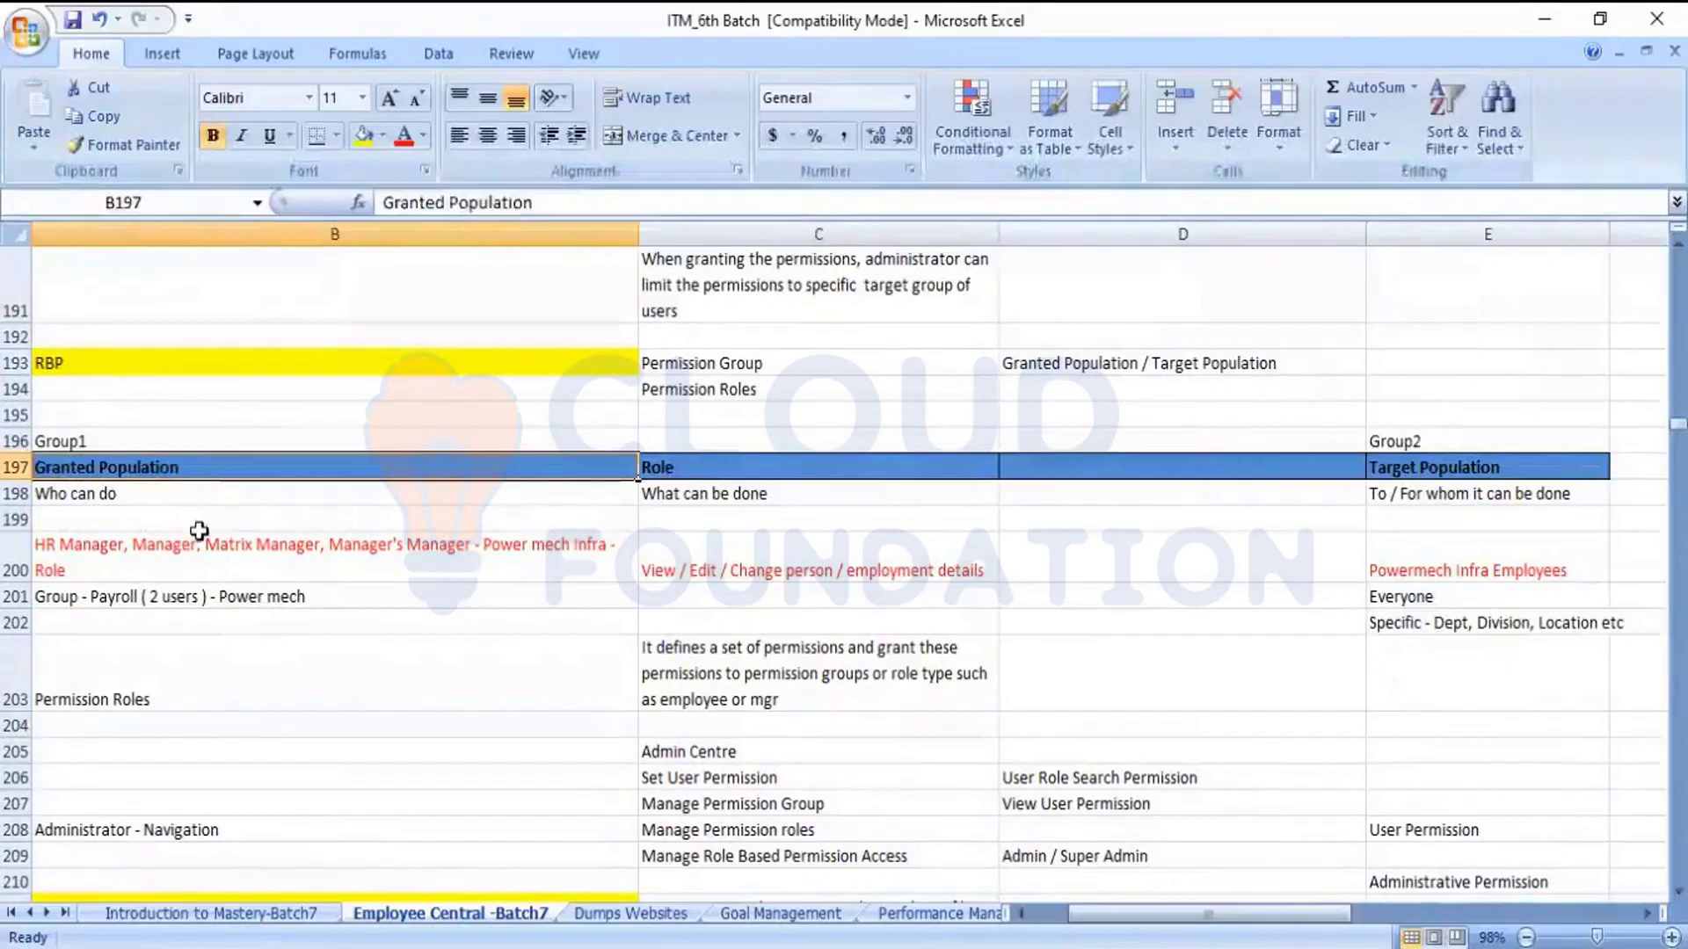
{"action": "left_click", "coordinate": [221, 511]}
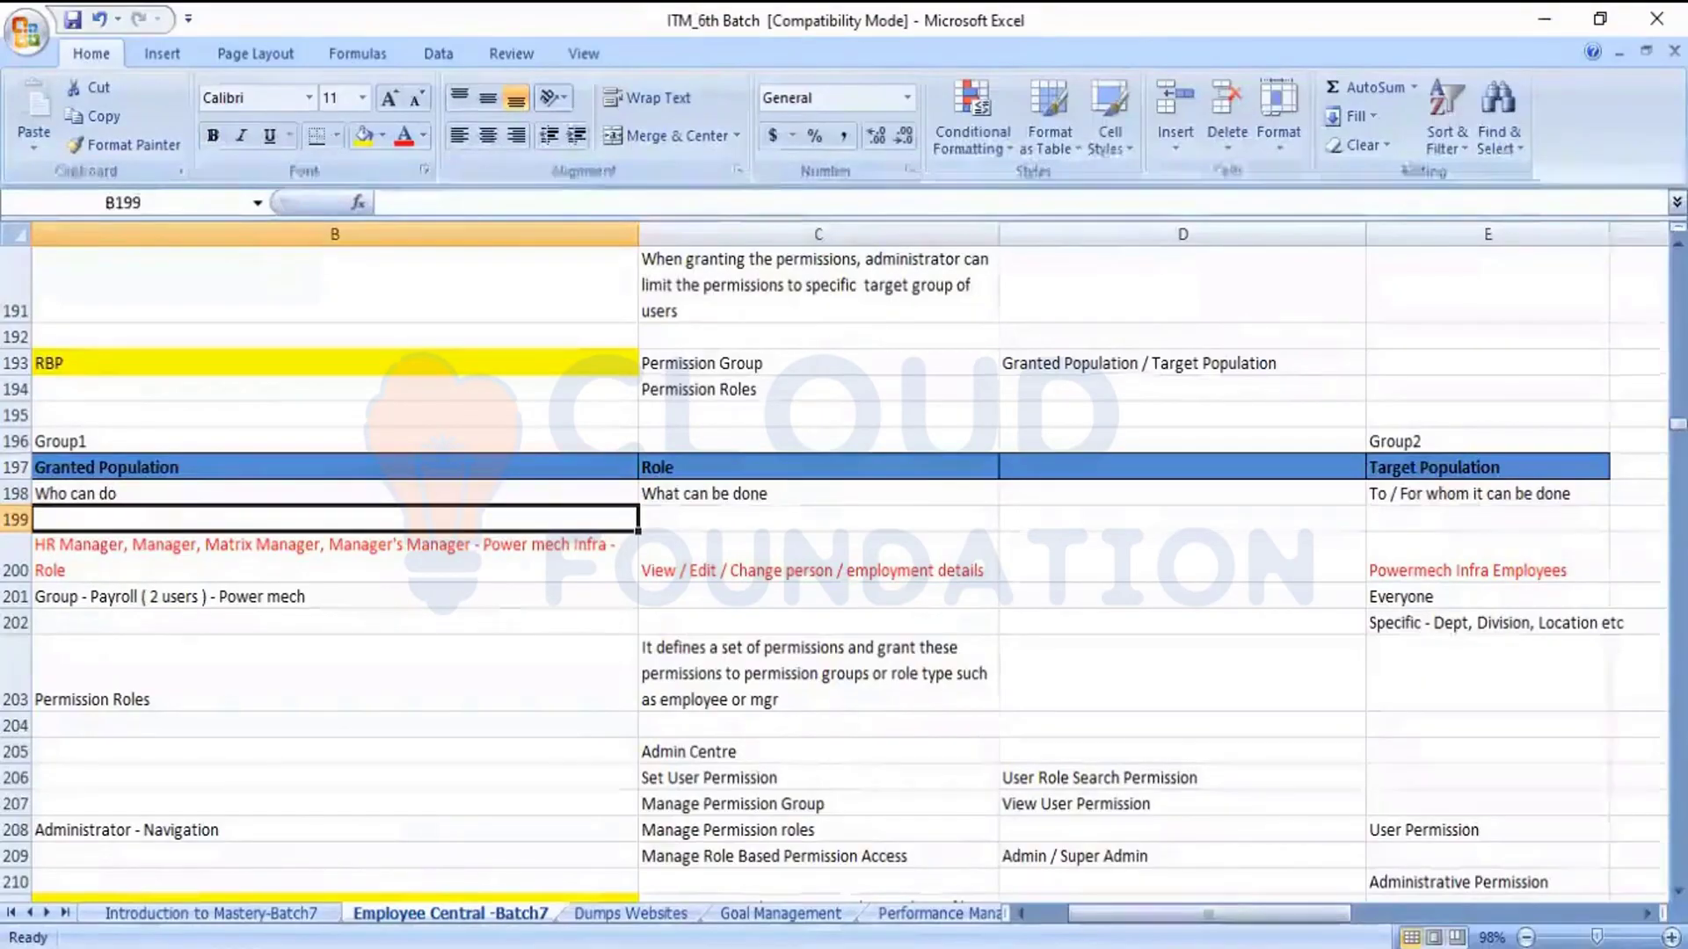
- Back in the SuccessFactors granting rule, examine the Grant role to options and the selected permission groups, keeping the current selection
{"action": "key", "text": "alt+Tab"}
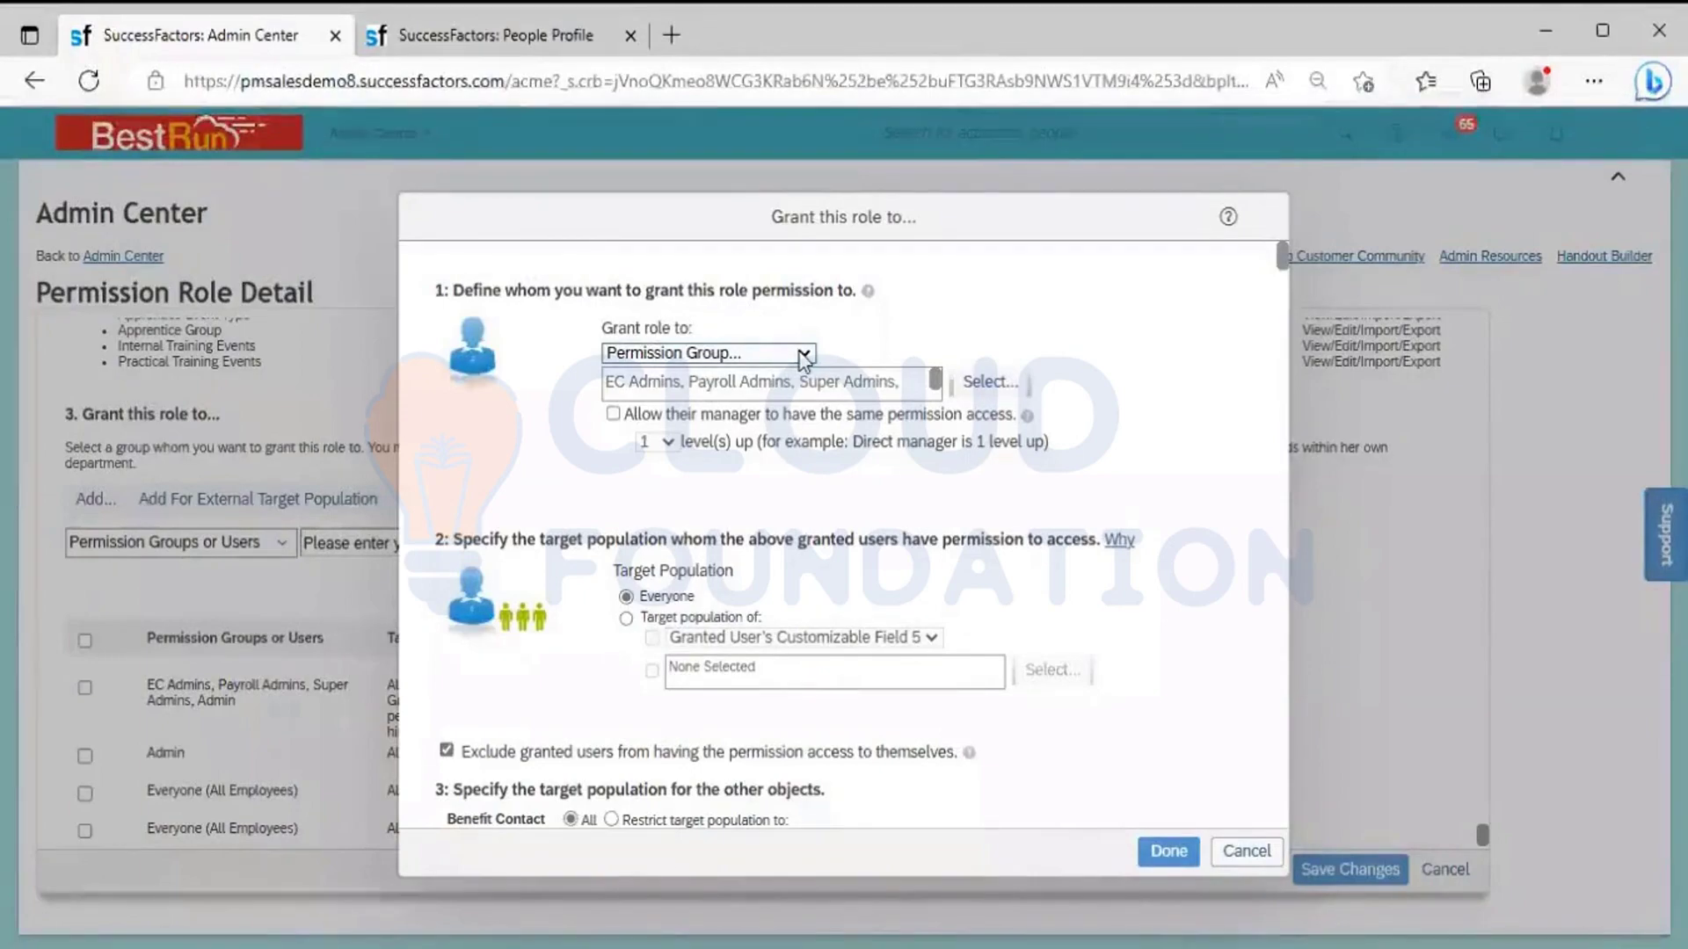
{"action": "left_click", "coordinate": [800, 353]}
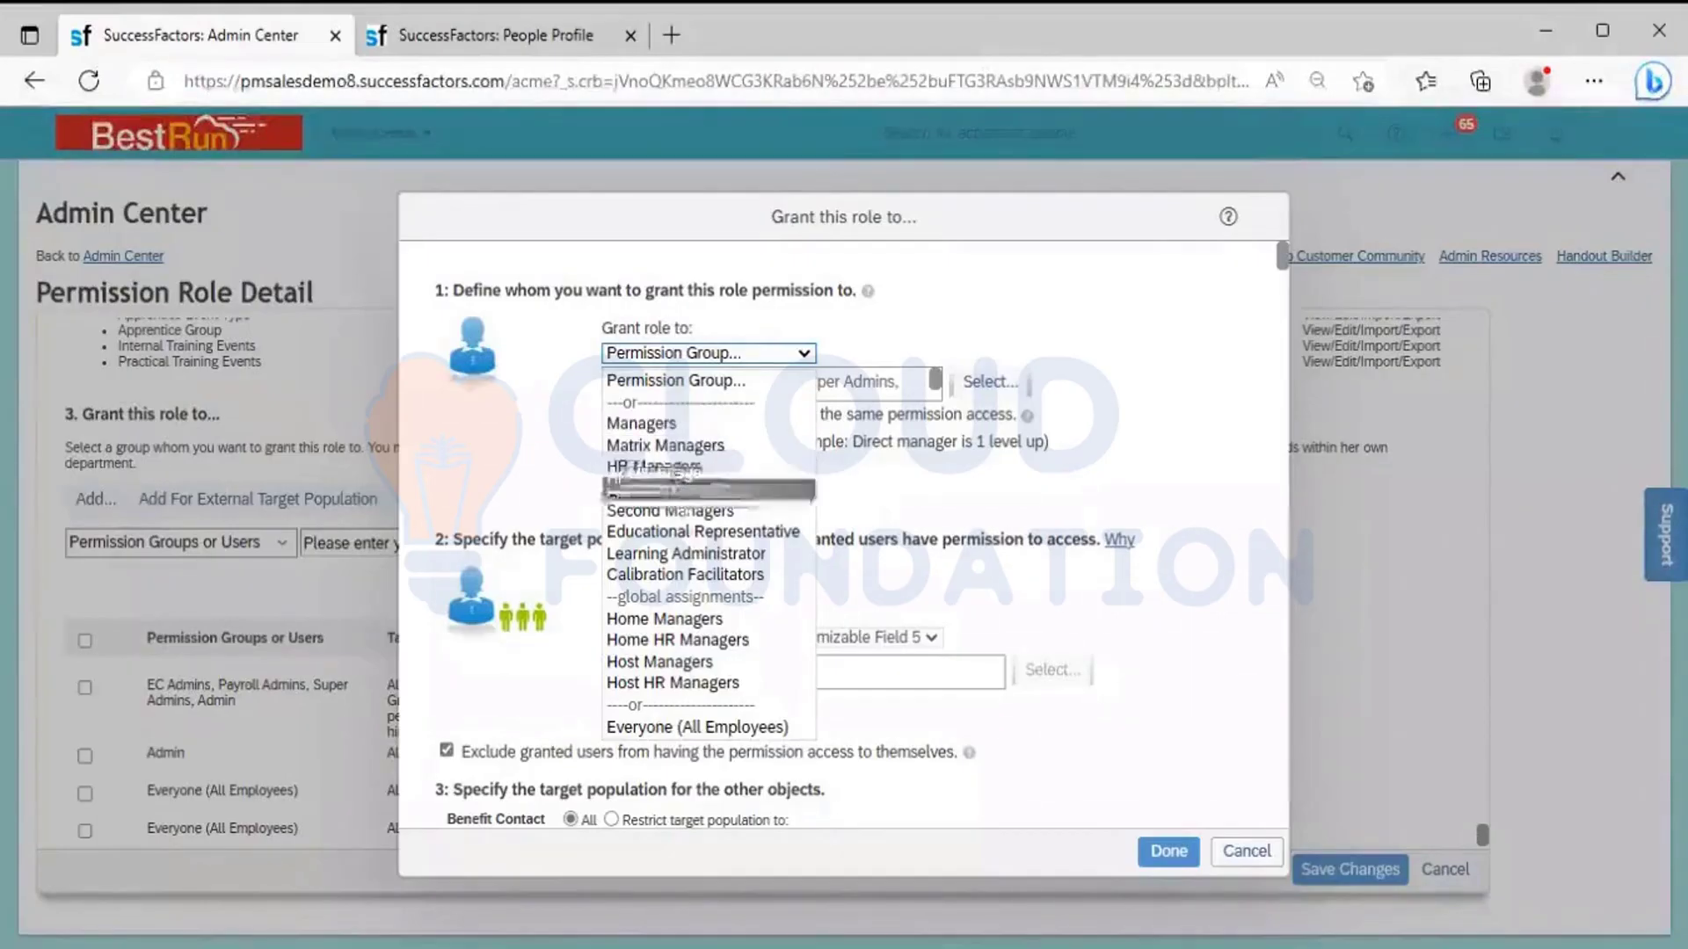
{"action": "left_click", "coordinate": [815, 351]}
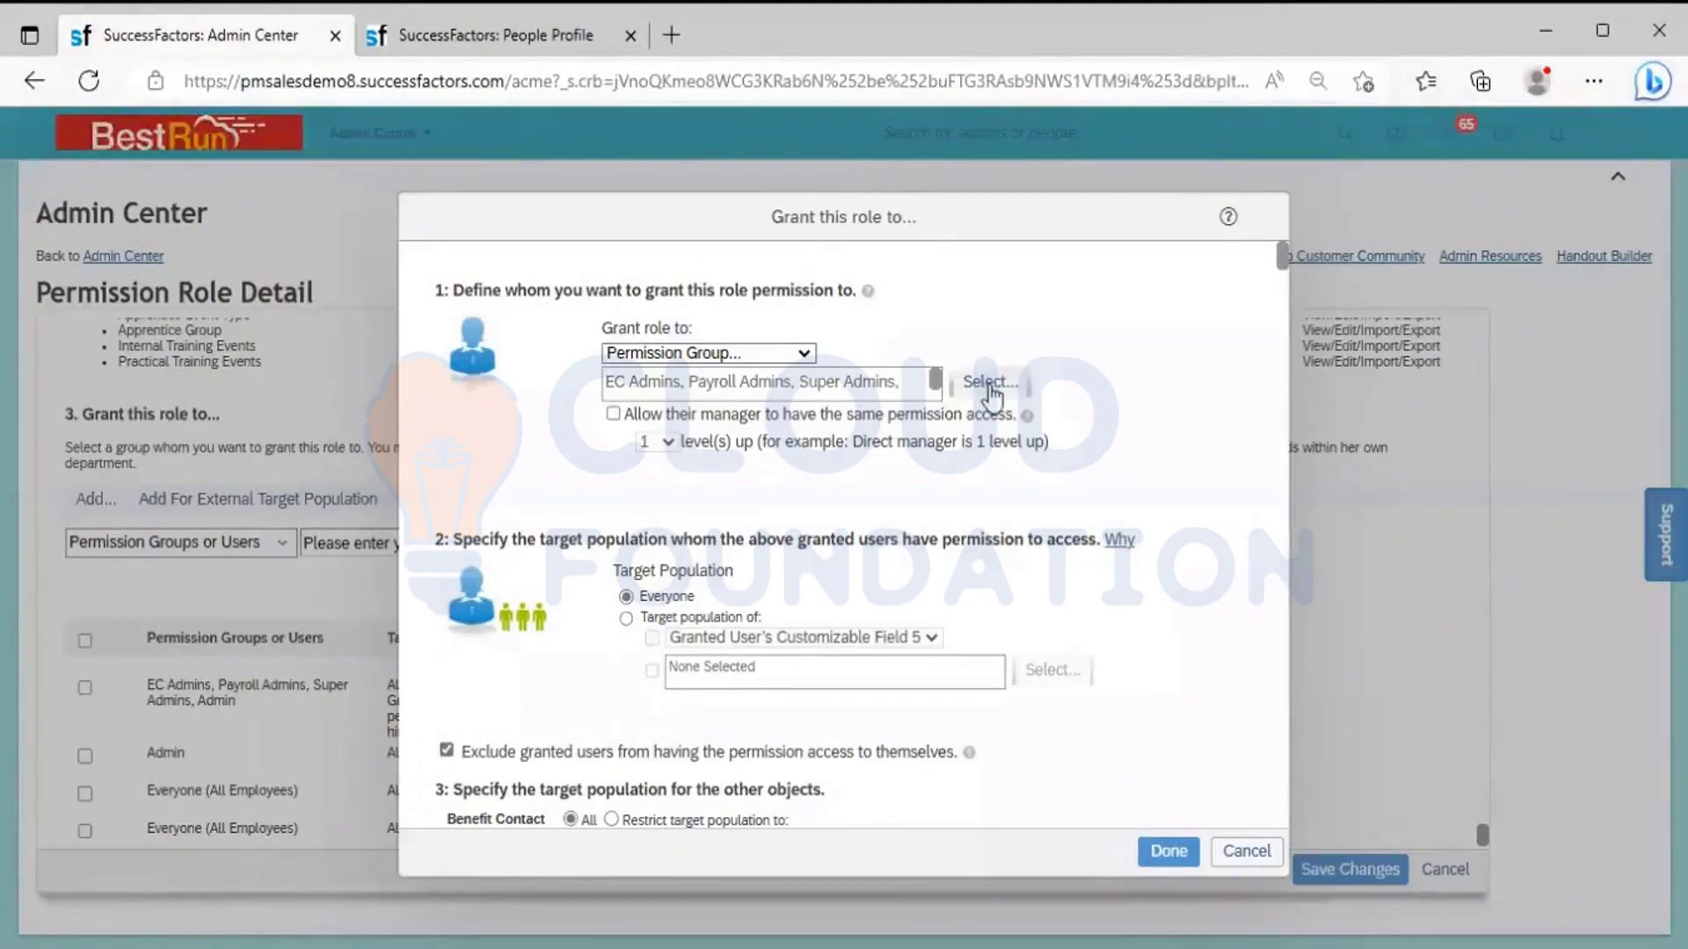
{"action": "left_click", "coordinate": [992, 386]}
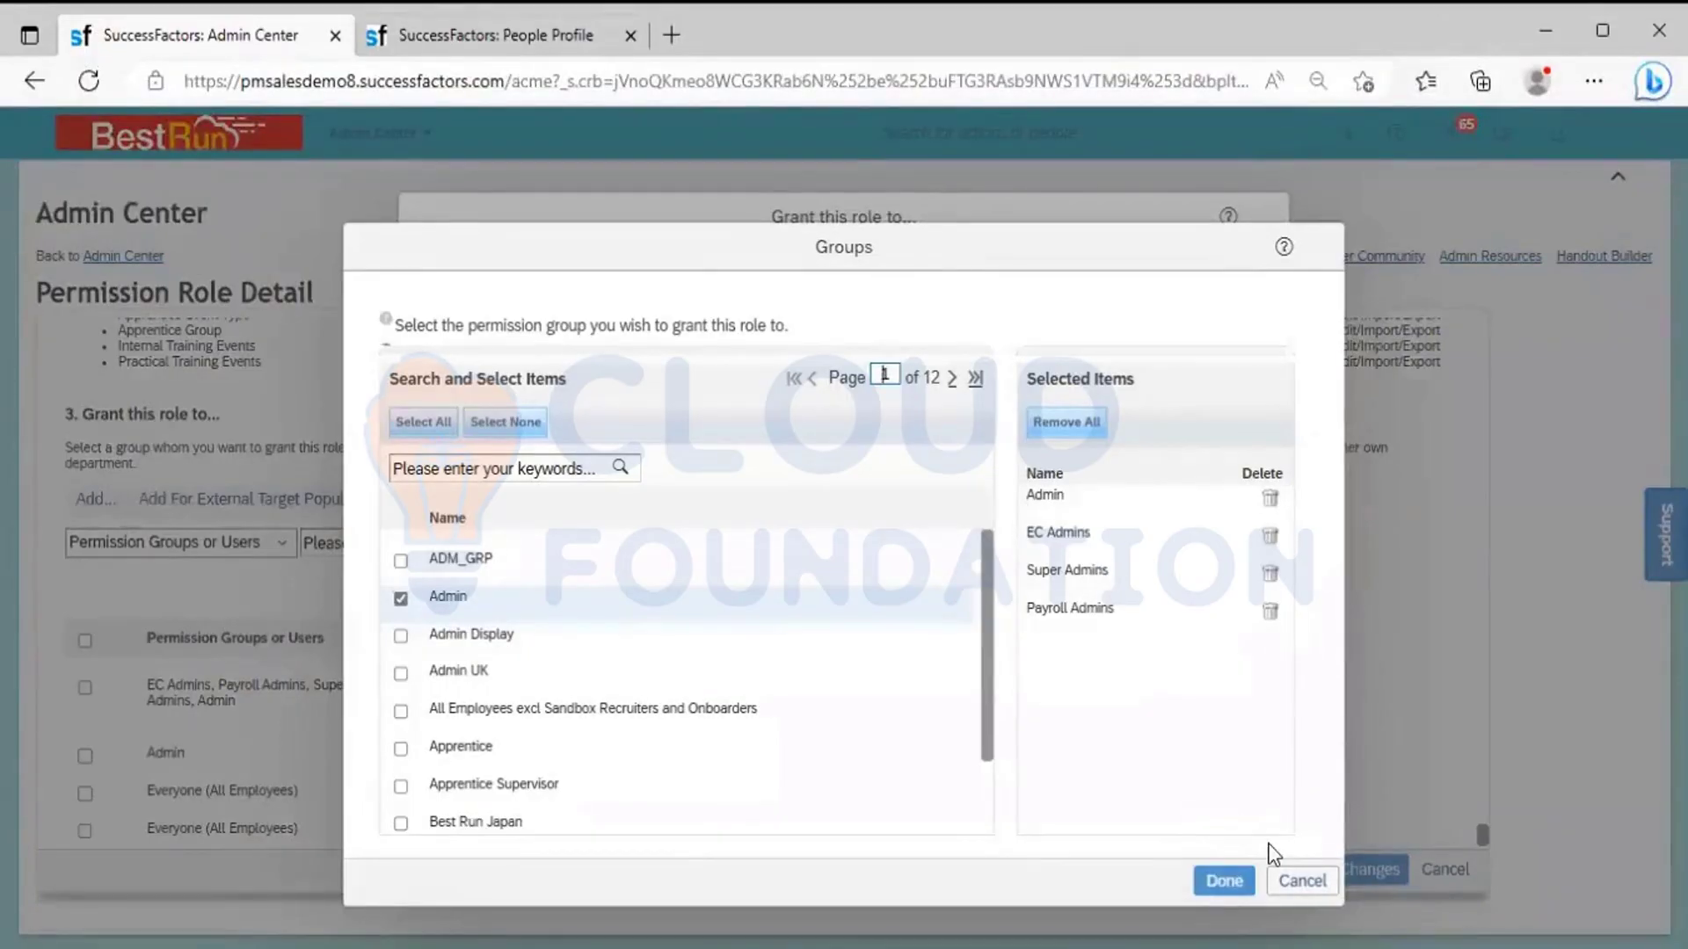
{"action": "left_click", "coordinate": [1226, 879]}
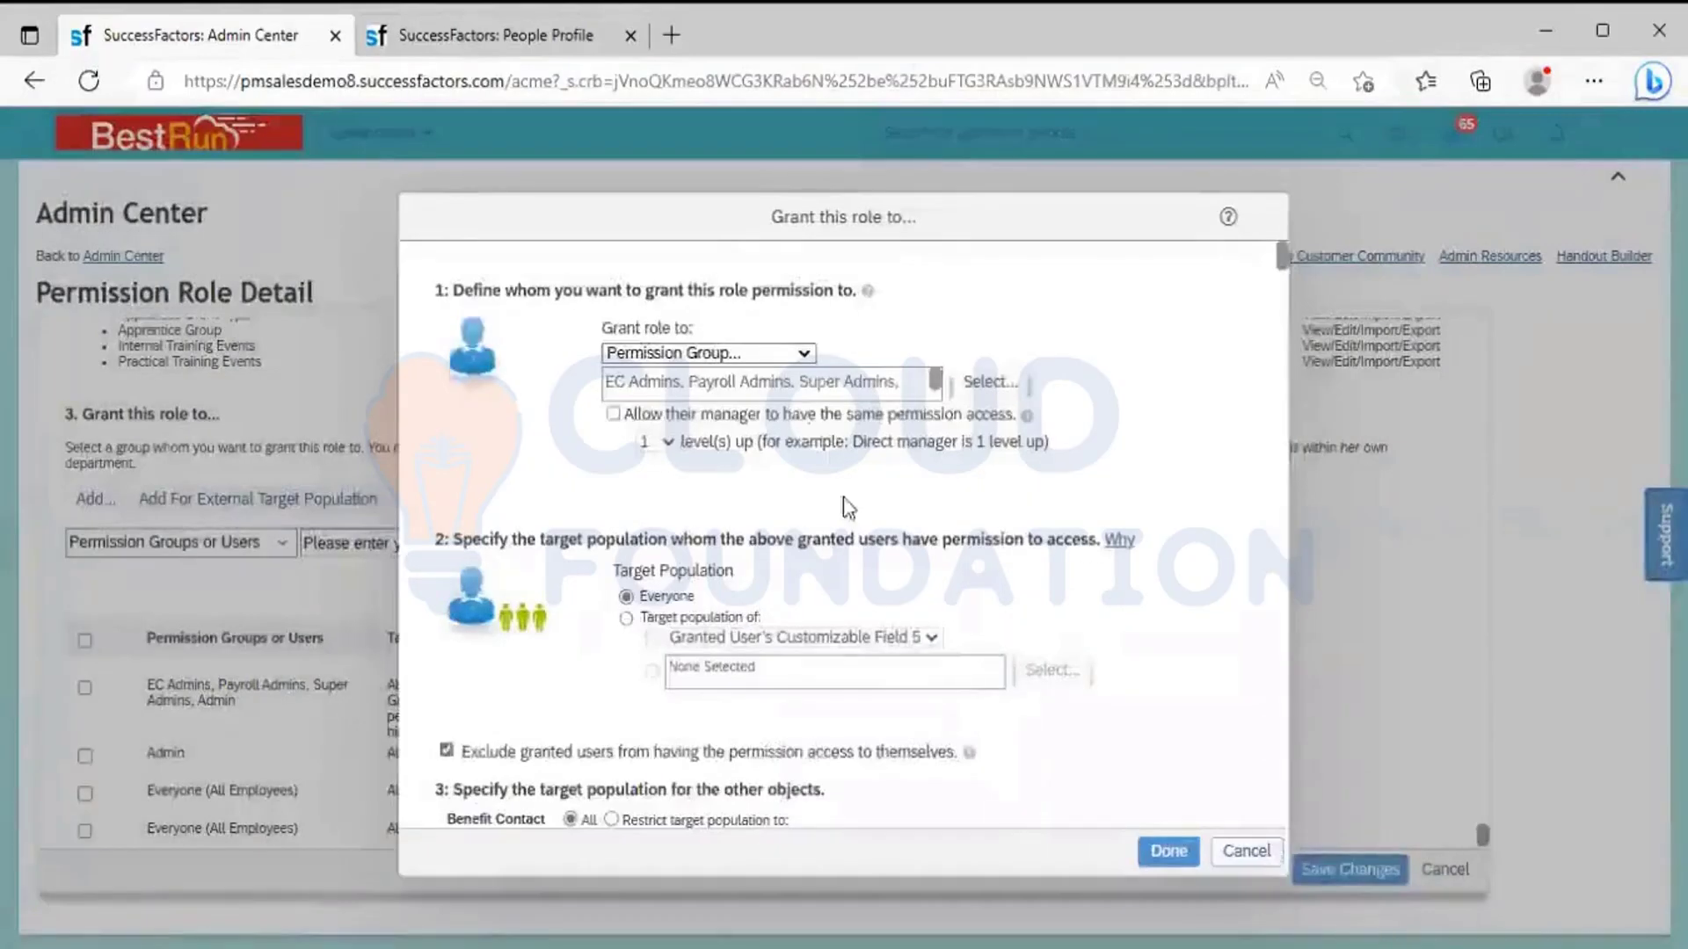
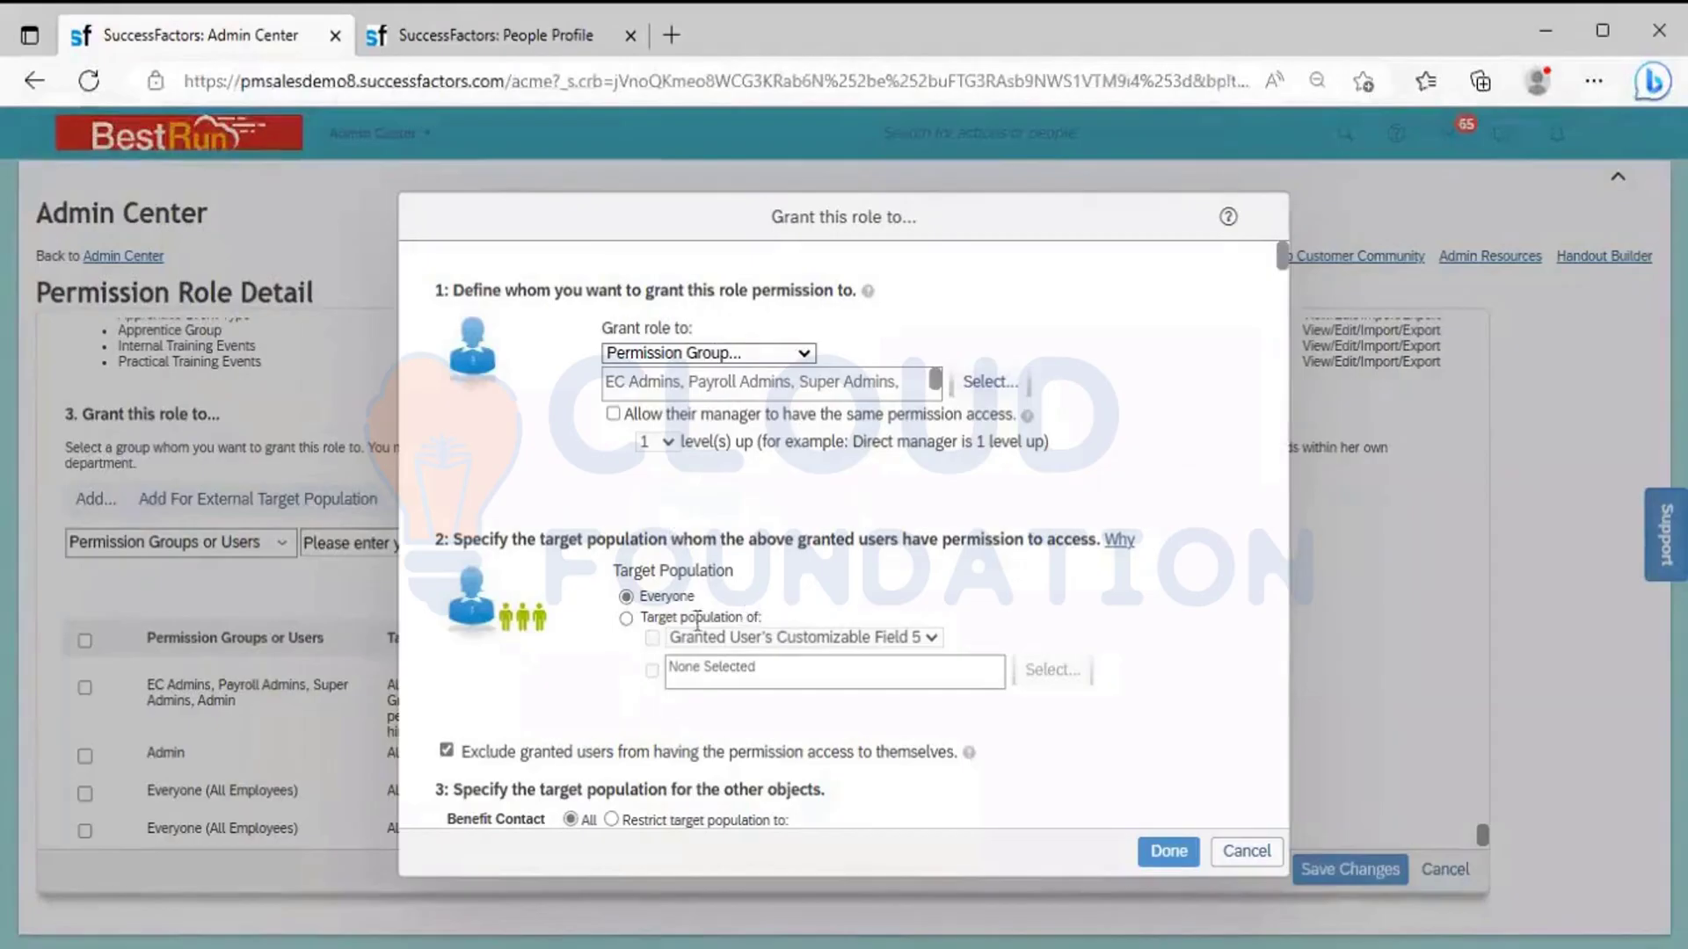
- Examine the granted-user choices for restricting the target population, set it back to Everyone and cancel the granting rule
{"action": "left_click", "coordinate": [625, 619]}
{"action": "left_click", "coordinate": [651, 639]}
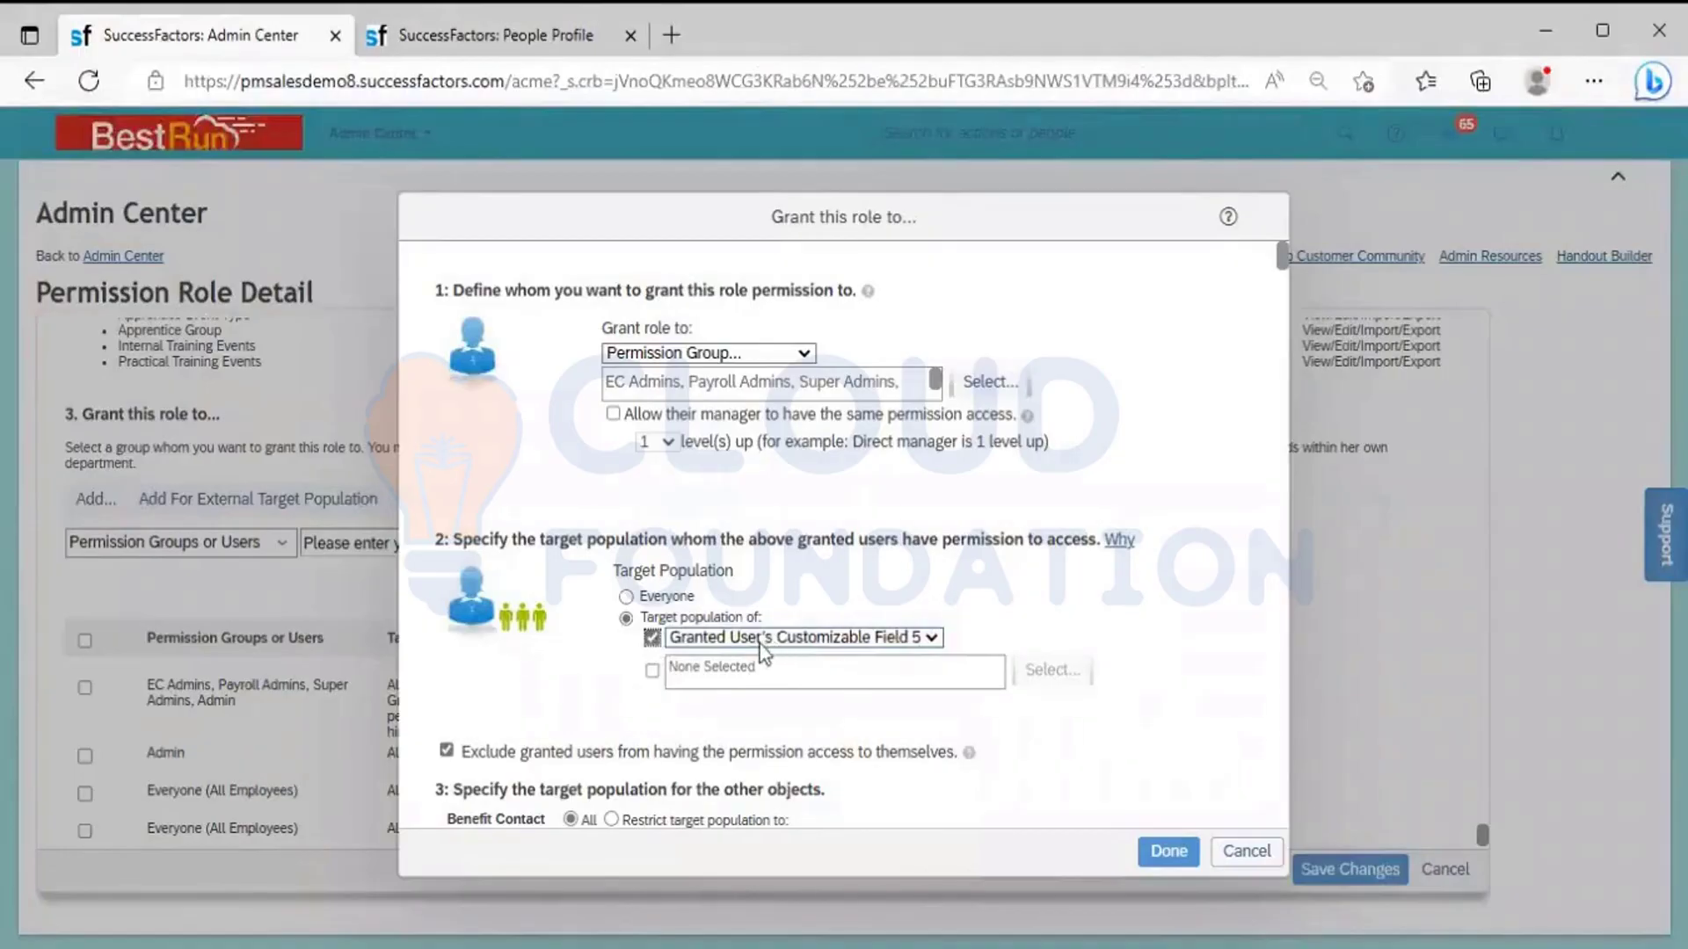
{"action": "left_click", "coordinate": [802, 638]}
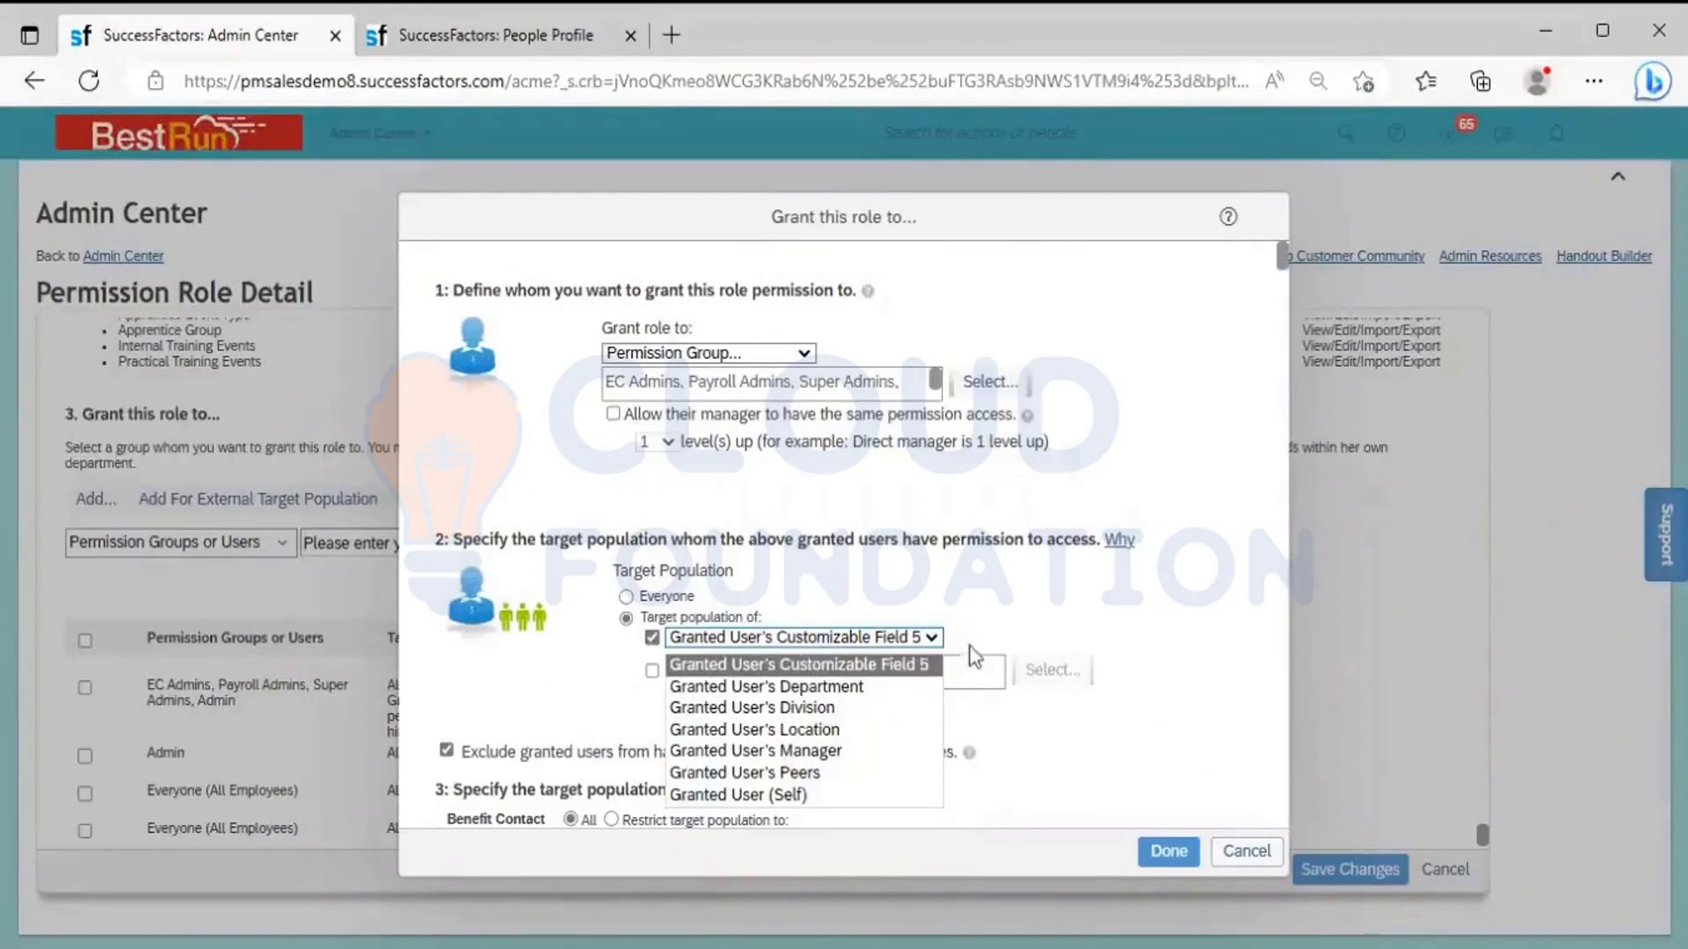
{"action": "left_click", "coordinate": [994, 636]}
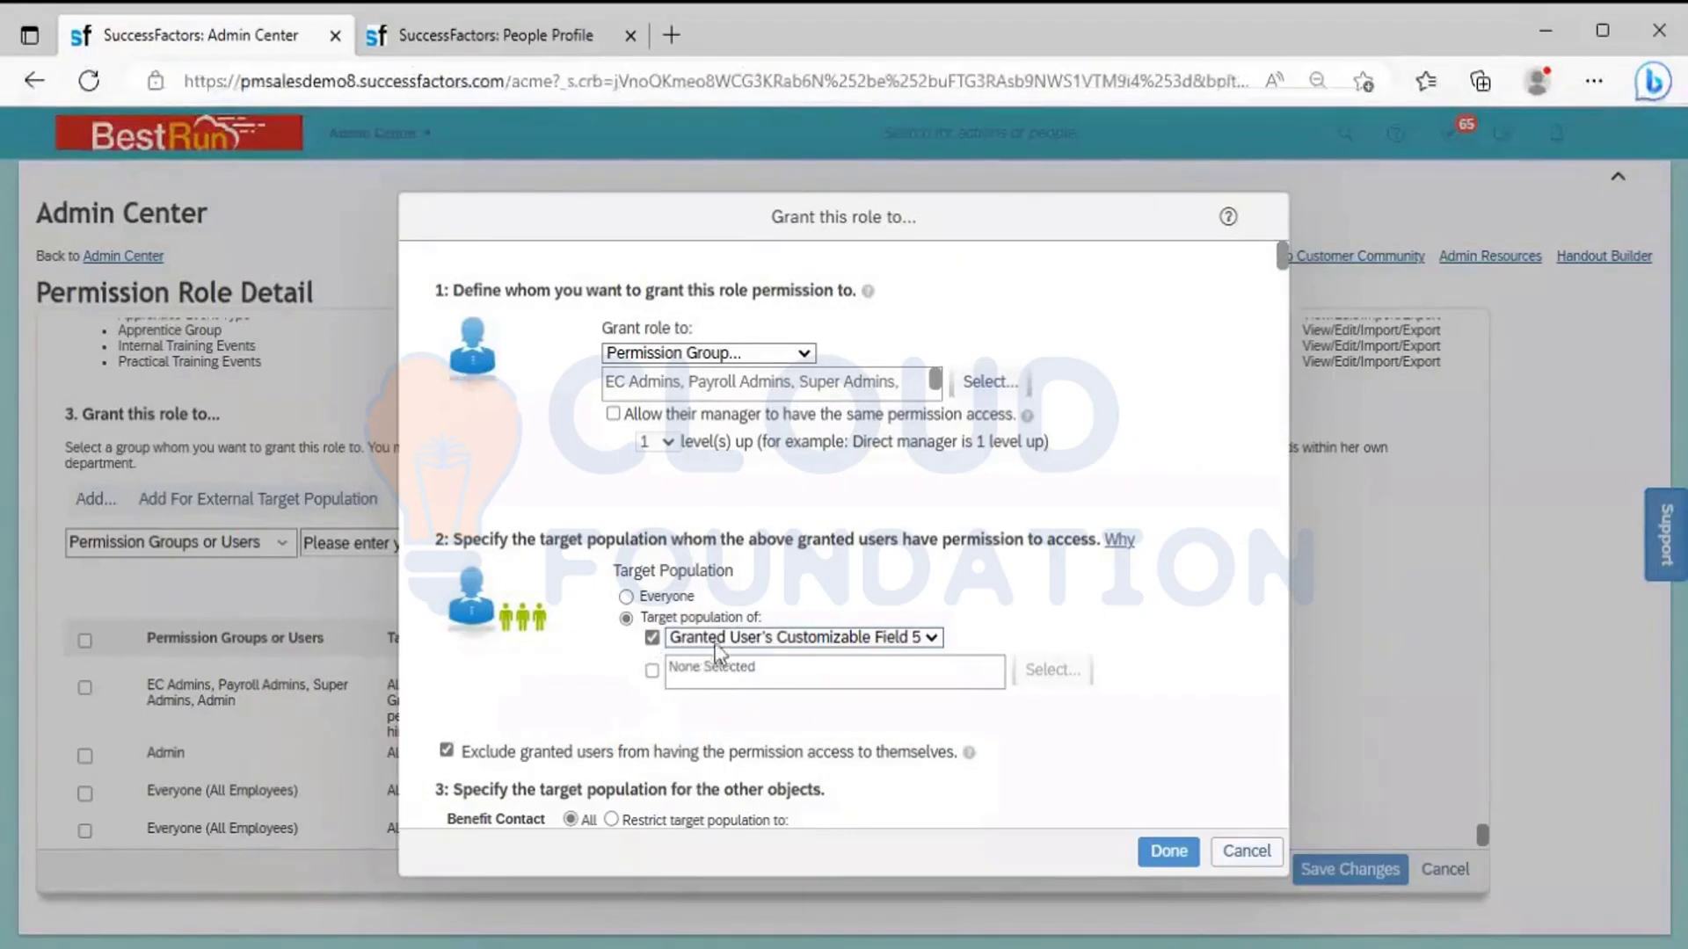
{"action": "left_click", "coordinate": [740, 636]}
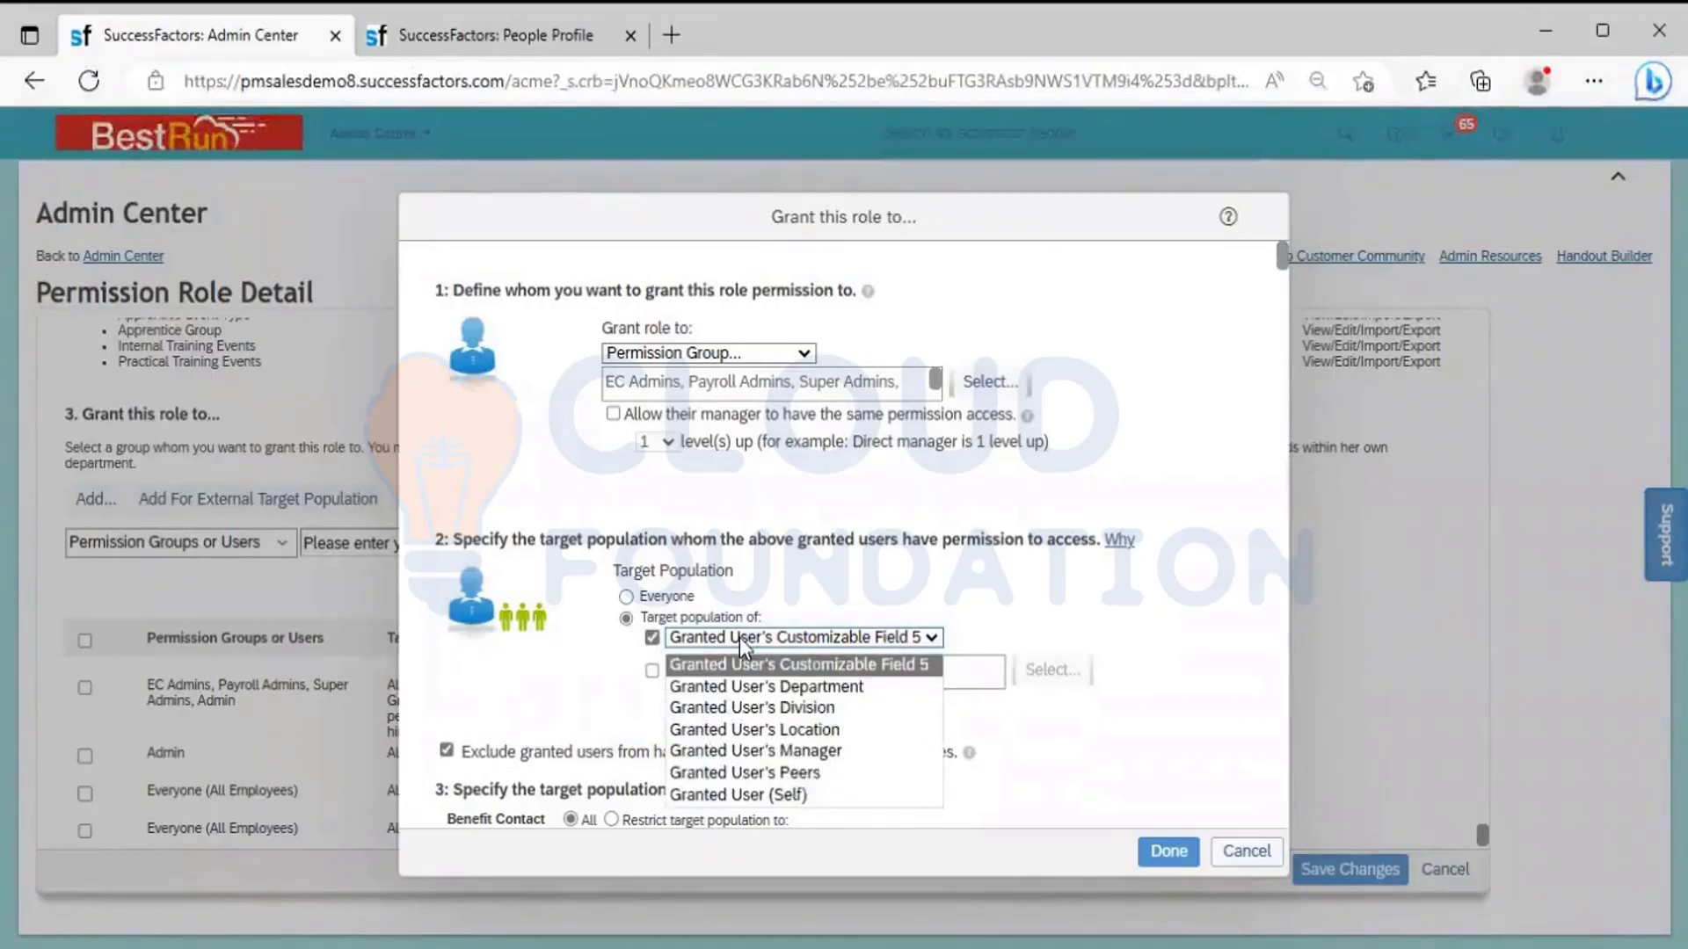
{"action": "left_click", "coordinate": [626, 597]}
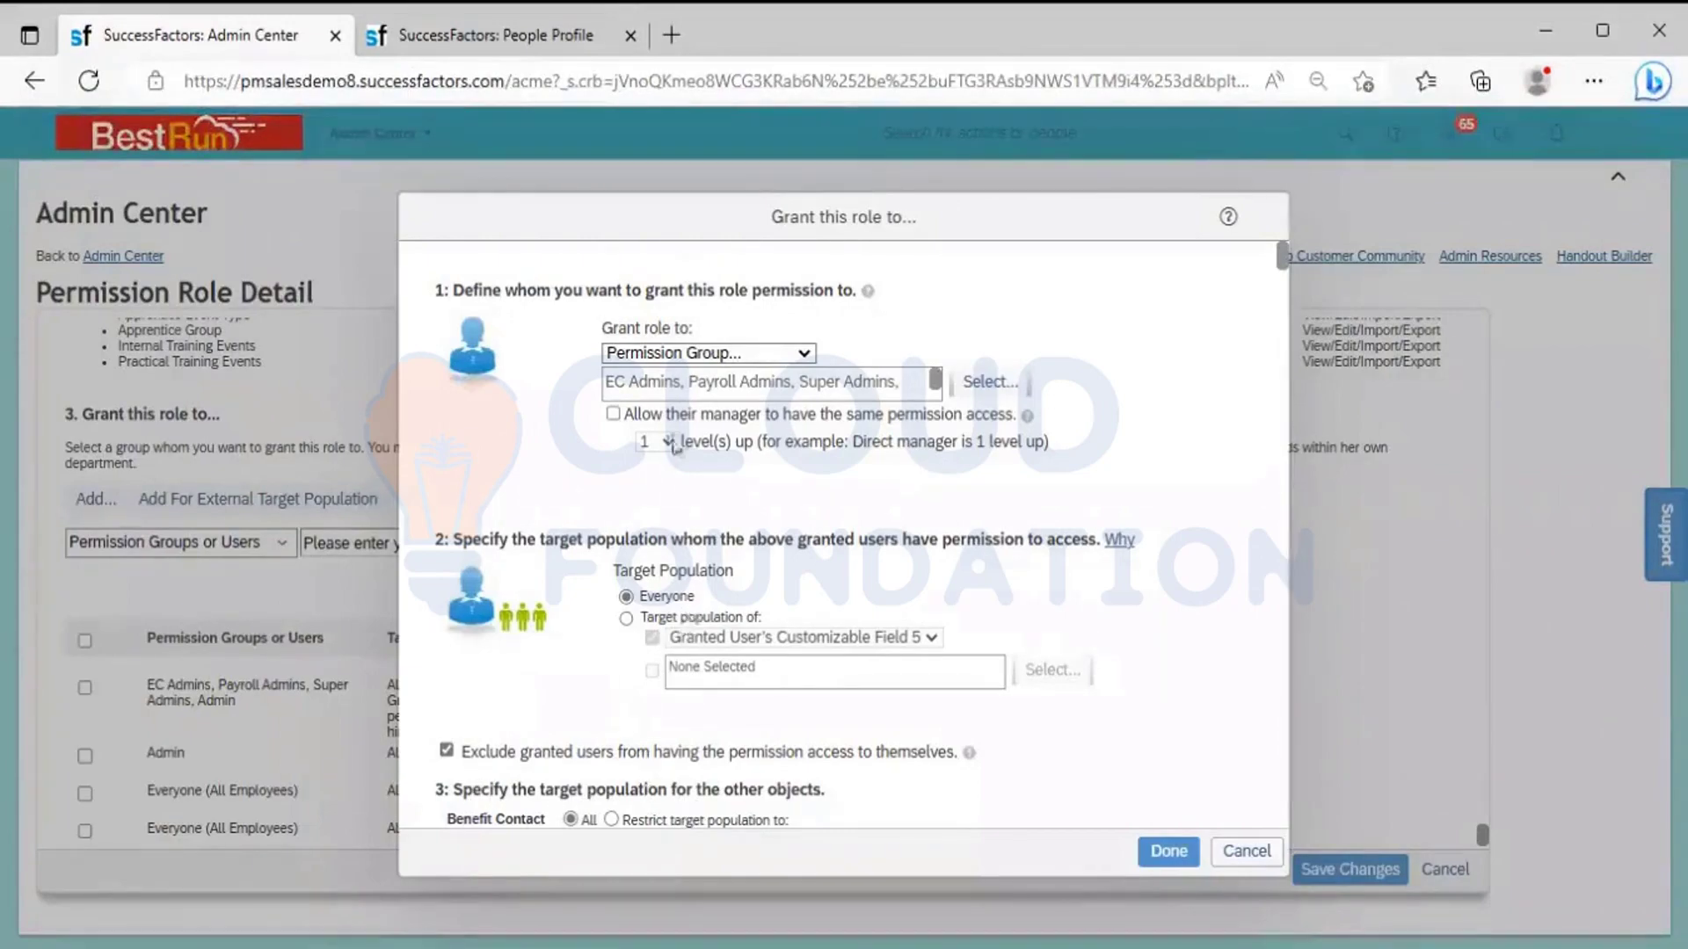
{"action": "left_click", "coordinate": [1247, 851]}
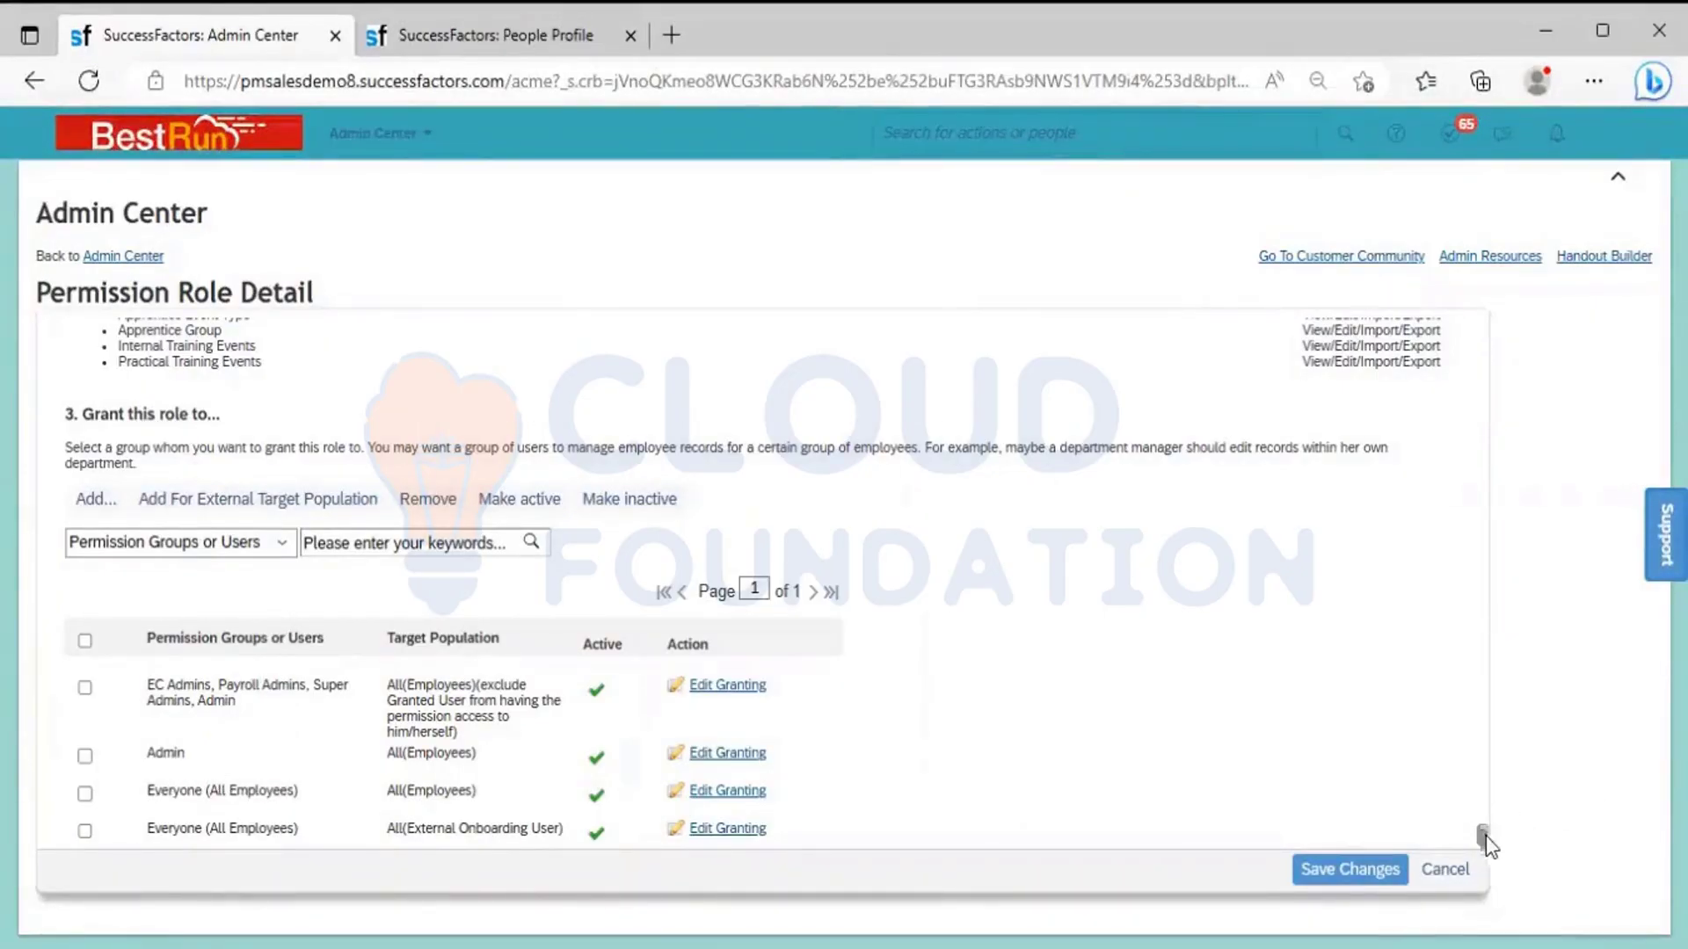
- Reopen the System Admin role's permission settings, review the User and Administrator Permissions sections and Employee Central Effective Dated Entities, and close without changes
{"action": "left_click_drag", "start_coordinate": [1486, 842], "coordinate": [1488, 319]}
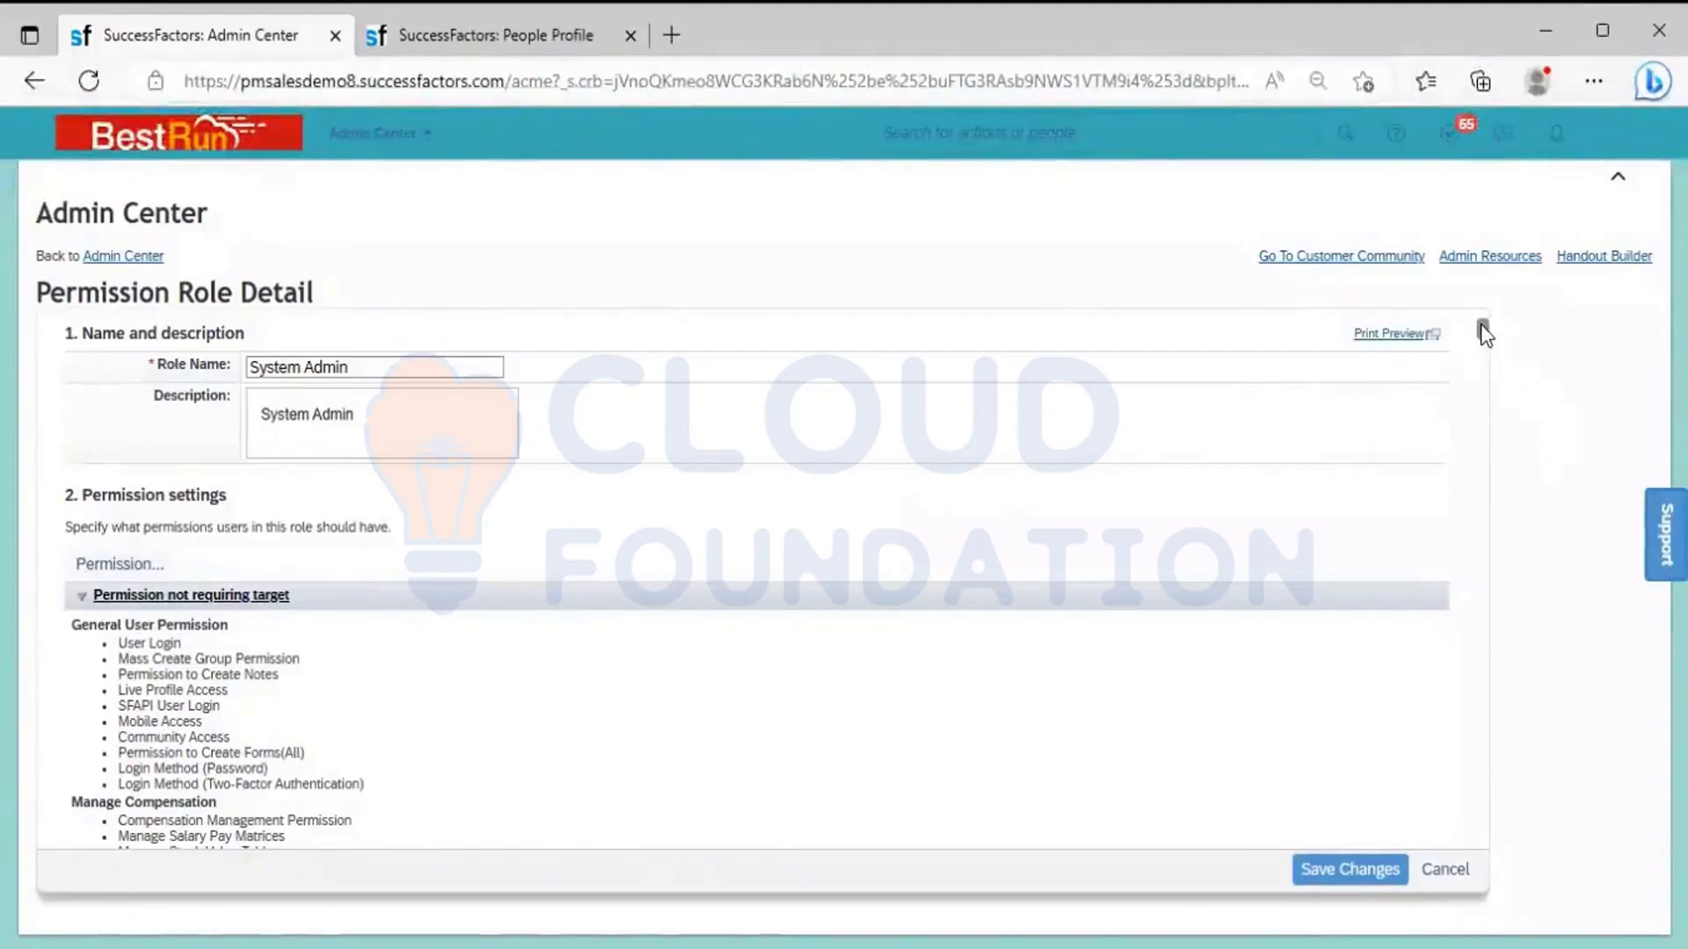
{"action": "left_click_drag", "start_coordinate": [1484, 332], "coordinate": [1552, 837]}
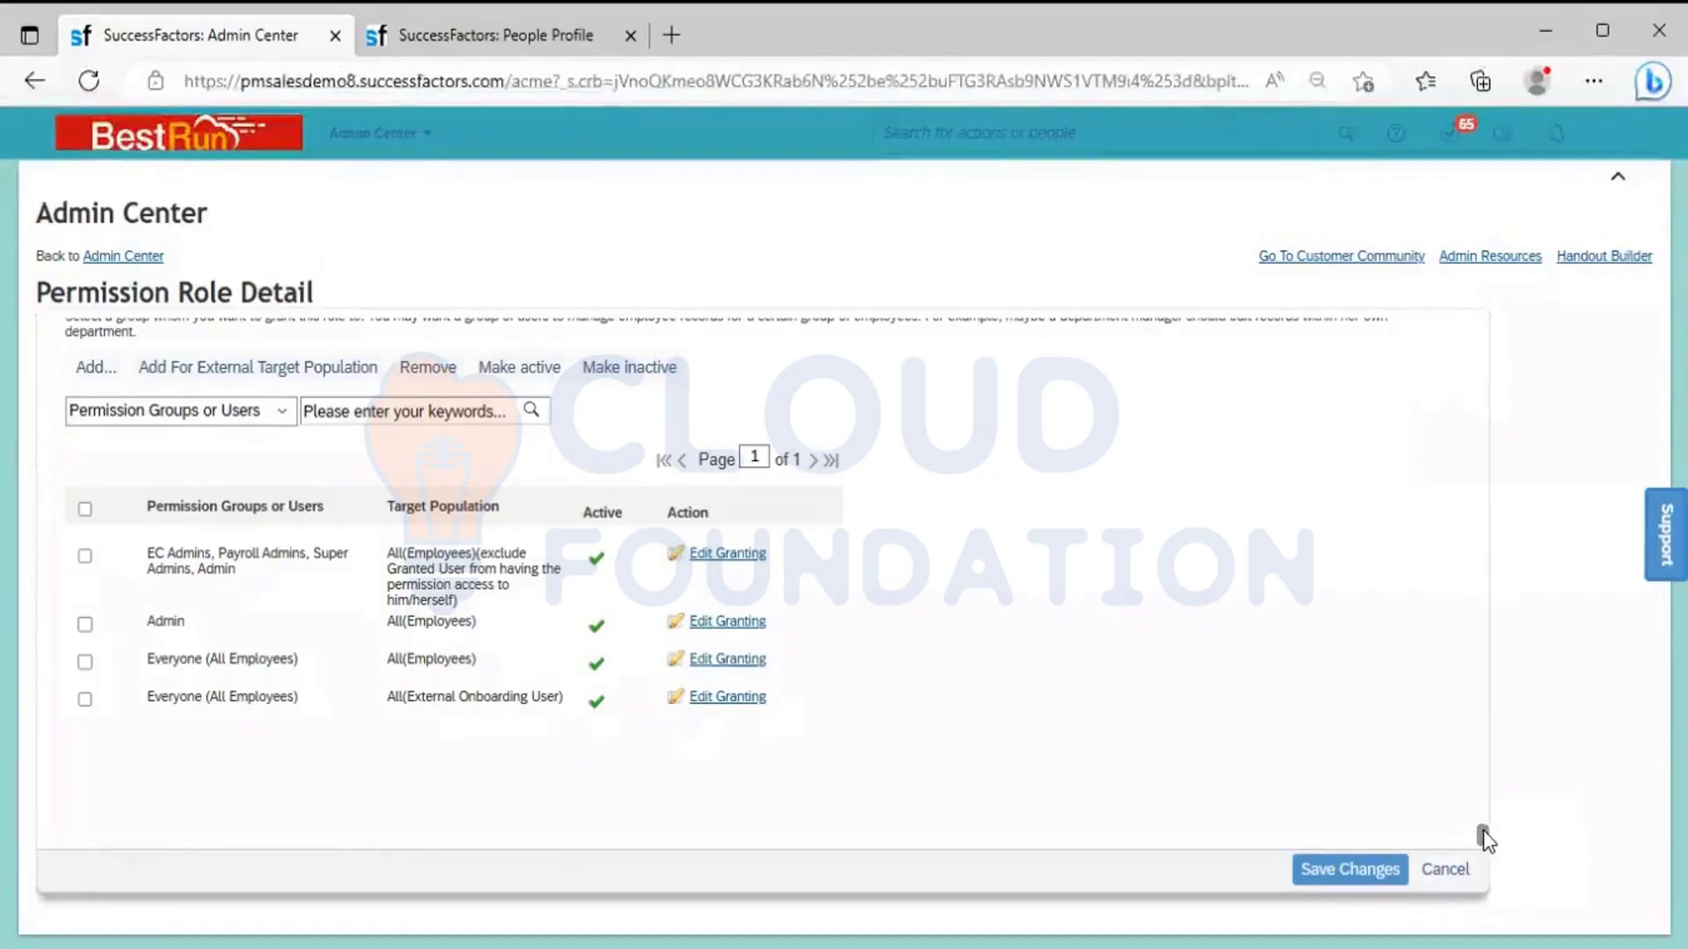
{"action": "left_click_drag", "start_coordinate": [1480, 830], "coordinate": [1491, 332]}
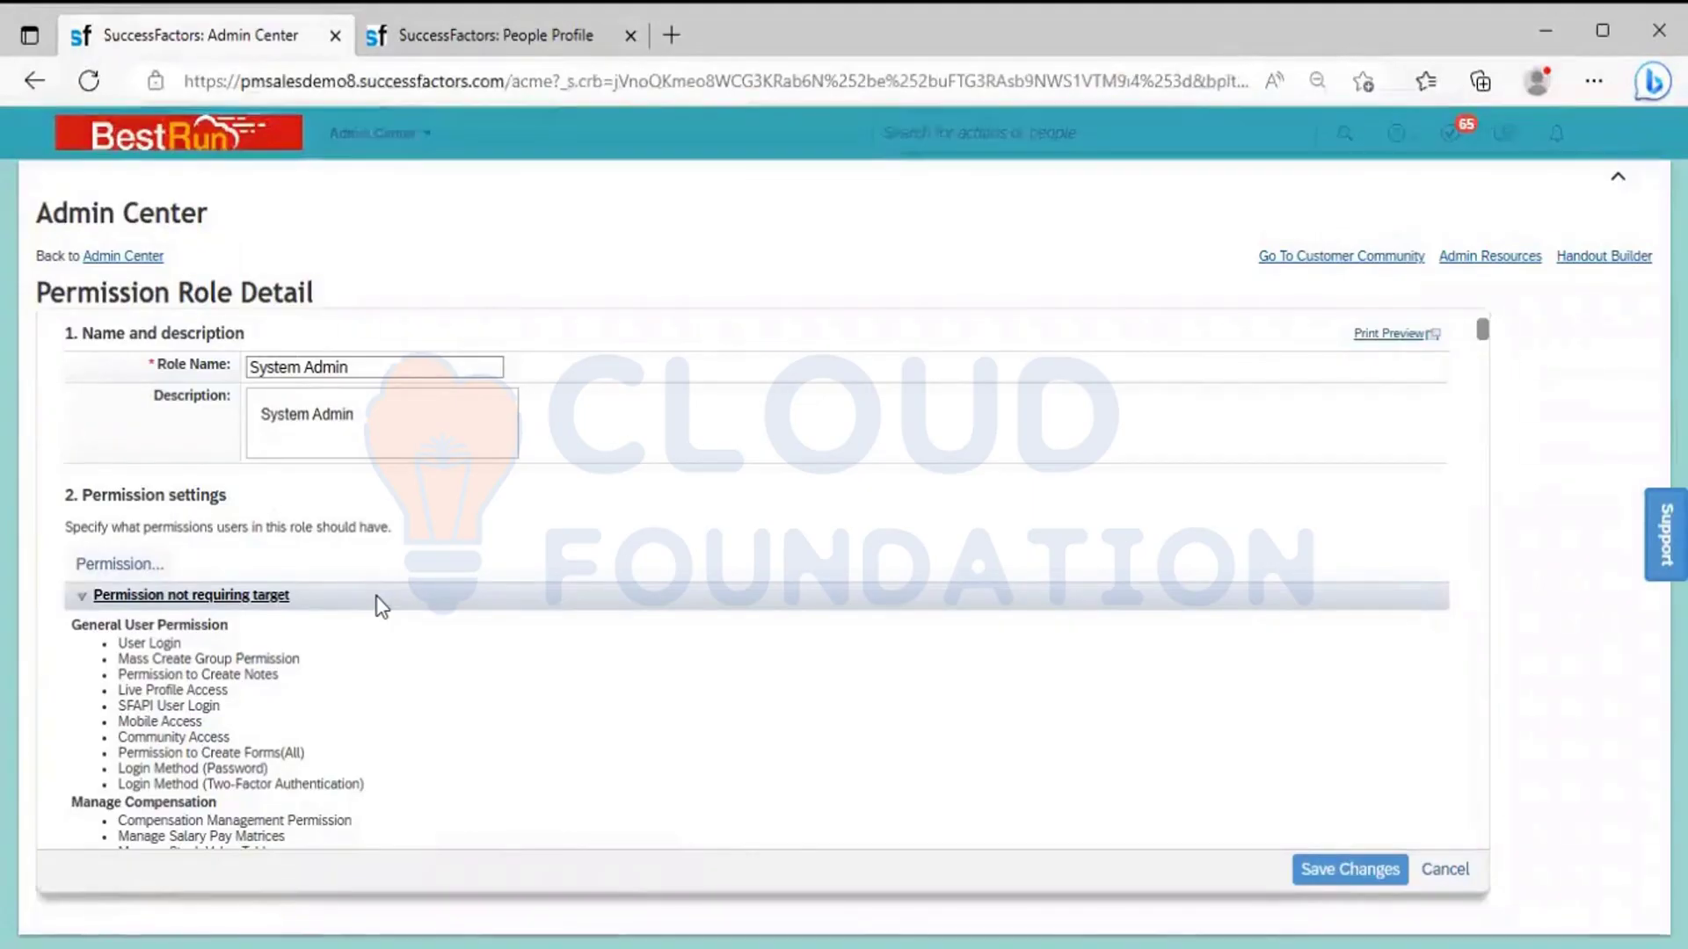
{"action": "left_click", "coordinate": [120, 567]}
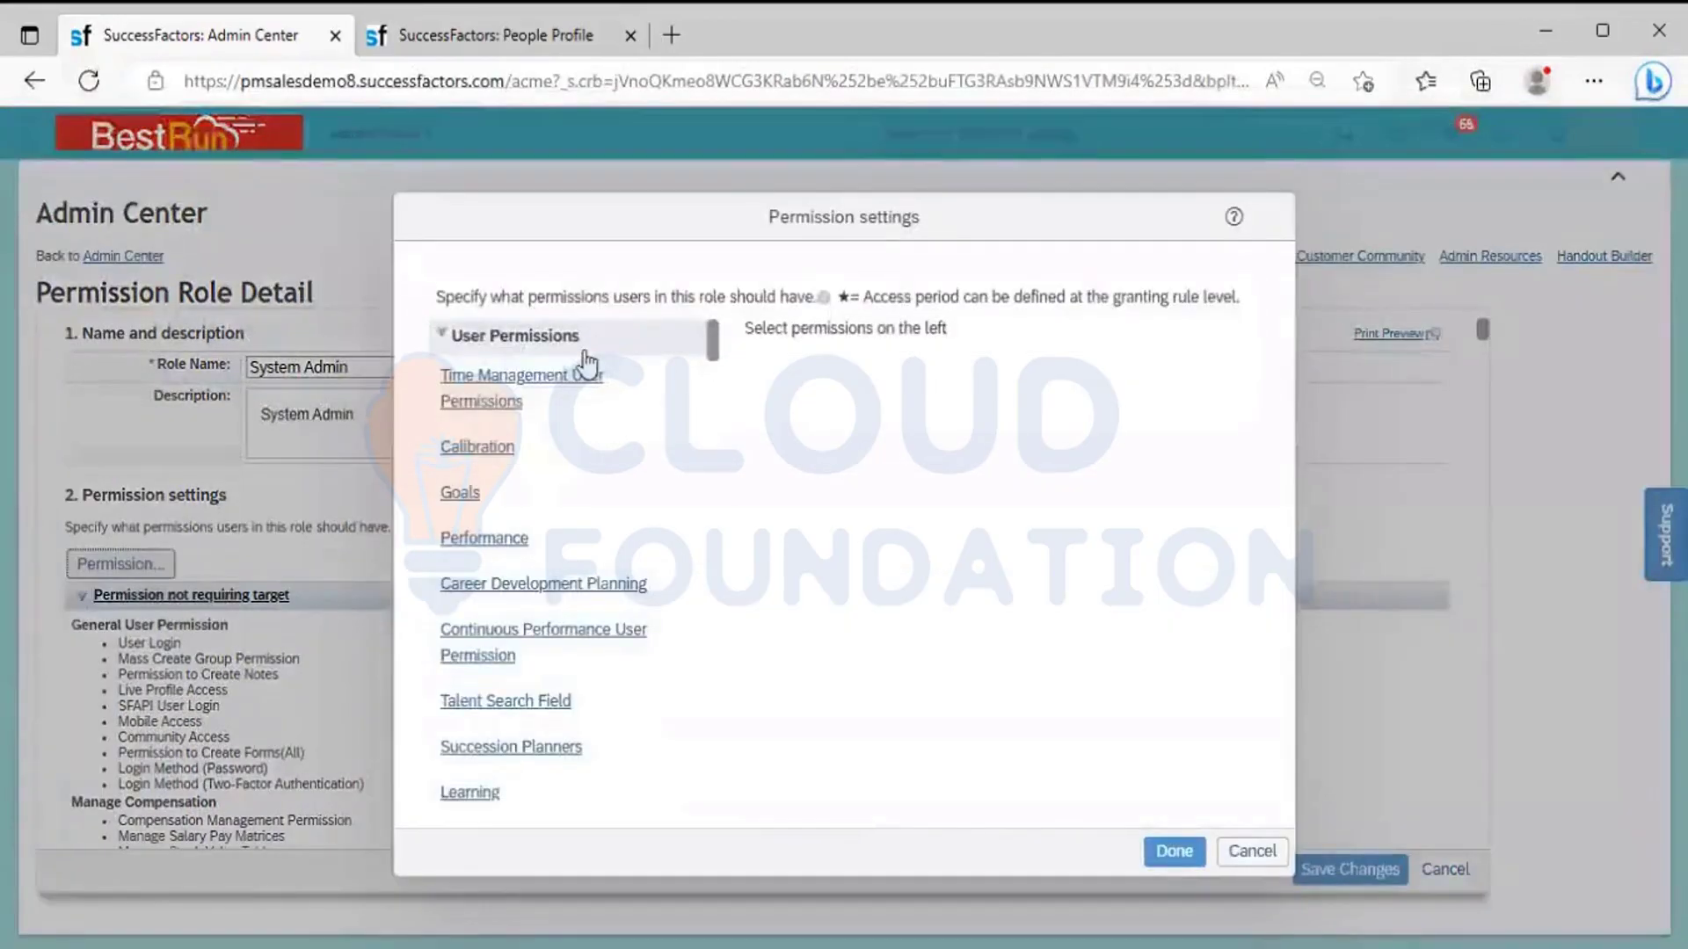
{"action": "left_click", "coordinate": [583, 344]}
{"action": "left_click", "coordinate": [572, 377]}
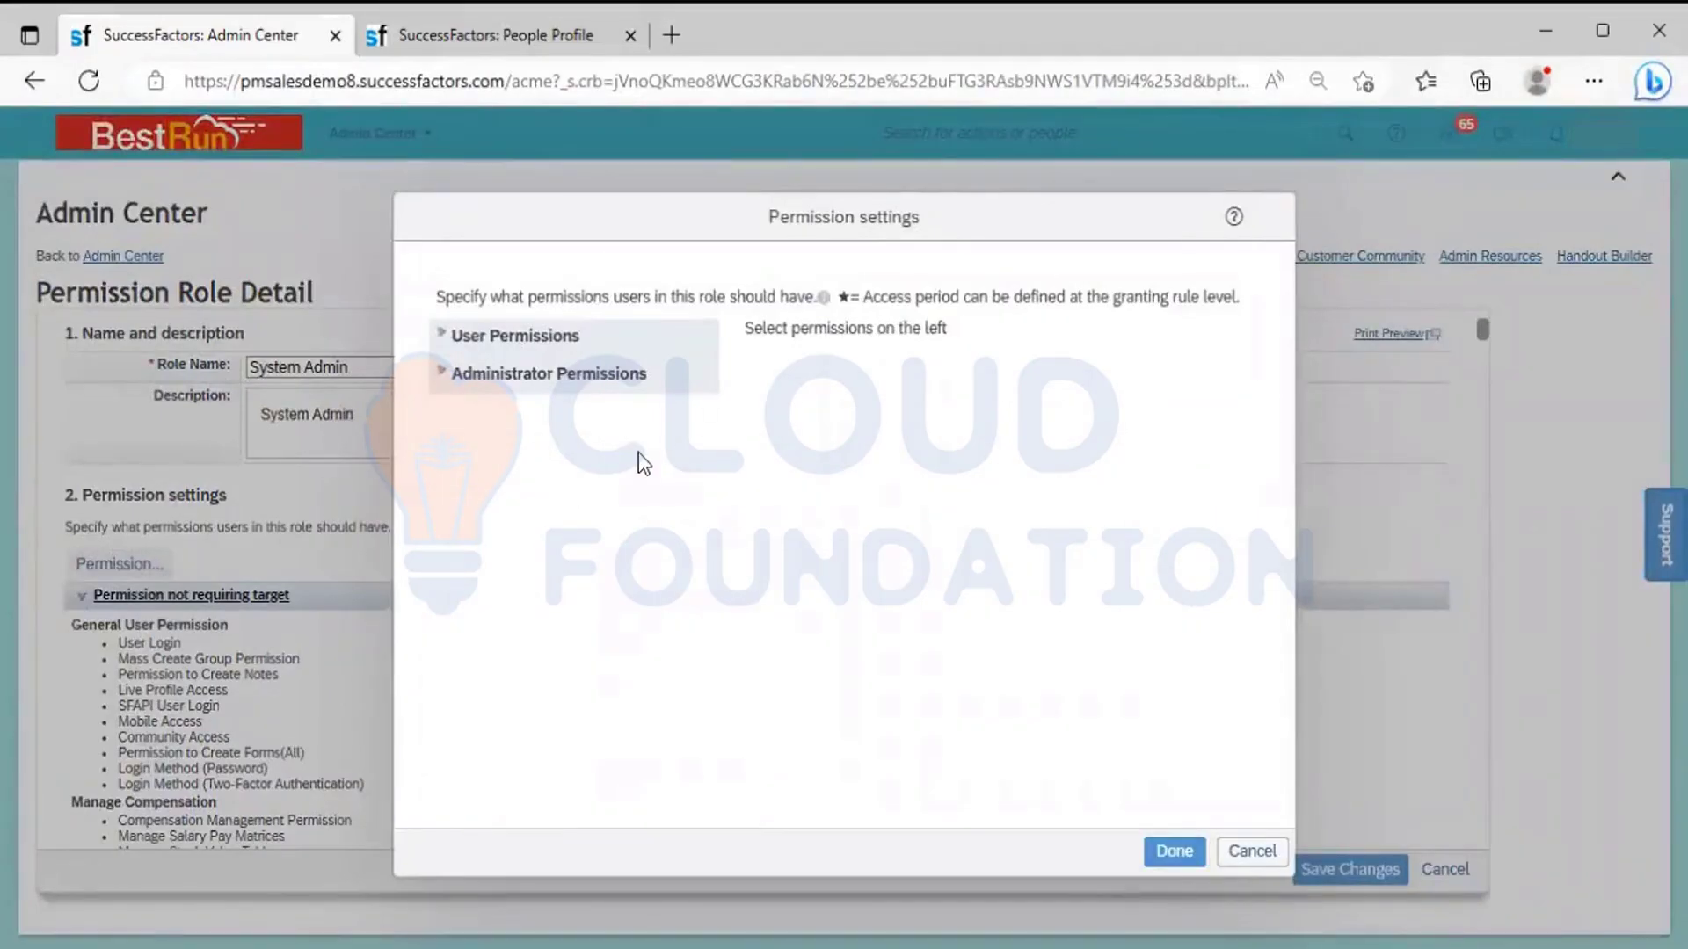
{"action": "left_click", "coordinate": [577, 342]}
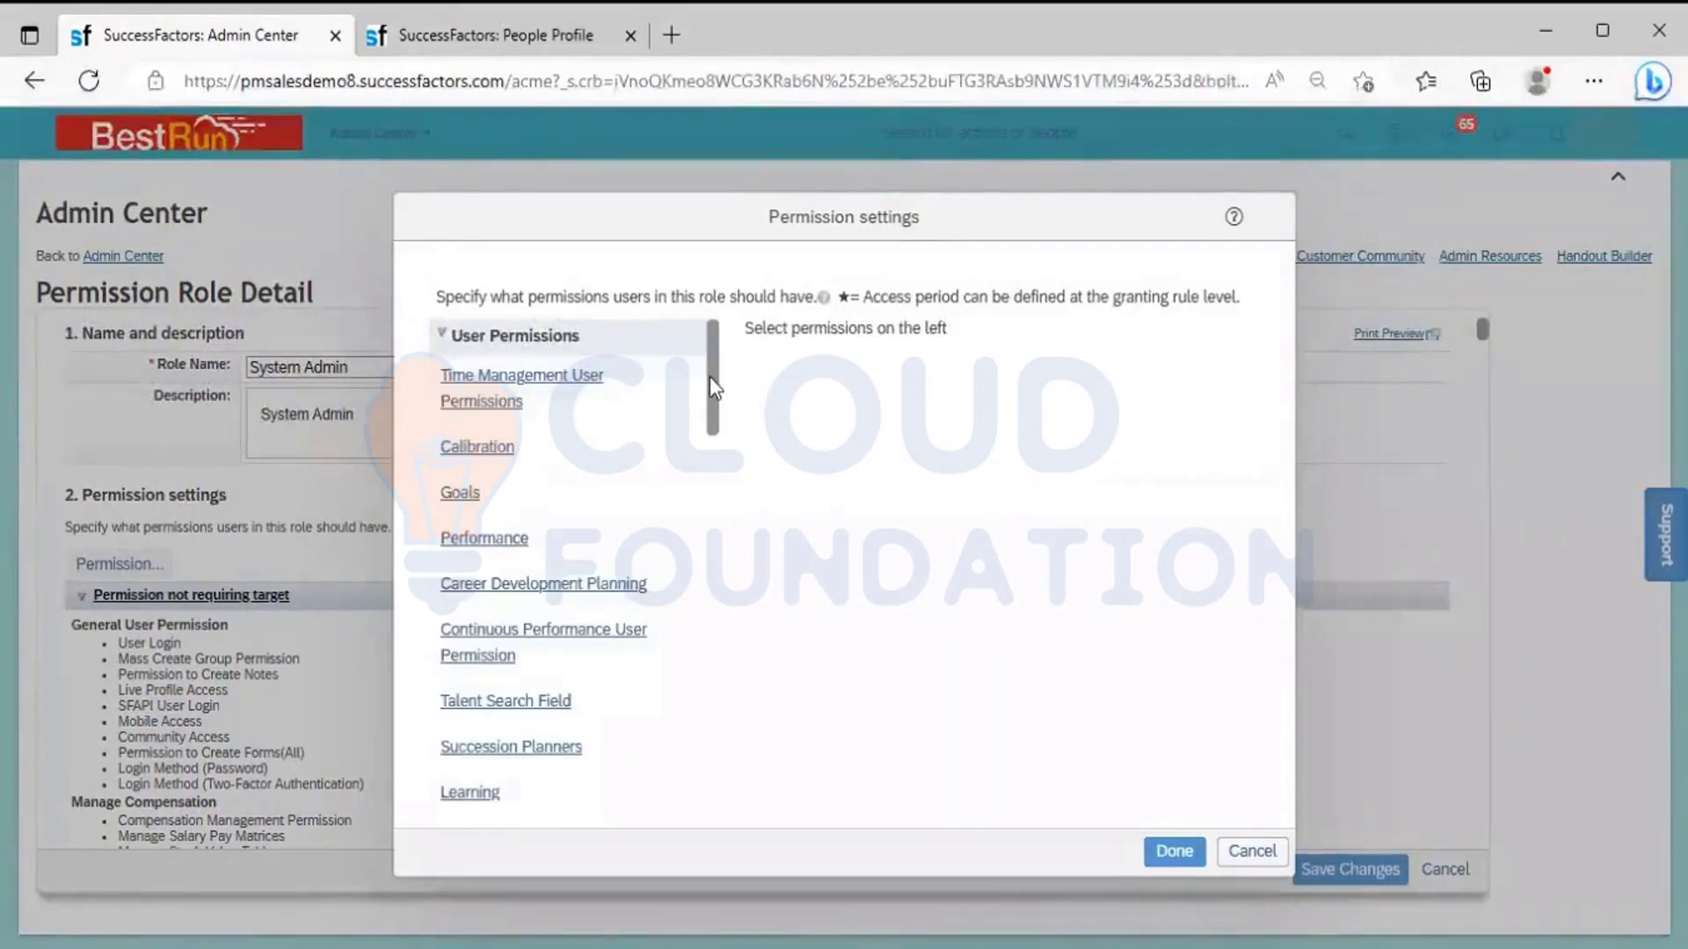
{"action": "left_click_drag", "start_coordinate": [711, 378], "coordinate": [707, 471]}
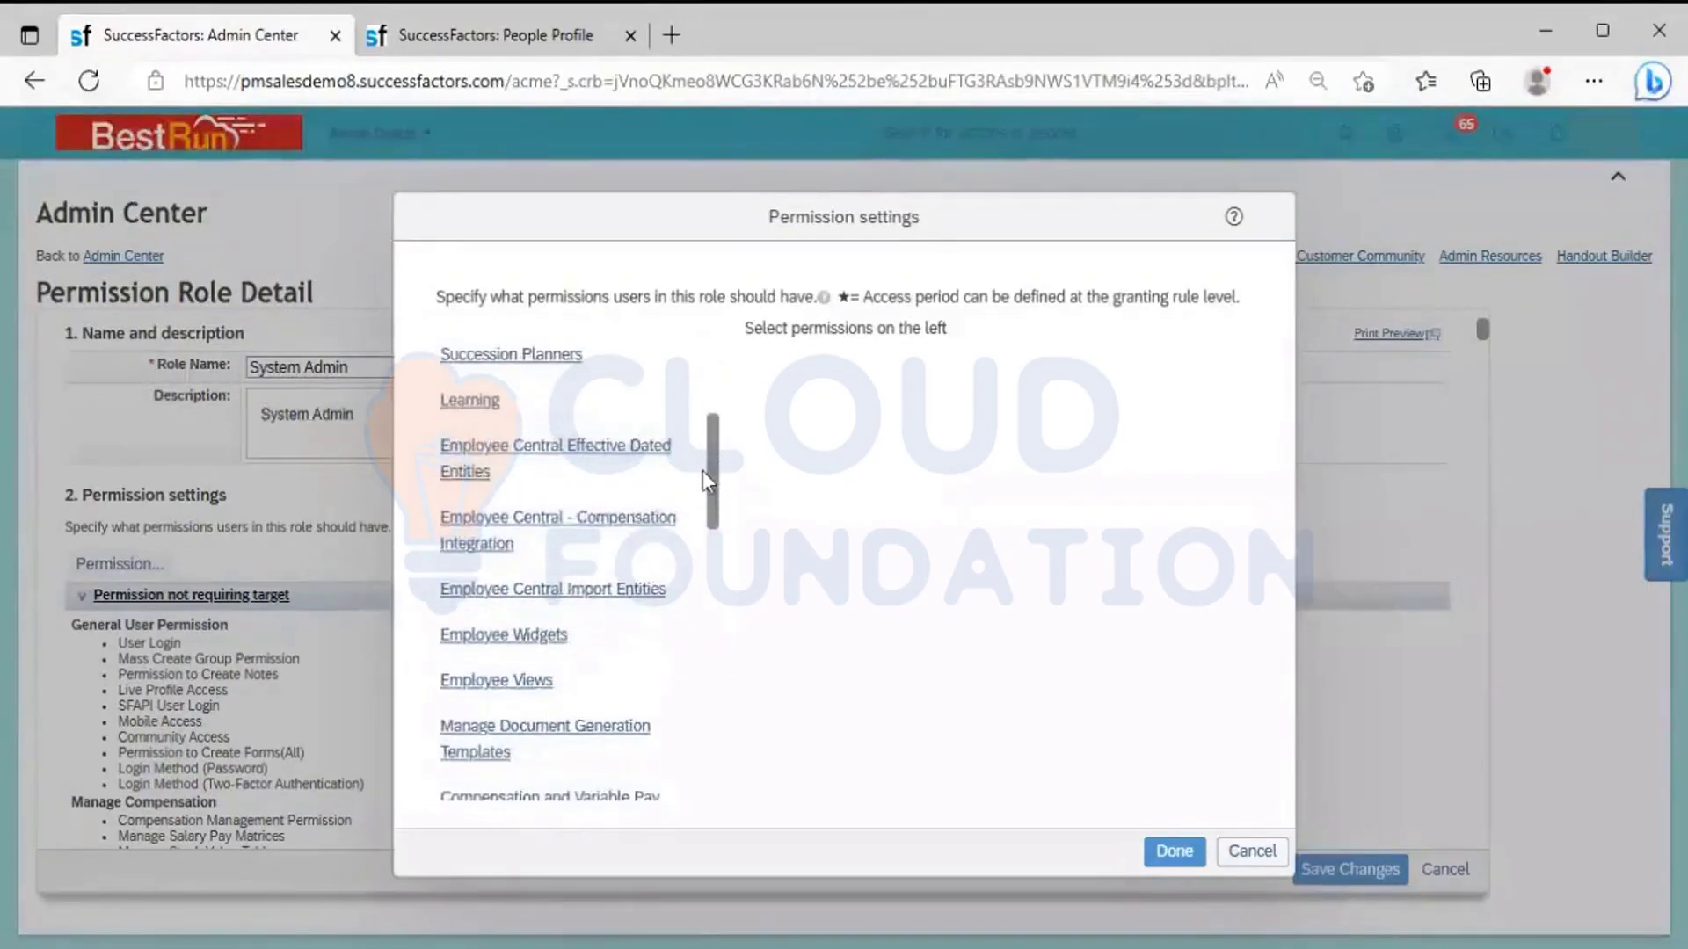
{"action": "left_click", "coordinate": [570, 453]}
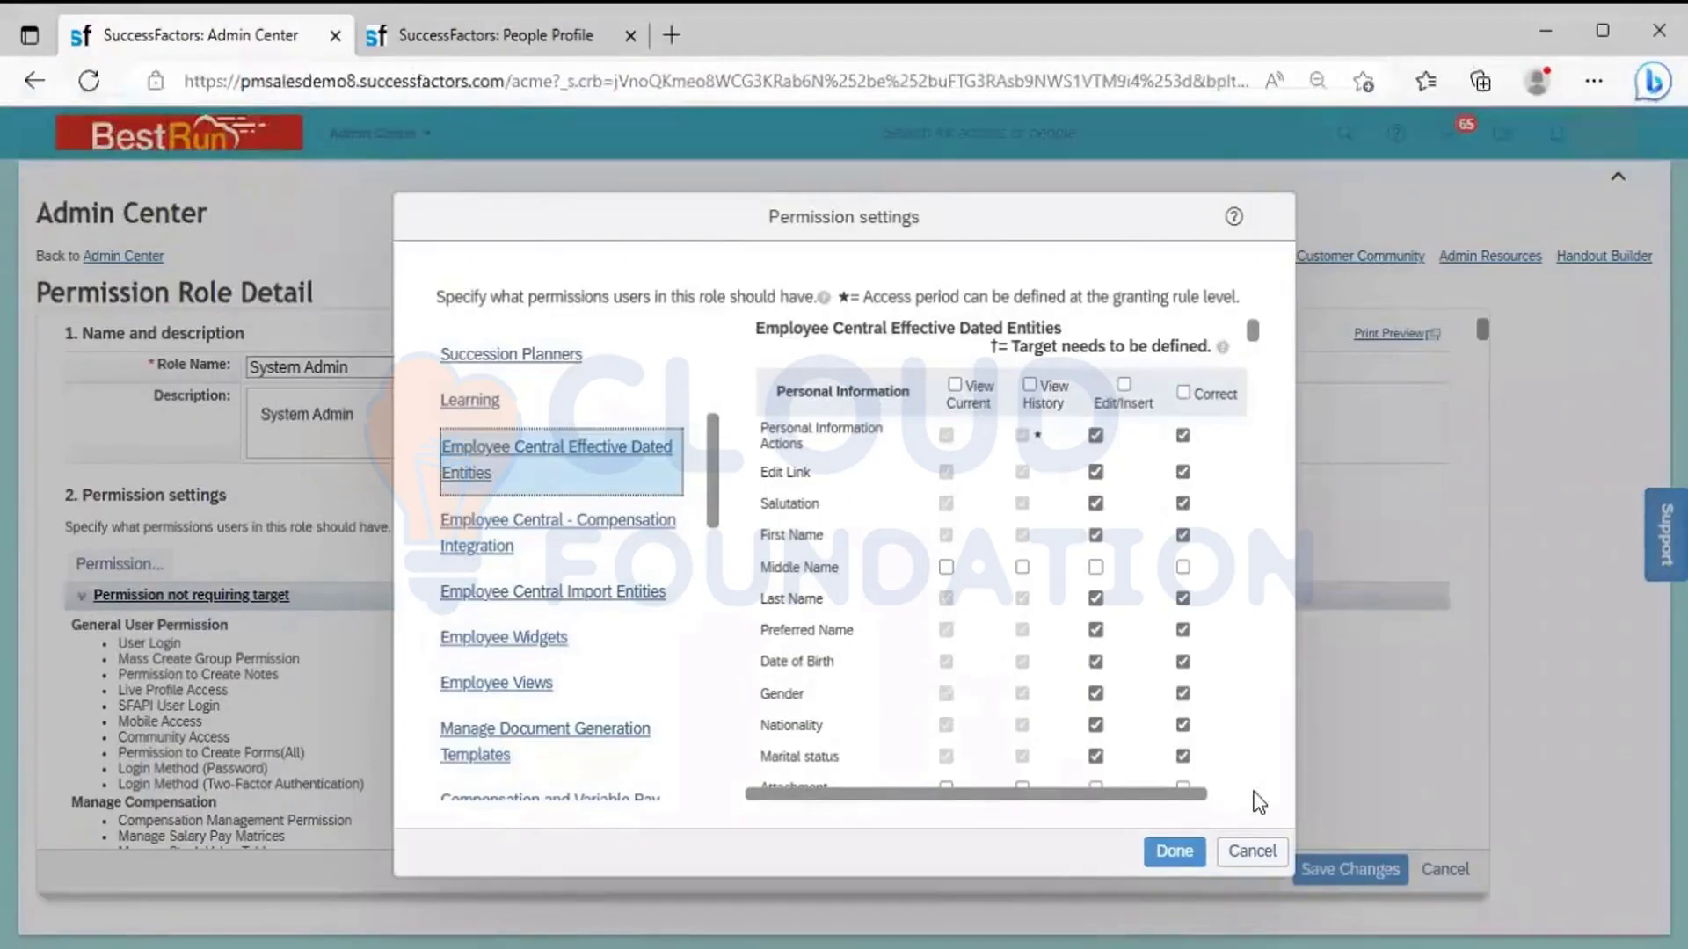
{"action": "left_click", "coordinate": [1259, 848]}
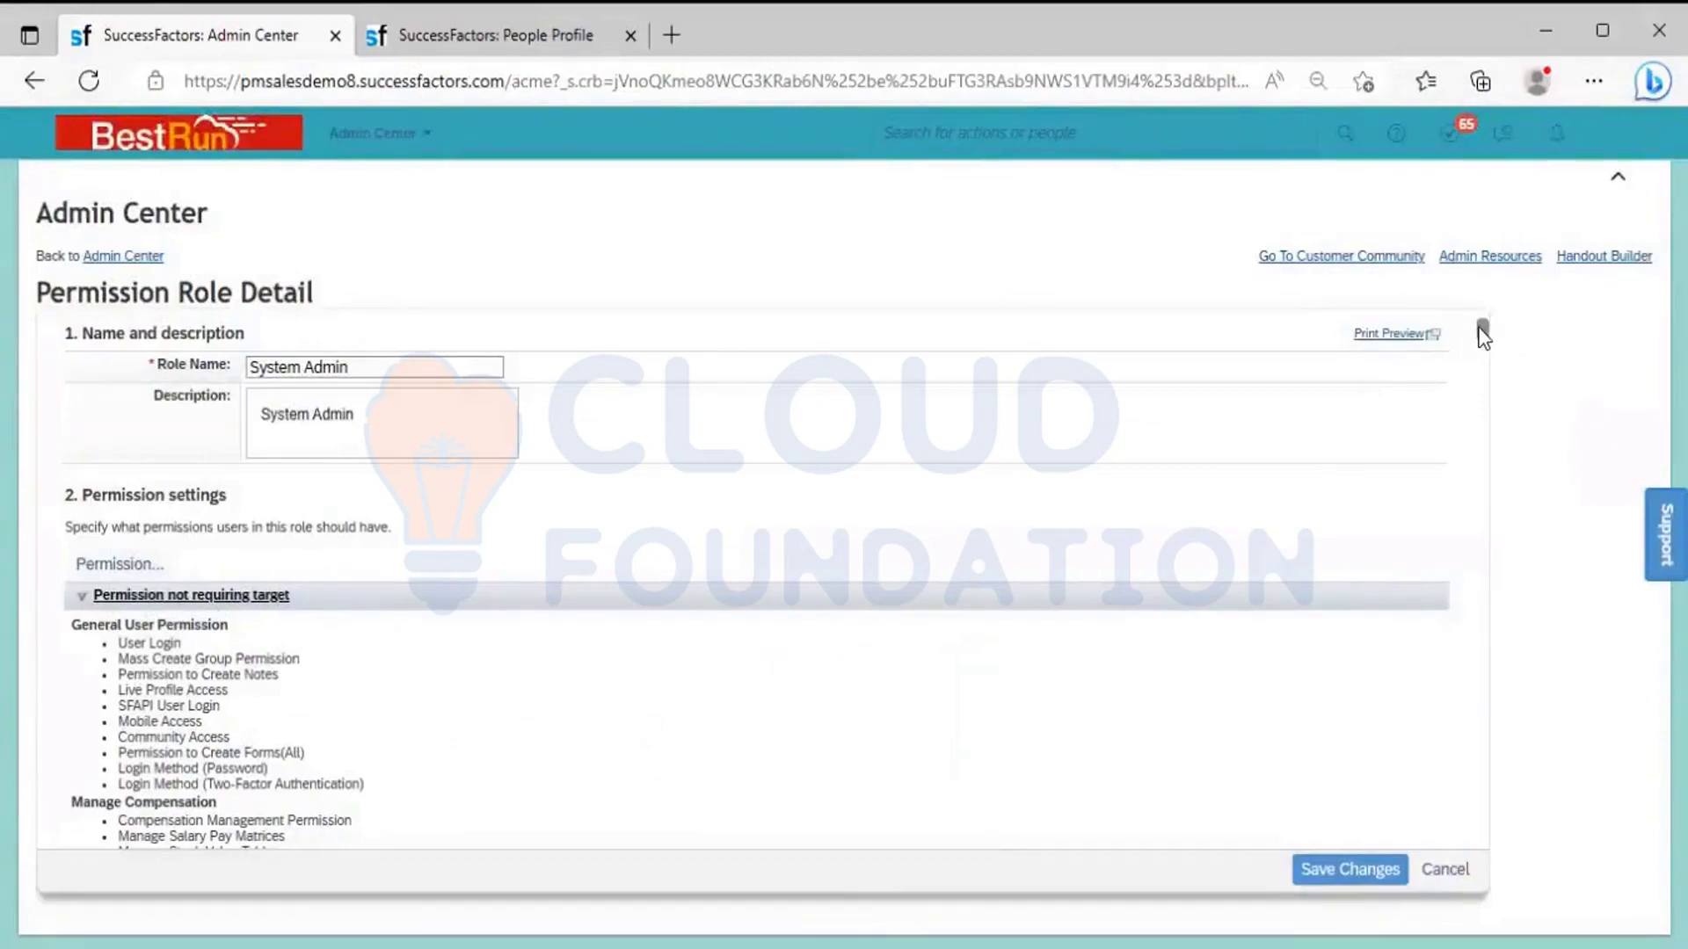
- Start a new granting rule for the System Admin role and view the selectable permission groups, leaving the group choice without a selection
{"action": "left_click_drag", "start_coordinate": [1483, 334], "coordinate": [1476, 835]}
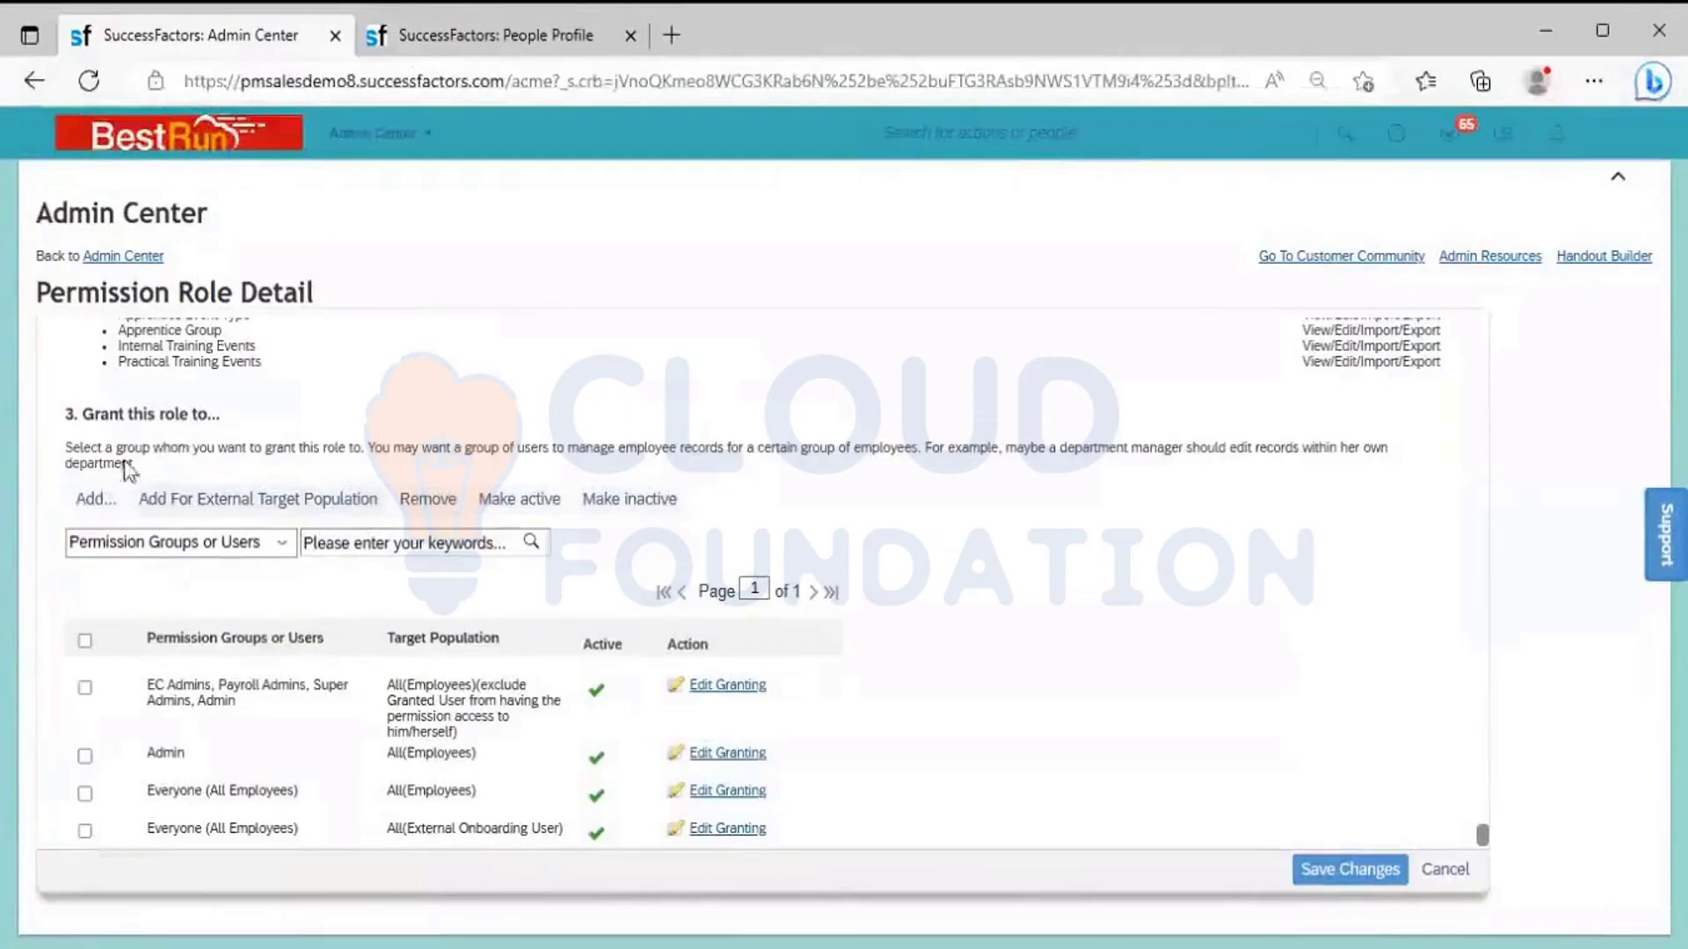
{"action": "left_click", "coordinate": [97, 510]}
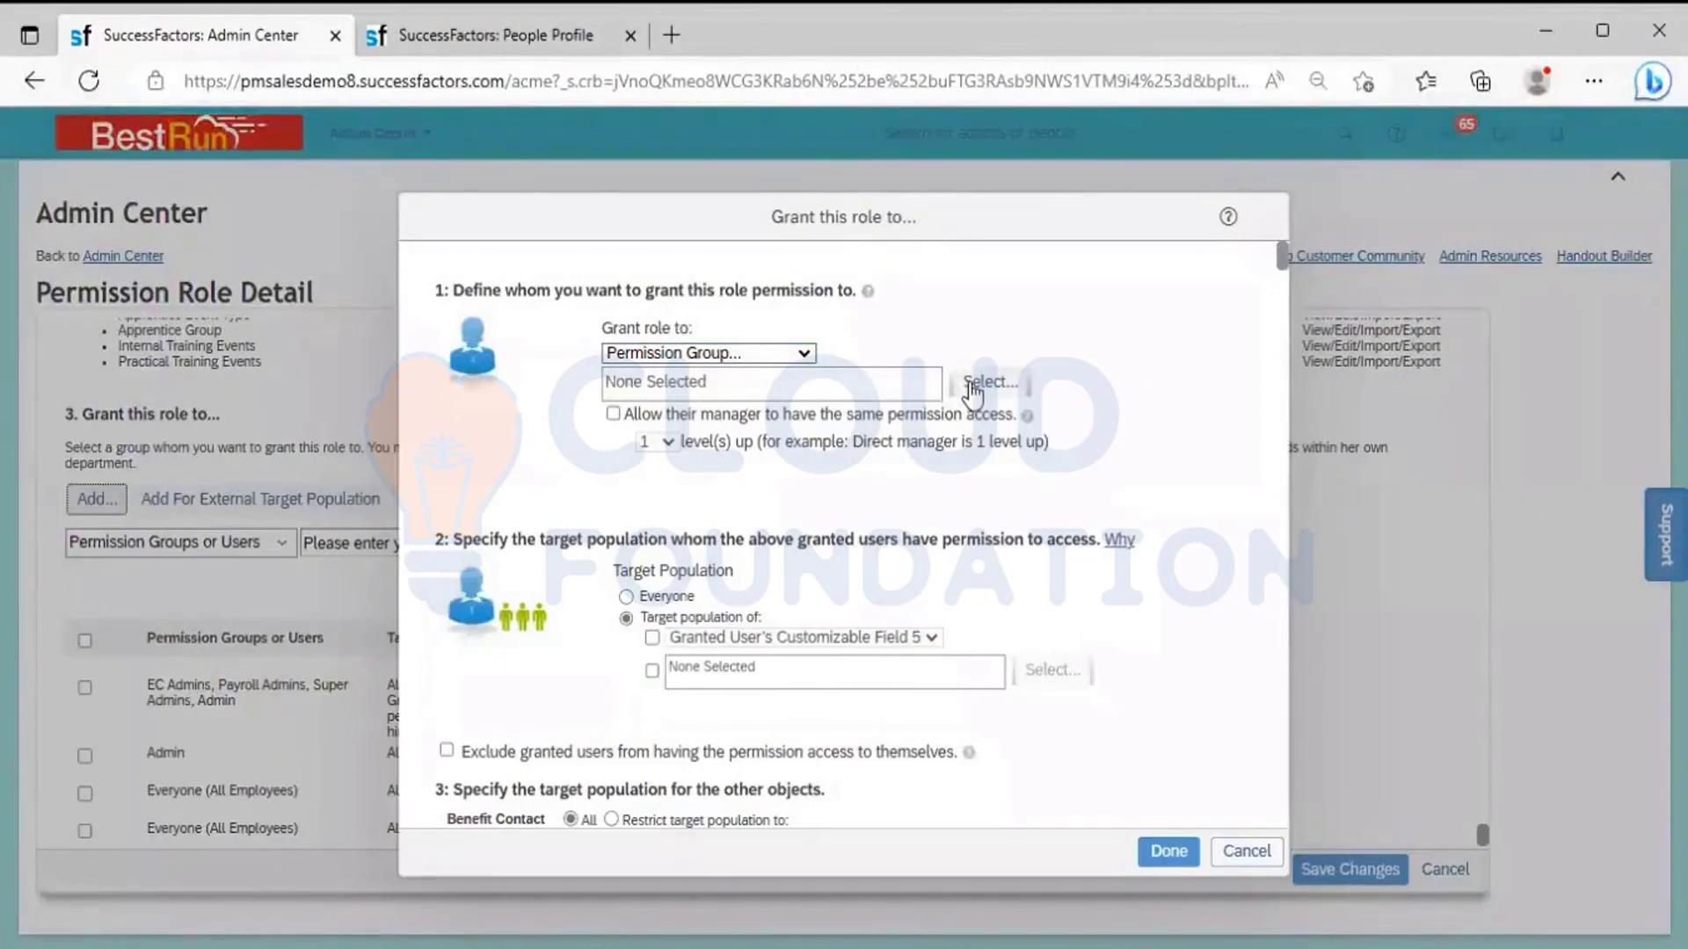
{"action": "left_click", "coordinate": [972, 395]}
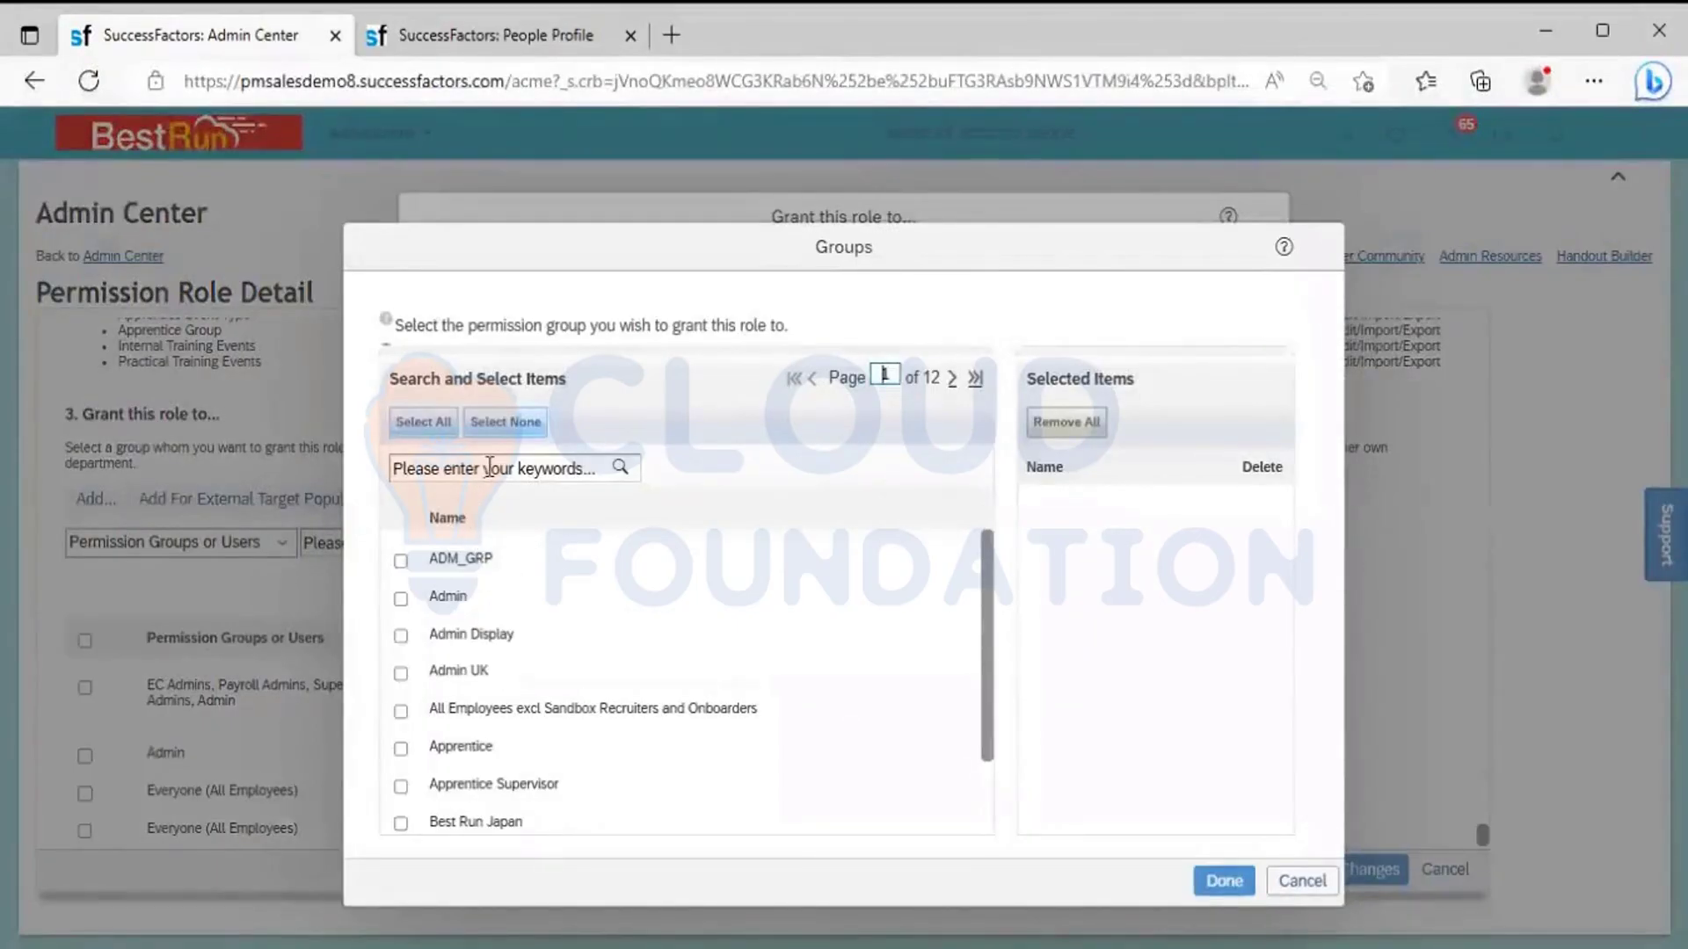
{"action": "left_click", "coordinate": [489, 468]}
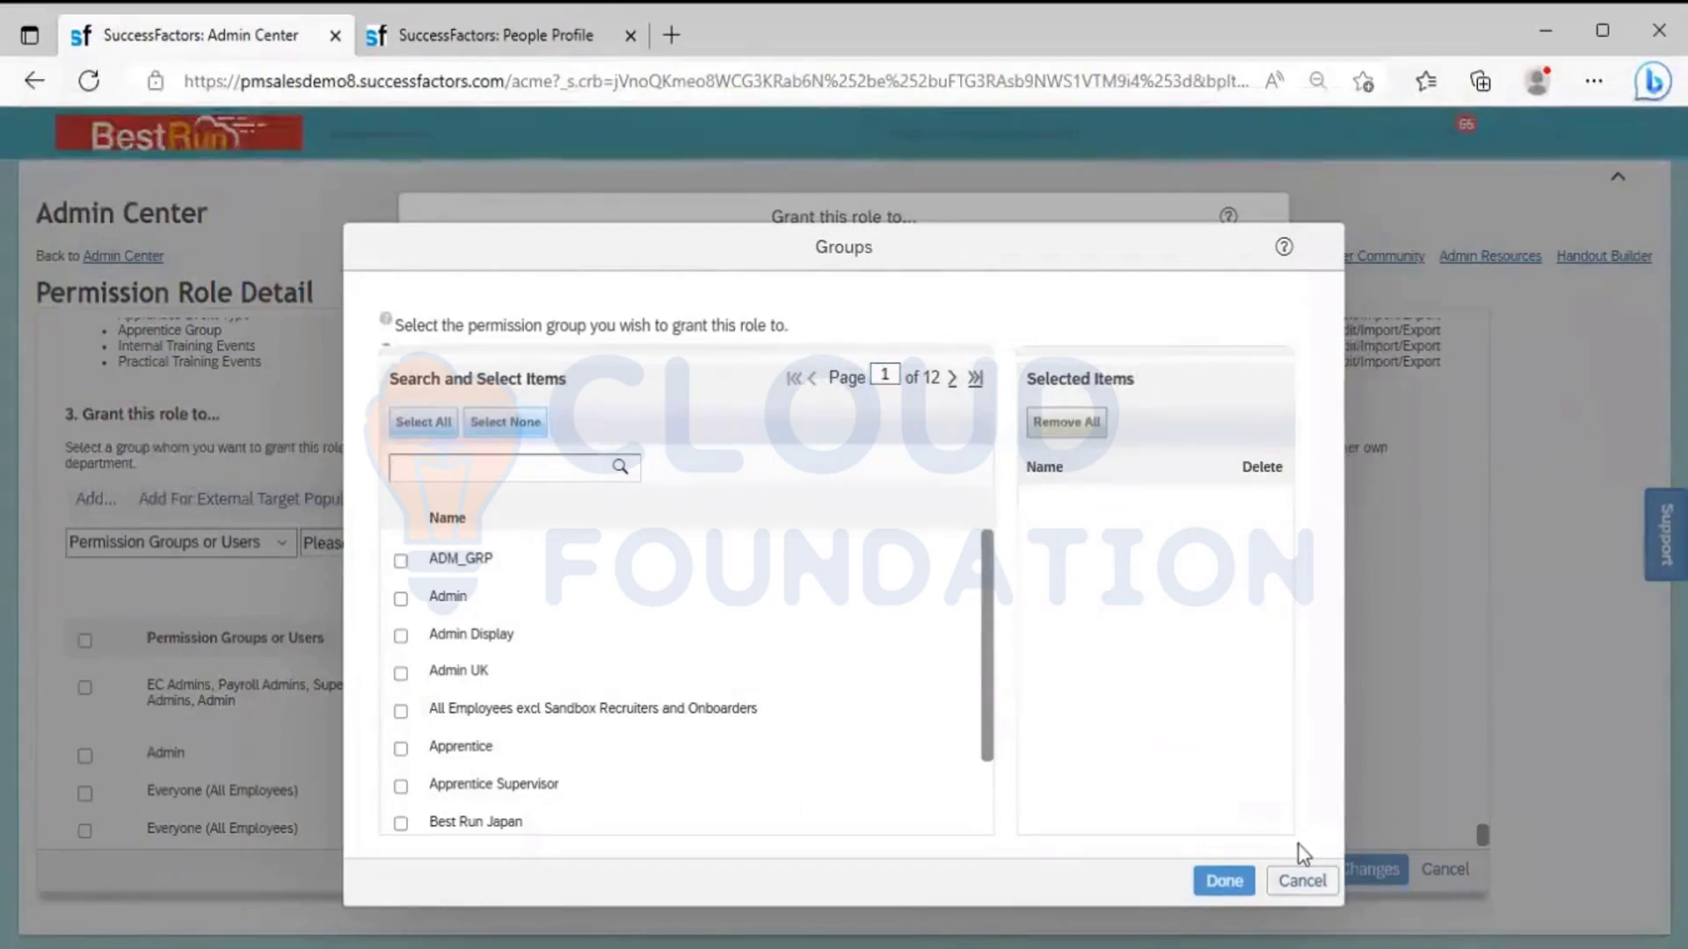
{"action": "left_click", "coordinate": [1301, 879]}
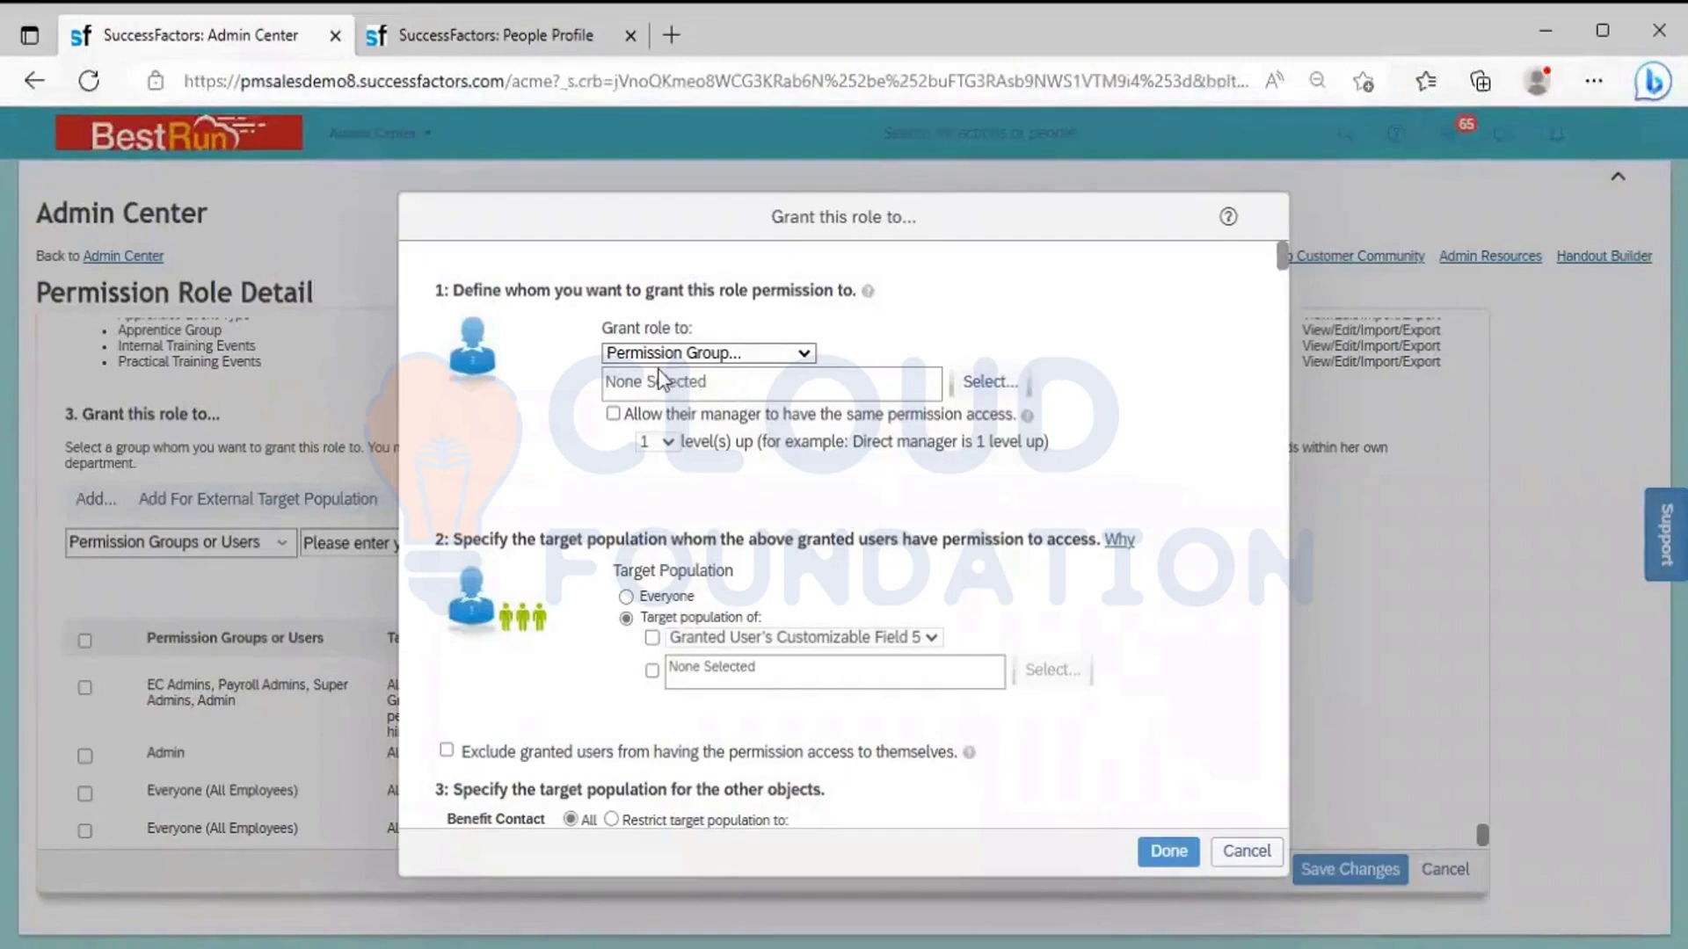
- Examine the manager-access option with its level choices and the Grant role to list, leaving manager access off and Permission Group selected
{"action": "left_click", "coordinate": [614, 415]}
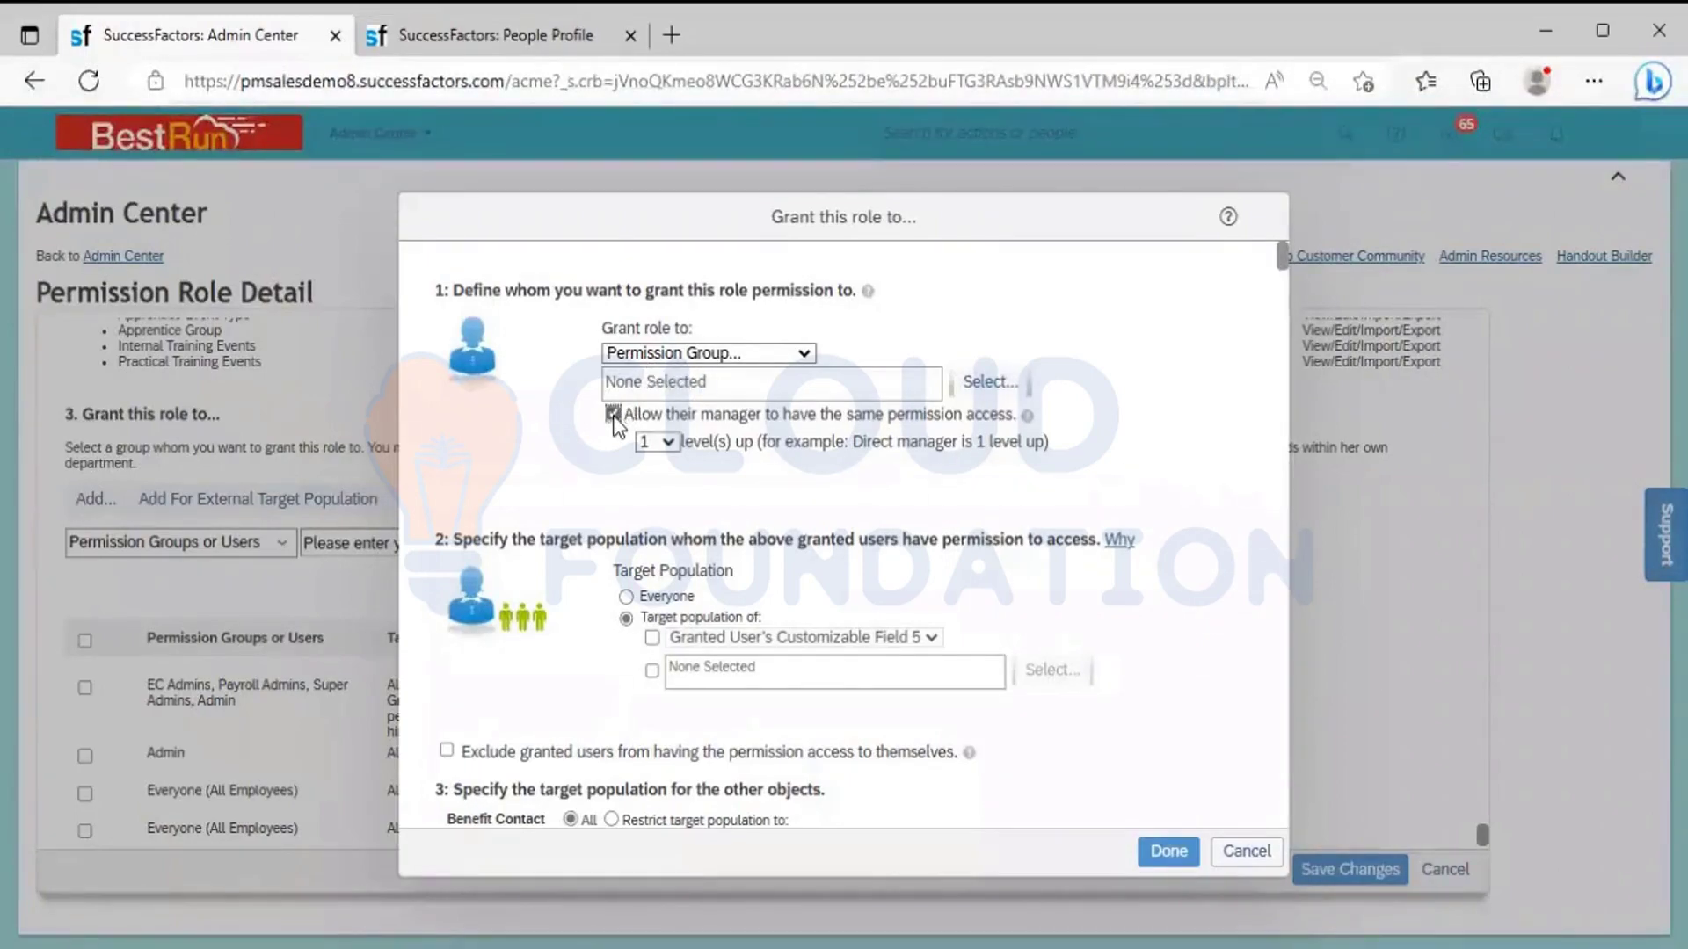
{"action": "left_click", "coordinate": [666, 442]}
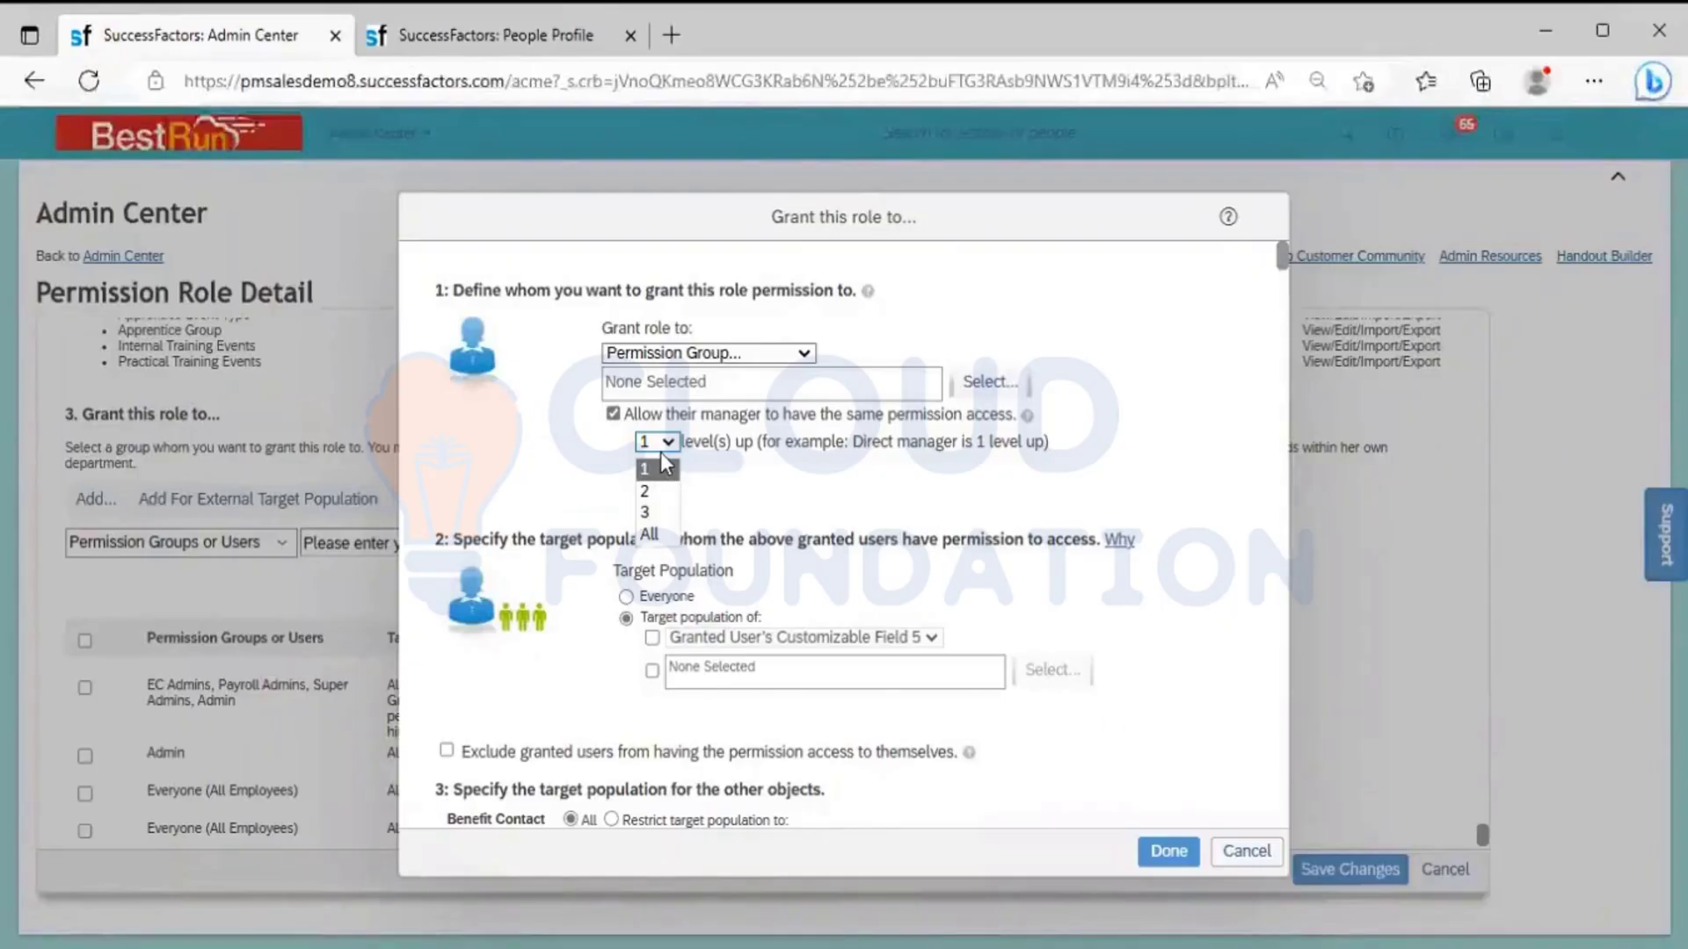
{"action": "left_click", "coordinate": [613, 415]}
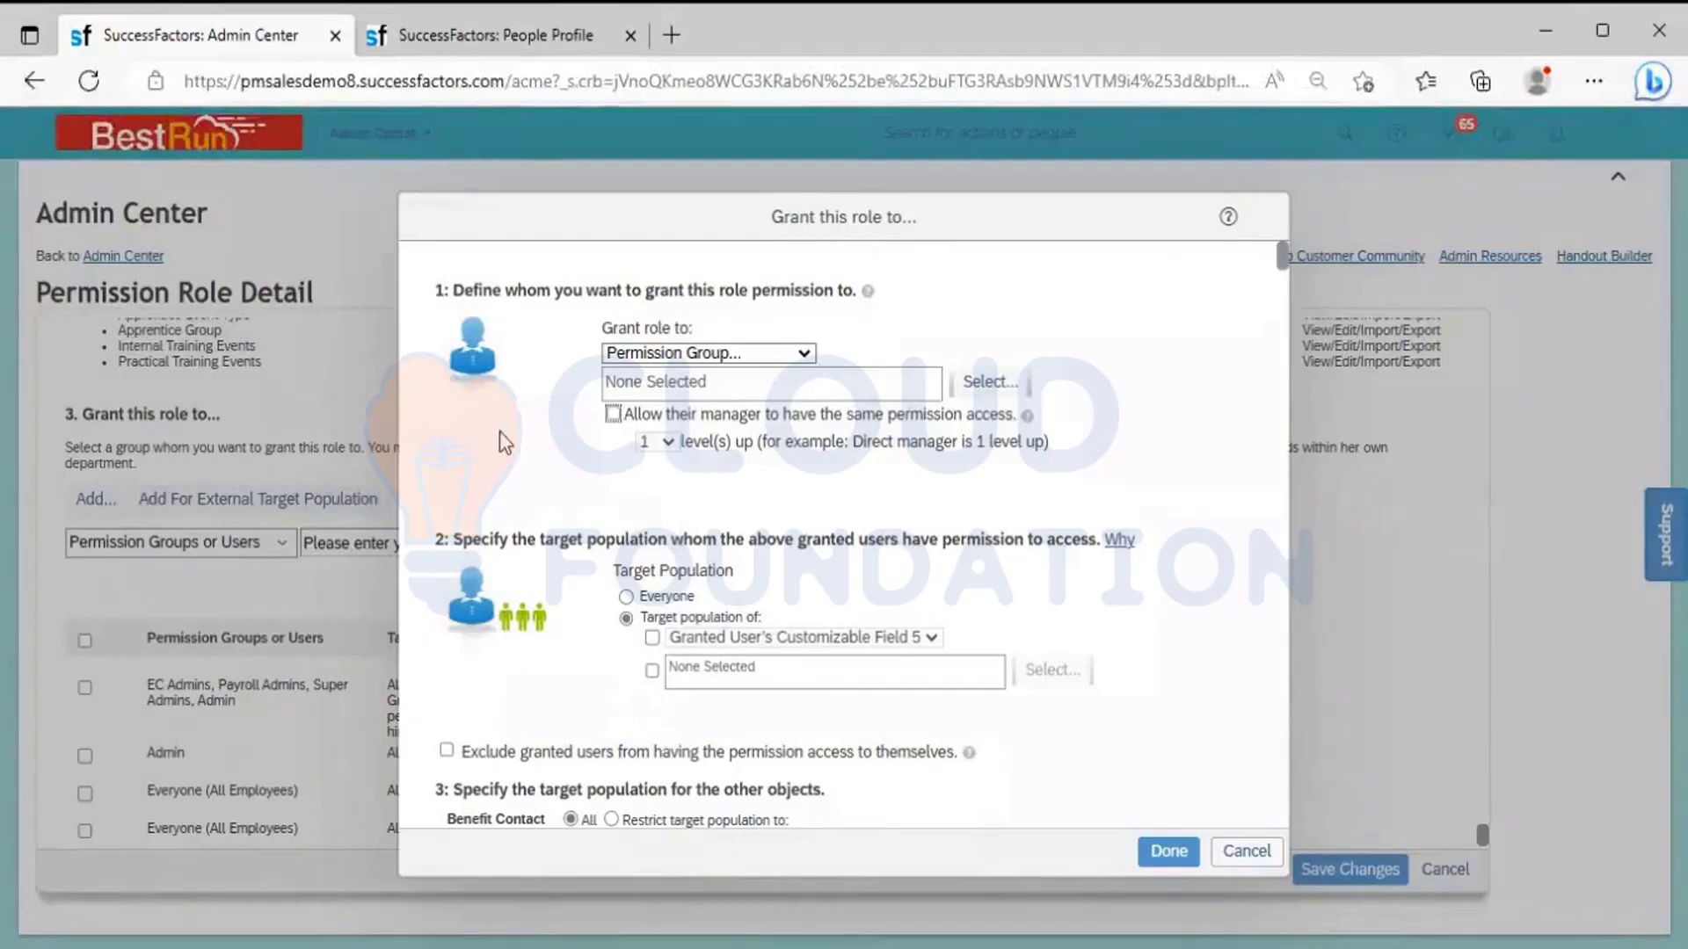
{"action": "left_click", "coordinate": [803, 354]}
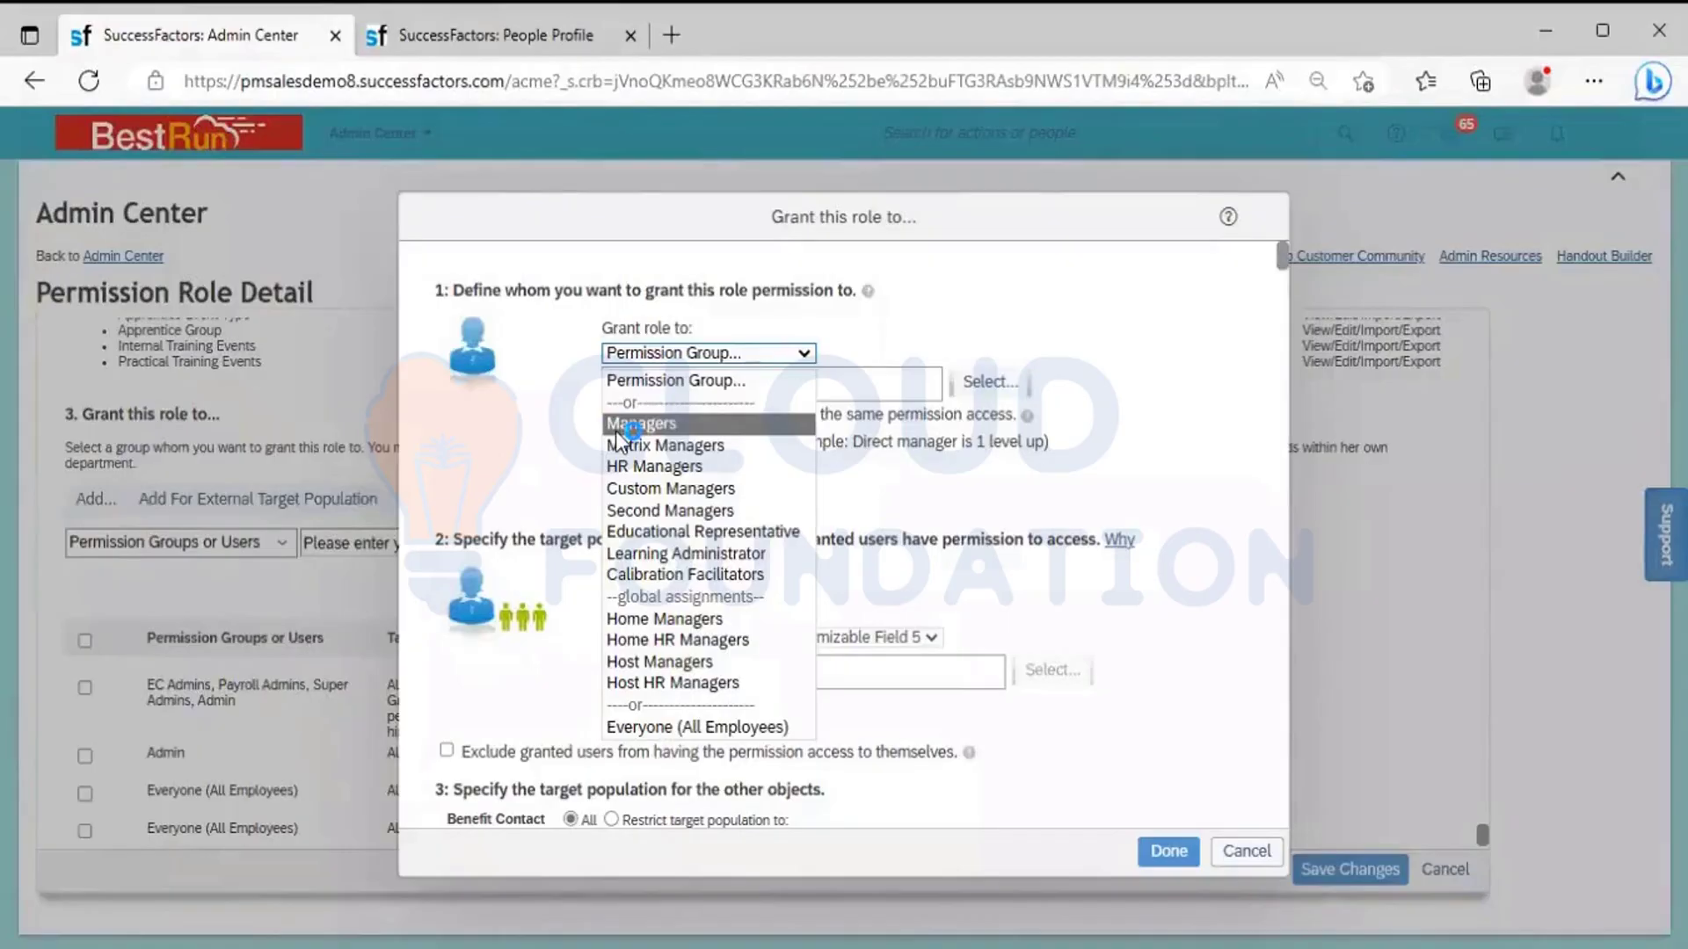
{"action": "left_click", "coordinate": [531, 392]}
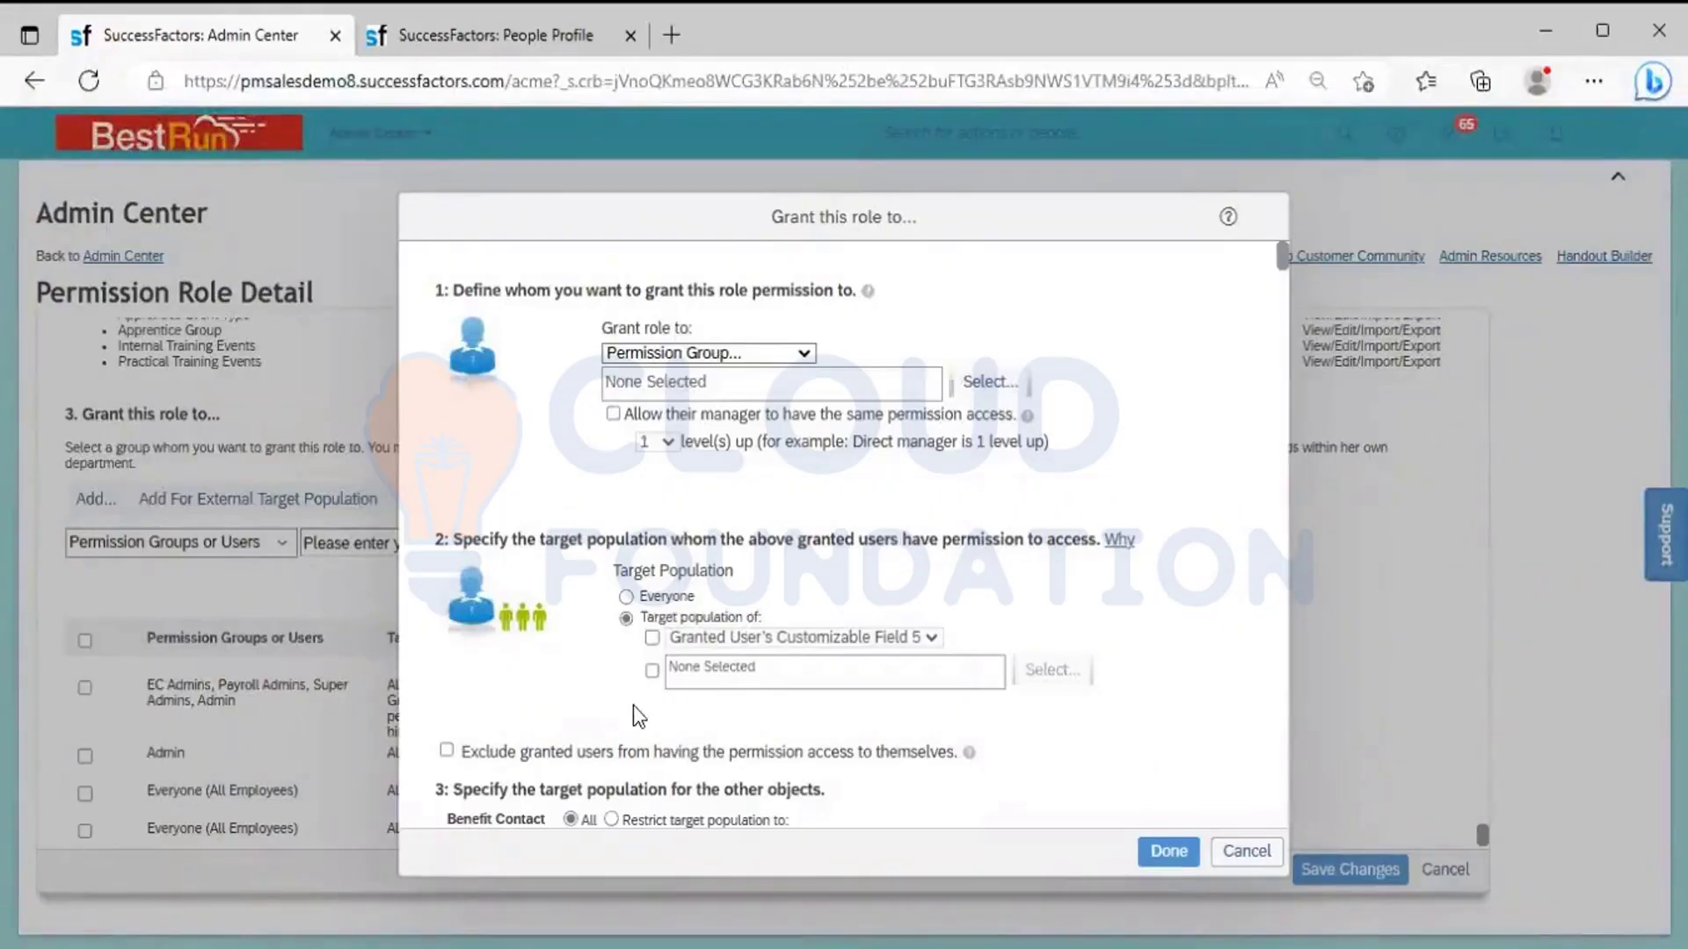
- Compare the Everyone and granted-user target population options, set the target back to Everyone and cancel the new granting rule
{"action": "left_click", "coordinate": [626, 598]}
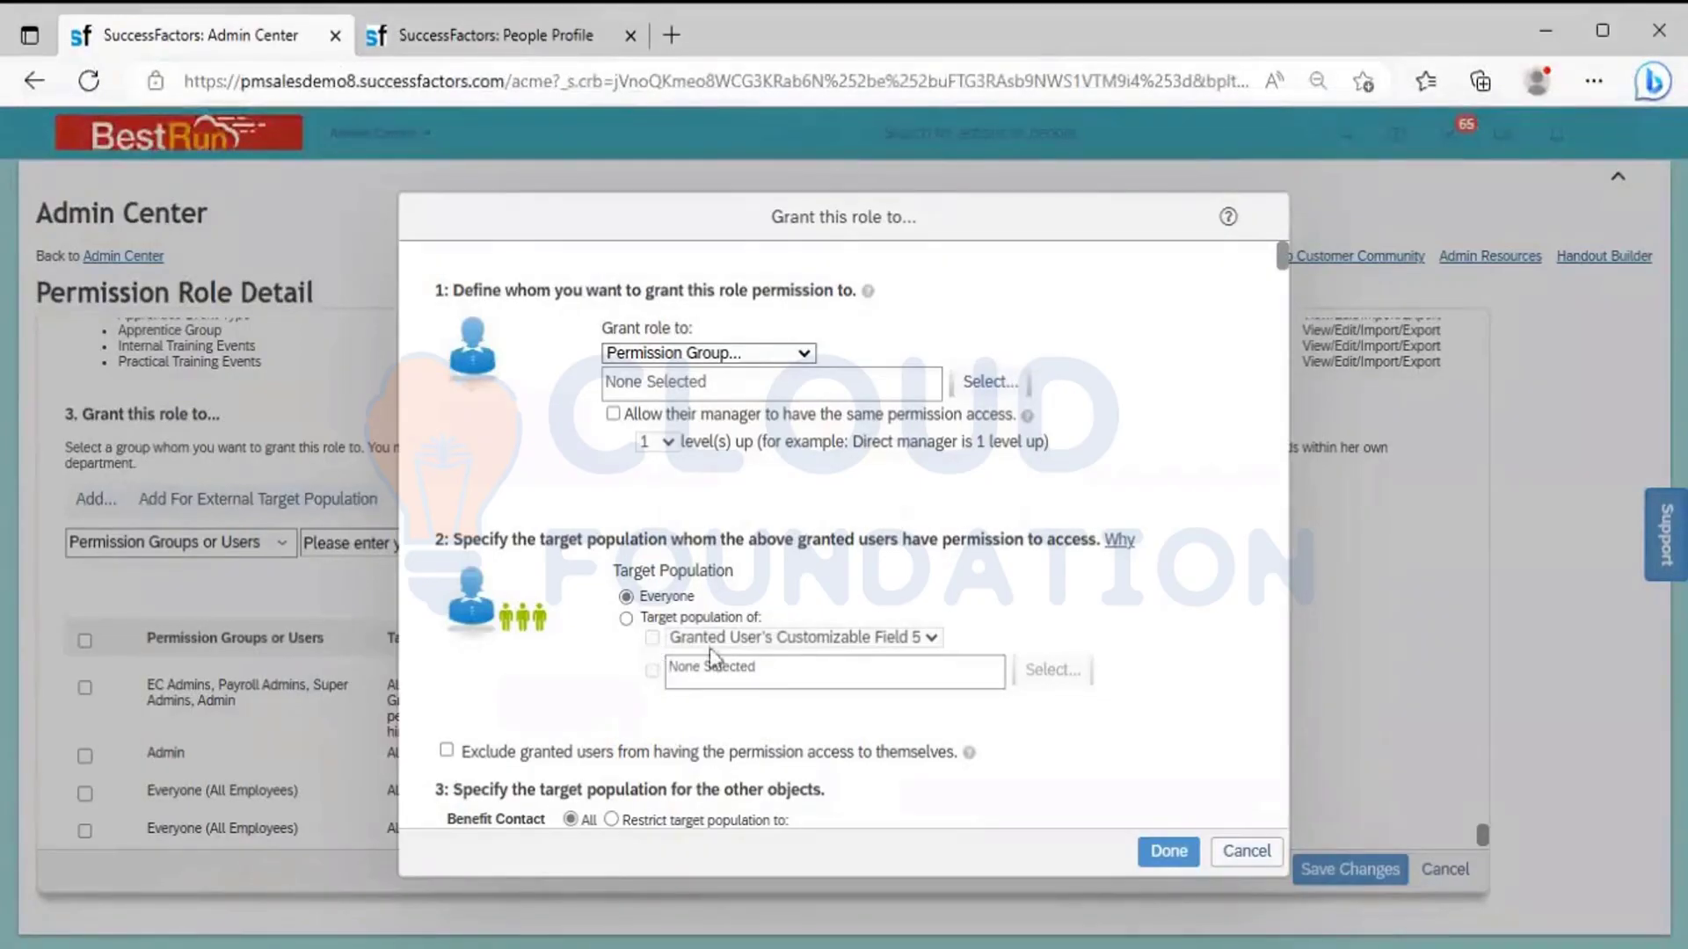
{"action": "left_click", "coordinate": [648, 617]}
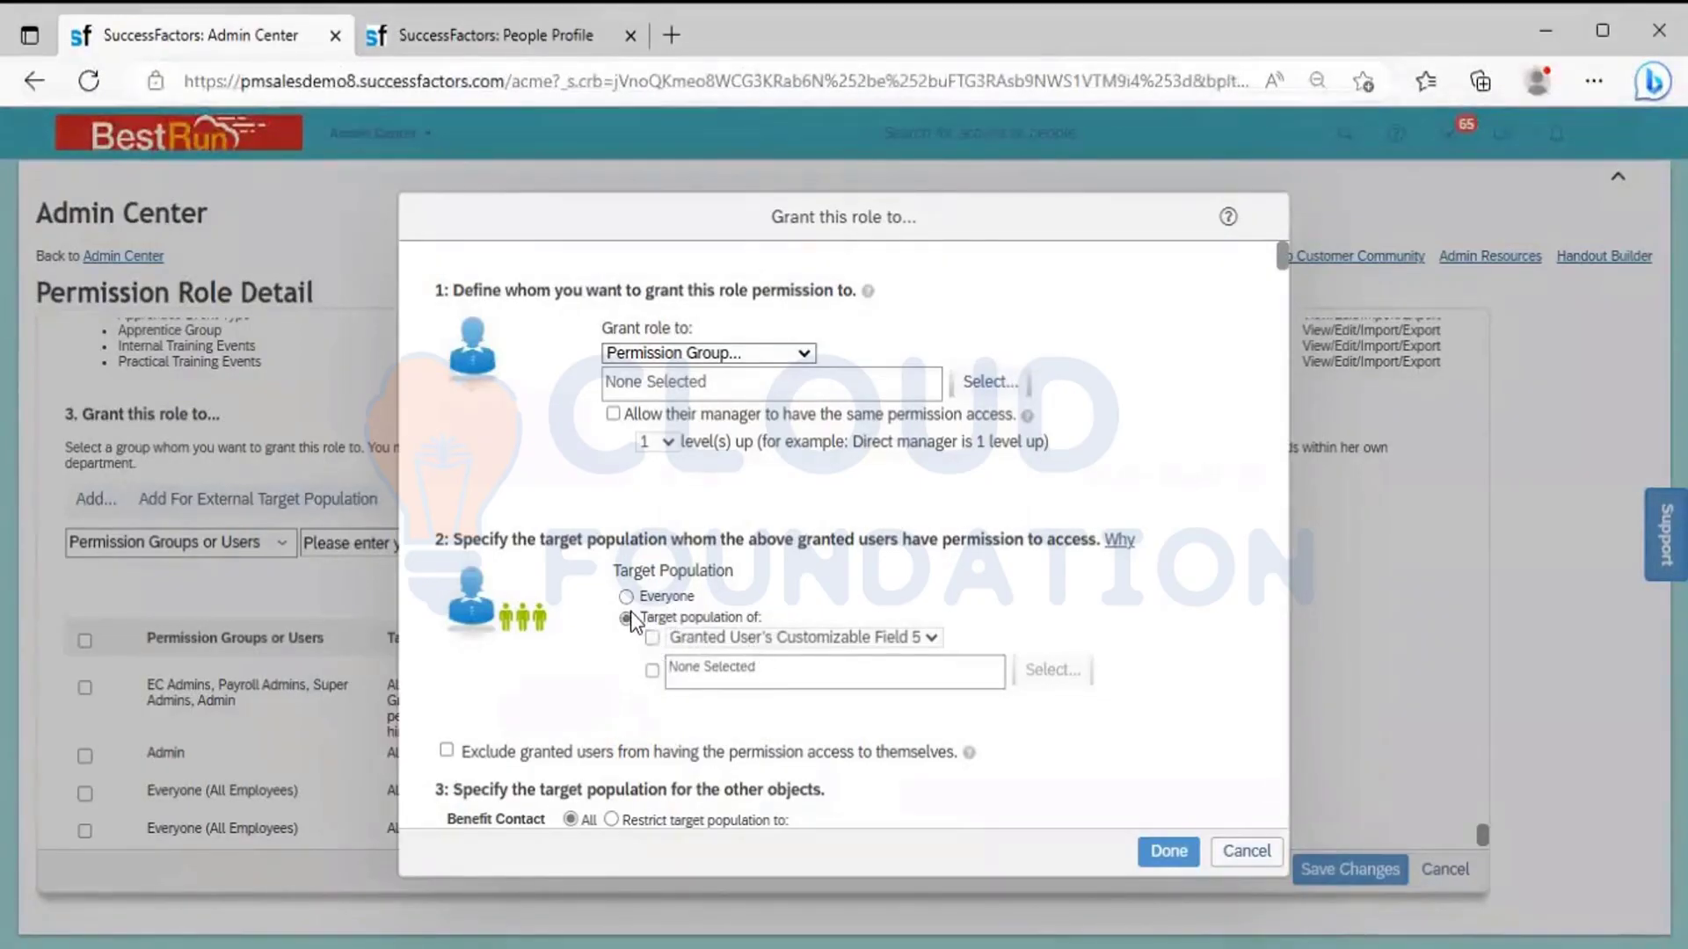
{"action": "left_click", "coordinate": [651, 638]}
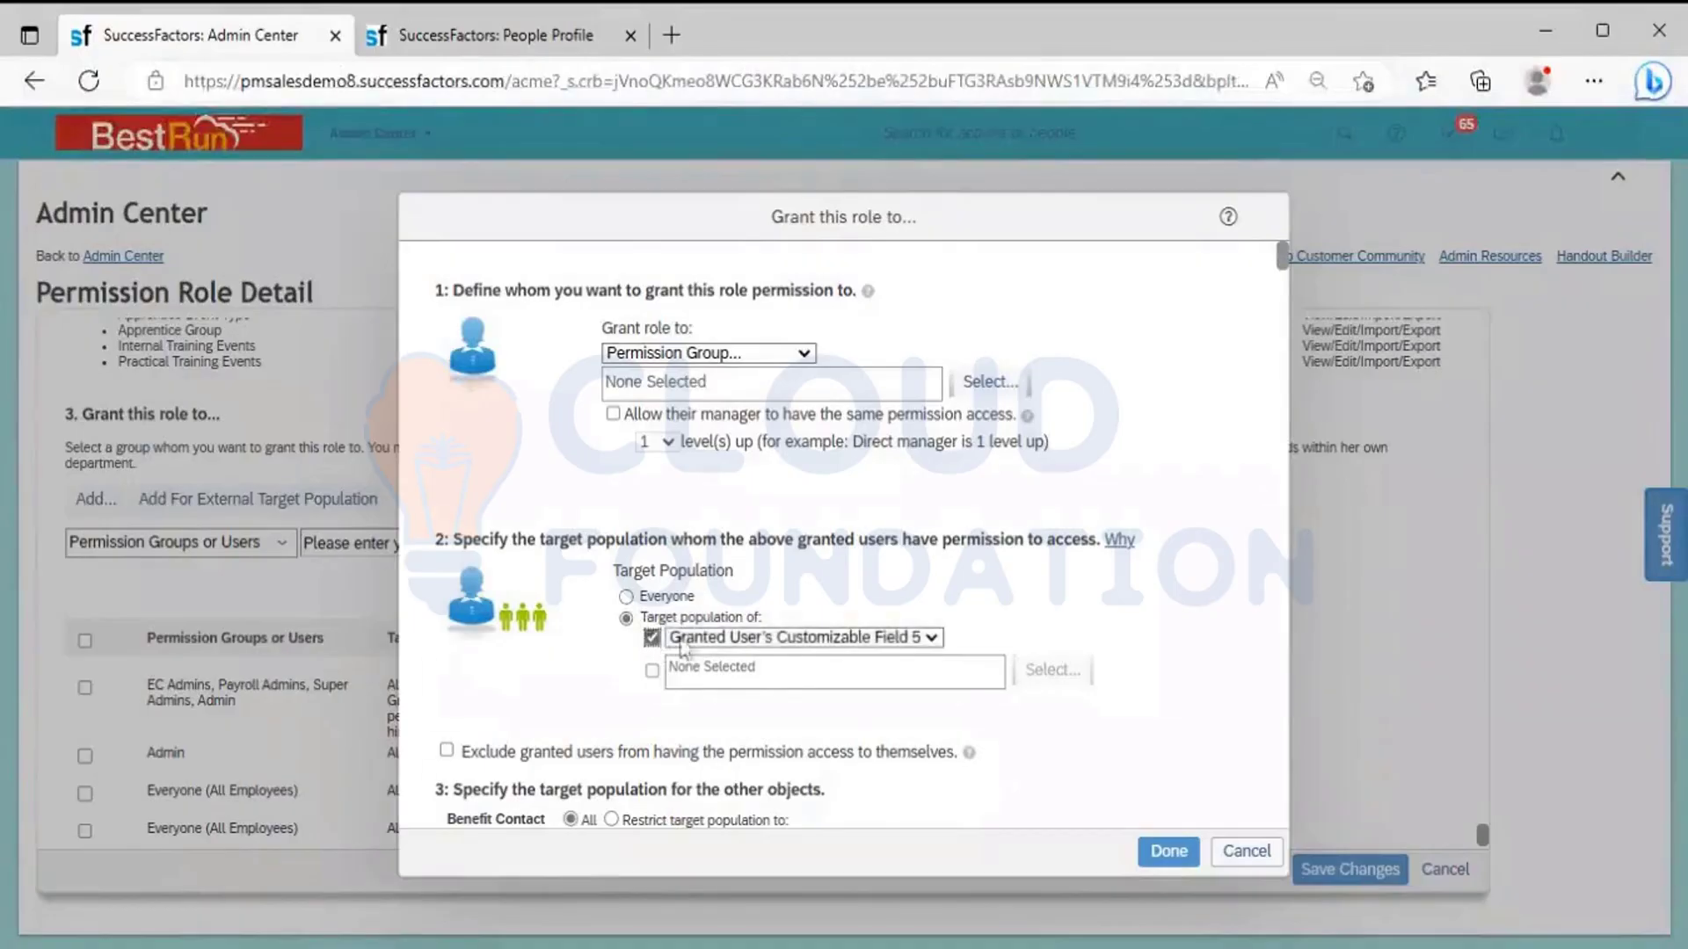
{"action": "left_click", "coordinate": [810, 638]}
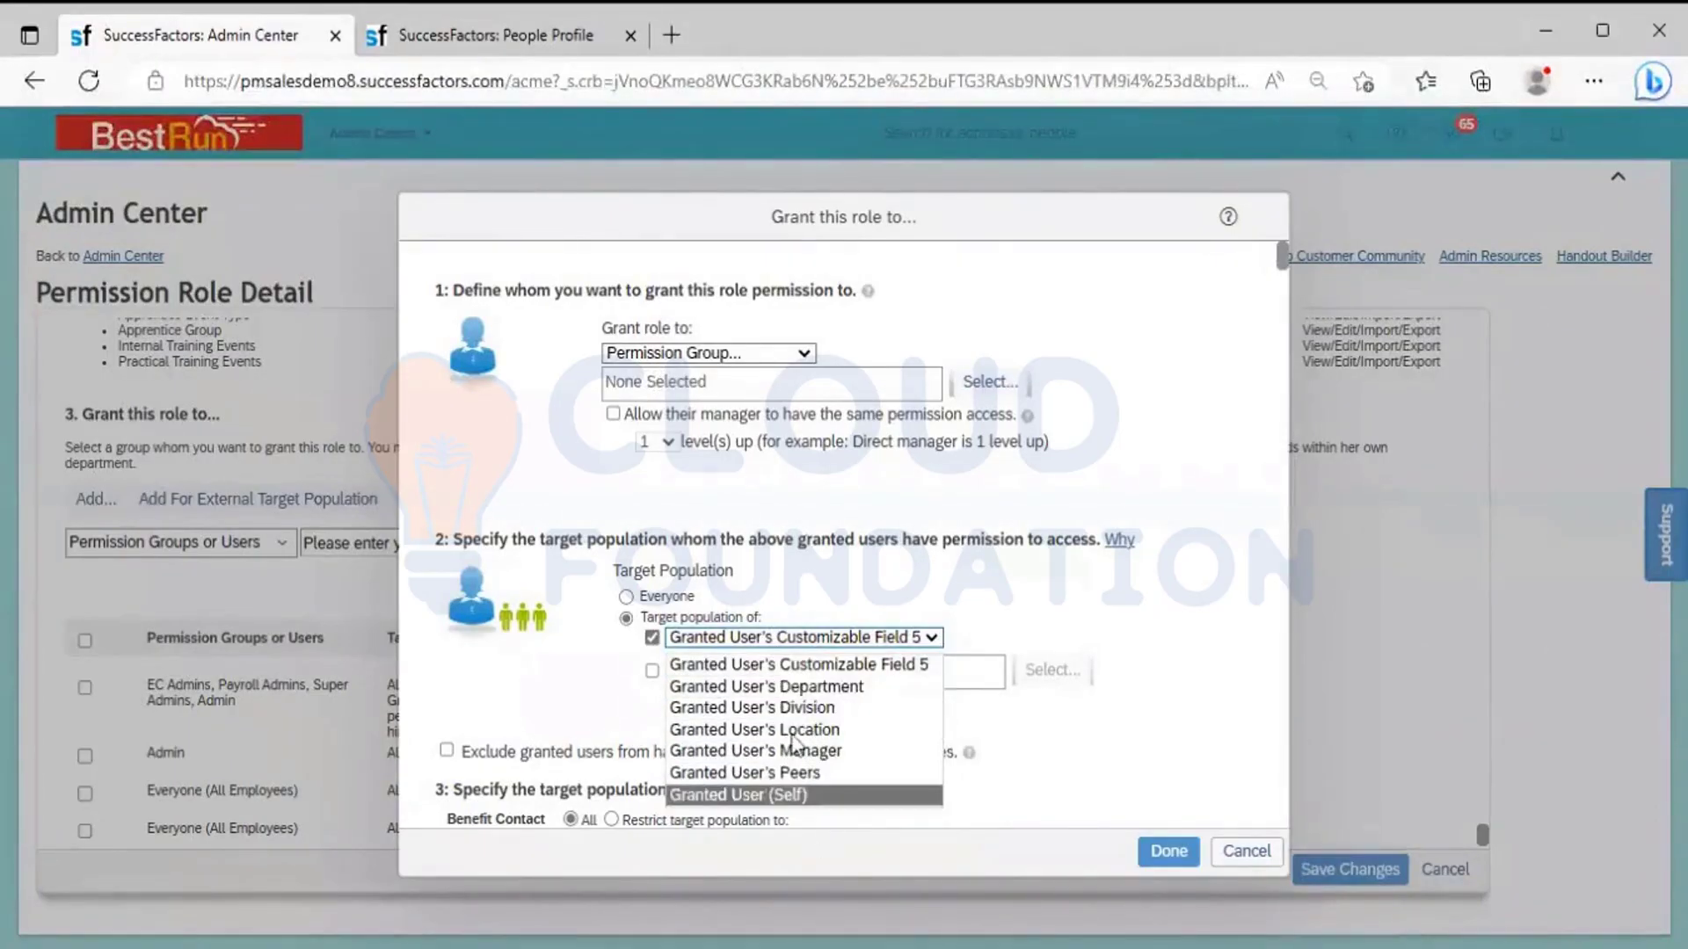
{"action": "left_click", "coordinate": [1081, 685]}
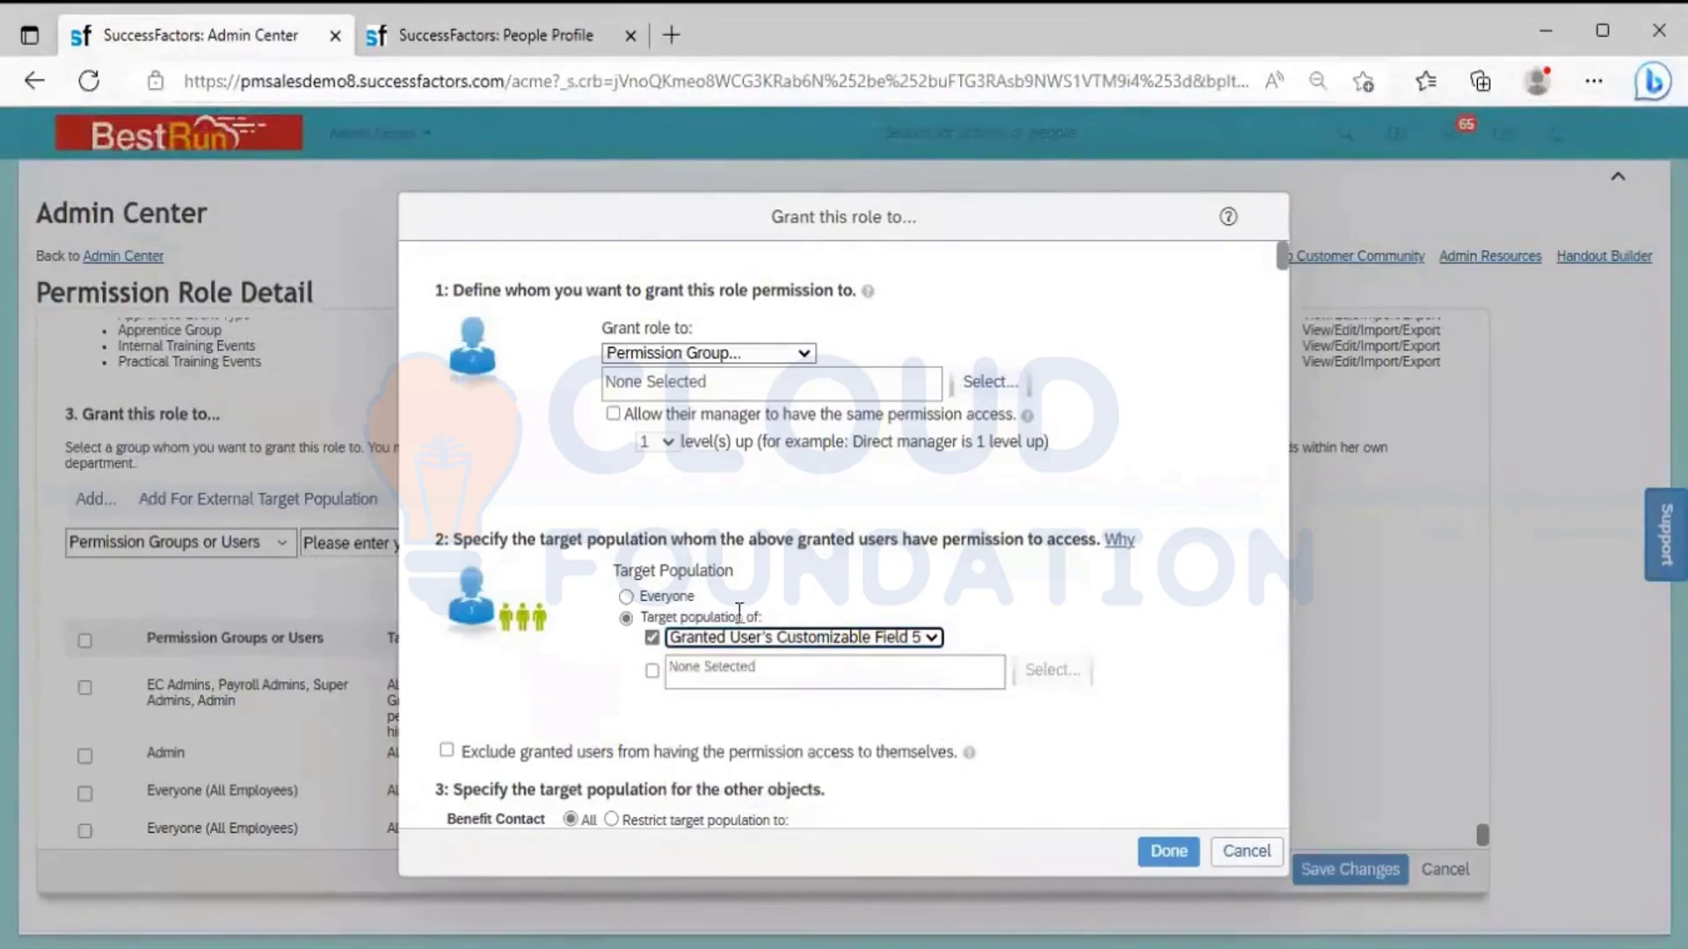
{"action": "left_click", "coordinate": [627, 597]}
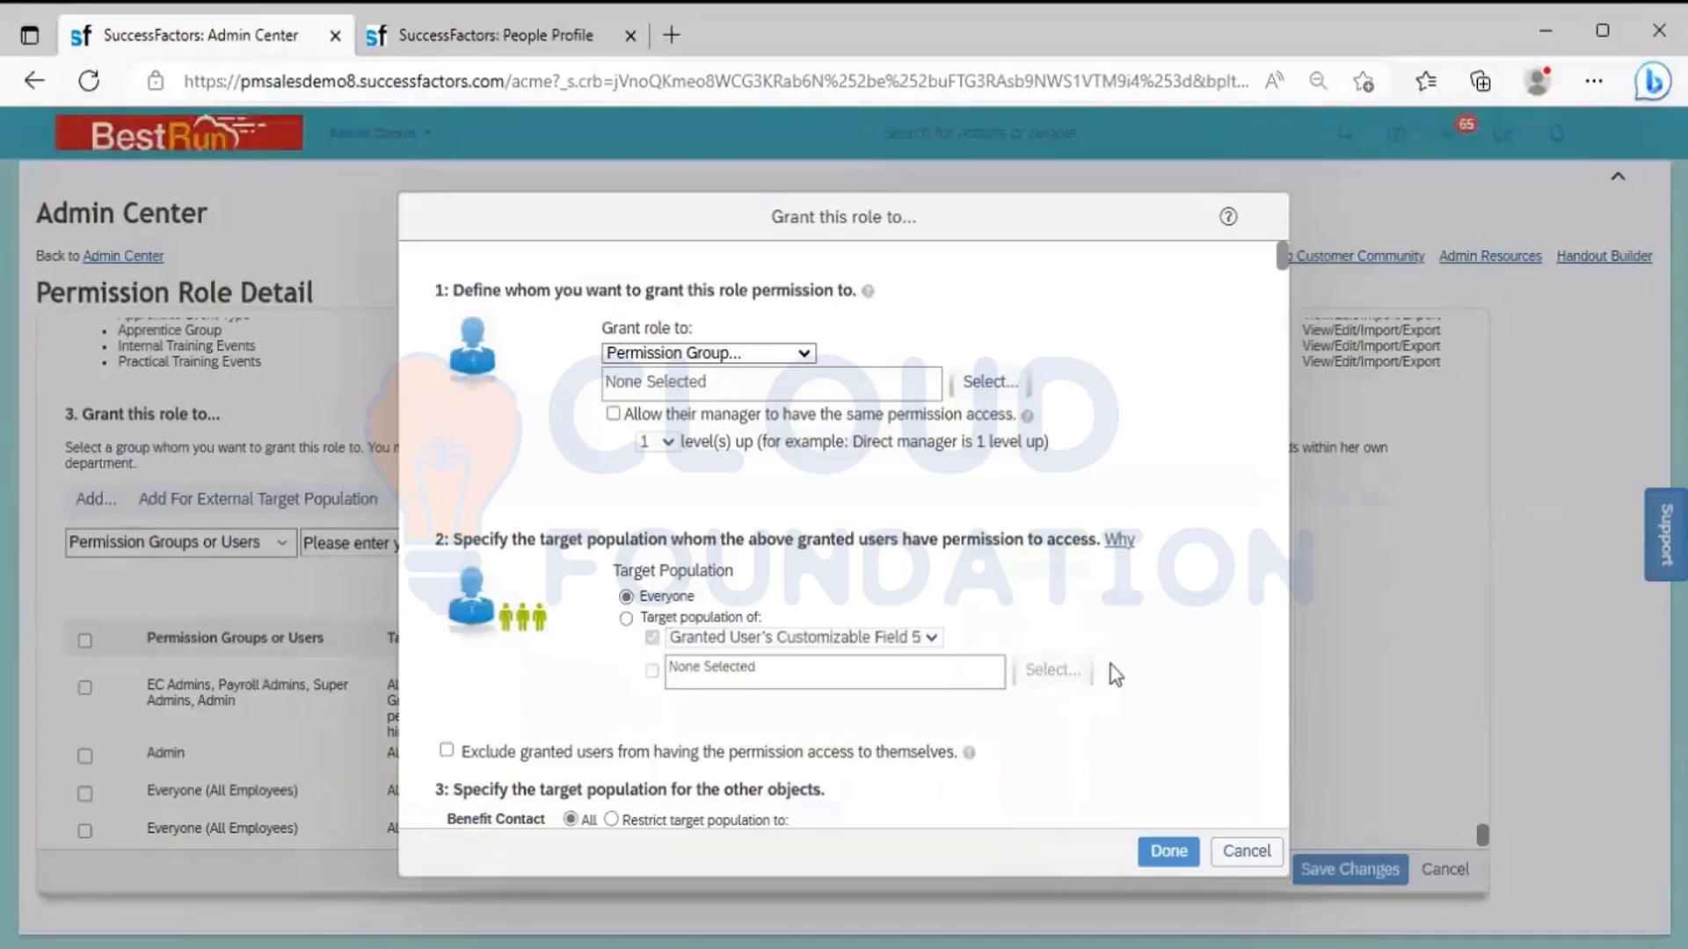
{"action": "left_click", "coordinate": [1242, 854]}
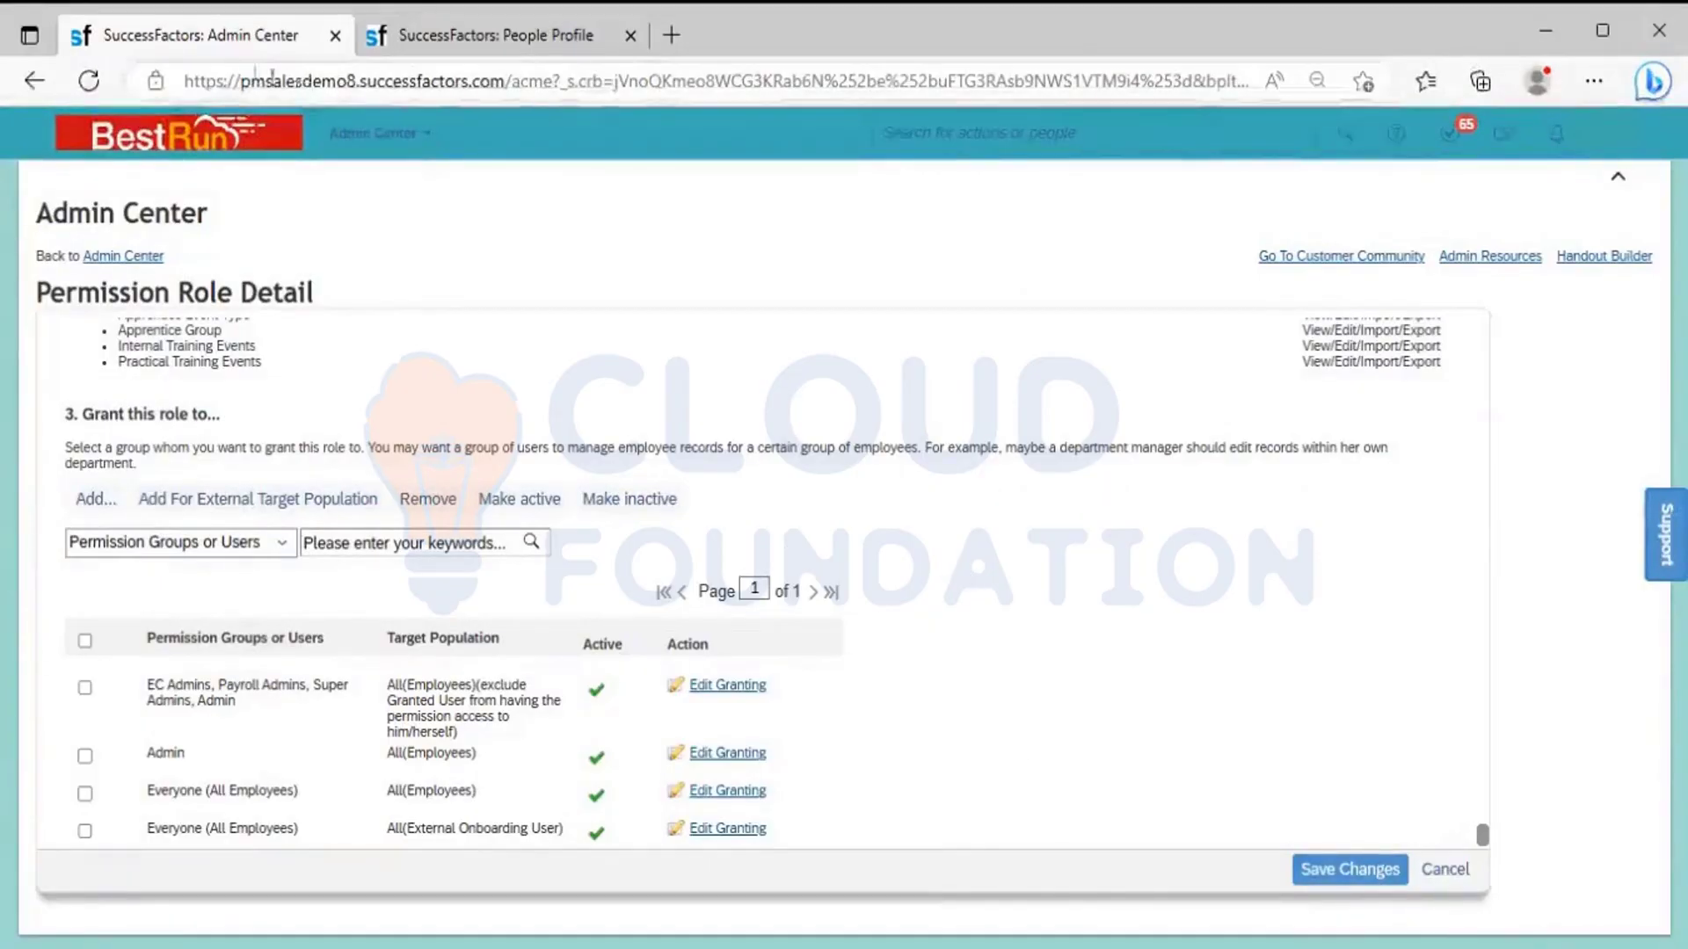
- Duplicate the role's browser tab and open Manage Permission Groups in the copy by searching for "Manage permission group"
{"action": "right_click", "coordinate": [208, 39]}
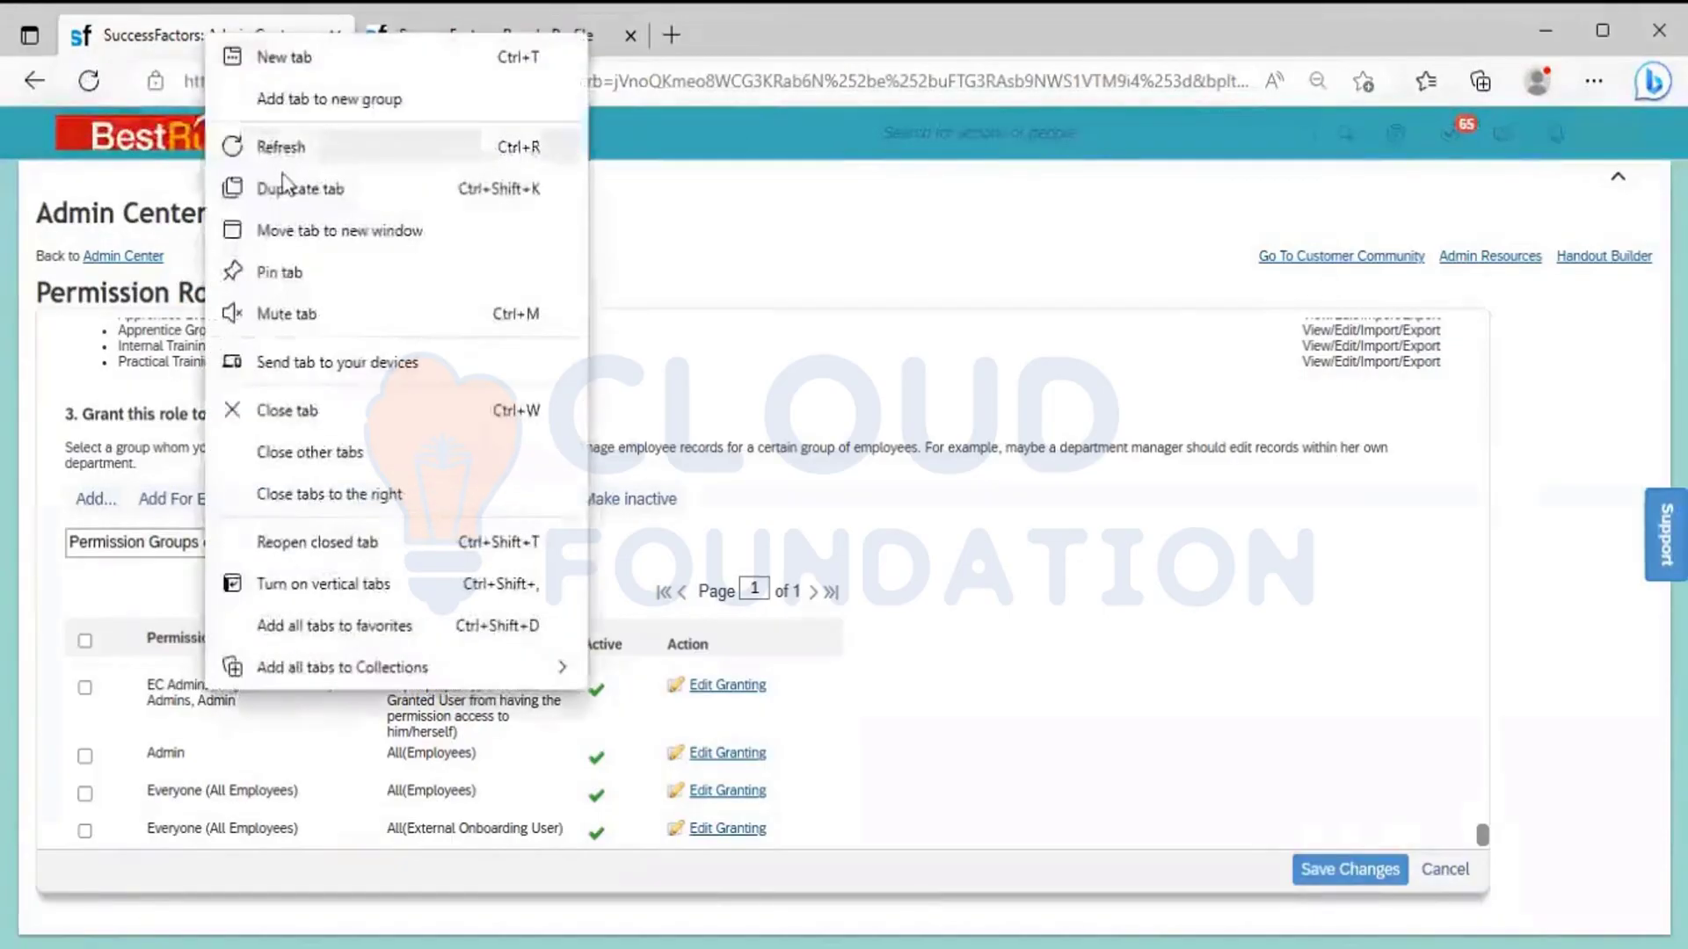
{"action": "left_click", "coordinate": [294, 188]}
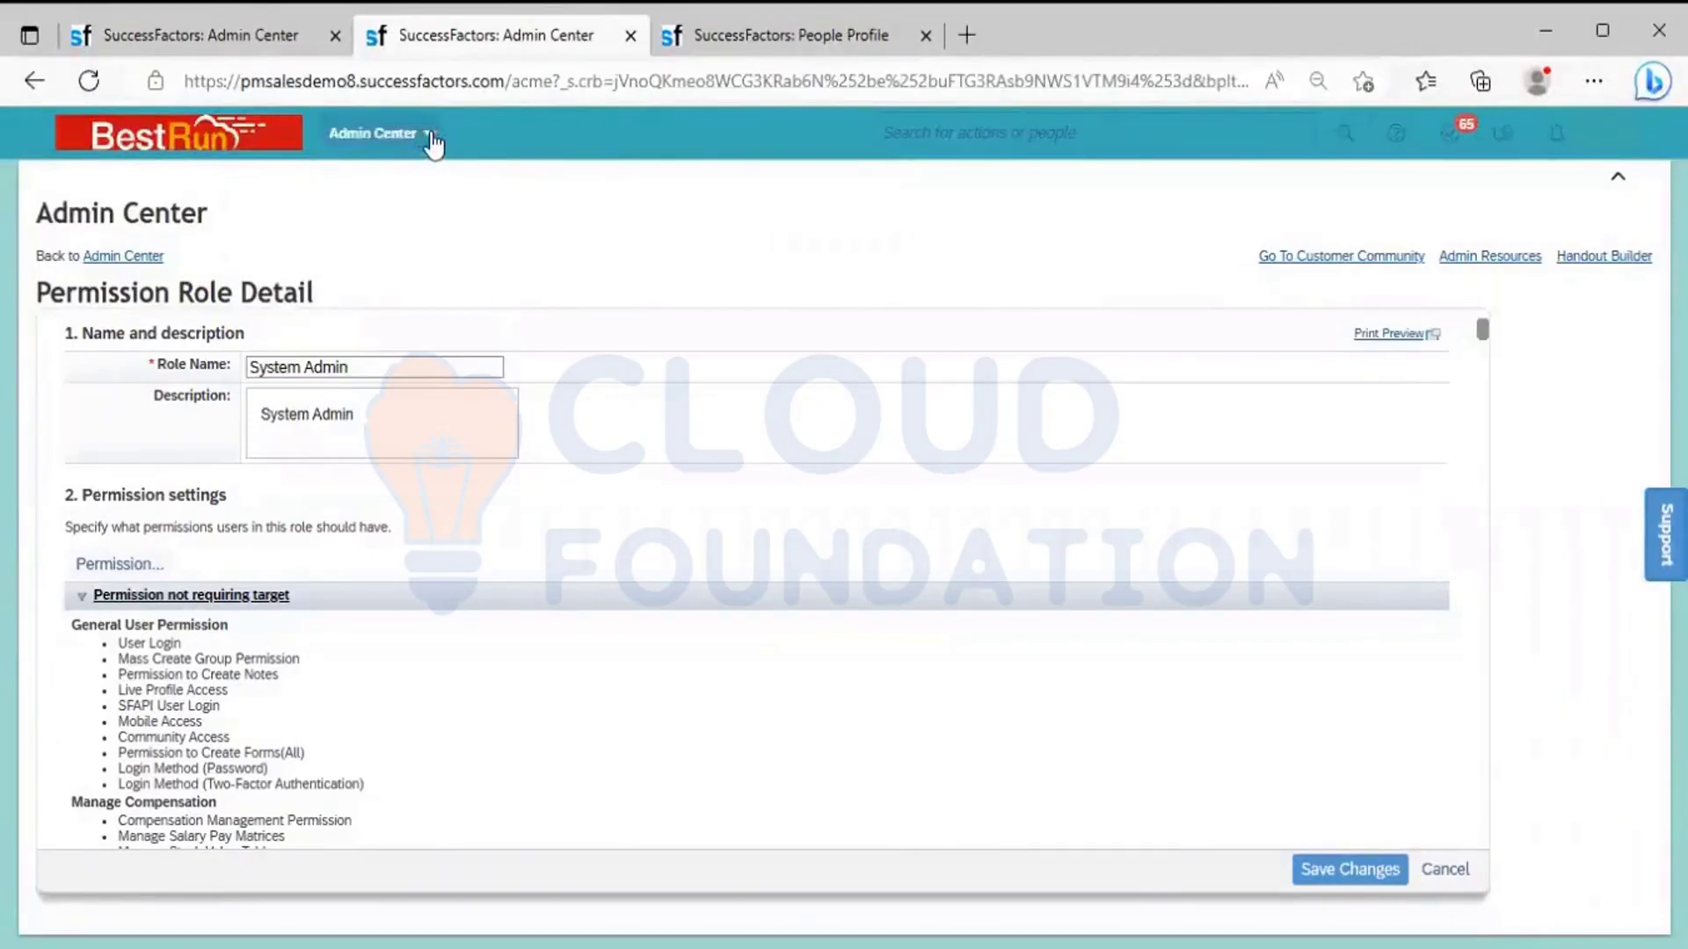
{"action": "left_click", "coordinate": [969, 134]}
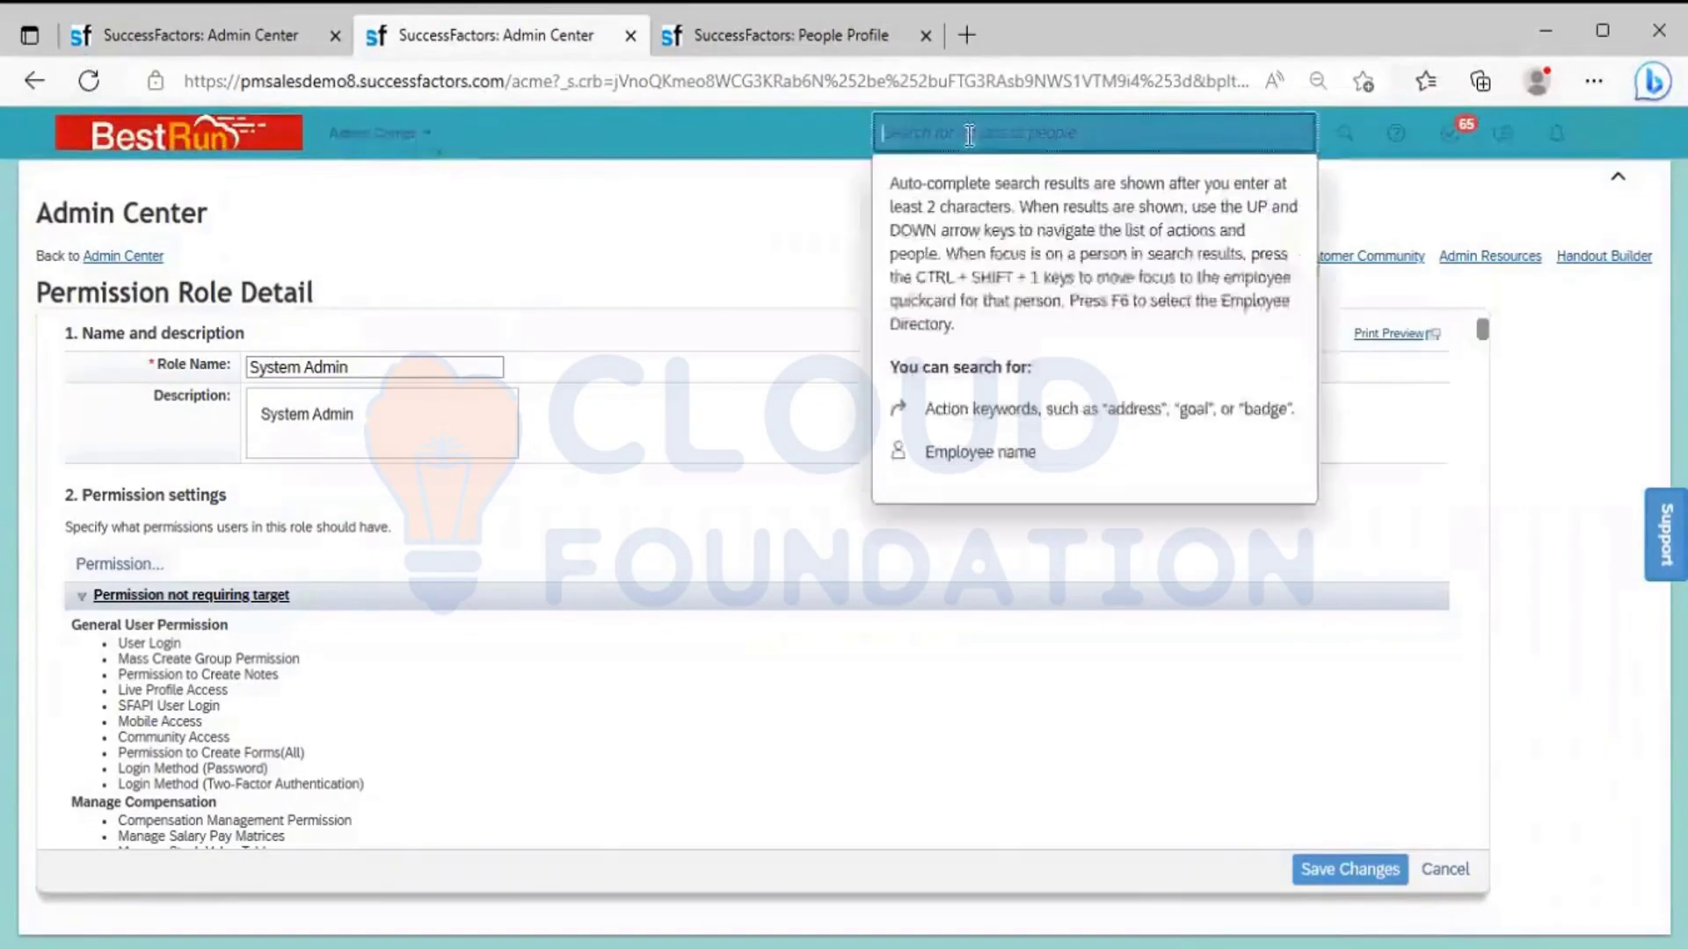
{"action": "type", "text": "Manage p"}
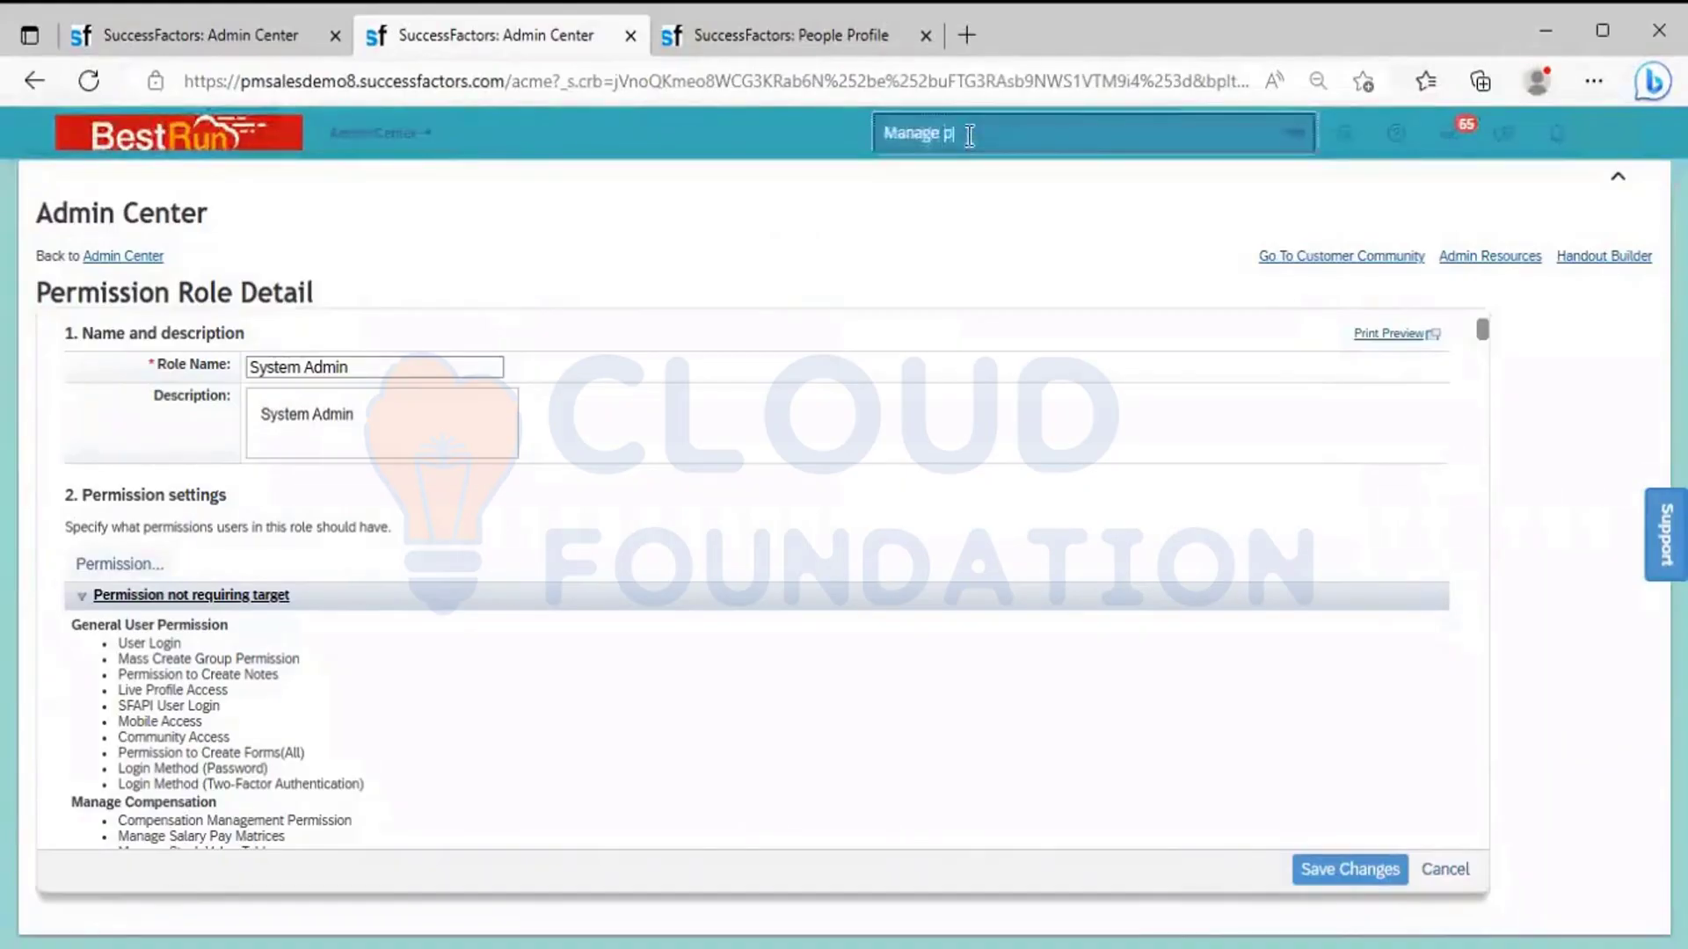
{"action": "type", "text": "ermission "}
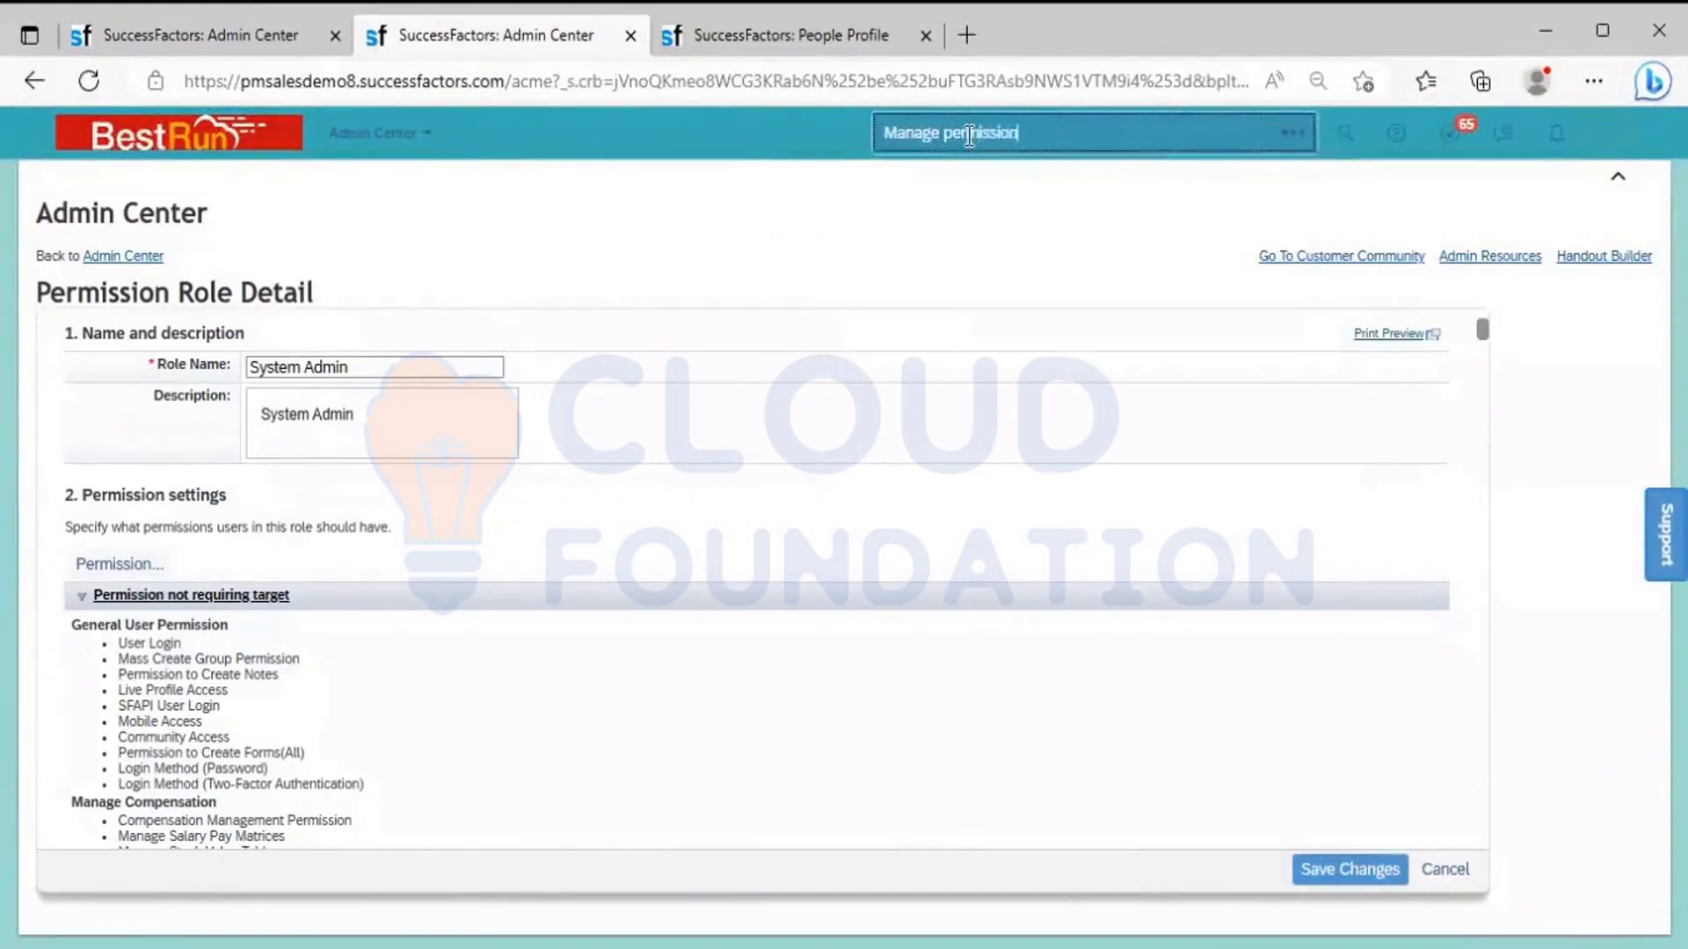
{"action": "type", "text": "group"}
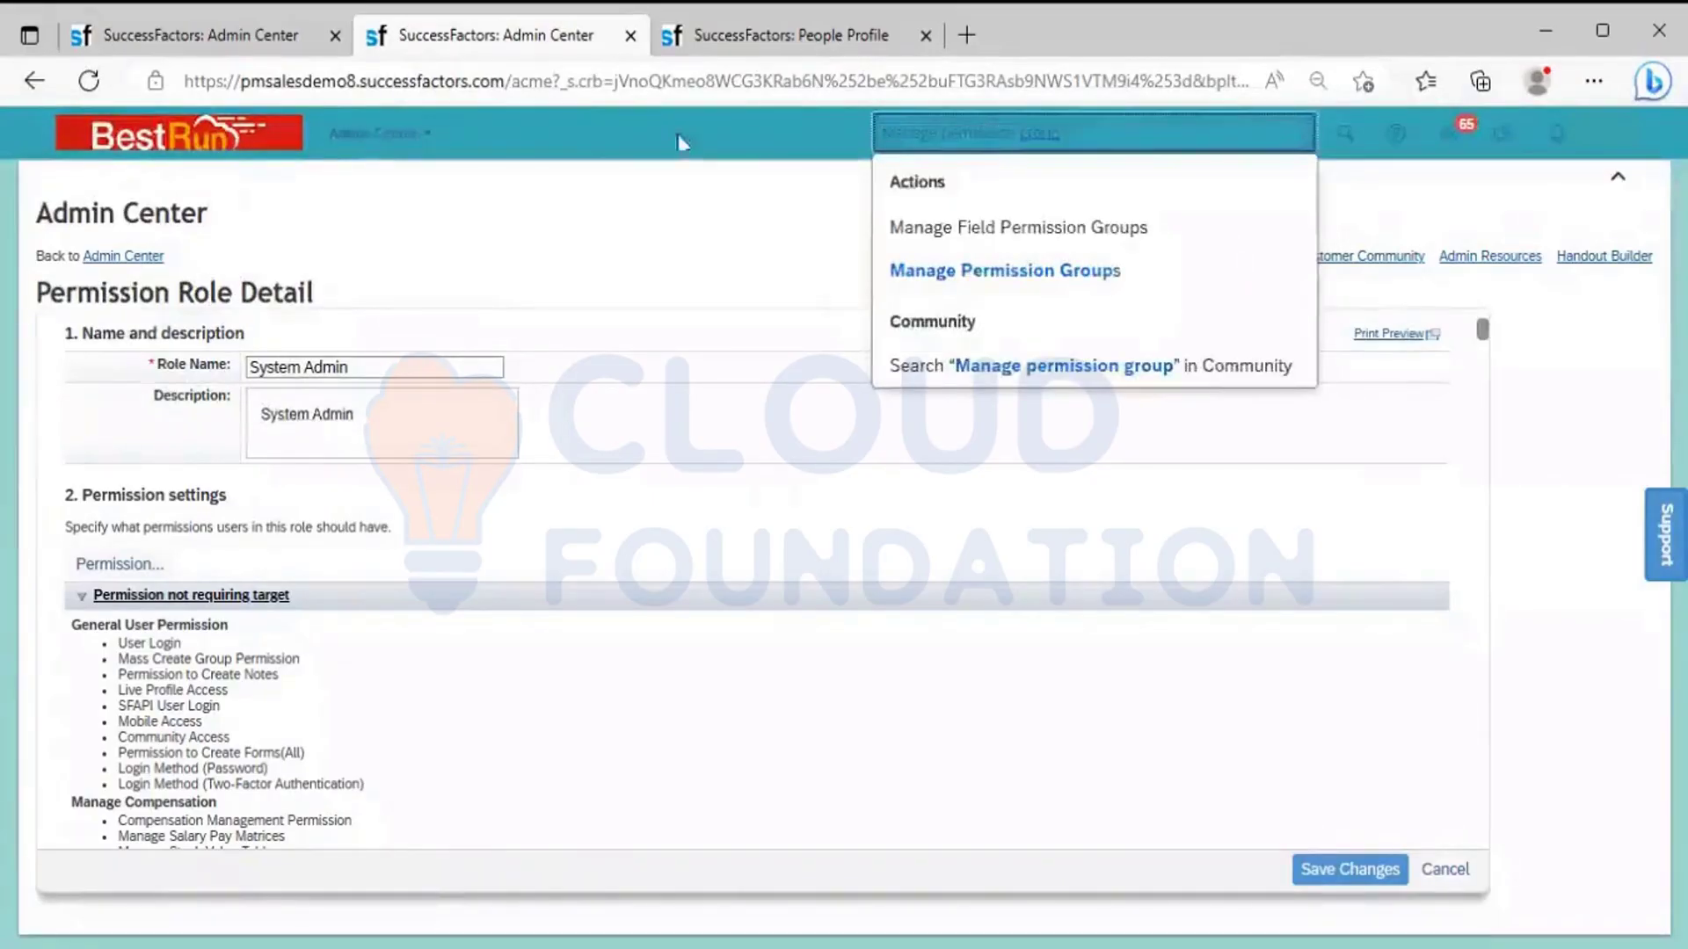
{"action": "left_click", "coordinate": [1082, 273]}
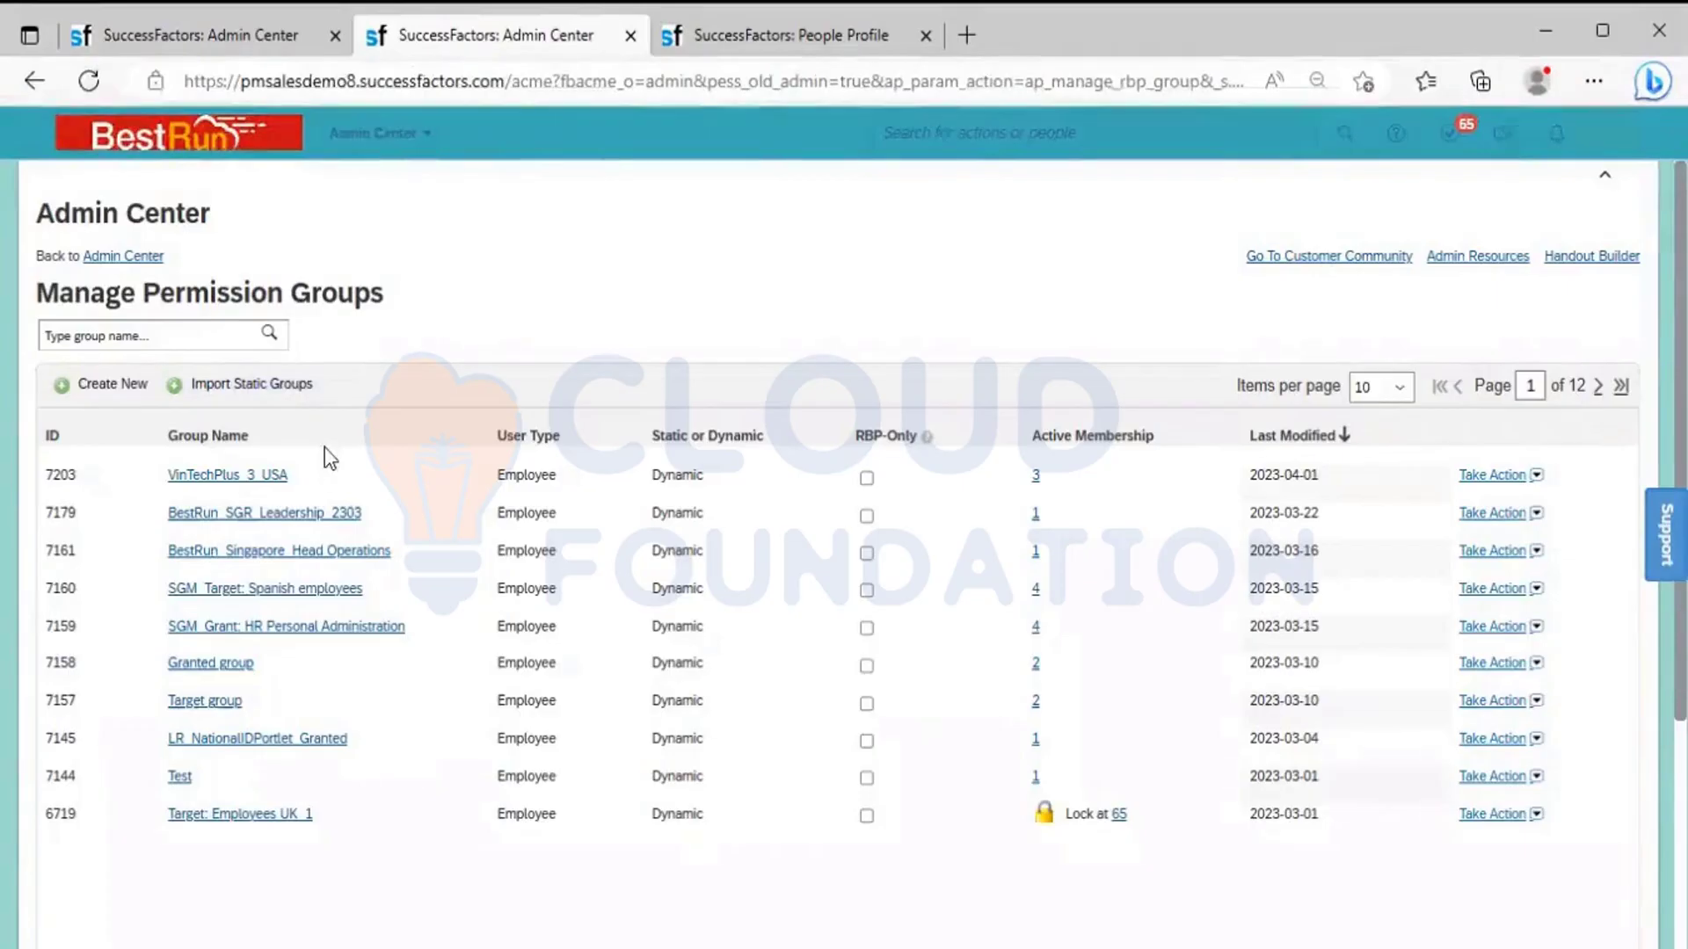
- Start a new permission group to view the People Pool categories for choosing members, and close it without saving
{"action": "left_click", "coordinate": [124, 387]}
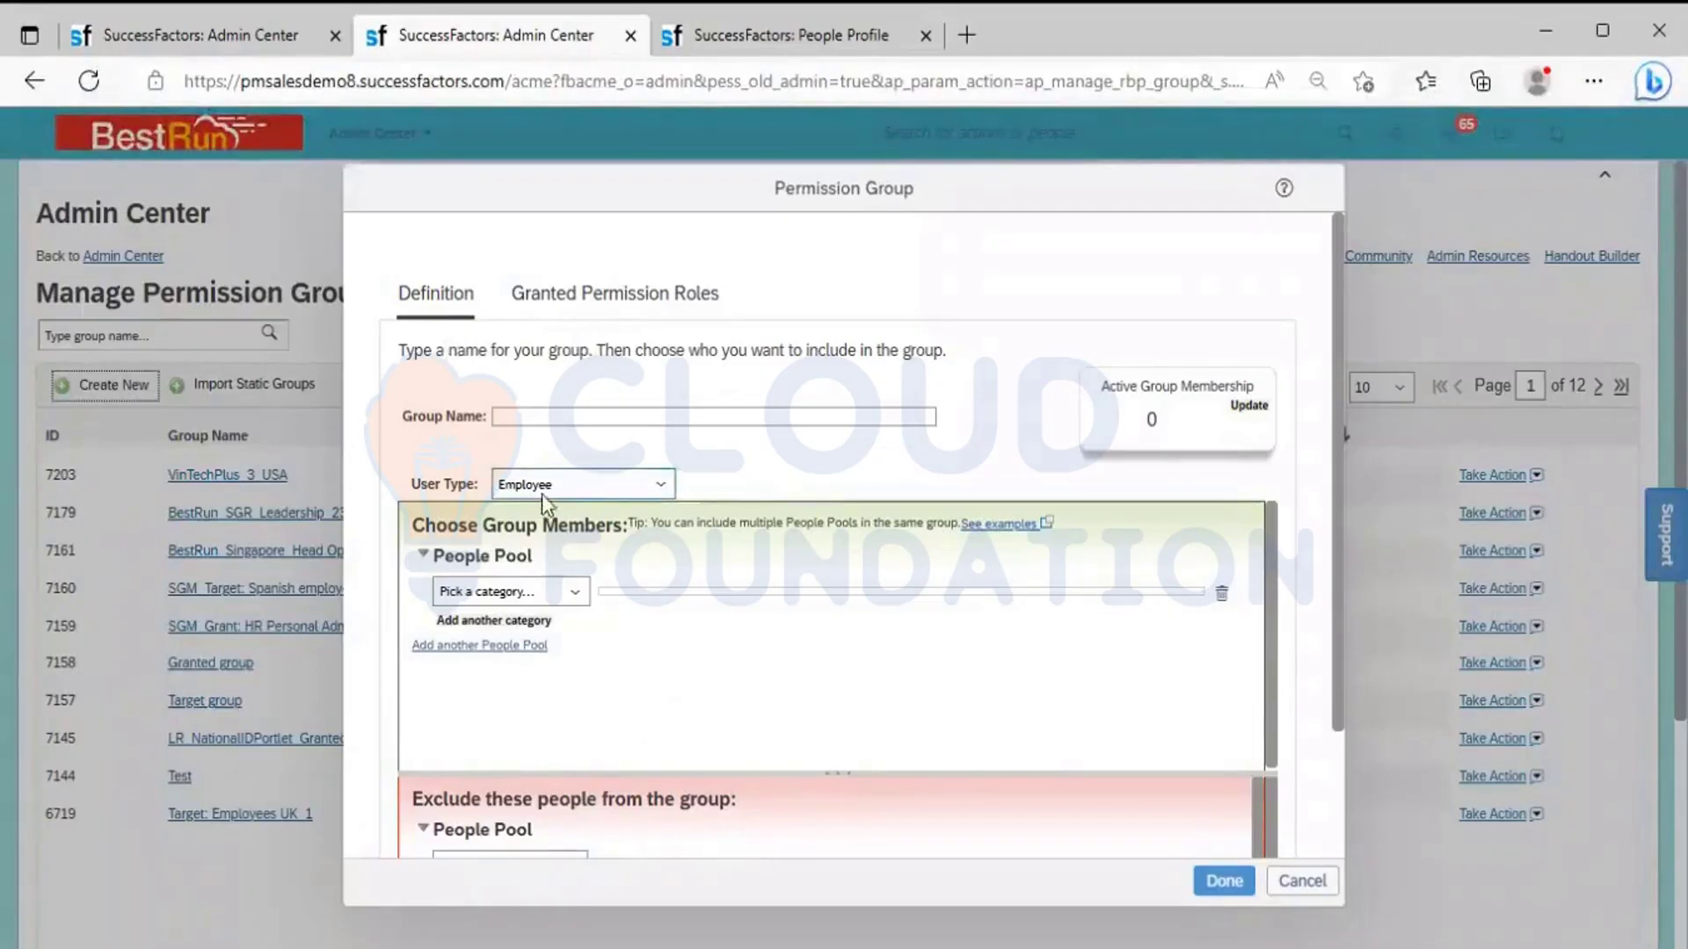
{"action": "left_click", "coordinate": [545, 594]}
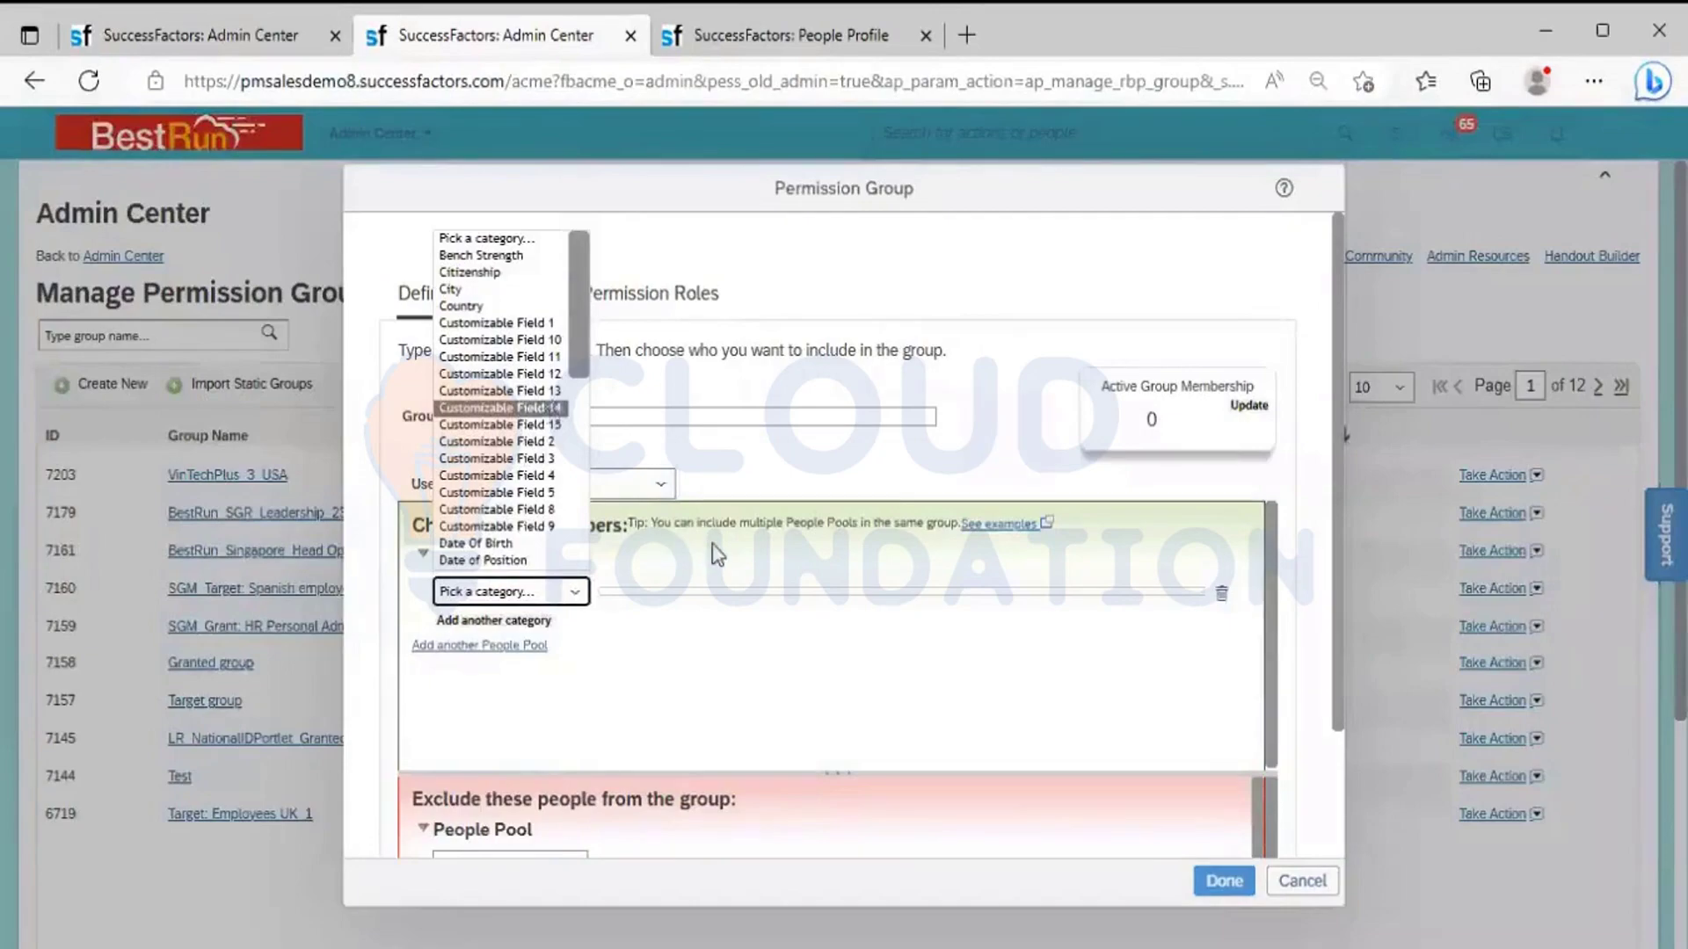
{"action": "left_click", "coordinate": [512, 439]}
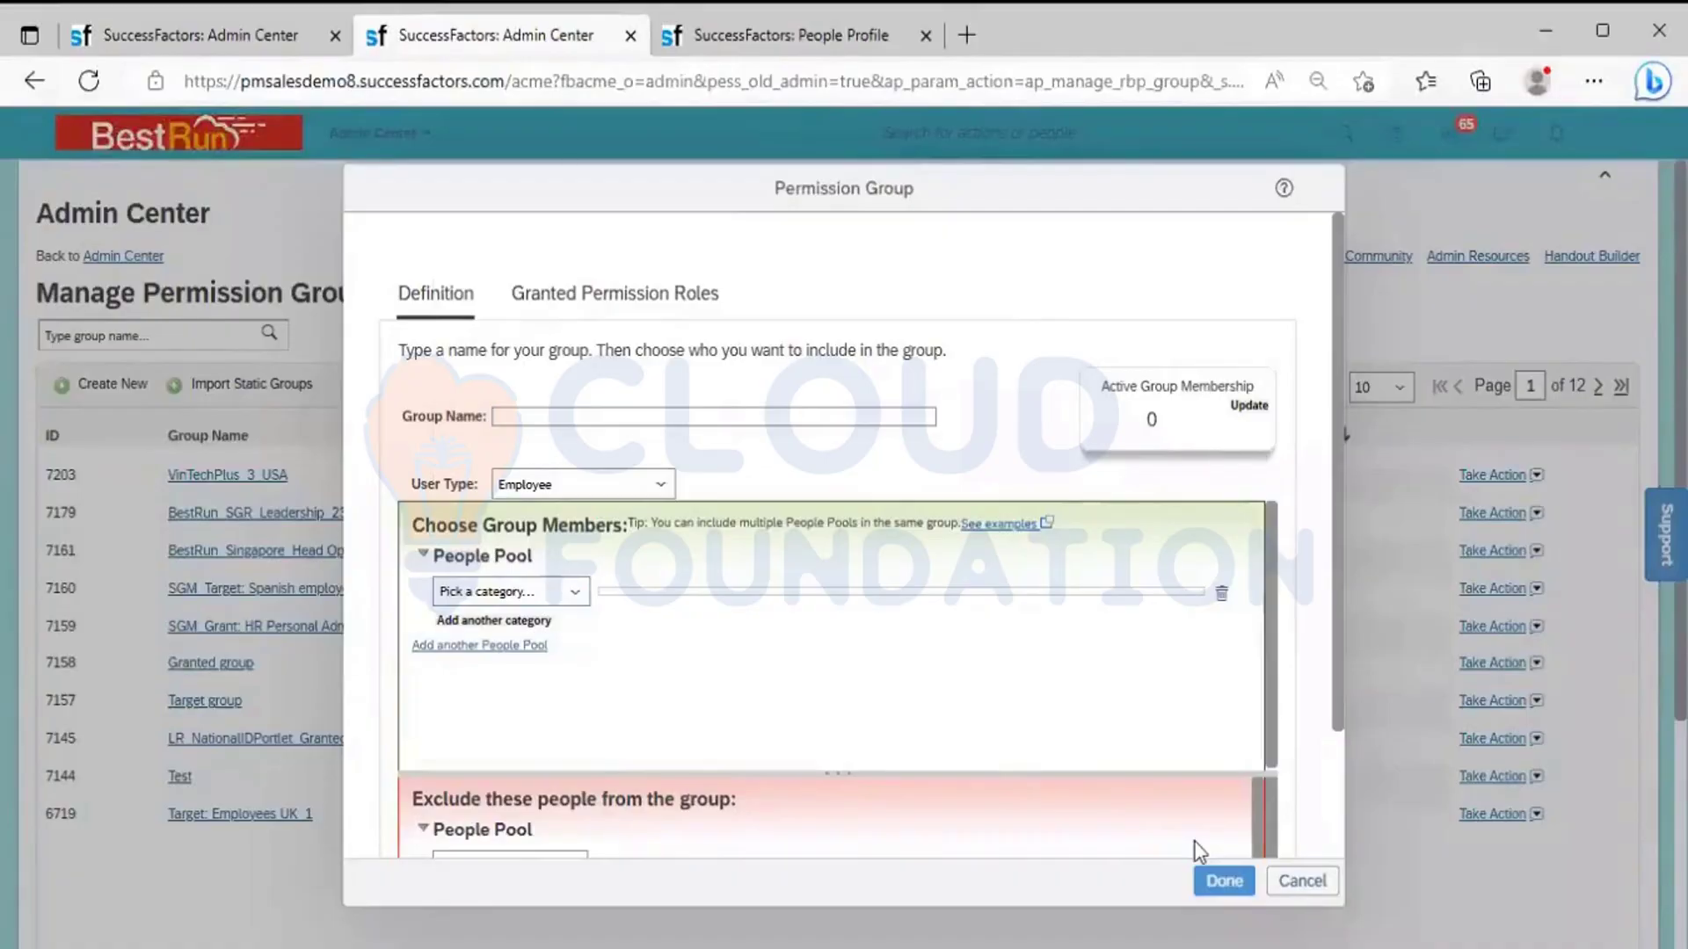
{"action": "key", "text": "Escape"}
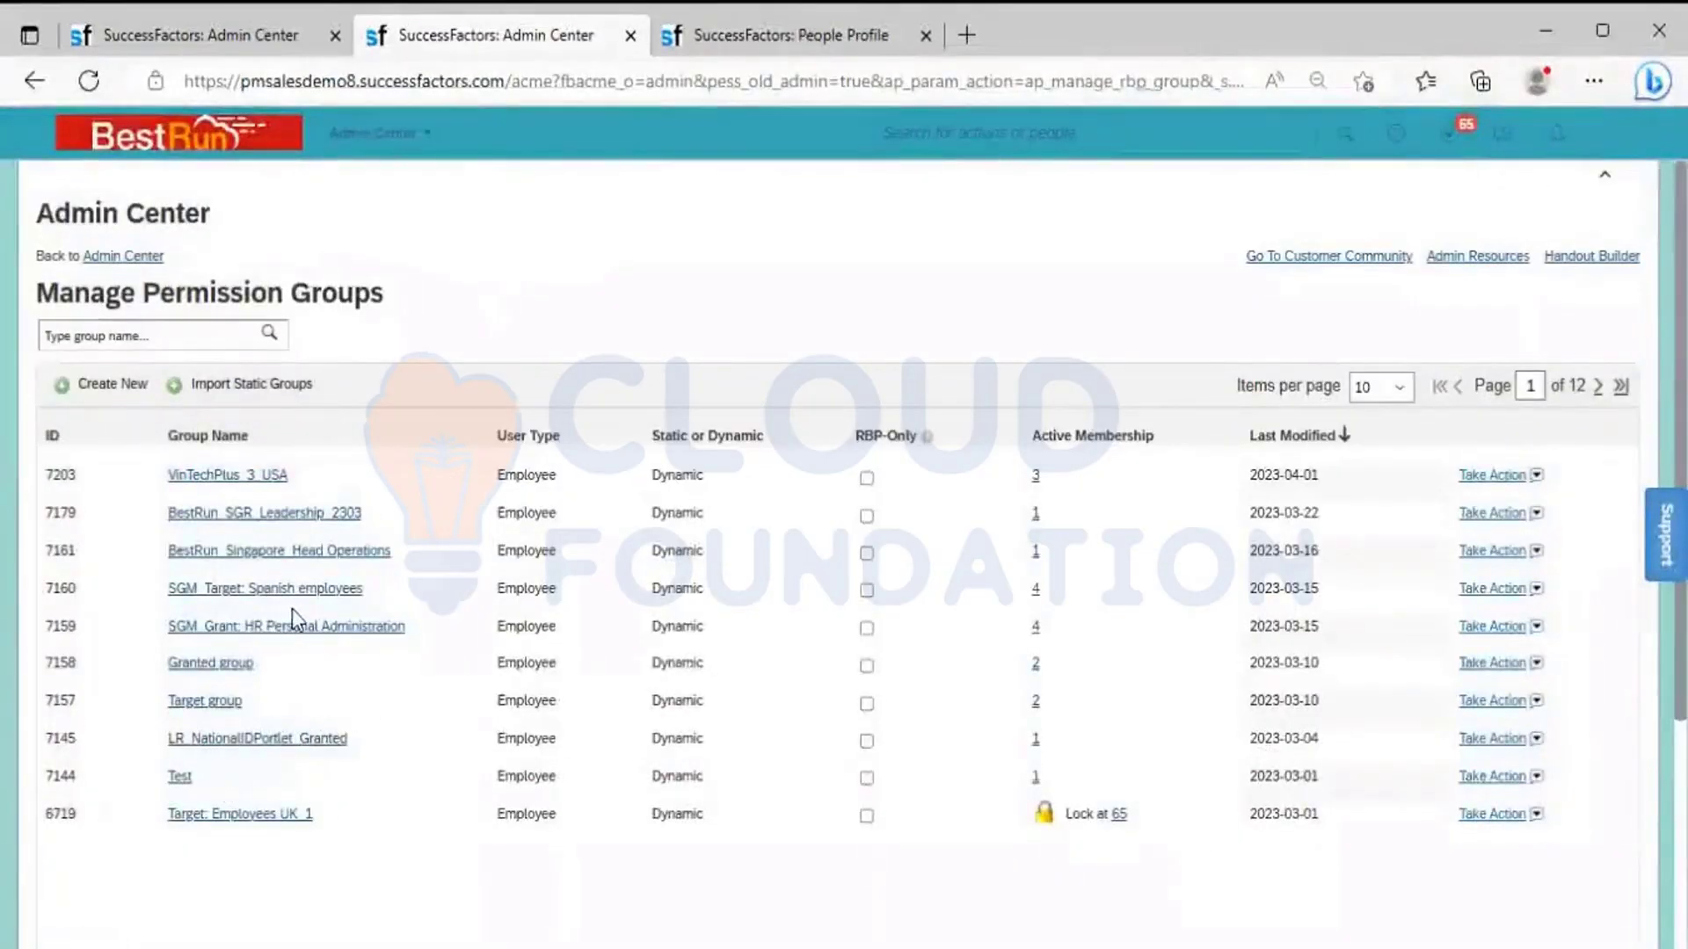
- Search the permission groups for "system" and clear the search text
{"action": "left_click", "coordinate": [179, 326]}
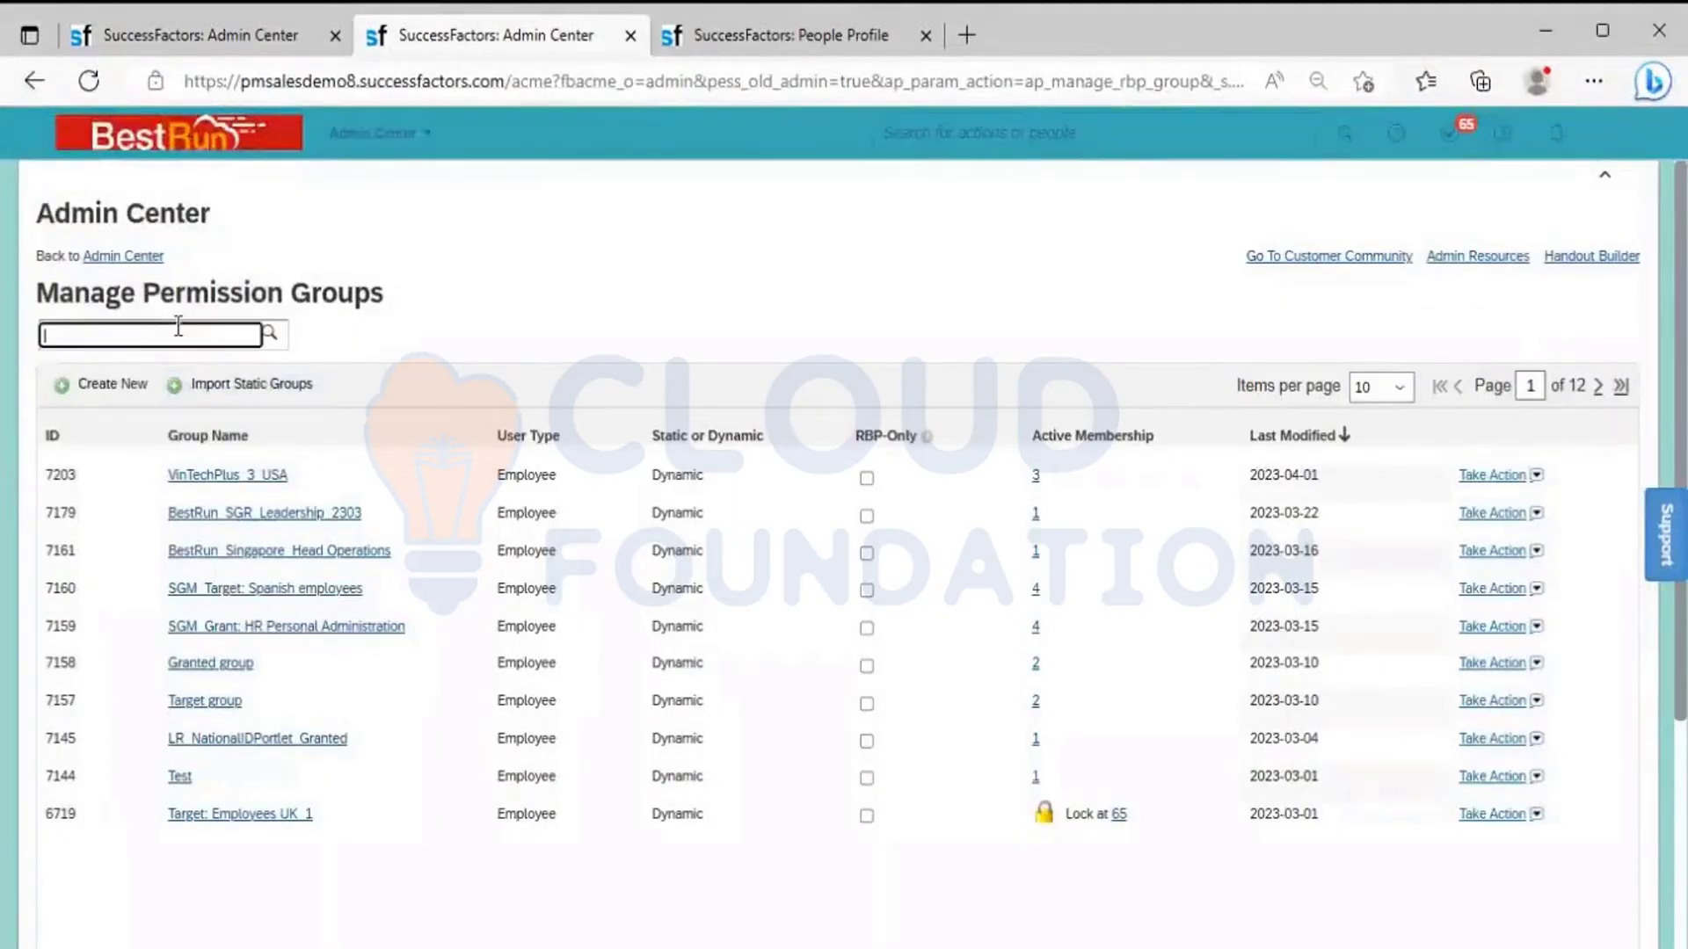
{"action": "type", "text": "system"}
{"action": "key", "text": "Return"}
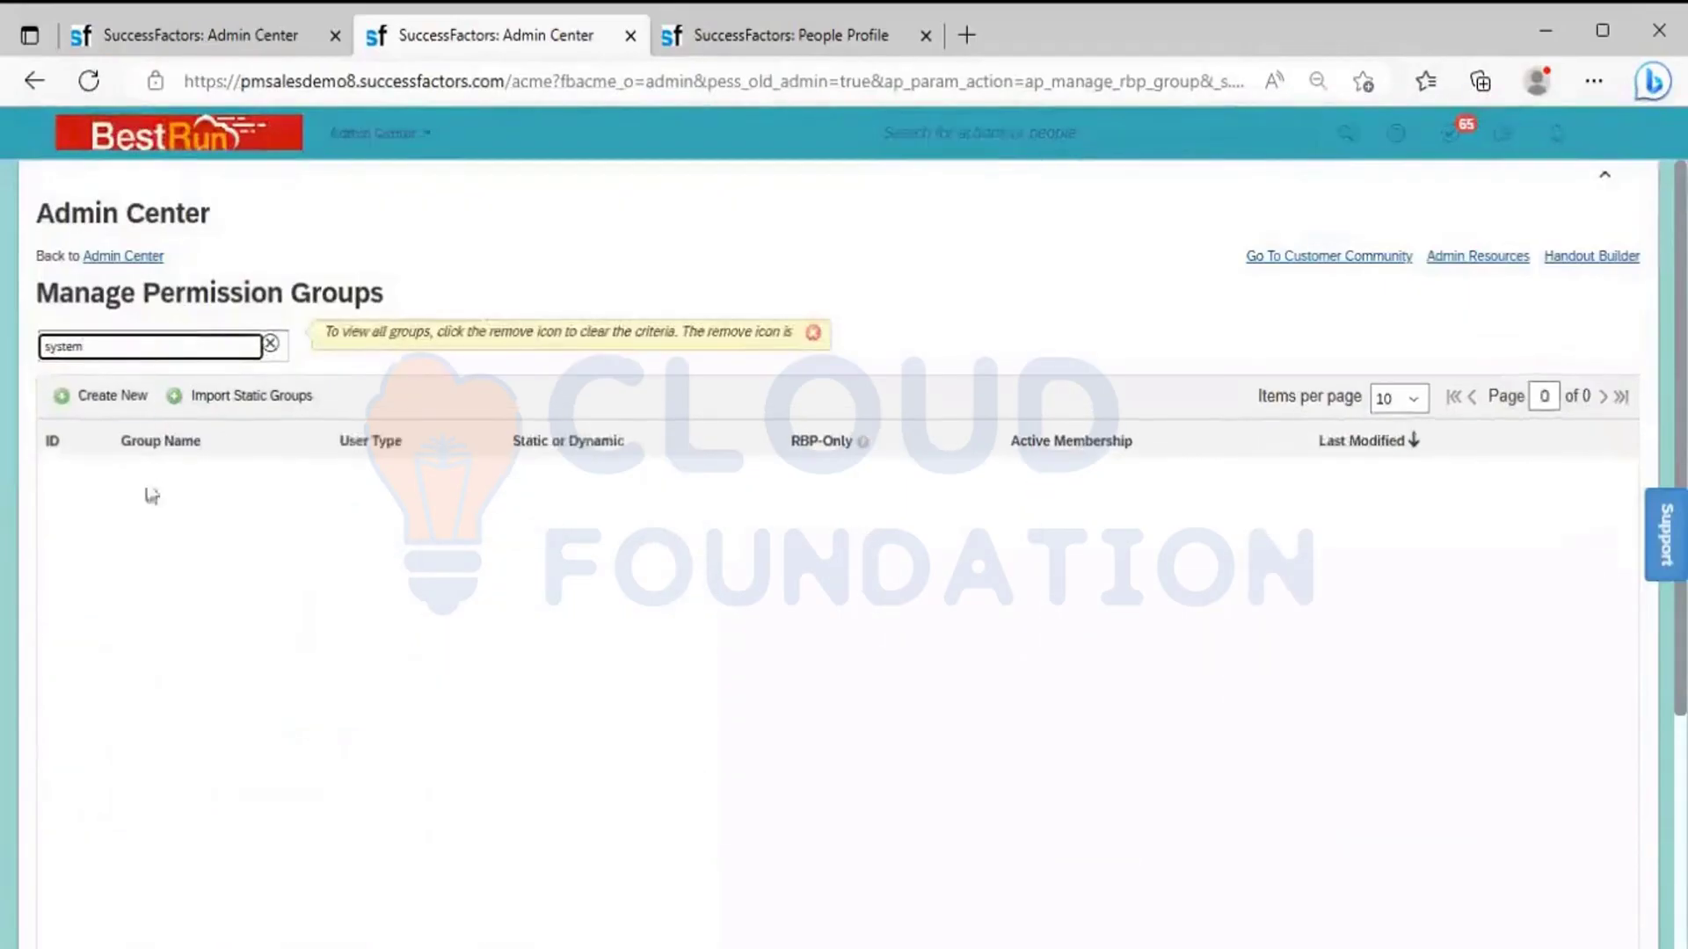
{"action": "key", "text": "BackSpace"}
{"action": "key", "text": "BackSpace"}
{"action": "key", "text": "BackSpace"}
{"action": "key", "text": "BackSpace"}
{"action": "key", "text": "BackSpace"}
{"action": "key", "text": "BackSpace"}
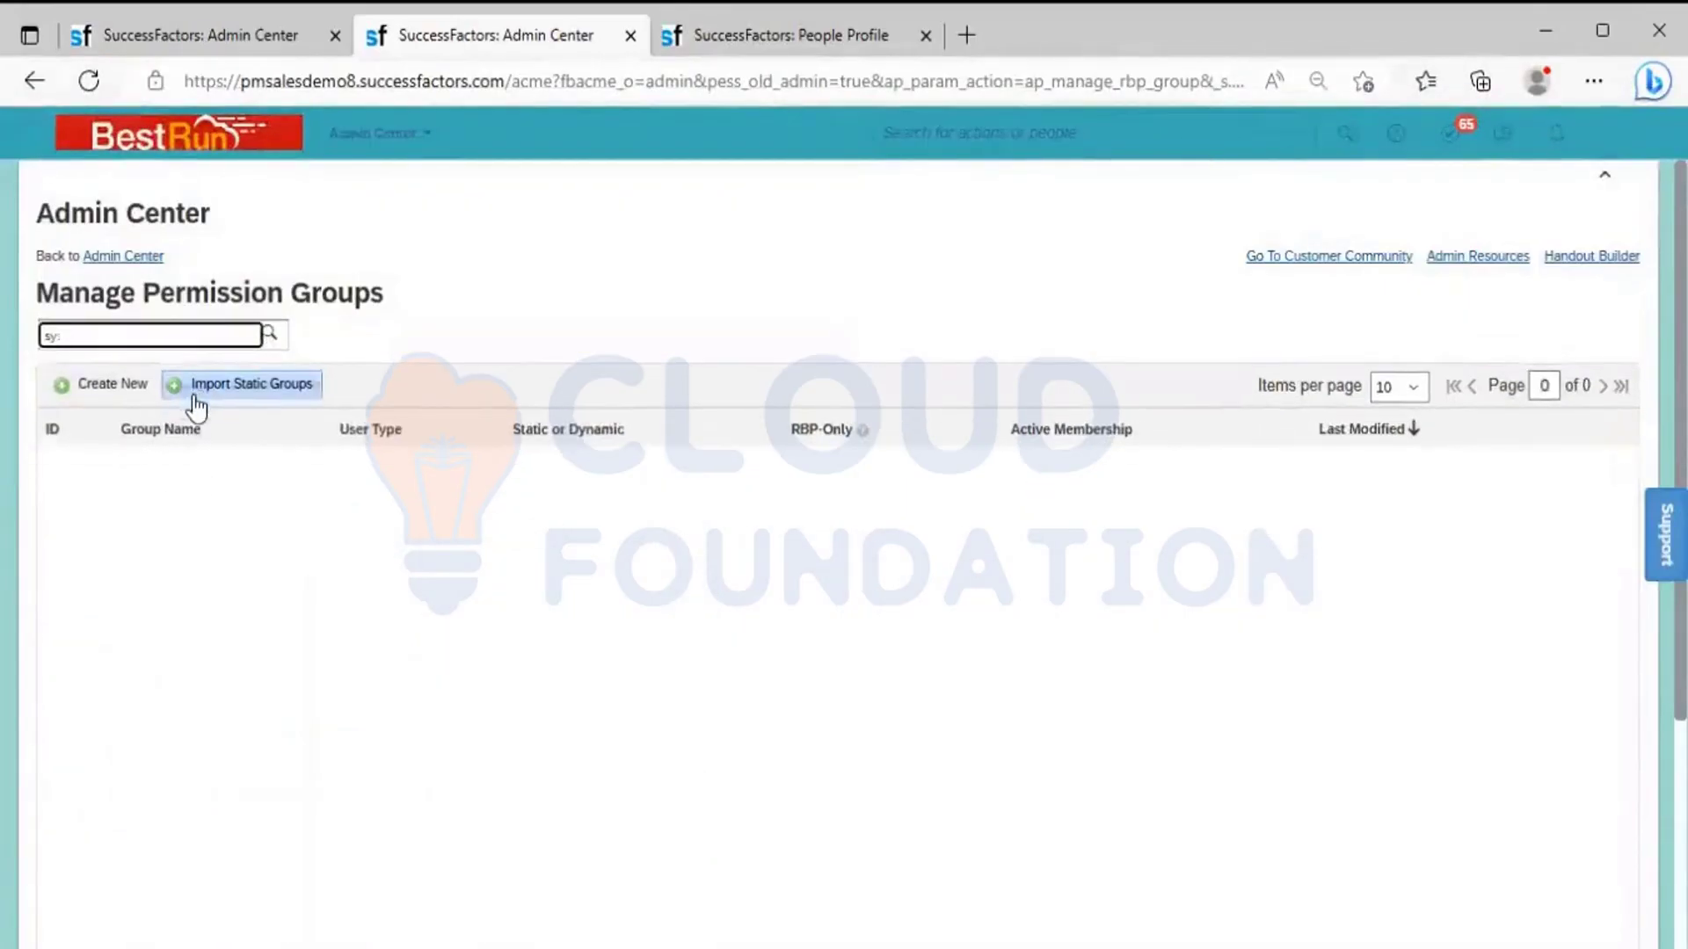
- Find the Super Admins group by searching for "super" and examine its People Pool categories, members and exclusion section without changing them
{"action": "type", "text": "super"}
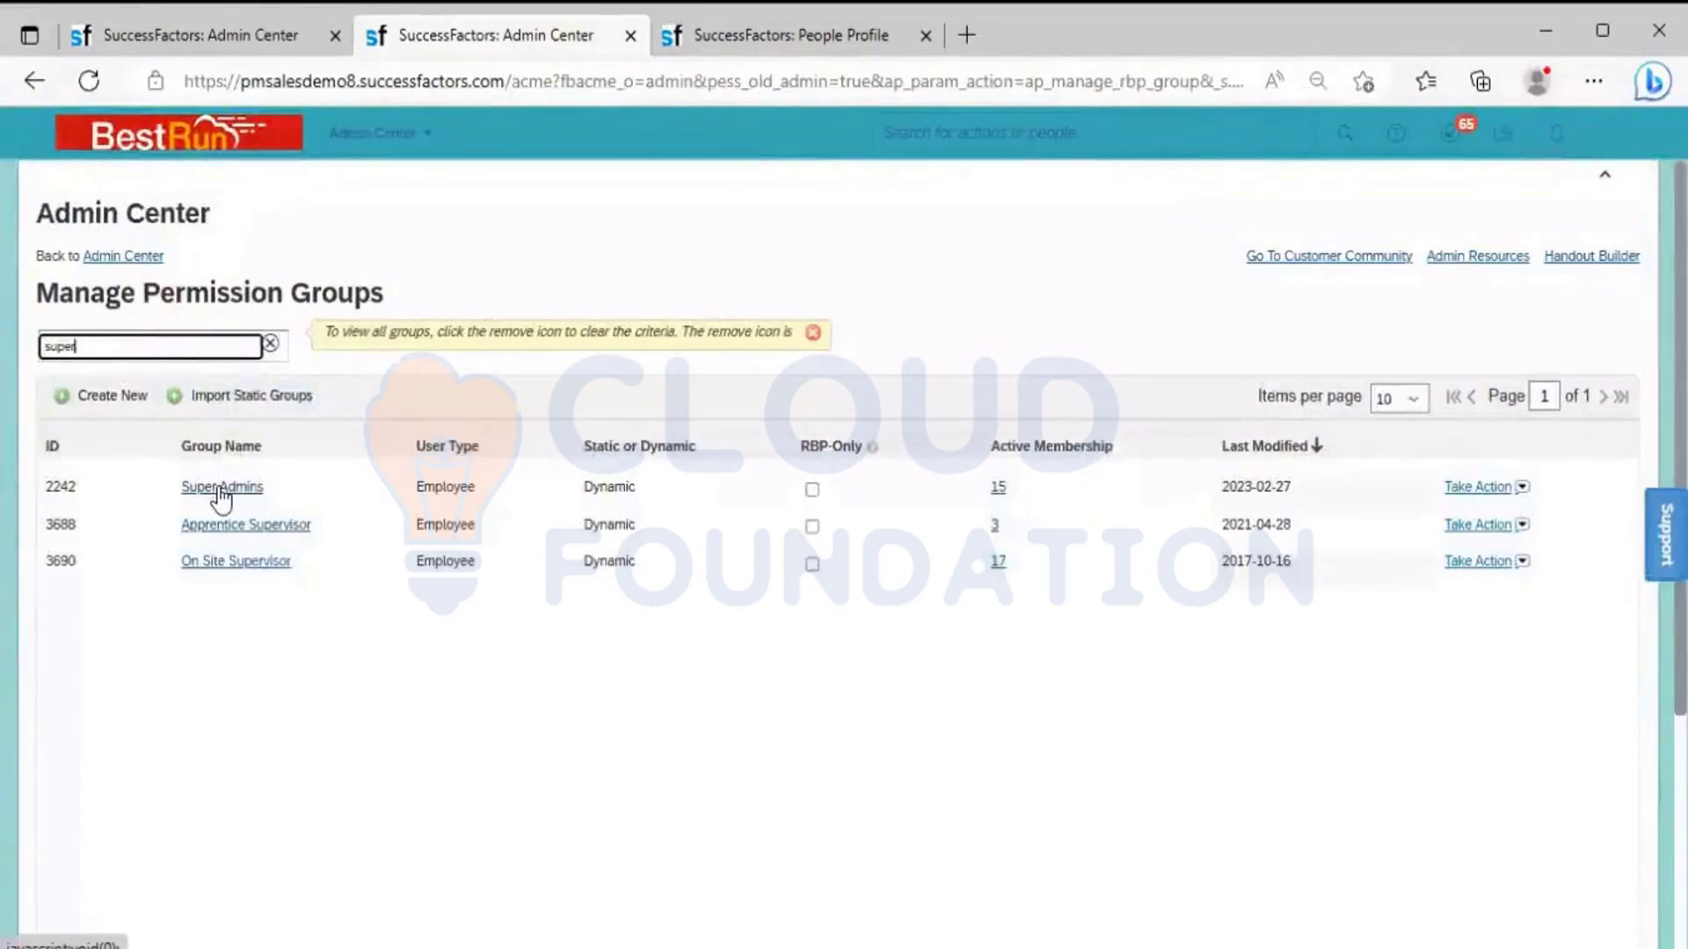
{"action": "left_click", "coordinate": [220, 489]}
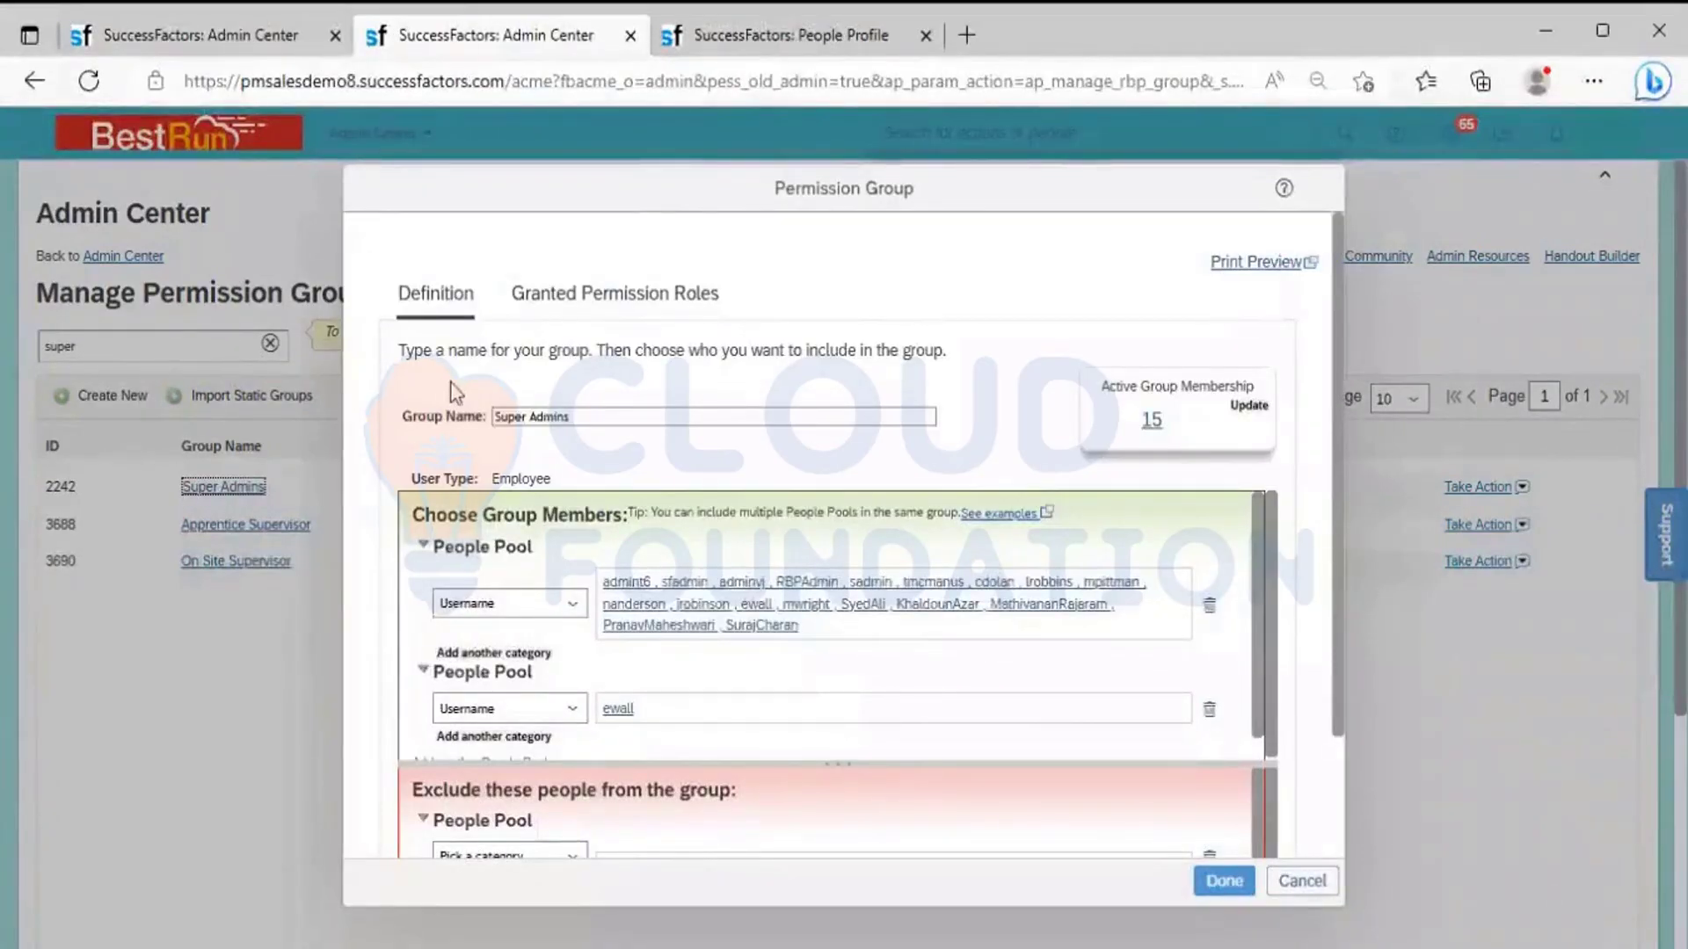
{"action": "left_click", "coordinate": [529, 604]}
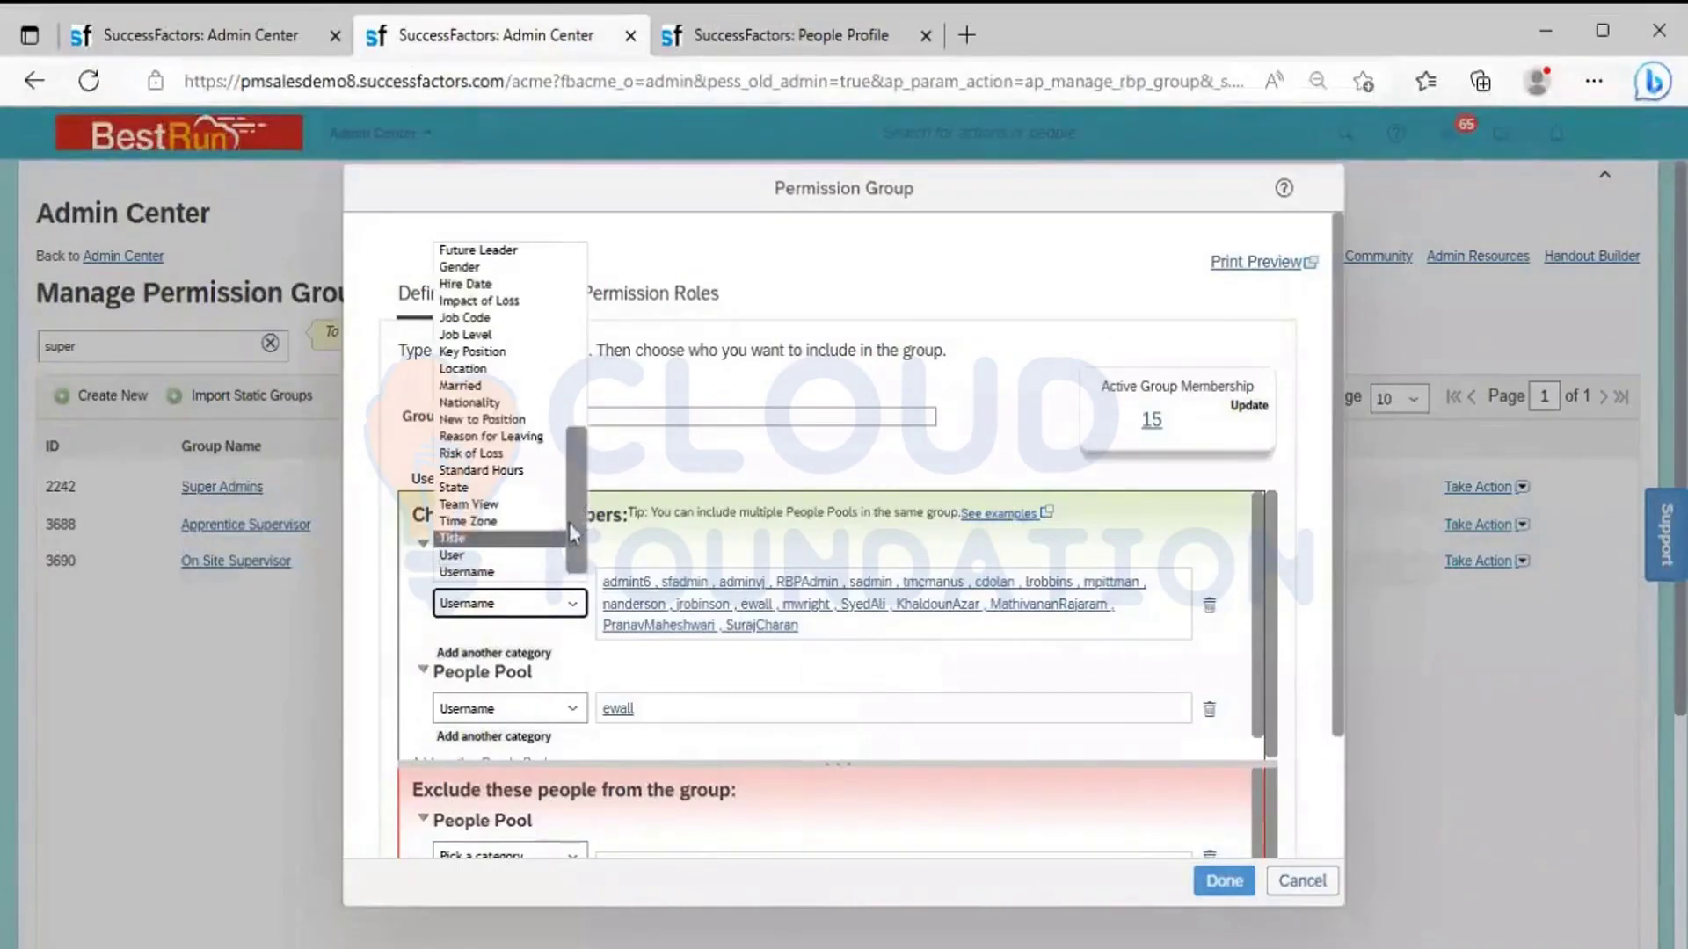
{"action": "left_click", "coordinate": [619, 445]}
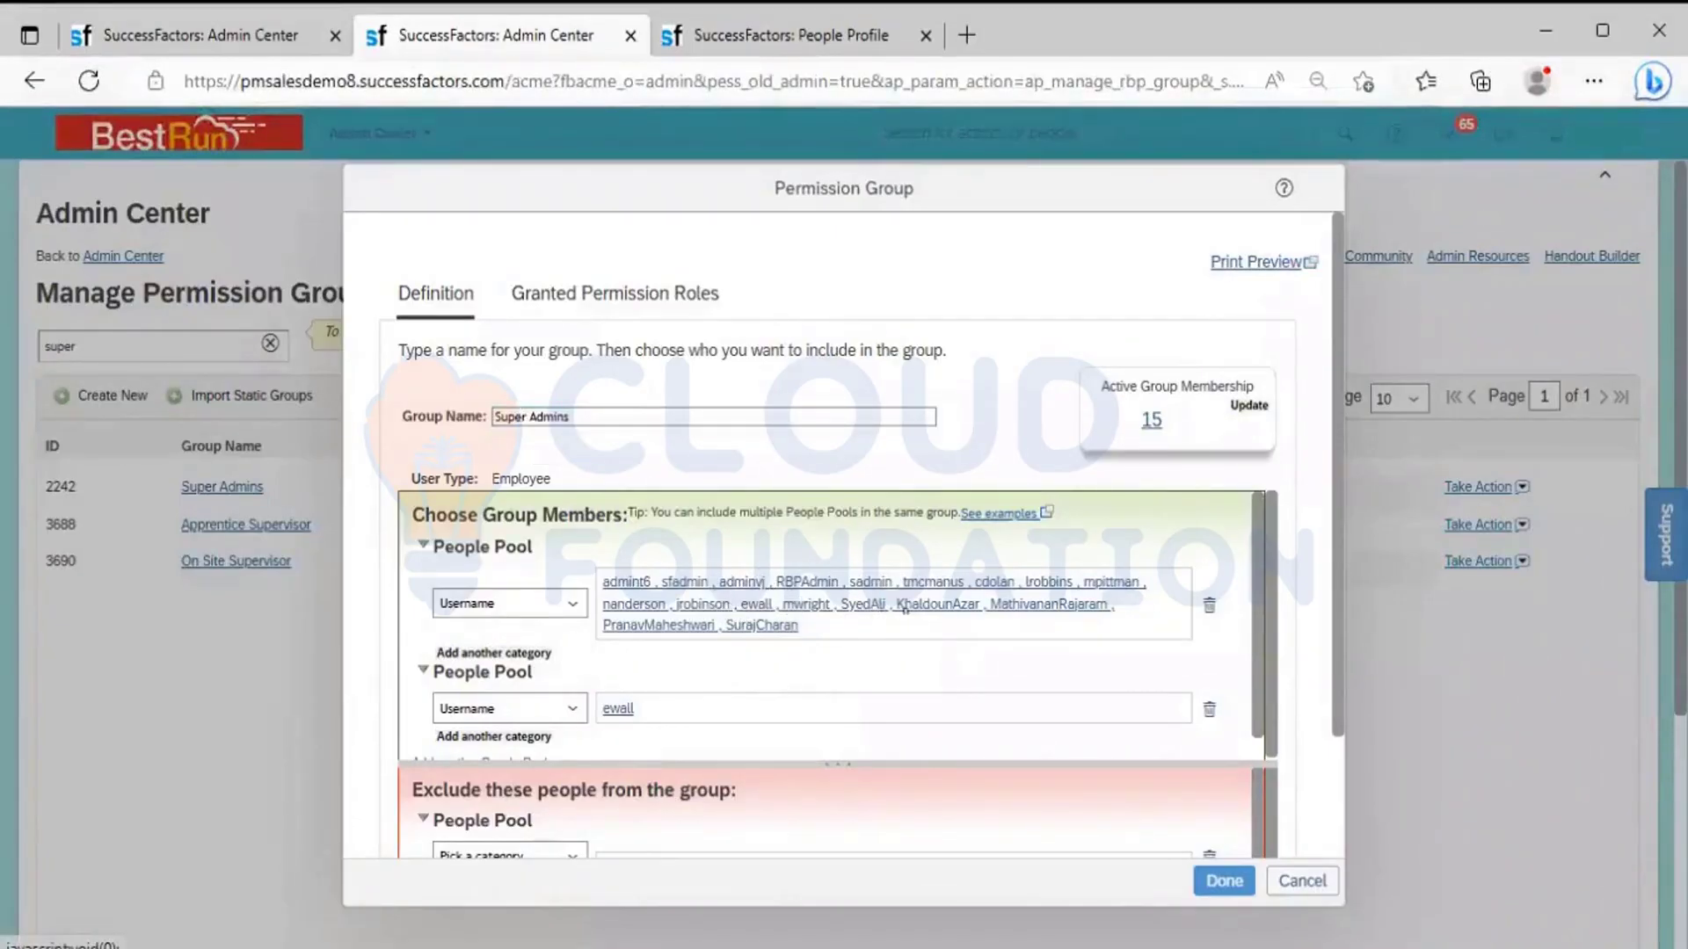
{"action": "left_click", "coordinate": [555, 616]}
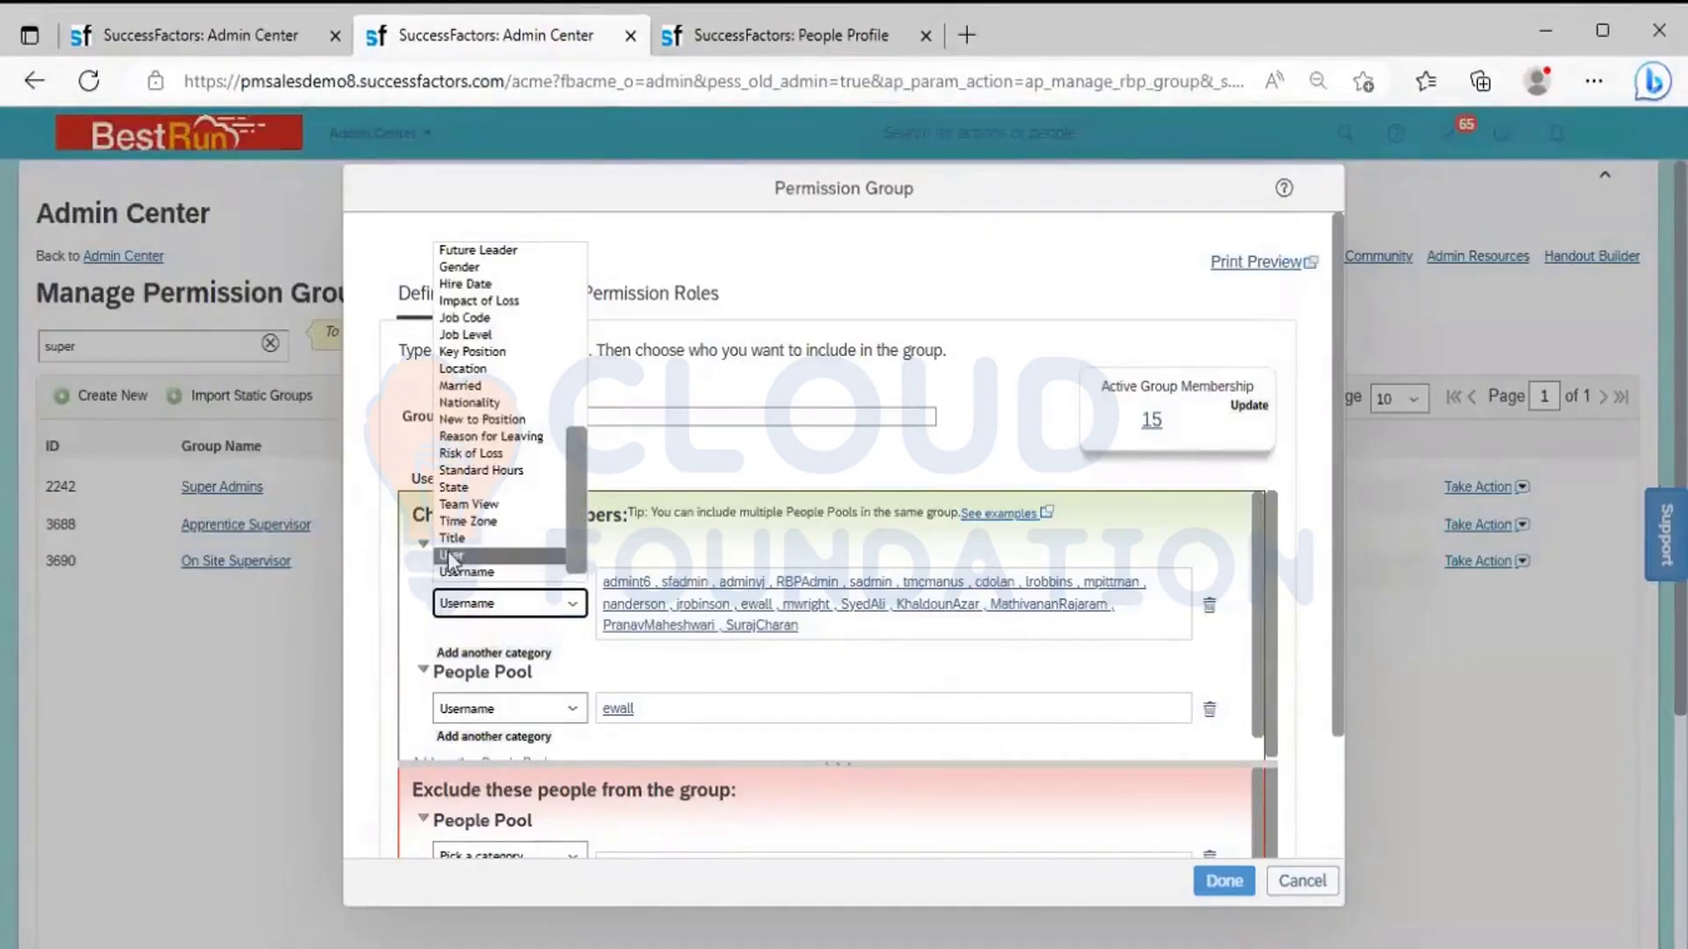
{"action": "left_click", "coordinate": [751, 473]}
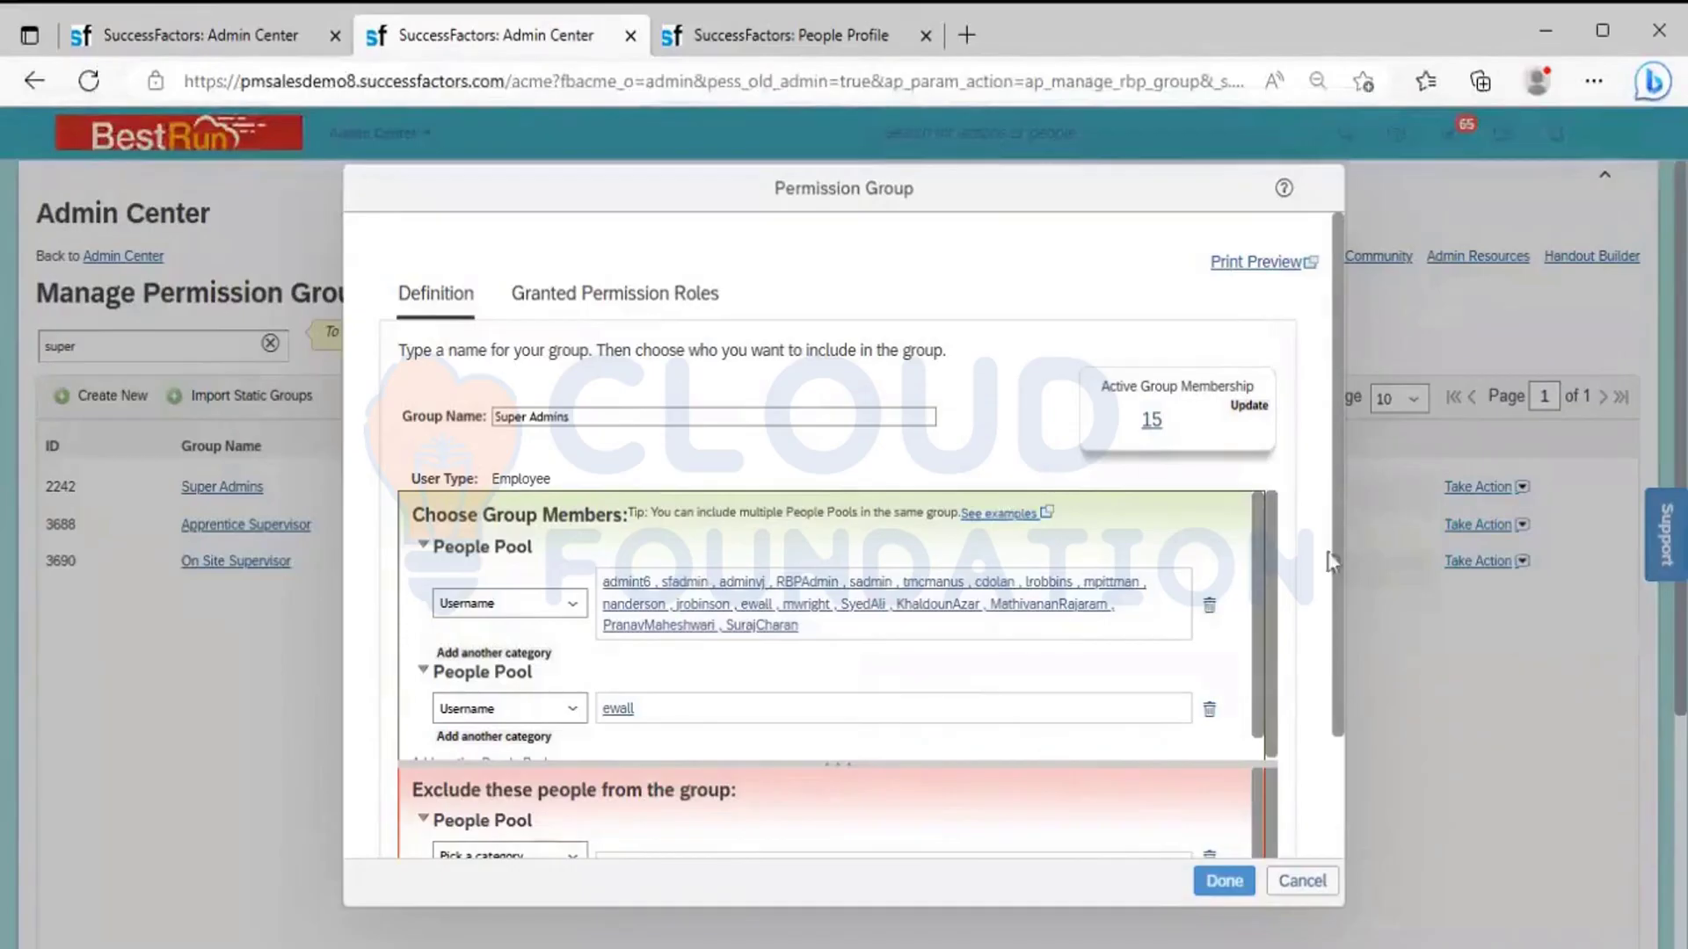
{"action": "left_click_drag", "start_coordinate": [1334, 683], "coordinate": [1329, 839]}
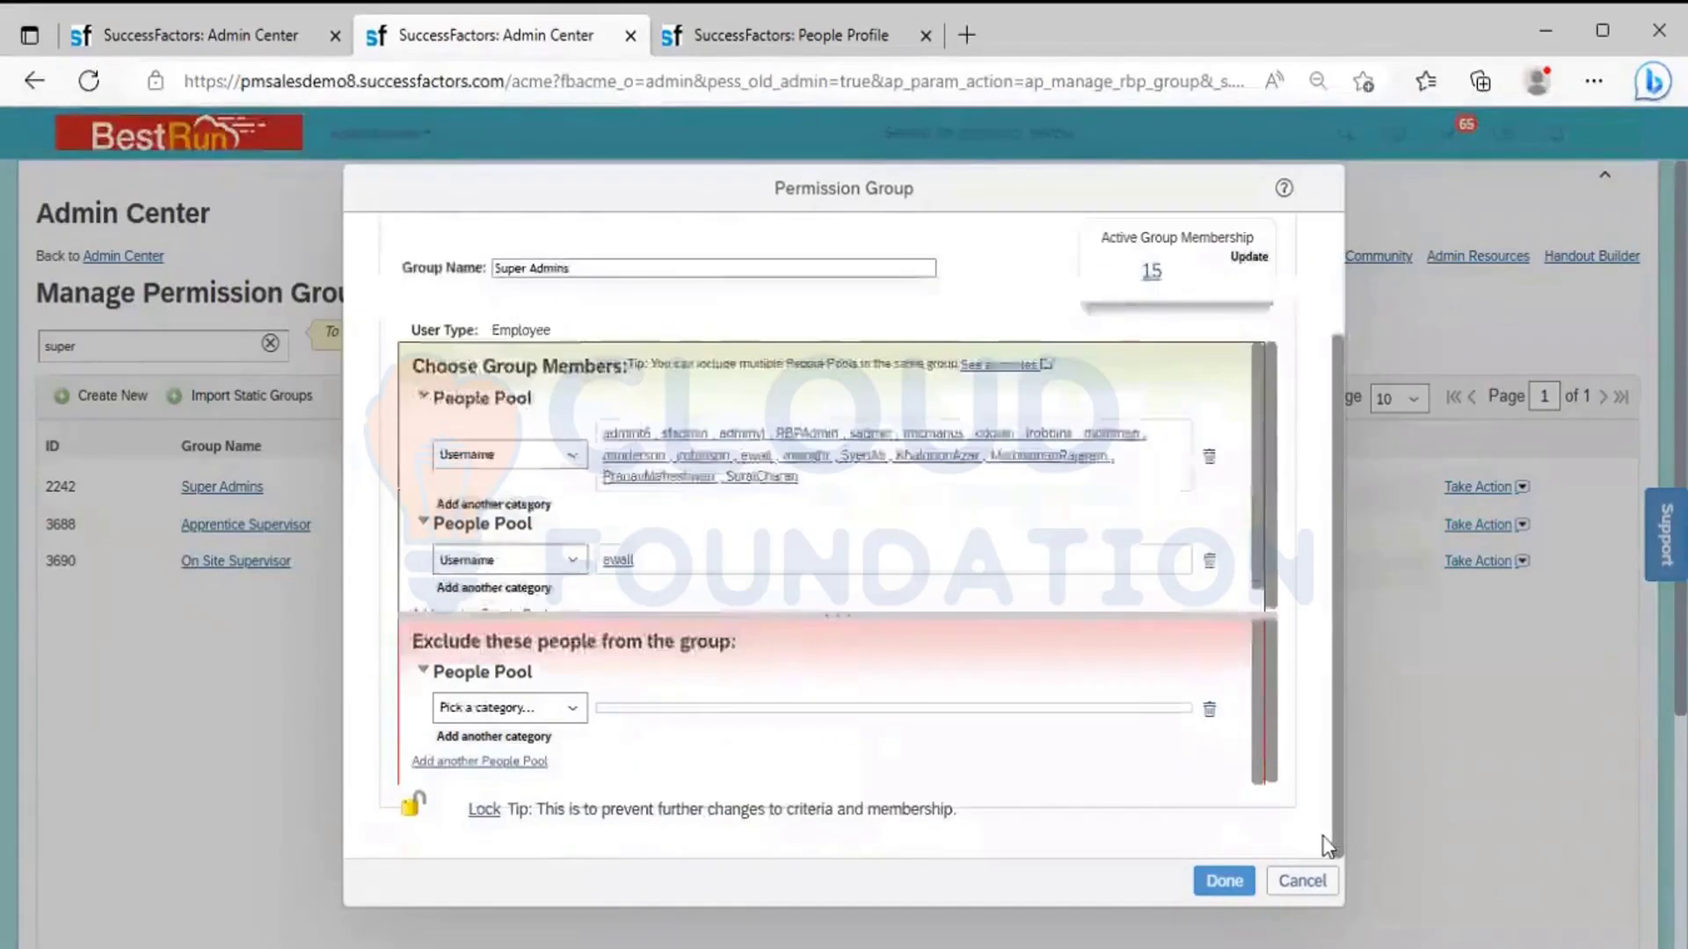